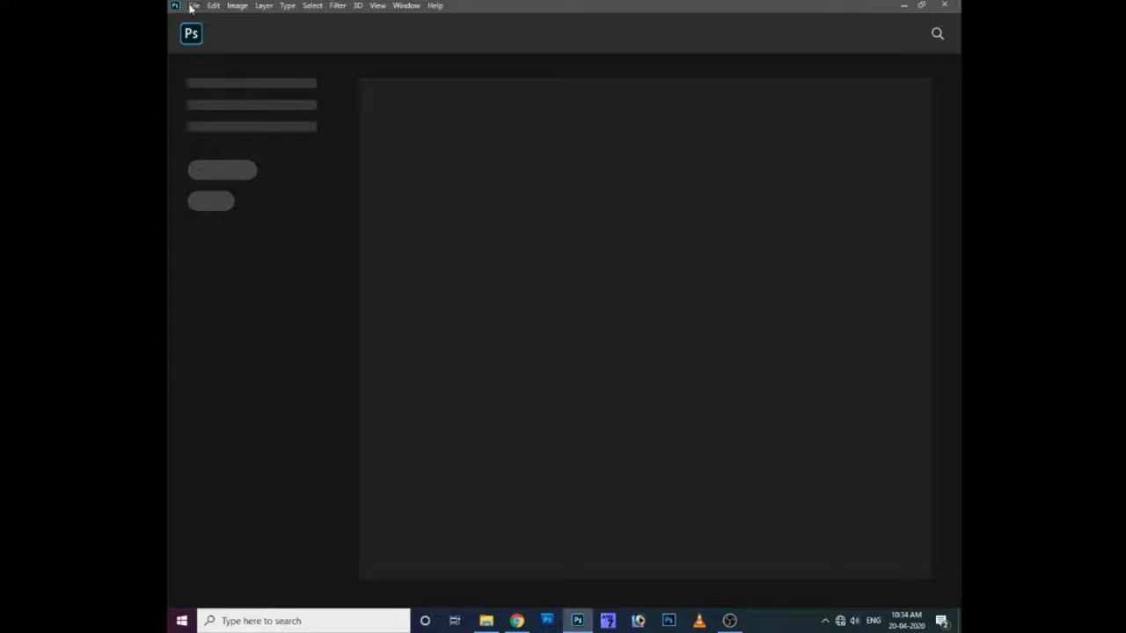
Open the portrait photo IMG_2039.JPG and zoom in on it
{"action": "left_click", "coordinate": [190, 6]}
{"action": "left_click", "coordinate": [213, 28]}
{"action": "left_click", "coordinate": [580, 92]}
{"action": "left_click", "coordinate": [858, 389]}
{"action": "scroll", "coordinate": [537, 200], "scroll_direction": "up", "scroll_amount": 4}
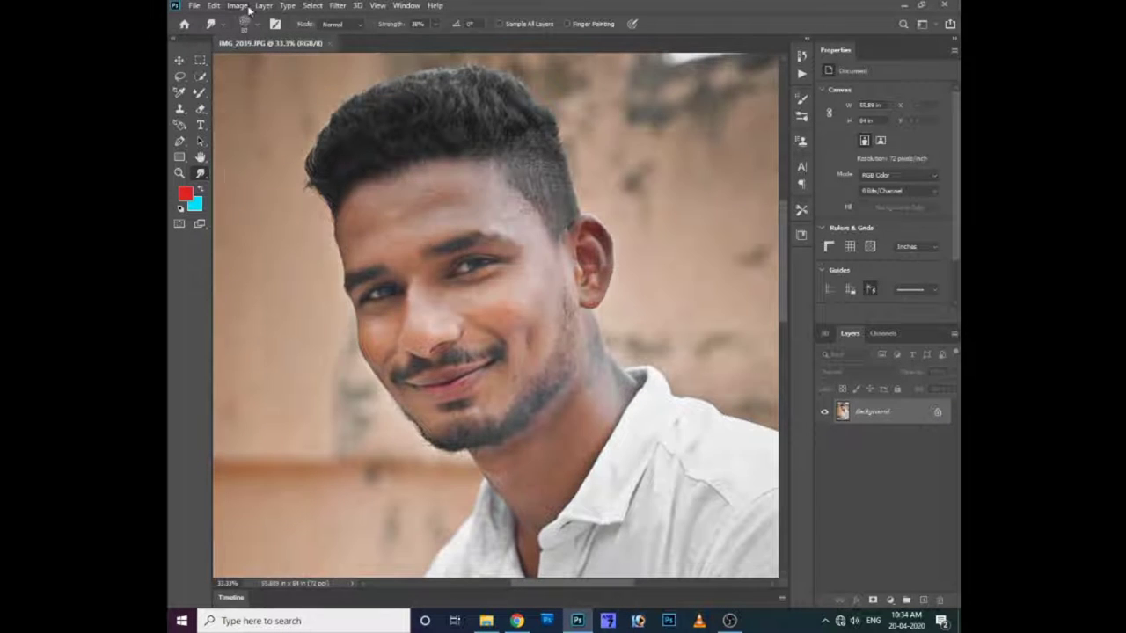
Apply a Brightness/Contrast adjustment of brightness 9 and contrast 36, with preview on
{"action": "left_click", "coordinate": [237, 5]}
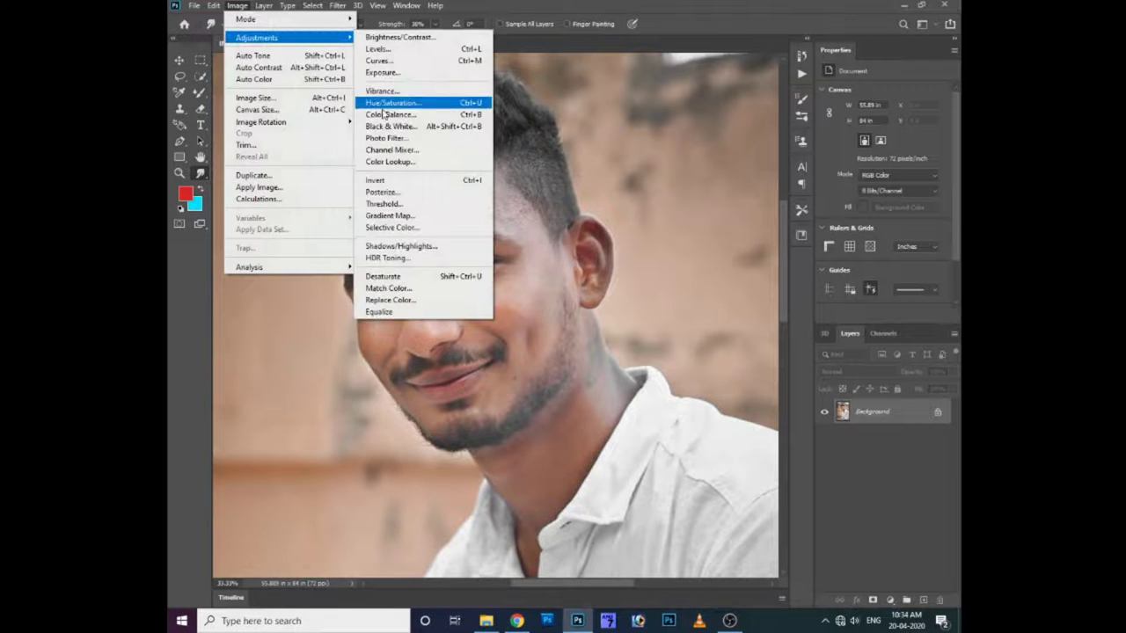
{"action": "left_click", "coordinate": [398, 37]}
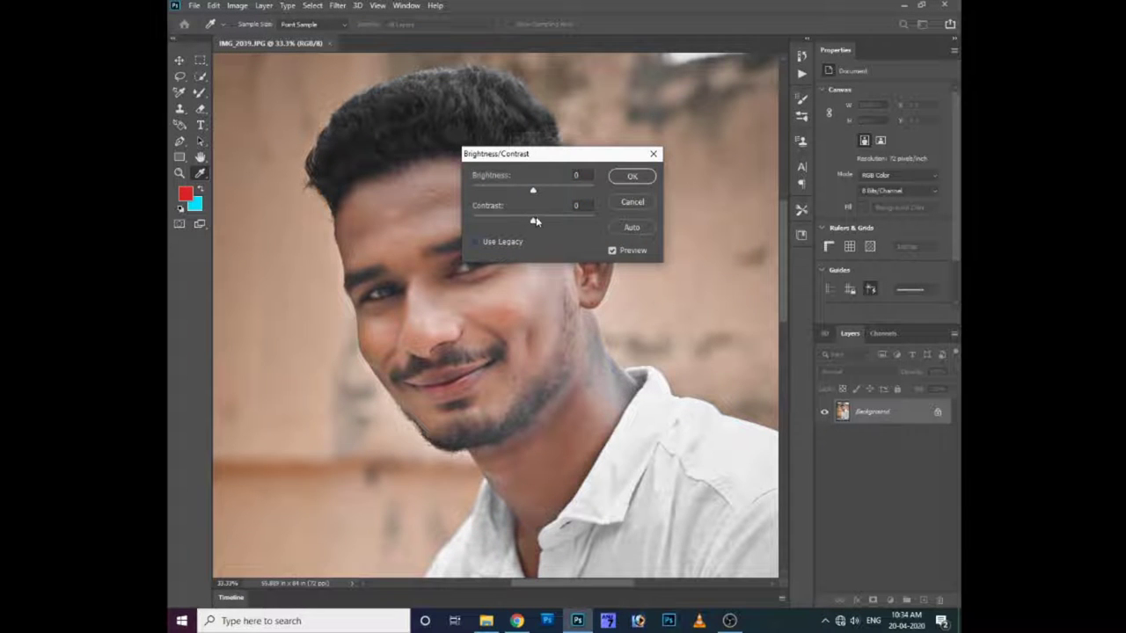
{"action": "mouse_move", "coordinate": [532, 190]}
{"action": "left_mouse_down"}
{"action": "mouse_move", "coordinate": [551, 222]}
{"action": "mouse_move", "coordinate": [539, 190]}
{"action": "left_mouse_up"}
{"action": "left_click", "coordinate": [611, 251]}
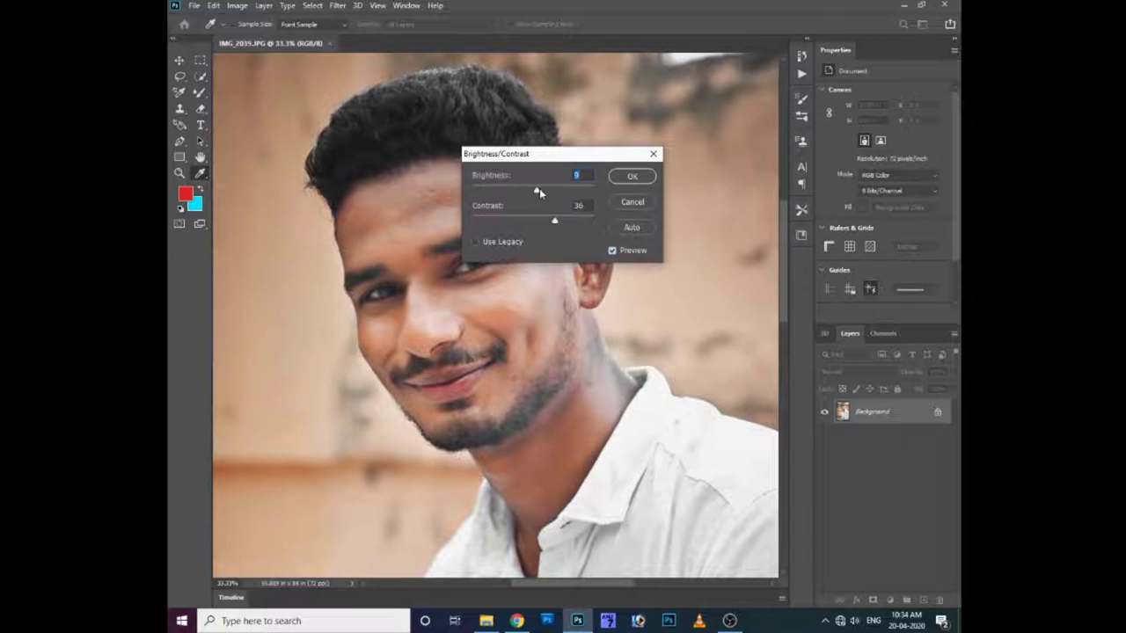
{"action": "left_click", "coordinate": [628, 174]}
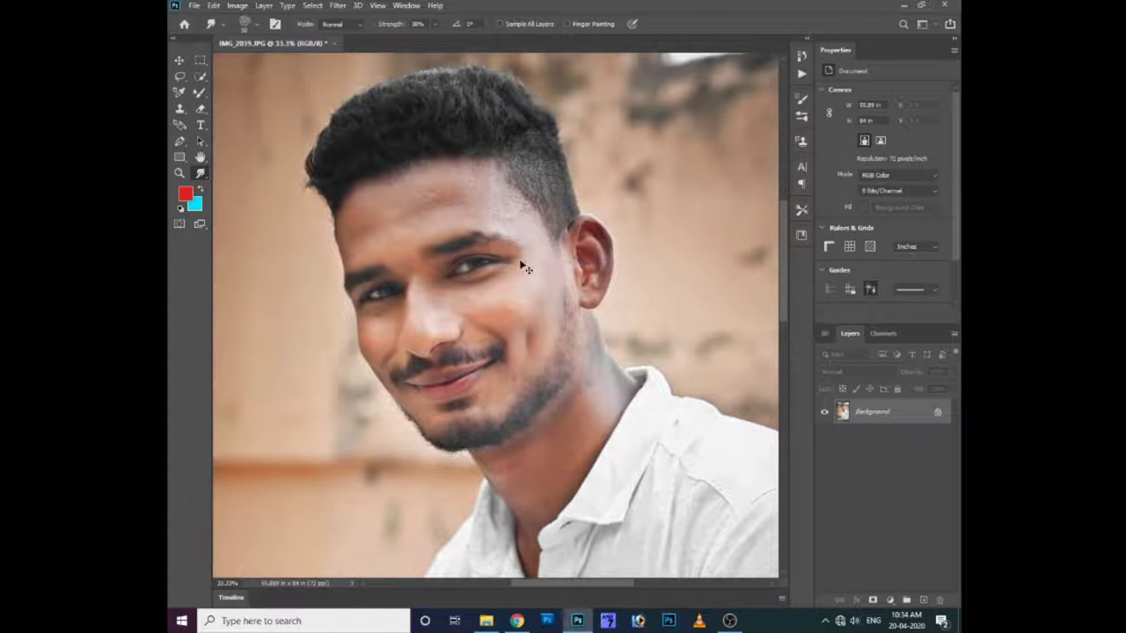
Zoom in and start a Quick Selection from the edge of the man's hair
{"action": "key", "text": "ctrl+plus"}
{"action": "right_click", "coordinate": [201, 76]}
{"action": "left_click", "coordinate": [264, 85]}
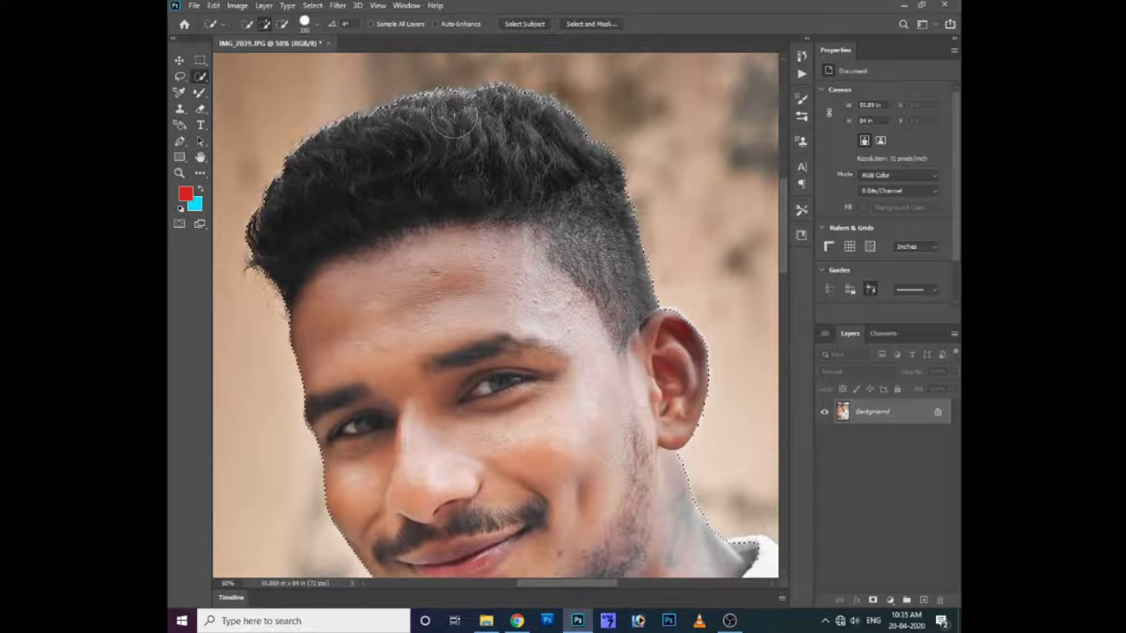
{"action": "mouse_move", "coordinate": [434, 163]}
{"action": "left_mouse_down"}
{"action": "mouse_move", "coordinate": [377, 126]}
{"action": "mouse_move", "coordinate": [475, 113]}
{"action": "left_mouse_up"}
Extend the selection over his face, shirt and arms, then view the whole photo
{"action": "scroll", "coordinate": [420, 171], "scroll_direction": "down", "scroll_amount": 3}
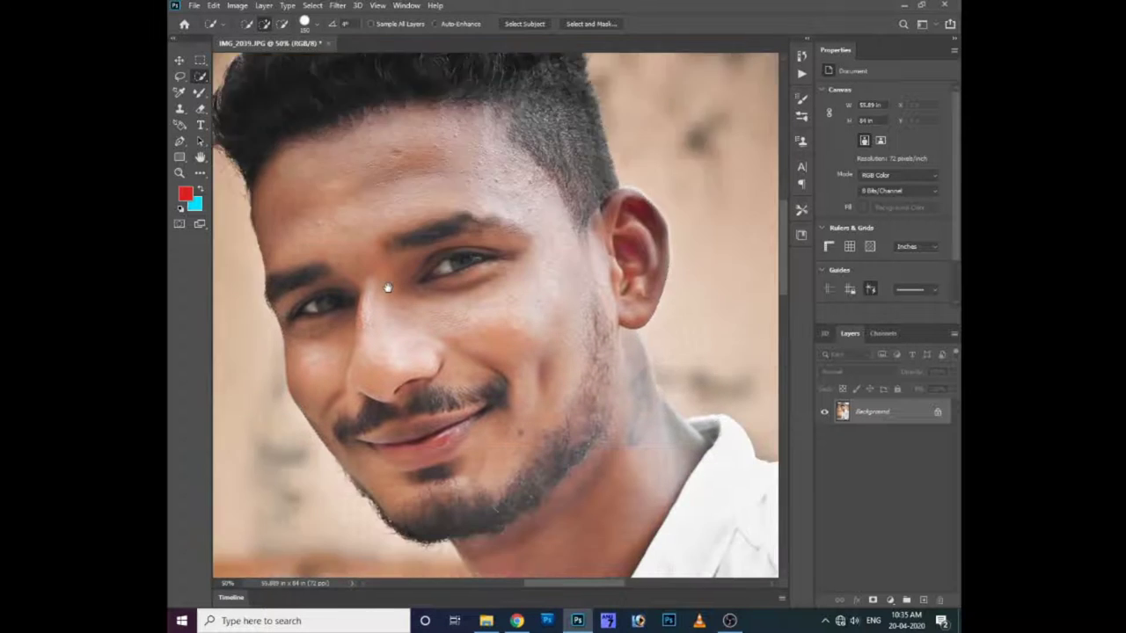
{"action": "scroll", "coordinate": [458, 291], "scroll_direction": "down", "scroll_amount": 3}
{"action": "scroll", "coordinate": [626, 331], "scroll_direction": "up", "scroll_amount": 2}
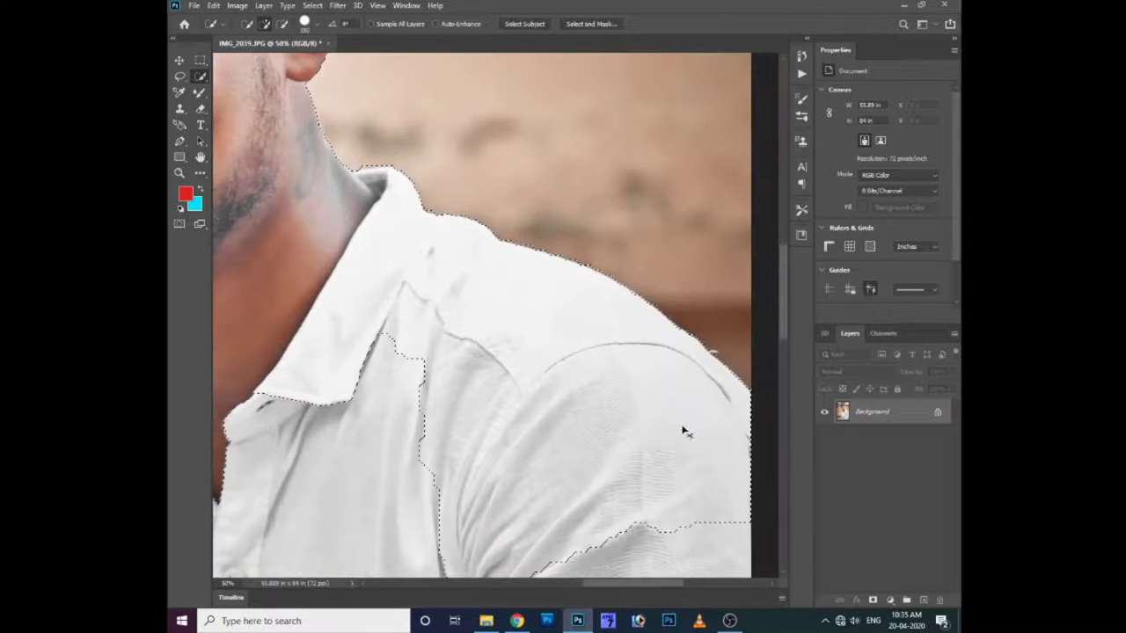
{"action": "scroll", "coordinate": [683, 430], "scroll_direction": "down", "scroll_amount": 3}
{"action": "scroll", "coordinate": [465, 402], "scroll_direction": "down", "scroll_amount": 3}
{"action": "scroll", "coordinate": [340, 346], "scroll_direction": "down", "scroll_amount": 1}
{"action": "scroll", "coordinate": [367, 427], "scroll_direction": "down", "scroll_amount": 3}
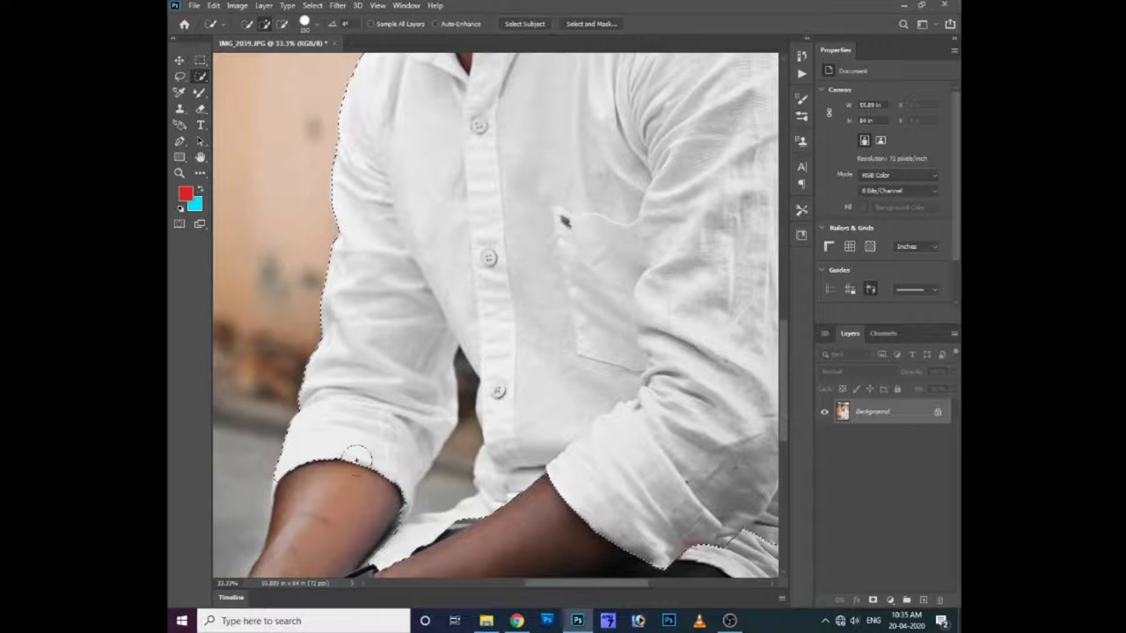
{"action": "scroll", "coordinate": [359, 457], "scroll_direction": "down", "scroll_amount": 2}
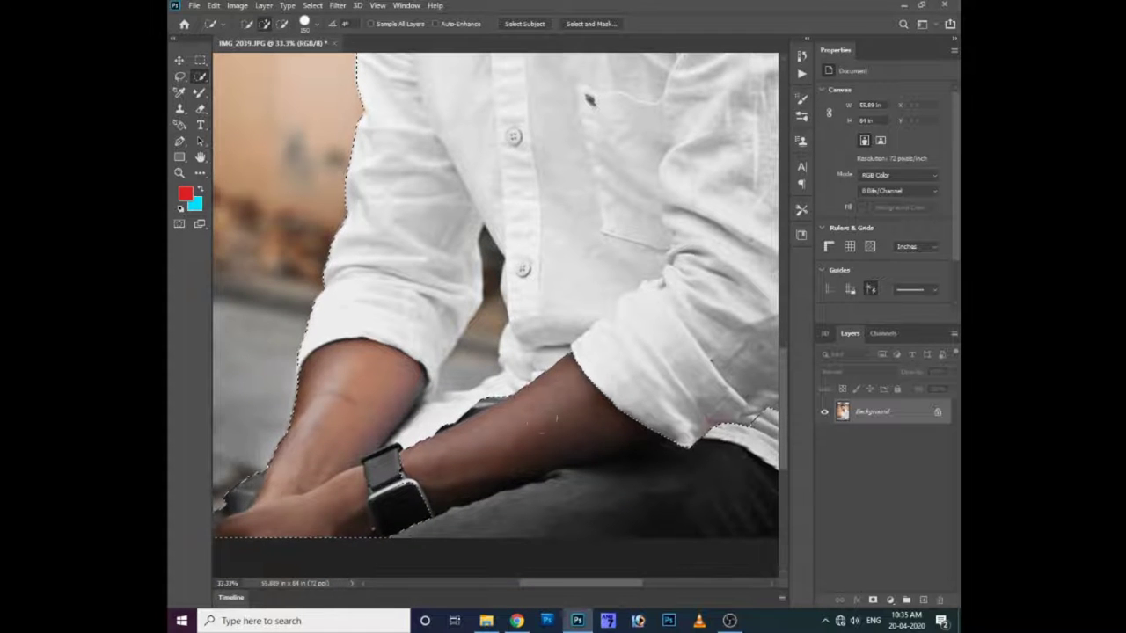
{"action": "scroll", "coordinate": [550, 409], "scroll_direction": "right", "scroll_amount": 1}
{"action": "scroll", "coordinate": [551, 409], "scroll_direction": "right", "scroll_amount": 3}
{"action": "scroll", "coordinate": [545, 374], "scroll_direction": "up", "scroll_amount": 5}
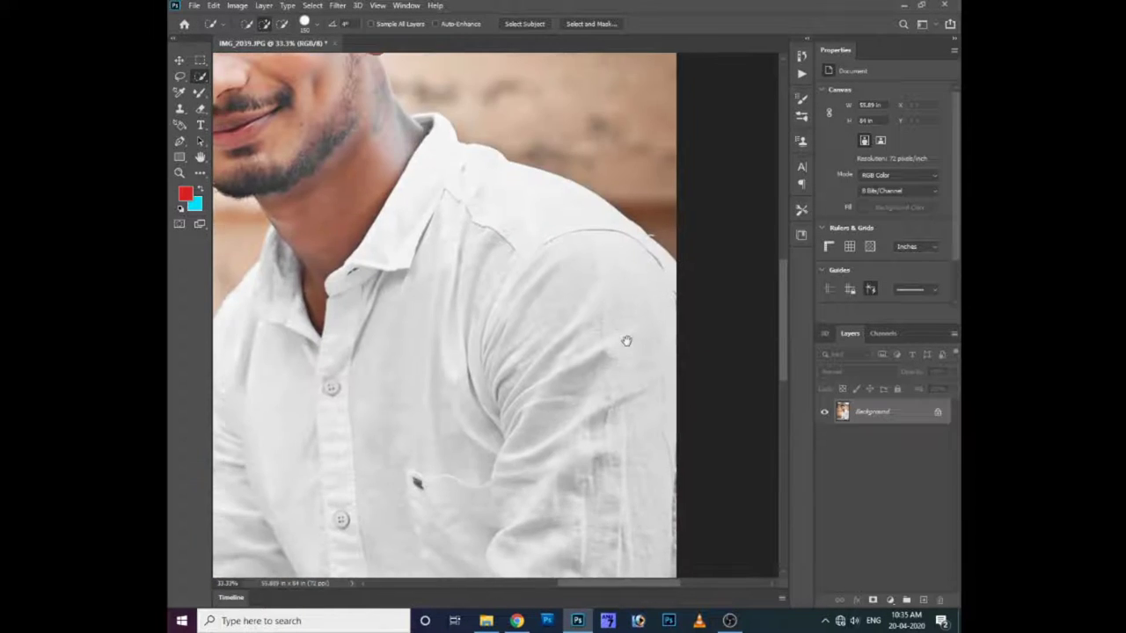
{"action": "scroll", "coordinate": [536, 365], "scroll_direction": "up", "scroll_amount": 3}
{"action": "scroll", "coordinate": [527, 359], "scroll_direction": "up", "scroll_amount": 1, "text": "alt"}
{"action": "scroll", "coordinate": [521, 354], "scroll_direction": "up", "scroll_amount": 1, "text": "alt"}
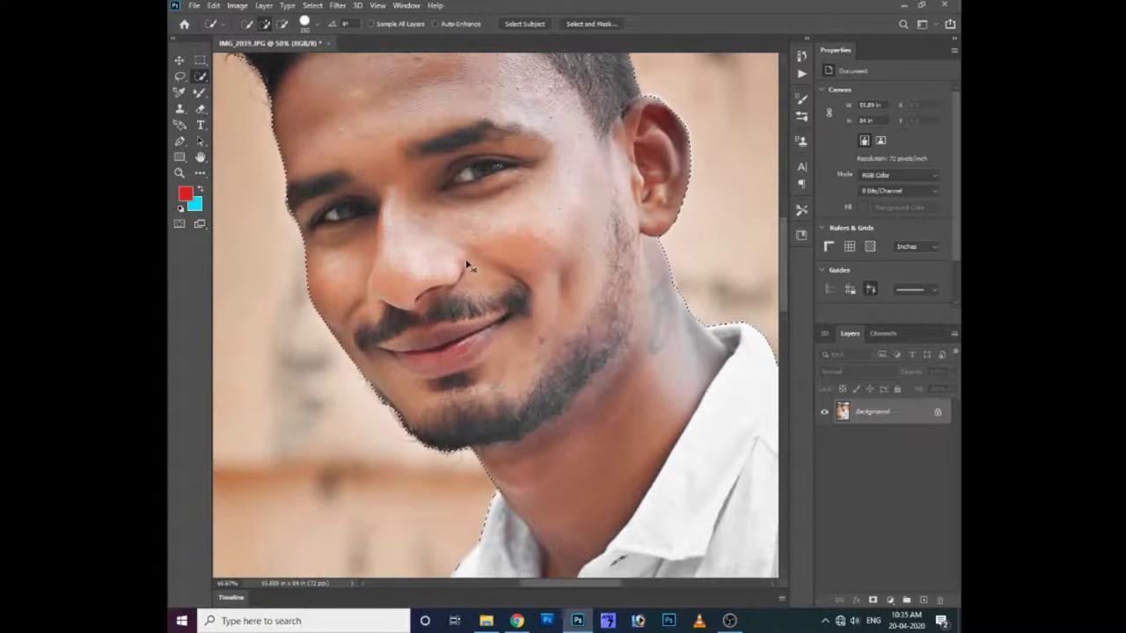
{"action": "scroll", "coordinate": [454, 317], "scroll_direction": "up", "scroll_amount": 1, "text": "alt"}
{"action": "scroll", "coordinate": [482, 318], "scroll_direction": "up", "scroll_amount": 1, "text": "alt"}
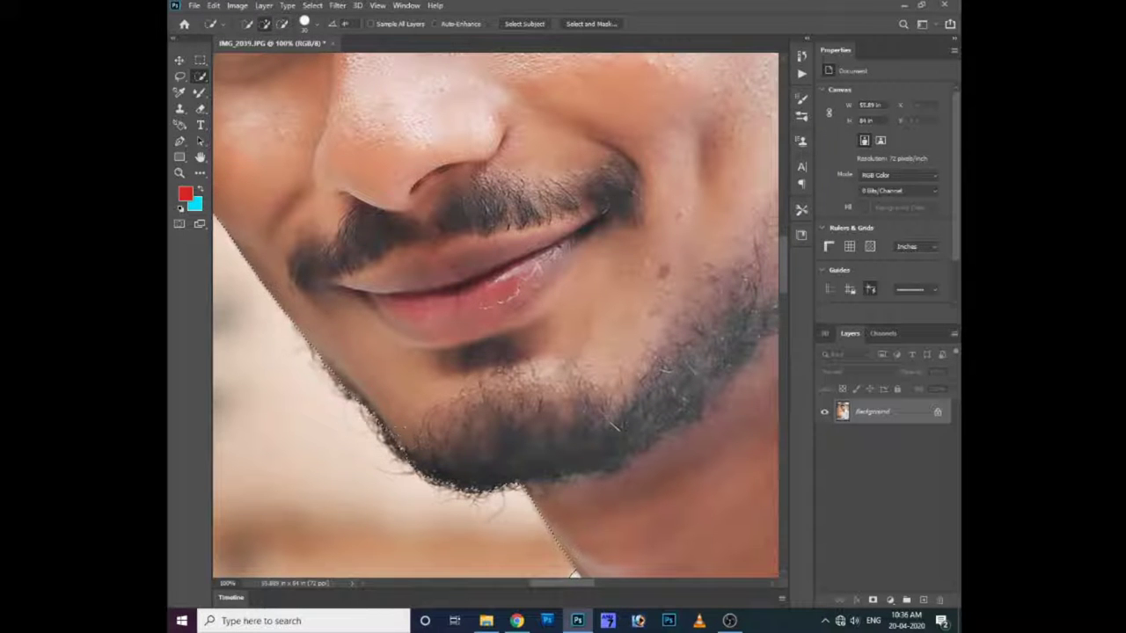
{"action": "key", "text": "ctrl+0"}
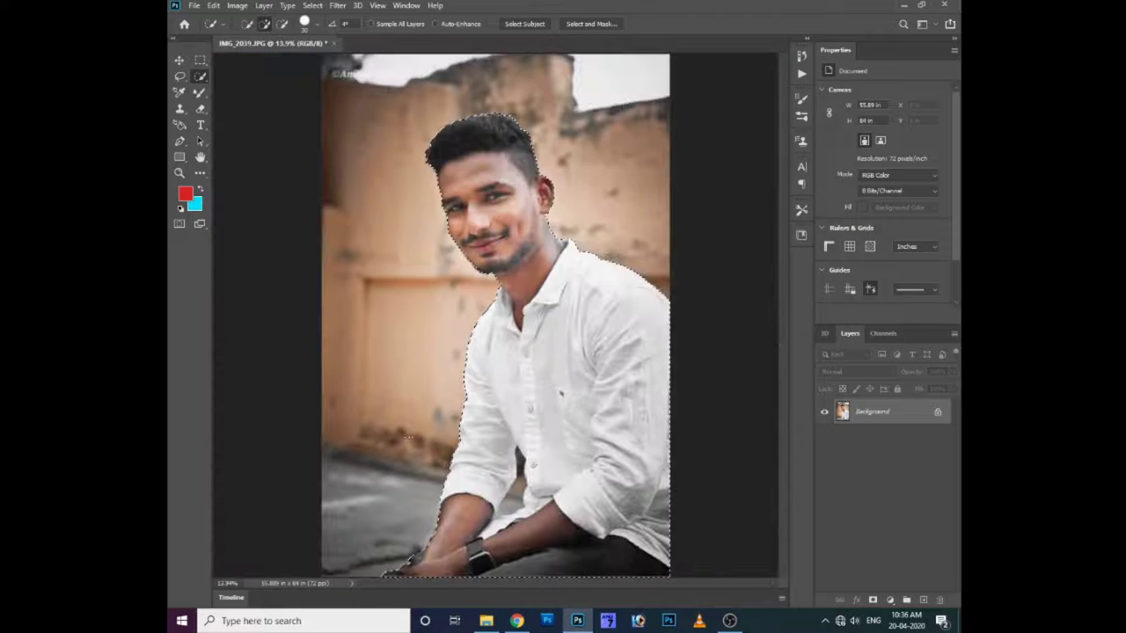
Feather the selection 1.2 px, copy the man to layers, and put a cyan fill beneath him
{"action": "key", "text": "shift+F6"}
{"action": "left_click", "coordinate": [626, 193]}
{"action": "key", "text": "ctrl+j"}
{"action": "key", "text": "ctrl+j"}
{"action": "key", "text": "ctrl+BackSpace"}
{"action": "key", "text": "ctrl+bracketleft"}
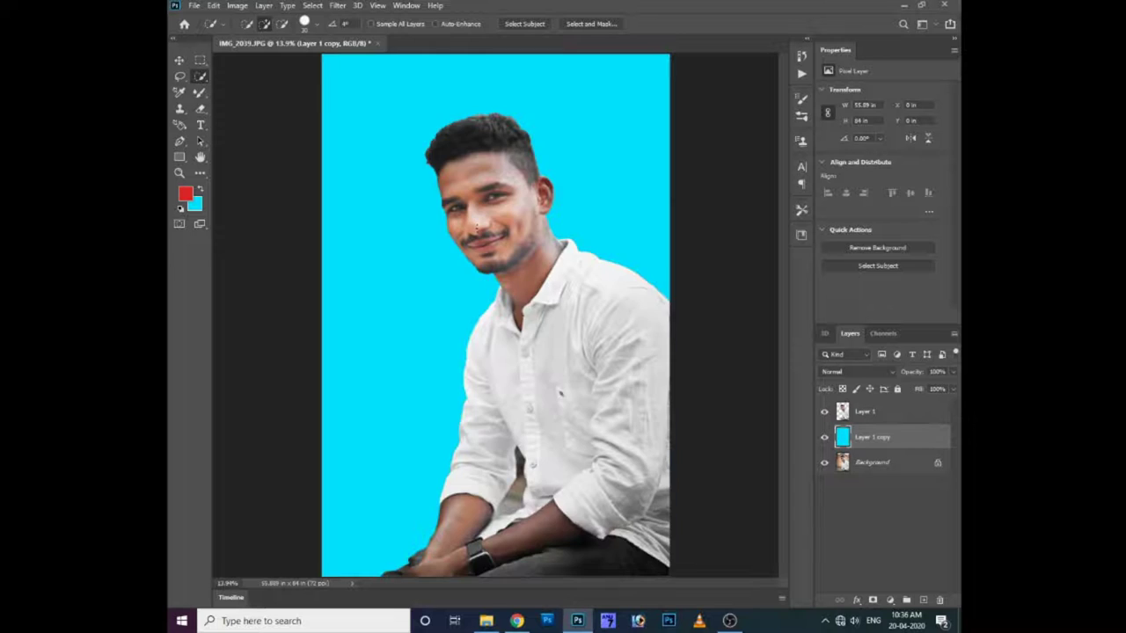
Make Layer 1 active using the Move tool's layer picker on the canvas
{"action": "key", "text": "v"}
{"action": "scroll", "coordinate": [462, 231], "scroll_direction": "up", "scroll_amount": 2}
{"action": "scroll", "coordinate": [510, 176], "scroll_direction": "up", "scroll_amount": 1}
{"action": "right_click", "coordinate": [532, 151]}
{"action": "left_click", "coordinate": [545, 150]}
{"action": "scroll", "coordinate": [493, 167], "scroll_direction": "up", "scroll_amount": 2}
{"action": "scroll", "coordinate": [475, 163], "scroll_direction": "up", "scroll_amount": 2}
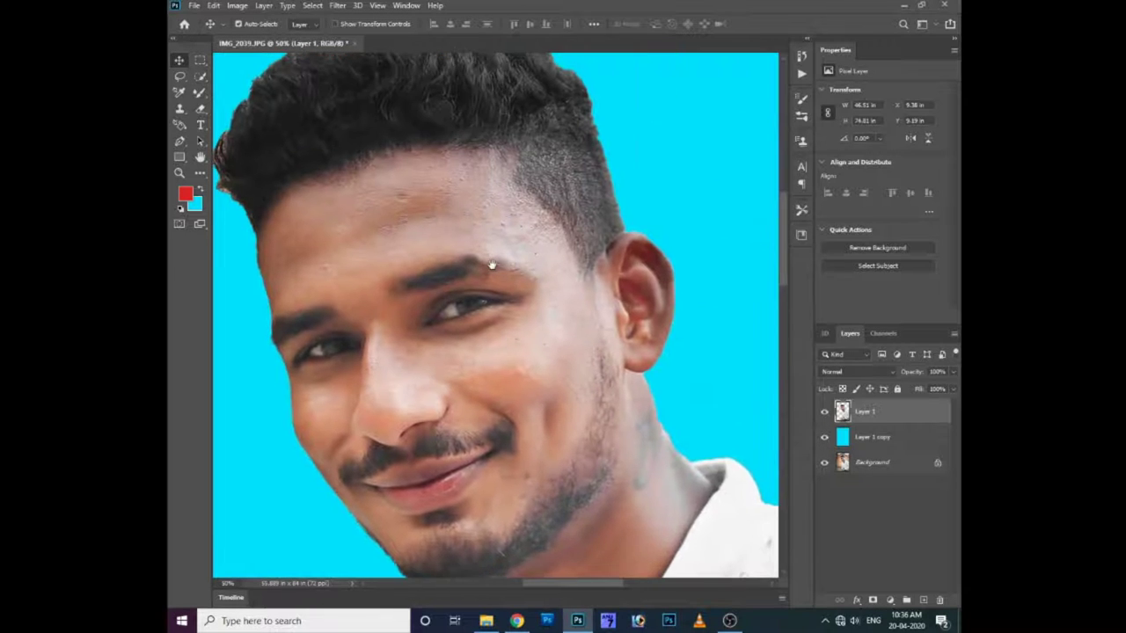
{"action": "scroll", "coordinate": [457, 158], "scroll_direction": "up", "scroll_amount": 2}
{"action": "right_click", "coordinate": [453, 157]}
{"action": "left_click", "coordinate": [459, 159]}
Lighten the top of the hair with an enlarged Dodge brush
{"action": "key", "text": "o"}
{"action": "key", "text": "bracketright"}
{"action": "left_click_drag", "start_coordinate": [533, 164], "coordinate": [538, 180]}
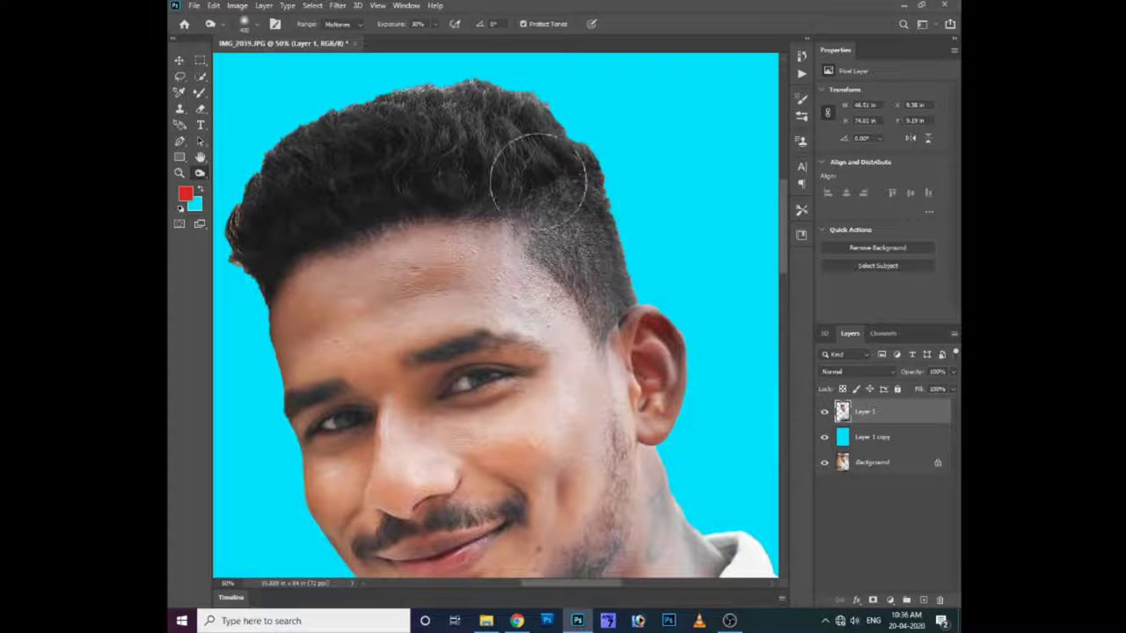
{"action": "scroll", "coordinate": [538, 179], "scroll_direction": "down", "scroll_amount": 3}
On Layer 1, apply a Vibrance adjustment of +29 vibrance and +26 saturation
{"action": "right_click", "coordinate": [540, 314], "text": "ctrl"}
{"action": "left_click", "coordinate": [545, 319]}
{"action": "right_click", "coordinate": [508, 236], "text": "ctrl"}
{"action": "left_click", "coordinate": [509, 236]}
{"action": "key", "text": "alt+i"}
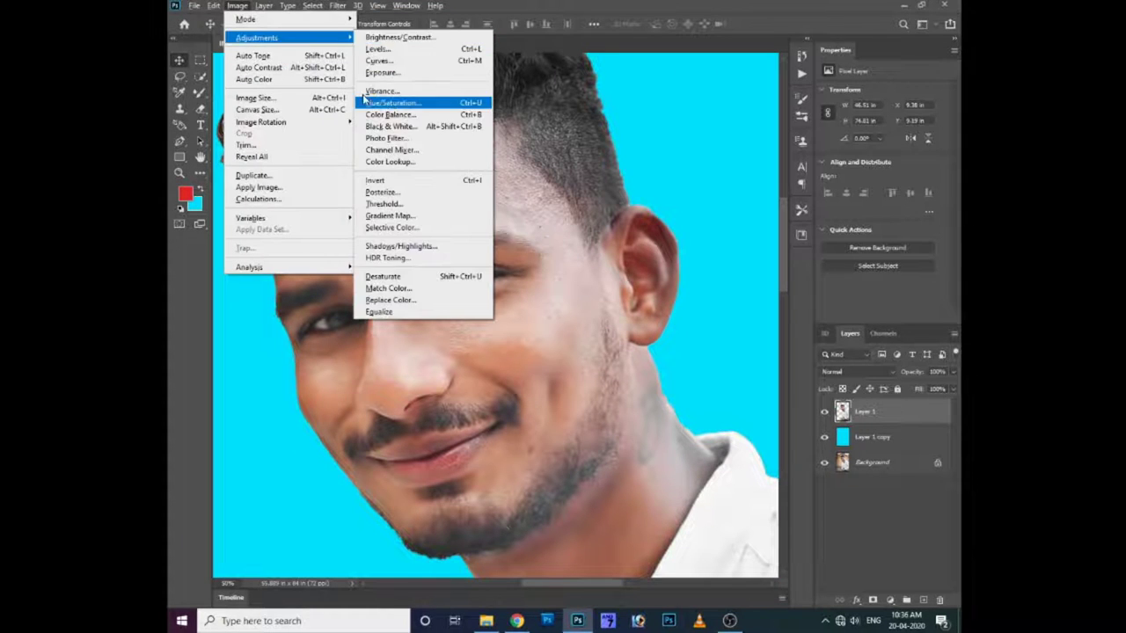
{"action": "left_click", "coordinate": [414, 92]}
{"action": "left_click_drag", "start_coordinate": [547, 204], "coordinate": [553, 241]}
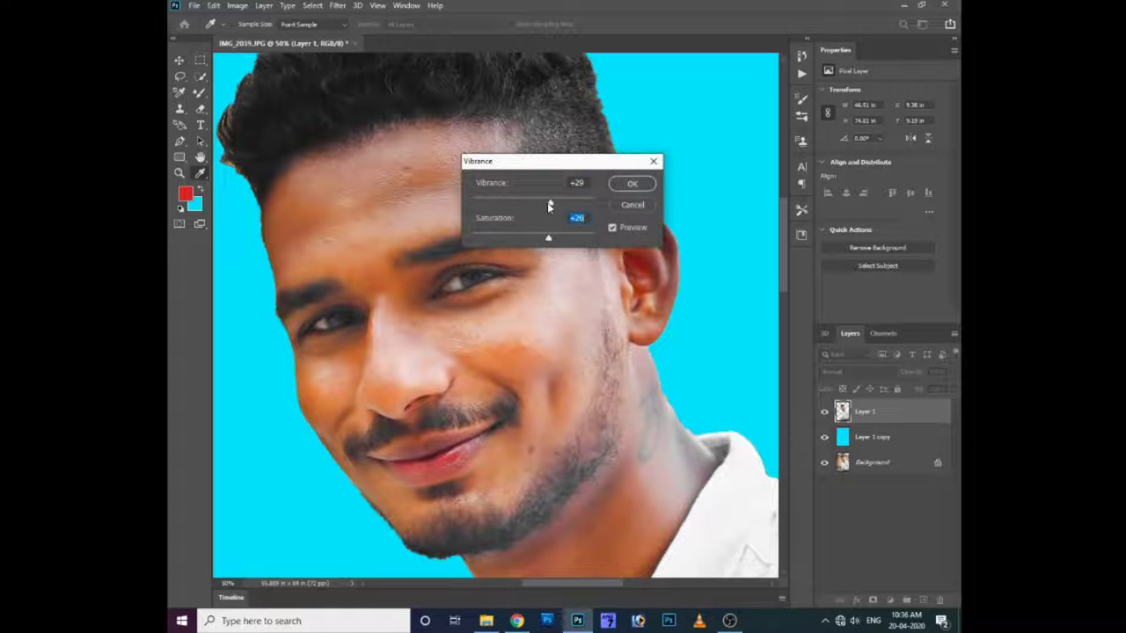
{"action": "key", "text": "Return"}
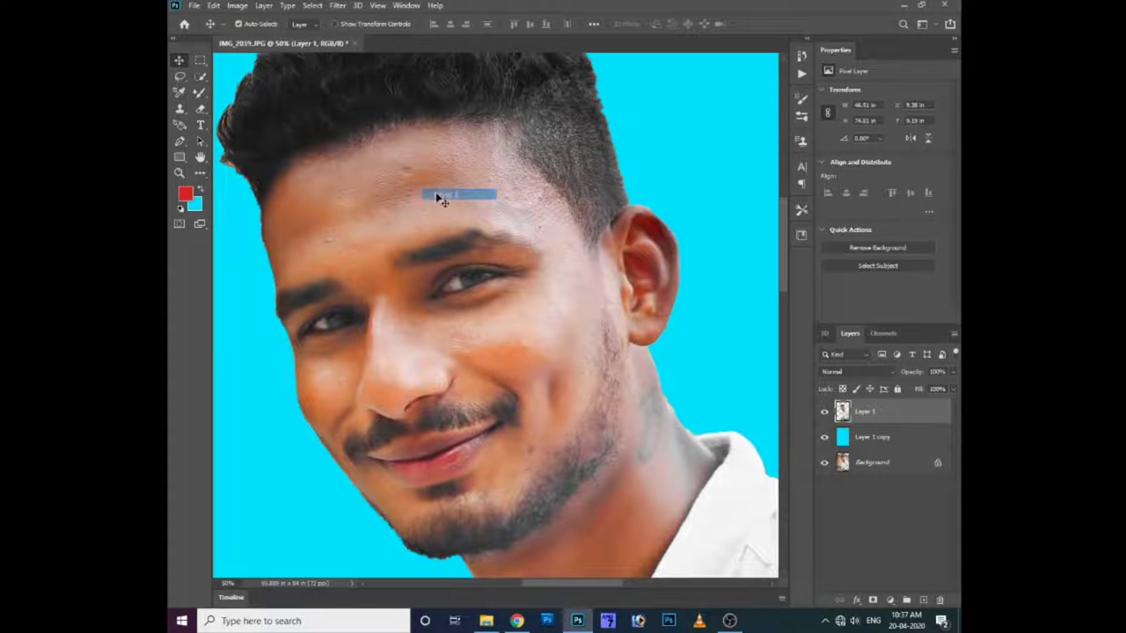
Nudge the man slightly lower on the canvas with the Move tool
{"action": "scroll", "coordinate": [437, 198], "scroll_direction": "up", "scroll_amount": 1}
{"action": "right_click", "coordinate": [444, 231]}
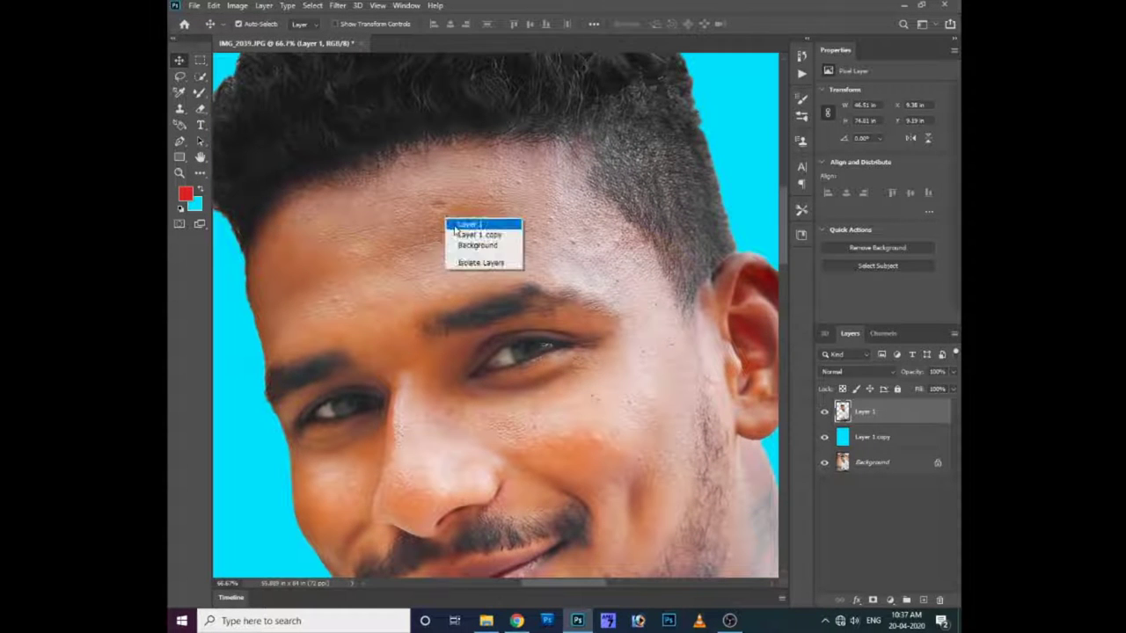
{"action": "key", "text": "Escape"}
{"action": "left_click_drag", "start_coordinate": [481, 270], "coordinate": [481, 282]}
Resize the image to 8 inches wide at 300 pixels per inch
{"action": "left_click", "coordinate": [237, 7]}
{"action": "left_click", "coordinate": [255, 109]}
{"action": "left_click", "coordinate": [683, 118]}
{"action": "left_click", "coordinate": [238, 7]}
{"action": "left_click", "coordinate": [254, 97]}
{"action": "left_click", "coordinate": [719, 195]}
{"action": "left_click", "coordinate": [701, 219]}
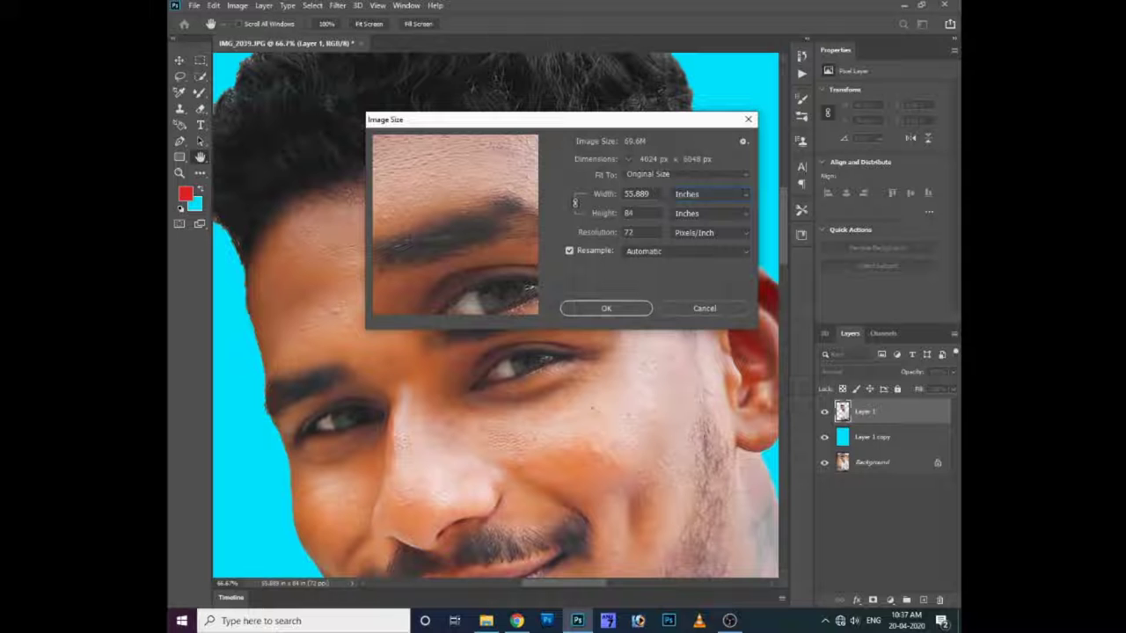
{"action": "type", "text": "8"}
{"action": "double_click", "coordinate": [637, 232]}
{"action": "type", "text": "300"}
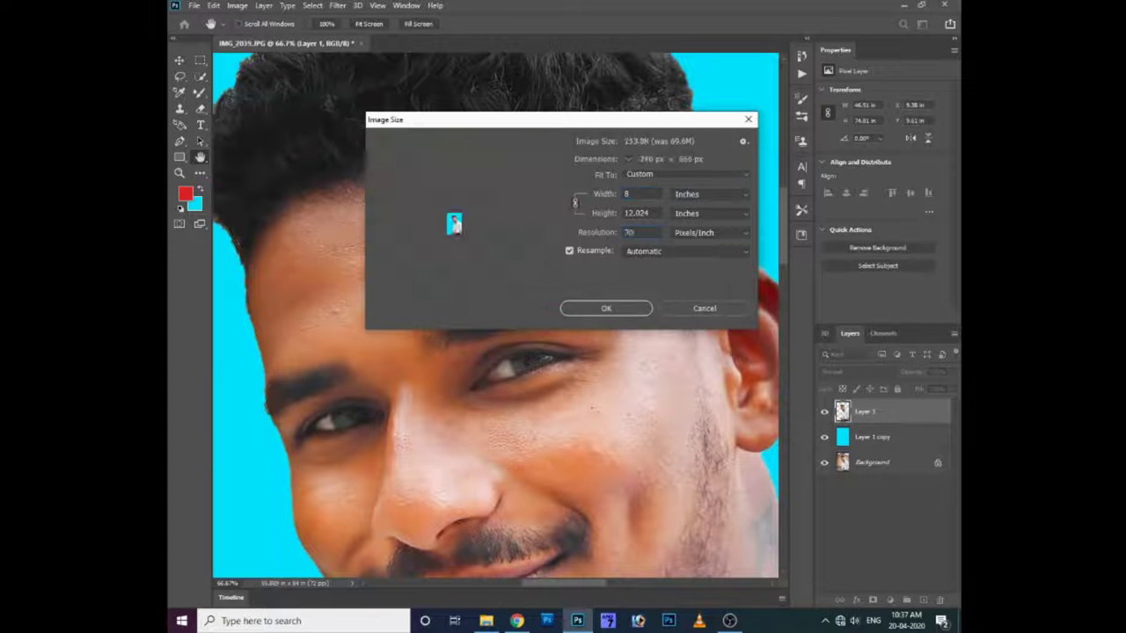
{"action": "left_click", "coordinate": [606, 308]}
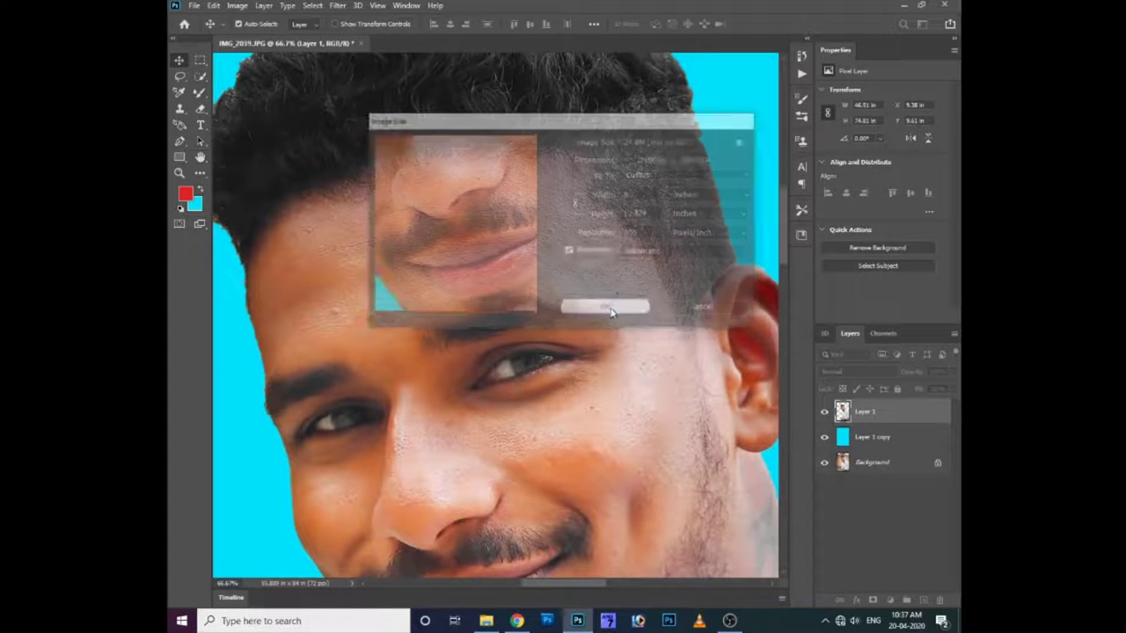
{"action": "key", "text": "ctrl+0"}
{"action": "key", "text": "ctrl+1"}
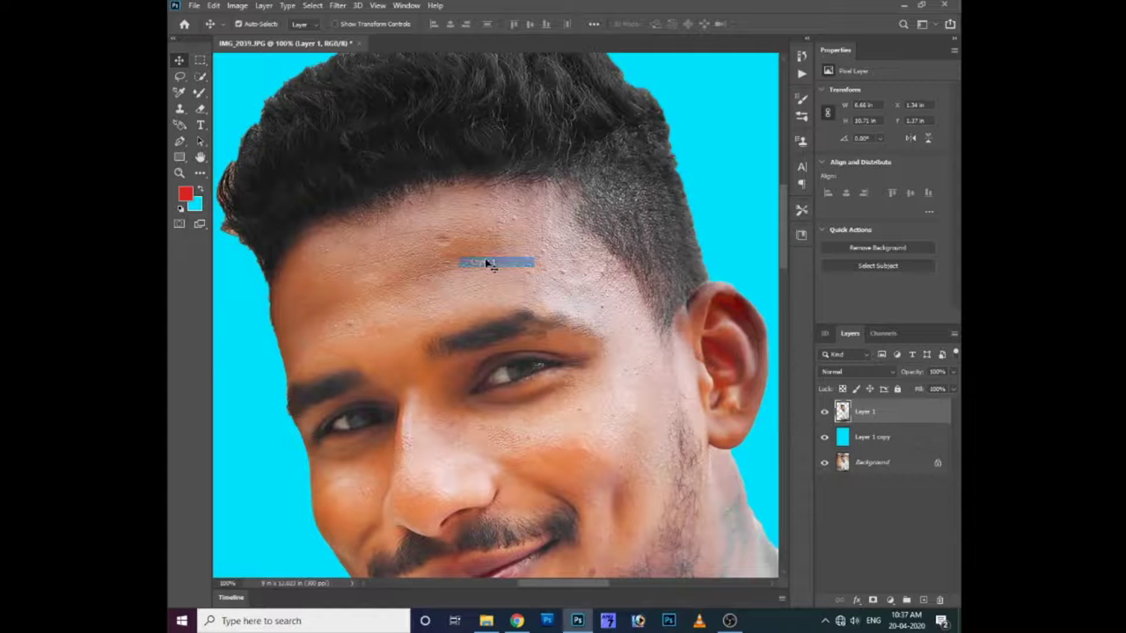
{"action": "key", "text": "ctrl+plus"}
Smudge the forehead above the eyebrow with a small textured Smudge brush
{"action": "left_click", "coordinate": [201, 173]}
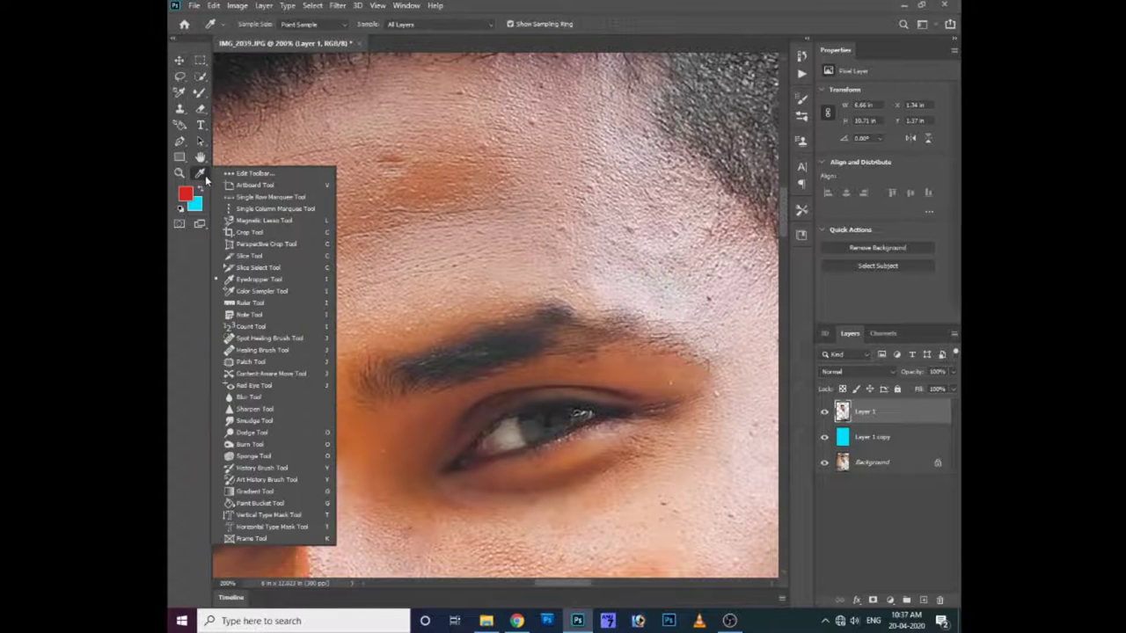
{"action": "scroll", "coordinate": [264, 360], "scroll_direction": "down", "scroll_amount": 1}
{"action": "left_click", "coordinate": [246, 427]}
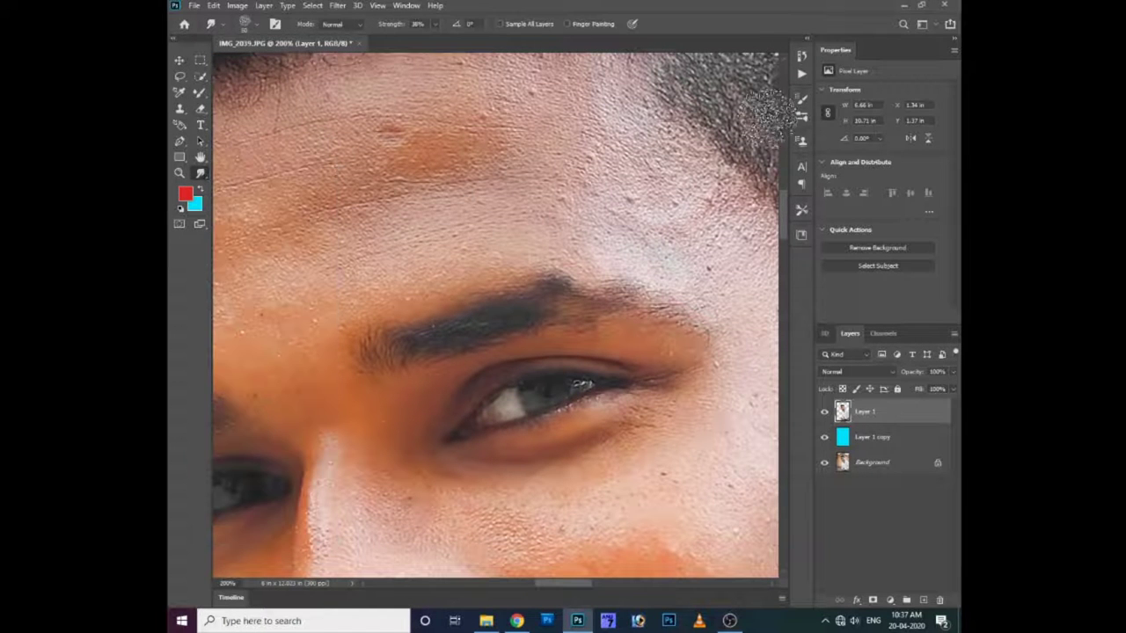
{"action": "left_click", "coordinate": [801, 115]}
{"action": "left_click", "coordinate": [619, 149]}
{"action": "key", "text": "["}
{"action": "key", "text": "["}
{"action": "mouse_move", "coordinate": [387, 211]}
{"action": "left_mouse_down"}
{"action": "mouse_move", "coordinate": [382, 196]}
{"action": "mouse_move", "coordinate": [414, 271]}
{"action": "mouse_move", "coordinate": [455, 249]}
{"action": "mouse_move", "coordinate": [475, 255]}
{"action": "left_mouse_up"}
{"action": "left_click", "coordinate": [766, 96]}
Switch to a different brush tip and smudge across the forehead
{"action": "scroll", "coordinate": [493, 264], "scroll_direction": "left", "scroll_amount": 5}
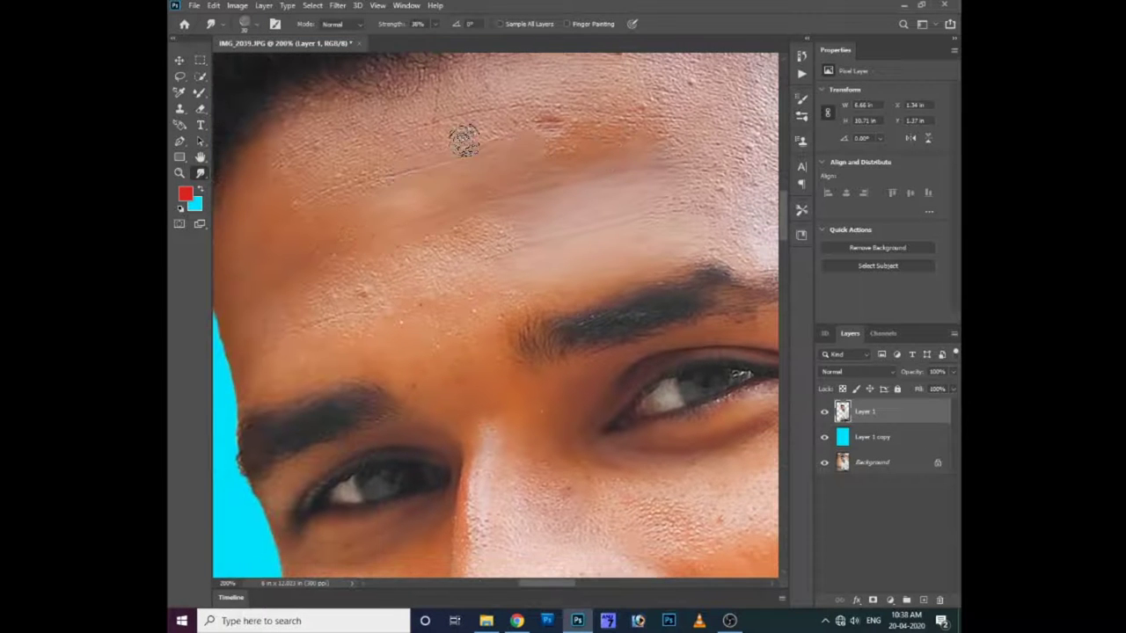
{"action": "right_click", "coordinate": [490, 147]}
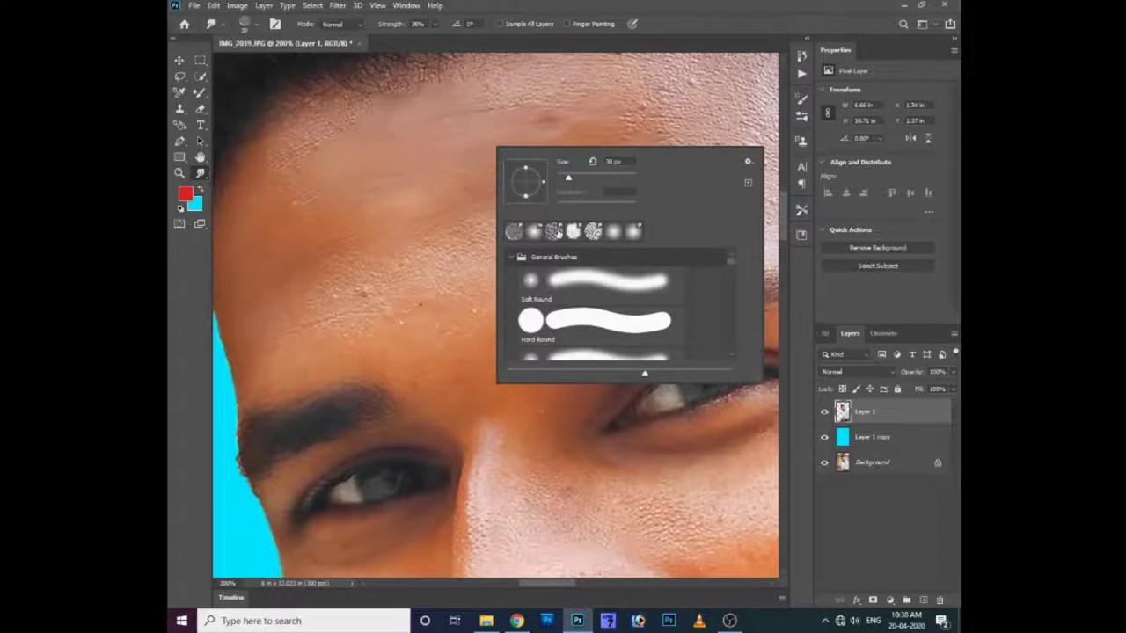
{"action": "double_click", "coordinate": [593, 231]}
{"action": "scroll", "coordinate": [384, 172], "scroll_direction": "up", "scroll_amount": 2}
{"action": "scroll", "coordinate": [411, 138], "scroll_direction": "right", "scroll_amount": 1}
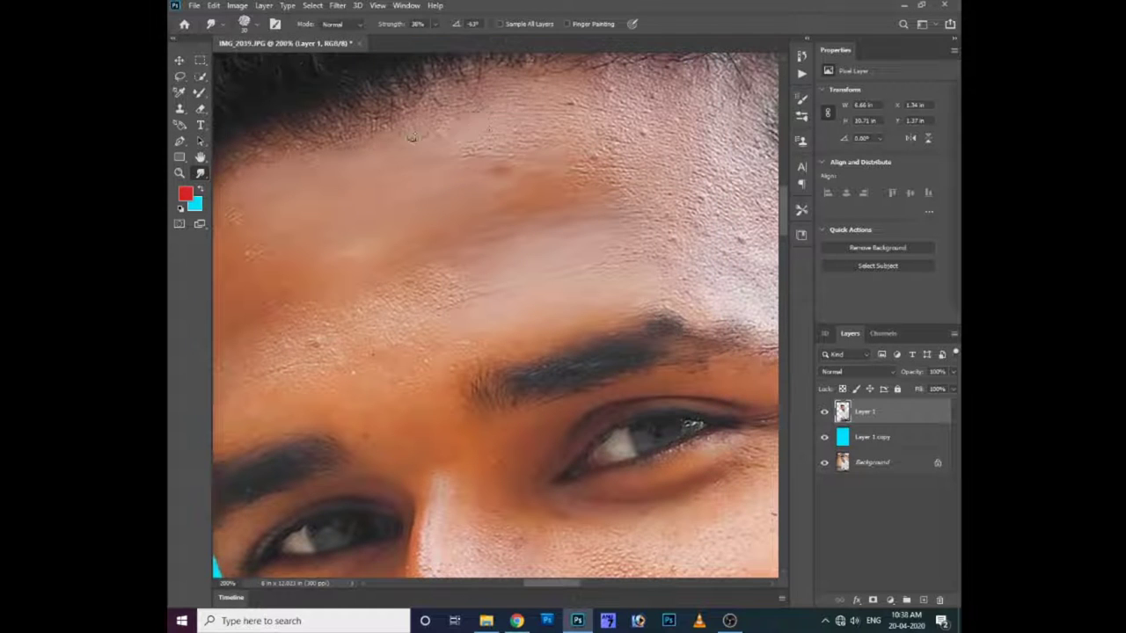
{"action": "mouse_move", "coordinate": [448, 141]}
{"action": "left_mouse_down"}
{"action": "mouse_move", "coordinate": [607, 105]}
{"action": "mouse_move", "coordinate": [528, 145]}
{"action": "mouse_move", "coordinate": [638, 172]}
{"action": "mouse_move", "coordinate": [598, 105]}
{"action": "mouse_move", "coordinate": [589, 185]}
{"action": "mouse_move", "coordinate": [679, 264]}
{"action": "mouse_move", "coordinate": [548, 264]}
{"action": "mouse_move", "coordinate": [615, 243]}
{"action": "mouse_move", "coordinate": [545, 195]}
{"action": "mouse_move", "coordinate": [559, 289]}
{"action": "left_mouse_up"}
{"action": "scroll", "coordinate": [638, 172], "scroll_direction": "right", "scroll_amount": 2}
{"action": "scroll", "coordinate": [501, 299], "scroll_direction": "left", "scroll_amount": 4}
Lower smudge strength to 27% and smooth the spotty mid-forehead skin
{"action": "left_click", "coordinate": [434, 23]}
{"action": "left_click_drag", "start_coordinate": [434, 40], "coordinate": [427, 39]}
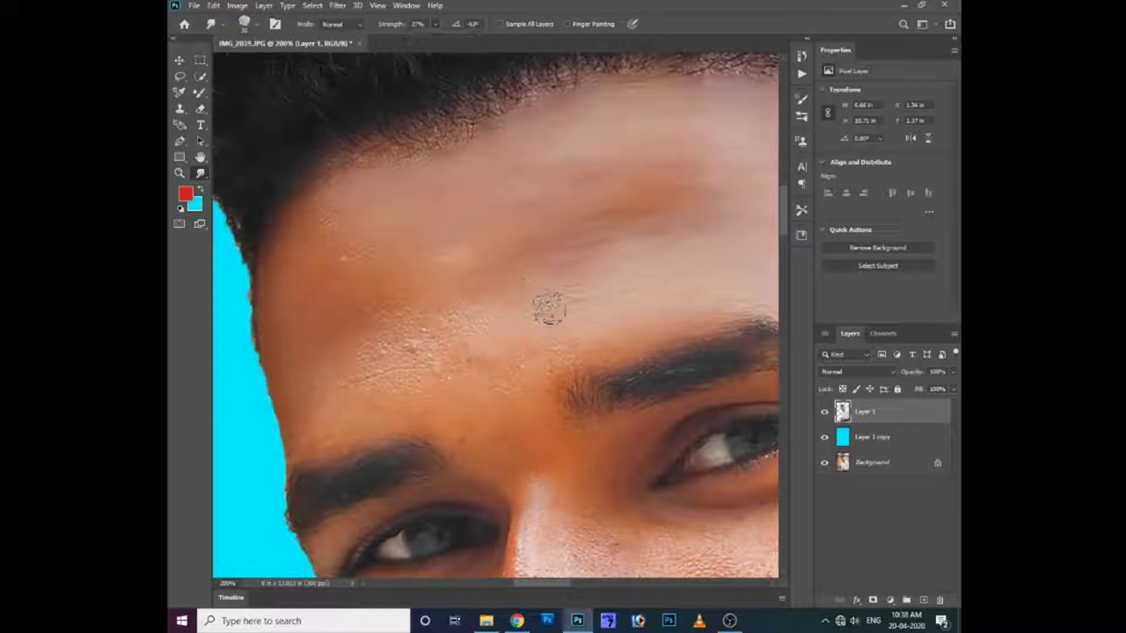
{"action": "left_click_drag", "start_coordinate": [527, 343], "coordinate": [343, 318]}
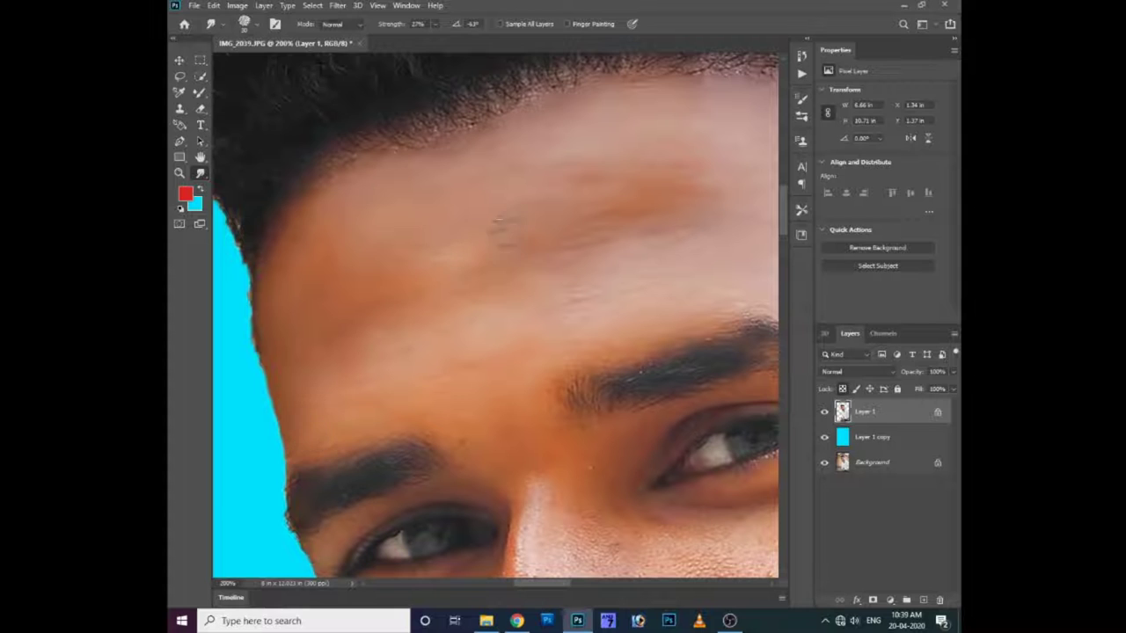
{"action": "left_click_drag", "start_coordinate": [468, 278], "coordinate": [355, 221]}
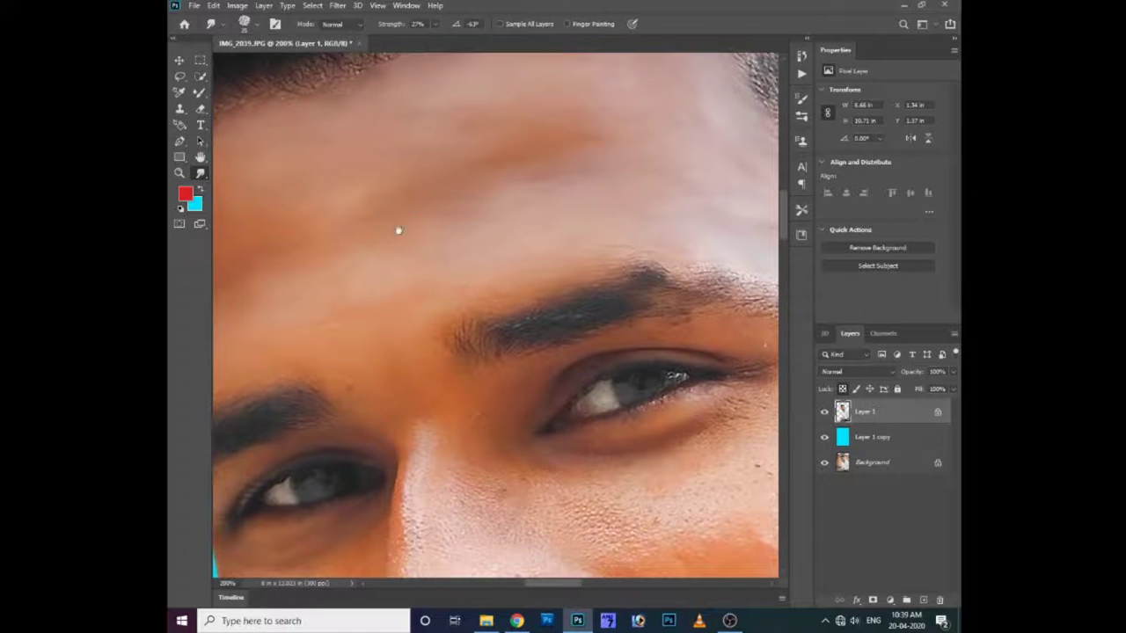
{"action": "scroll", "coordinate": [399, 229], "scroll_direction": "down", "scroll_amount": 5}
Smudge the nose bridge and the right cheek skin smooth
{"action": "left_click_drag", "start_coordinate": [517, 173], "coordinate": [458, 335]}
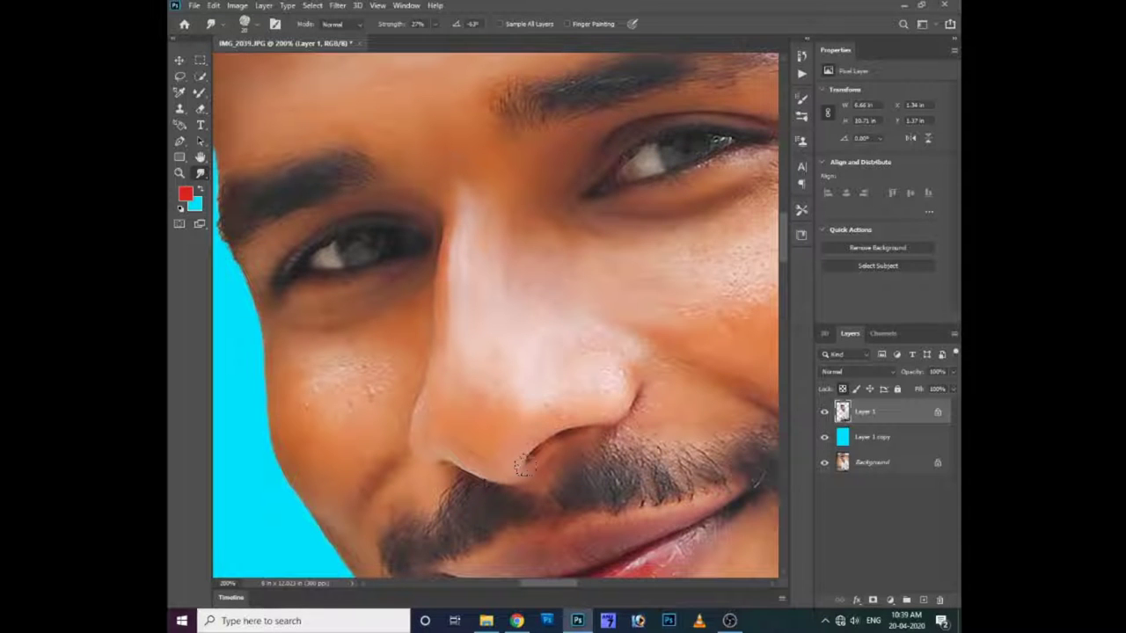
{"action": "left_click_drag", "start_coordinate": [584, 455], "coordinate": [514, 312]}
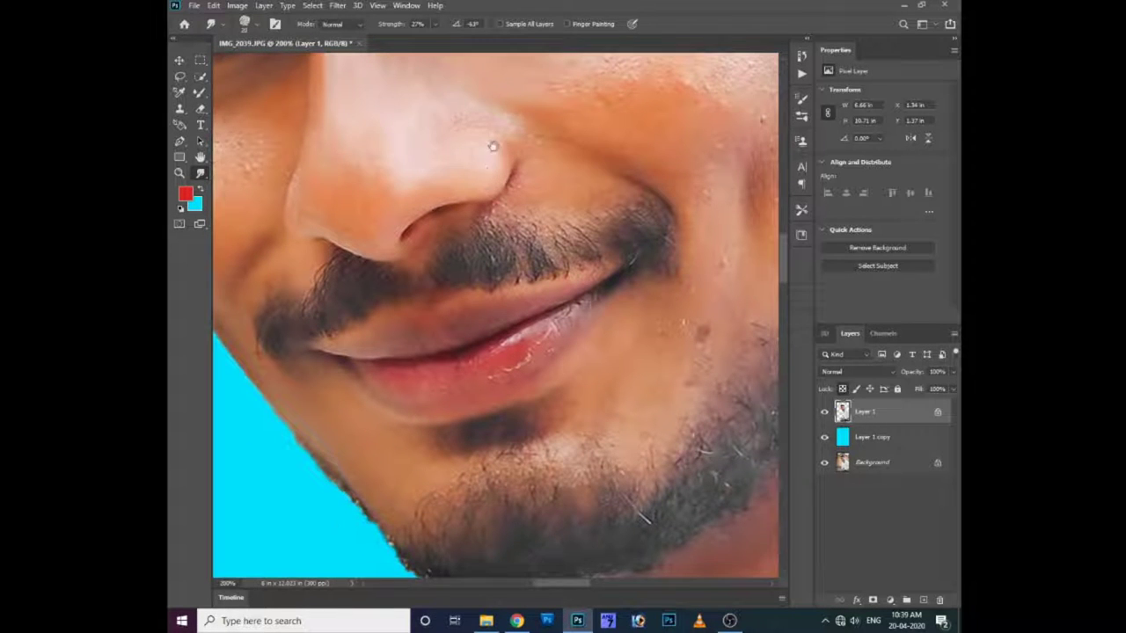
{"action": "left_click_drag", "start_coordinate": [493, 146], "coordinate": [490, 187]}
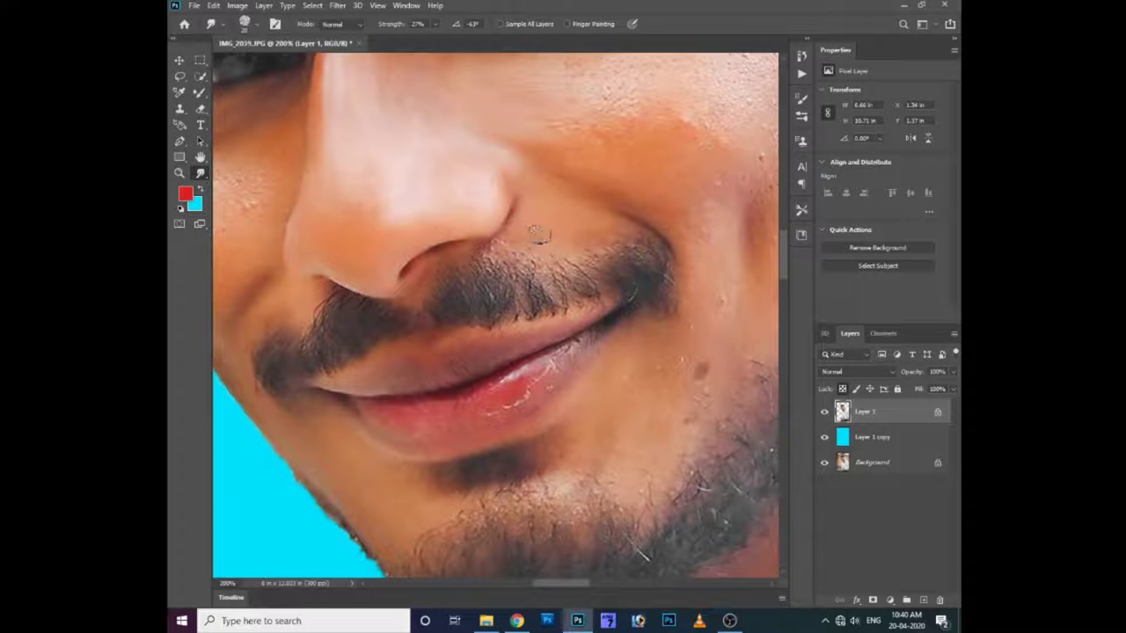
{"action": "left_click_drag", "start_coordinate": [538, 235], "coordinate": [578, 307]}
{"action": "mouse_move", "coordinate": [649, 227]}
{"action": "left_mouse_down"}
{"action": "mouse_move", "coordinate": [550, 225]}
{"action": "mouse_move", "coordinate": [530, 283]}
{"action": "left_mouse_up"}
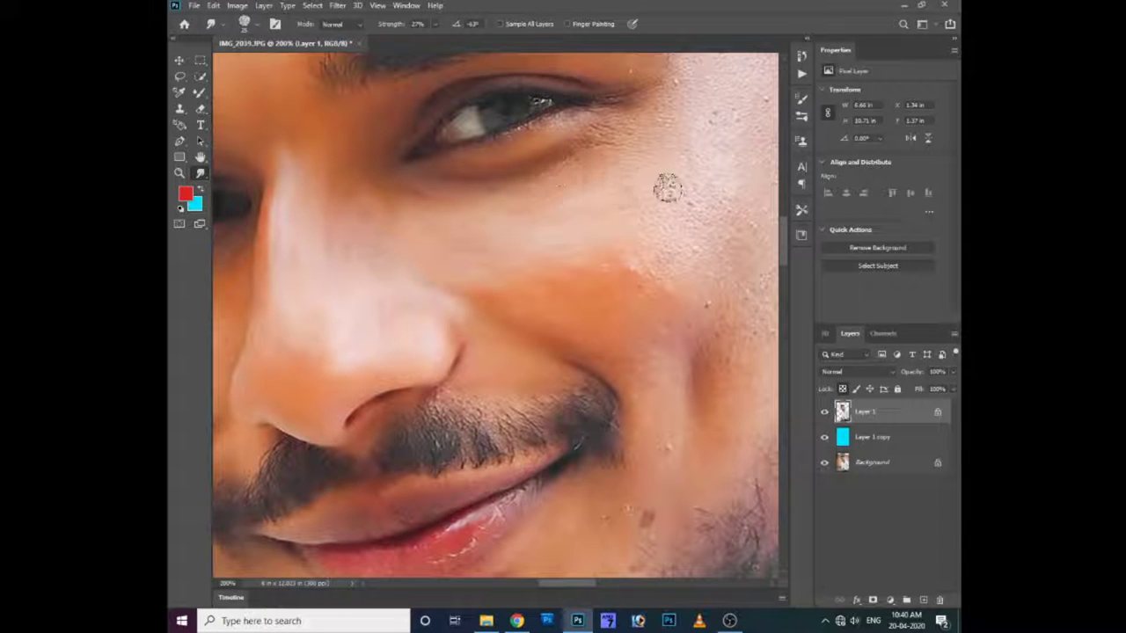
{"action": "left_click_drag", "start_coordinate": [659, 253], "coordinate": [650, 285]}
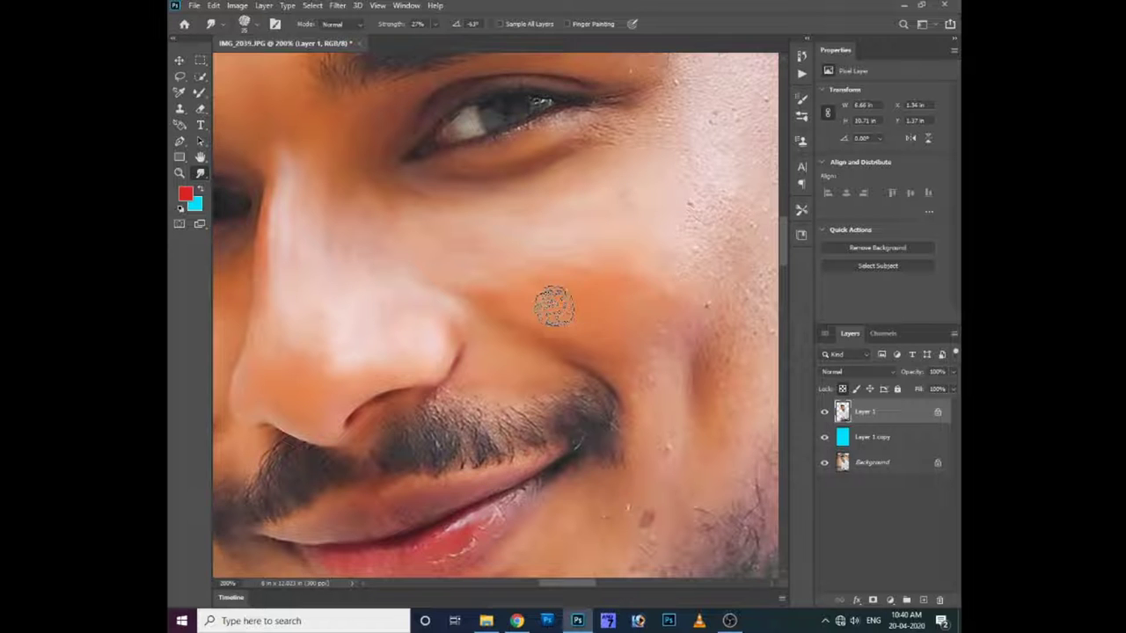
Pan around the cheek and beard, then smooth the forehead hairline edge
{"action": "left_click_drag", "start_coordinate": [553, 304], "coordinate": [470, 294]}
{"action": "left_click_drag", "start_coordinate": [550, 263], "coordinate": [504, 284]}
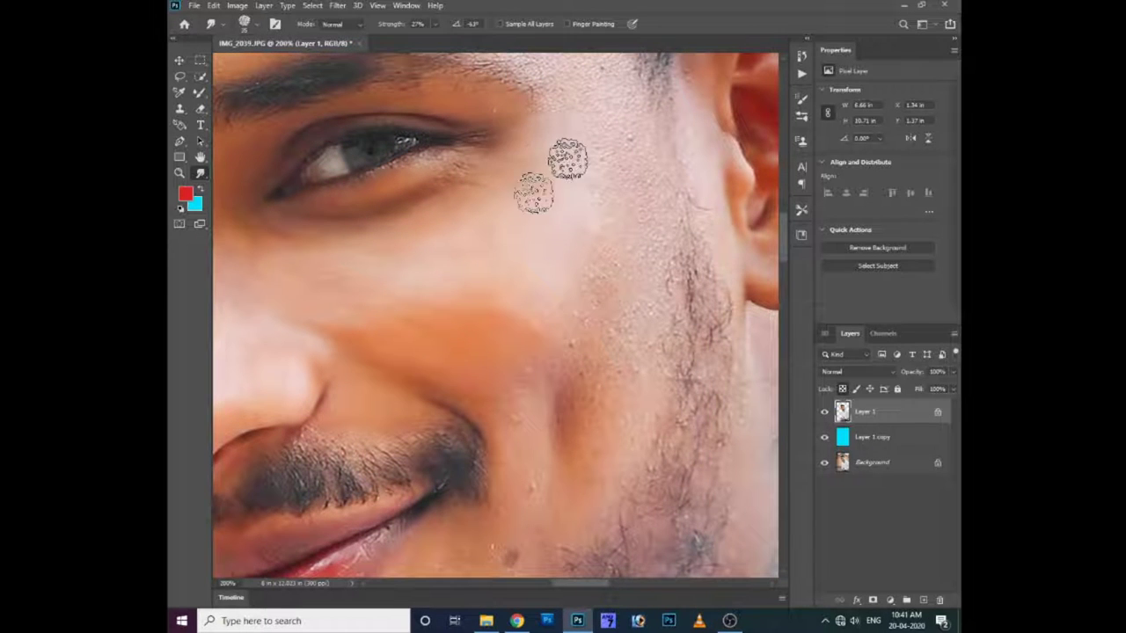
{"action": "left_click_drag", "start_coordinate": [648, 292], "coordinate": [633, 218]}
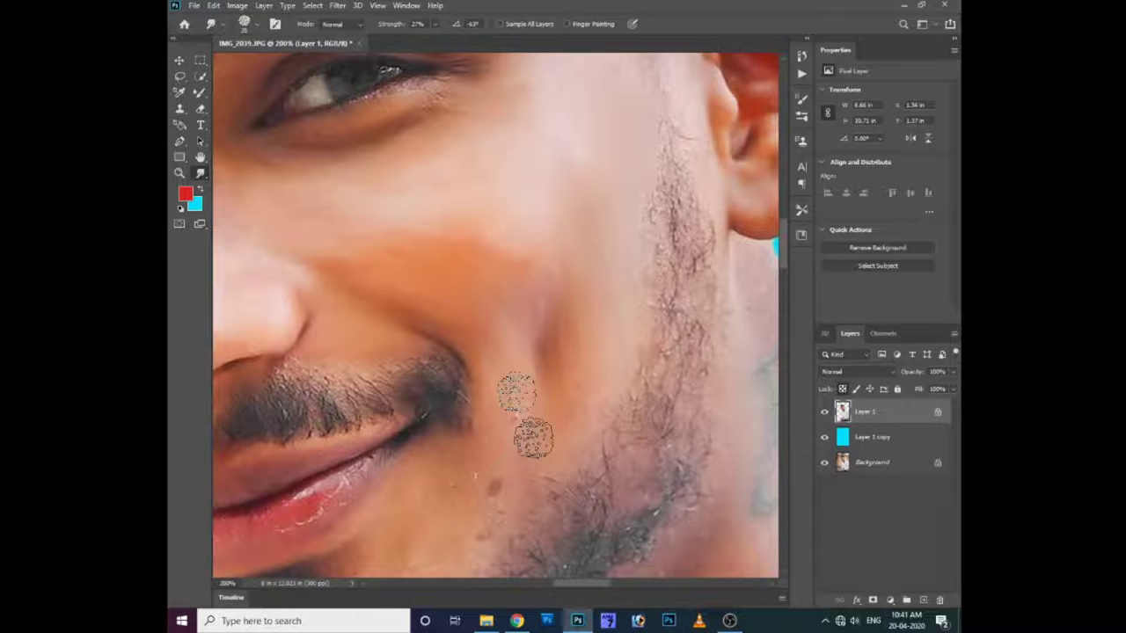
{"action": "scroll", "coordinate": [610, 294], "scroll_direction": "up", "scroll_amount": 1}
{"action": "scroll", "coordinate": [609, 294], "scroll_direction": "up", "scroll_amount": 10}
{"action": "scroll", "coordinate": [593, 221], "scroll_direction": "up", "scroll_amount": 2}
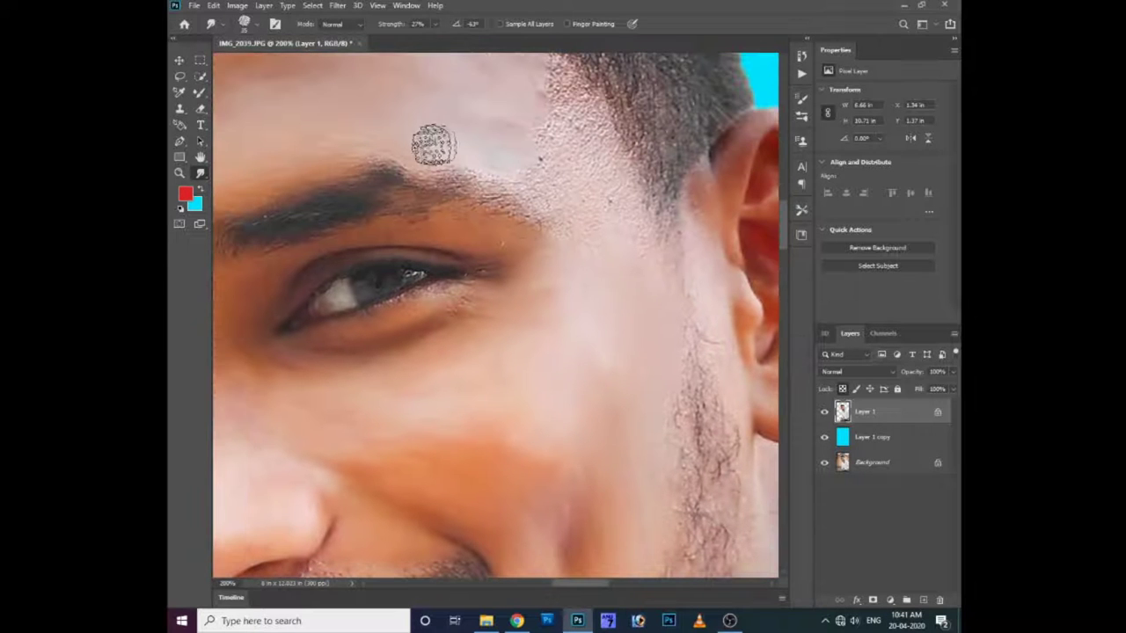
{"action": "scroll", "coordinate": [574, 165], "scroll_direction": "up", "scroll_amount": 5}
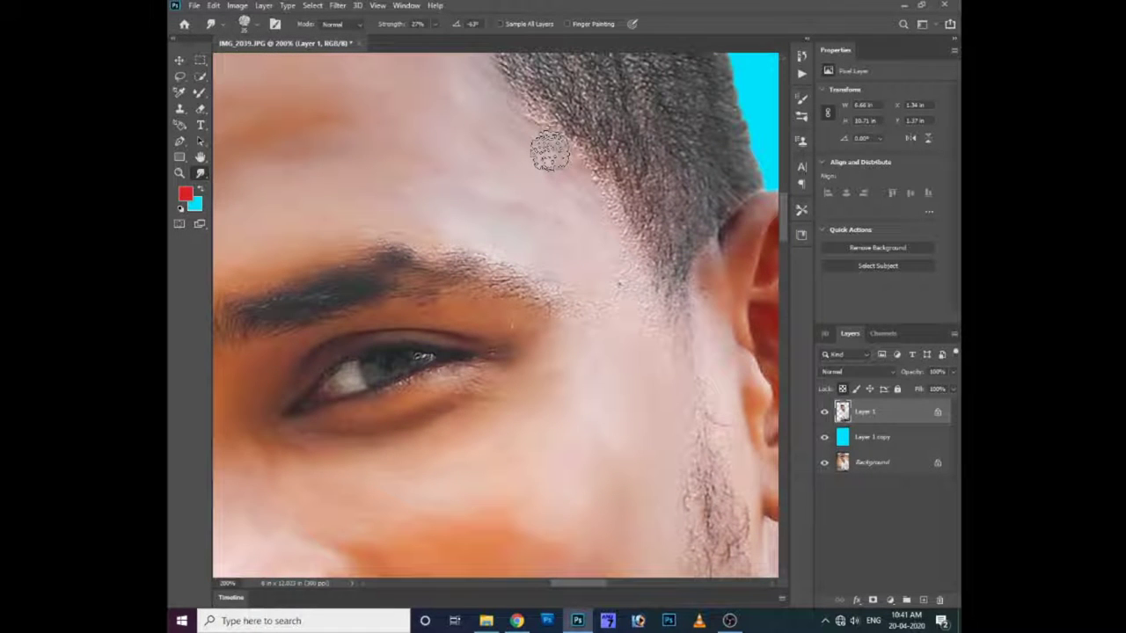
{"action": "mouse_move", "coordinate": [550, 152]}
{"action": "left_mouse_down"}
{"action": "mouse_move", "coordinate": [534, 131]}
{"action": "mouse_move", "coordinate": [616, 214]}
{"action": "mouse_move", "coordinate": [636, 290]}
{"action": "mouse_move", "coordinate": [583, 319]}
{"action": "left_mouse_up"}
Smudge away the white freckles on the cheek
{"action": "scroll", "coordinate": [589, 322], "scroll_direction": "down", "scroll_amount": 4}
{"action": "scroll", "coordinate": [455, 395], "scroll_direction": "down", "scroll_amount": 6}
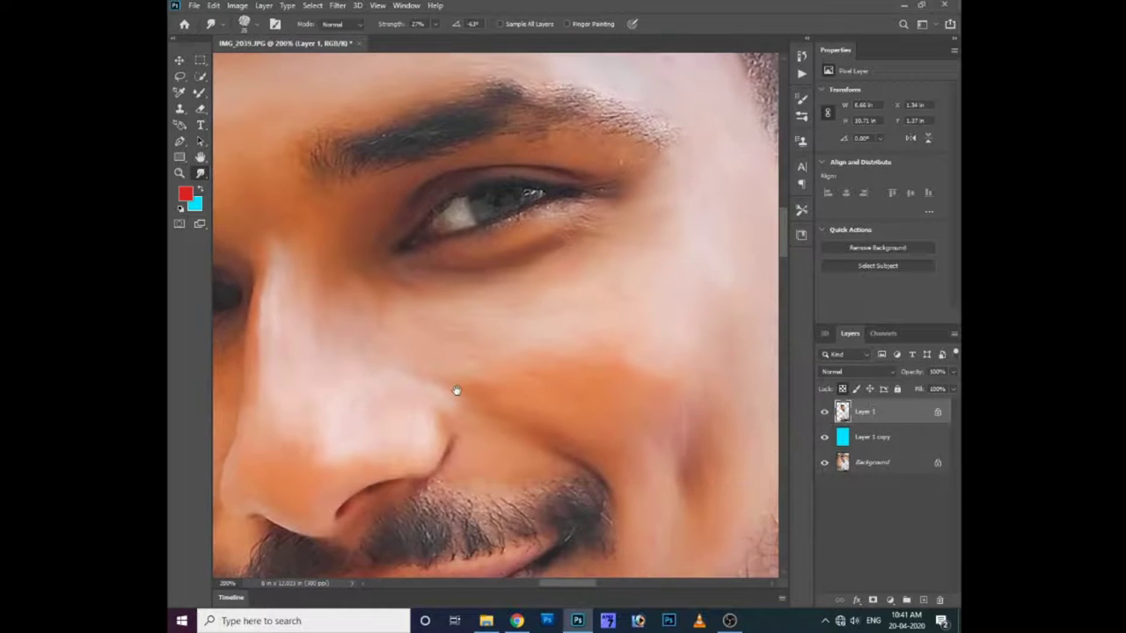
{"action": "scroll", "coordinate": [396, 309], "scroll_direction": "down", "scroll_amount": 6}
{"action": "scroll", "coordinate": [397, 309], "scroll_direction": "left", "scroll_amount": 5}
{"action": "scroll", "coordinate": [387, 269], "scroll_direction": "left", "scroll_amount": 10}
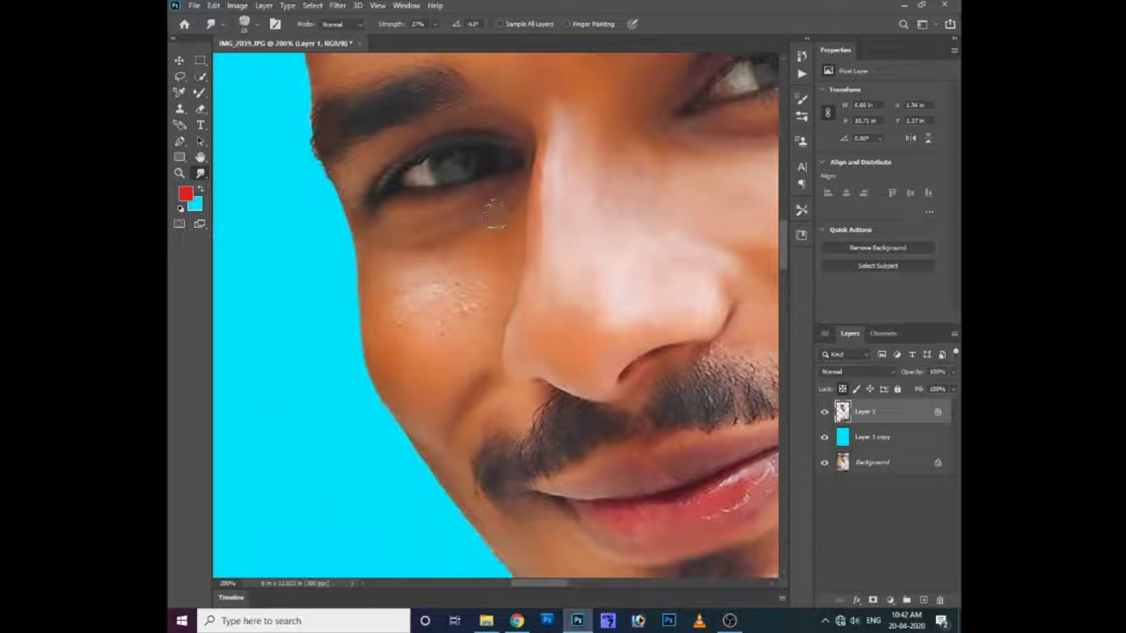
{"action": "left_click_drag", "start_coordinate": [459, 318], "coordinate": [508, 285]}
{"action": "left_click_drag", "start_coordinate": [491, 326], "coordinate": [474, 353]}
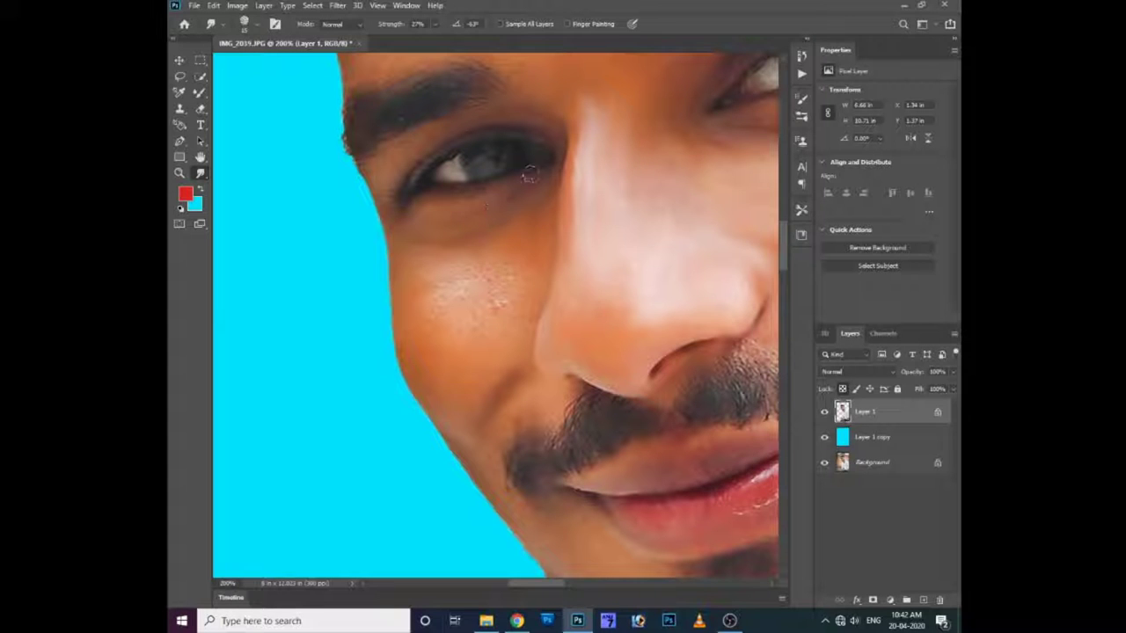
{"action": "left_click_drag", "start_coordinate": [495, 259], "coordinate": [479, 253]}
{"action": "left_click_drag", "start_coordinate": [488, 314], "coordinate": [517, 267]}
{"action": "left_click_drag", "start_coordinate": [502, 337], "coordinate": [445, 278]}
Bring the mouth and chin into view and raise smudge strength to 35%
{"action": "left_click_drag", "start_coordinate": [486, 418], "coordinate": [436, 331]}
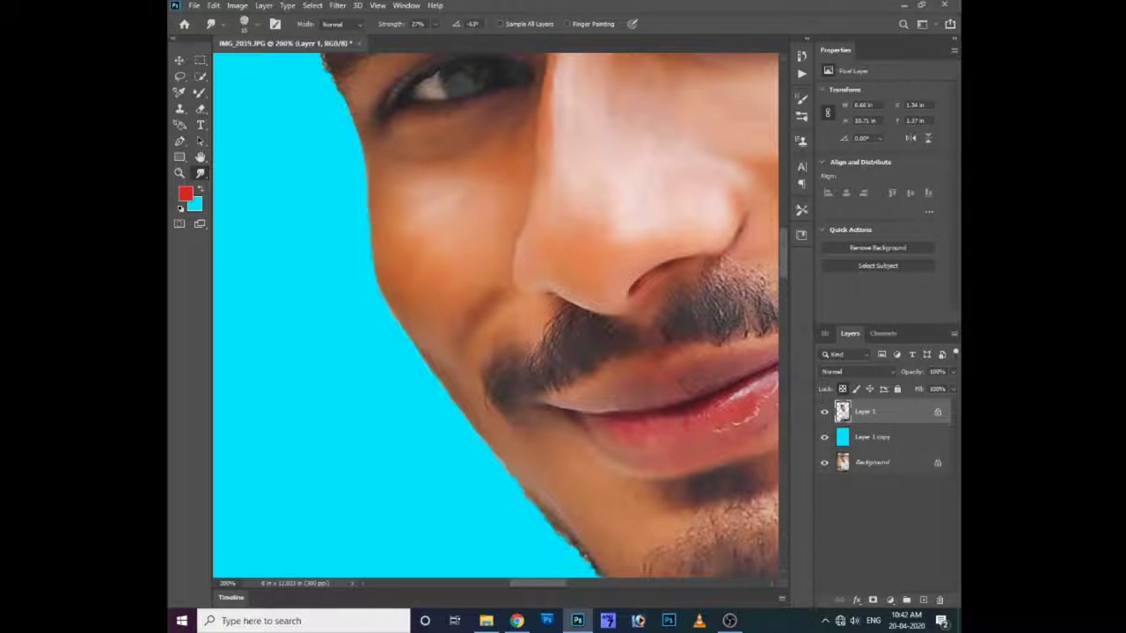
{"action": "left_click_drag", "start_coordinate": [566, 454], "coordinate": [525, 420]}
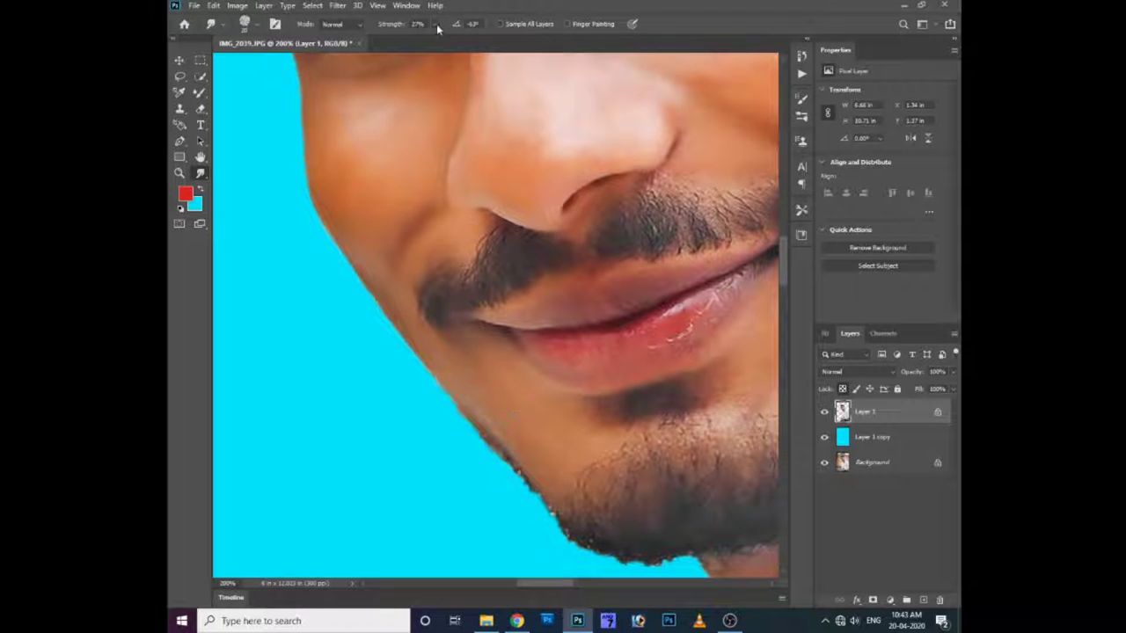
{"action": "left_click_drag", "start_coordinate": [440, 43], "coordinate": [446, 42]}
Give the Smudge tool a textured brush tip and smear the skin around the mouth and chin
{"action": "right_click", "coordinate": [513, 397]}
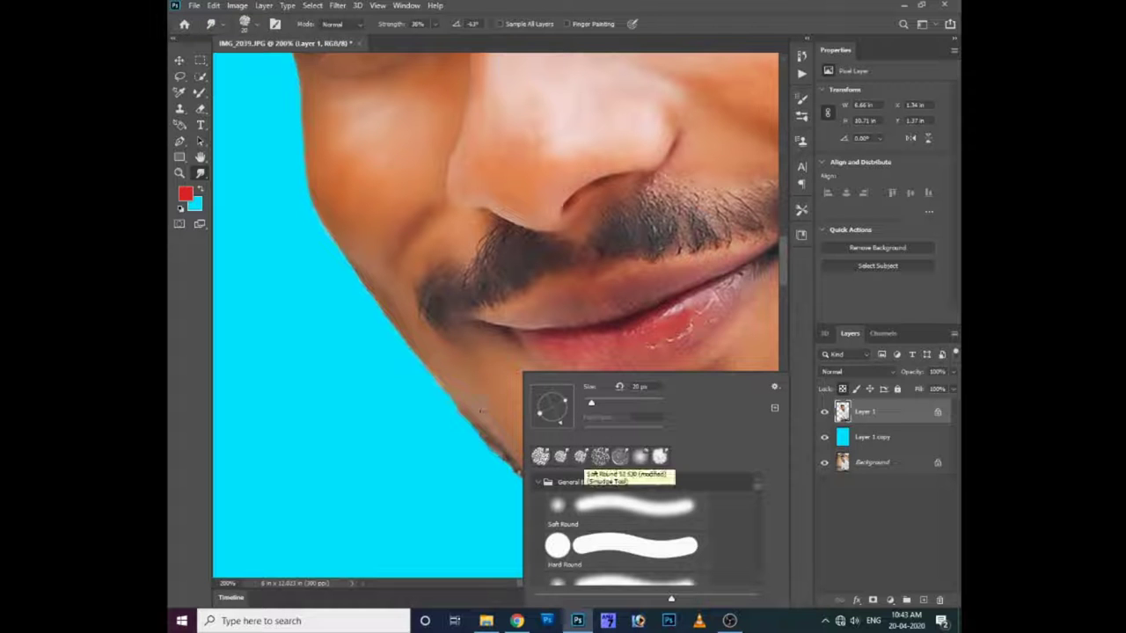
{"action": "left_click", "coordinate": [552, 454]}
{"action": "left_click", "coordinate": [493, 389]}
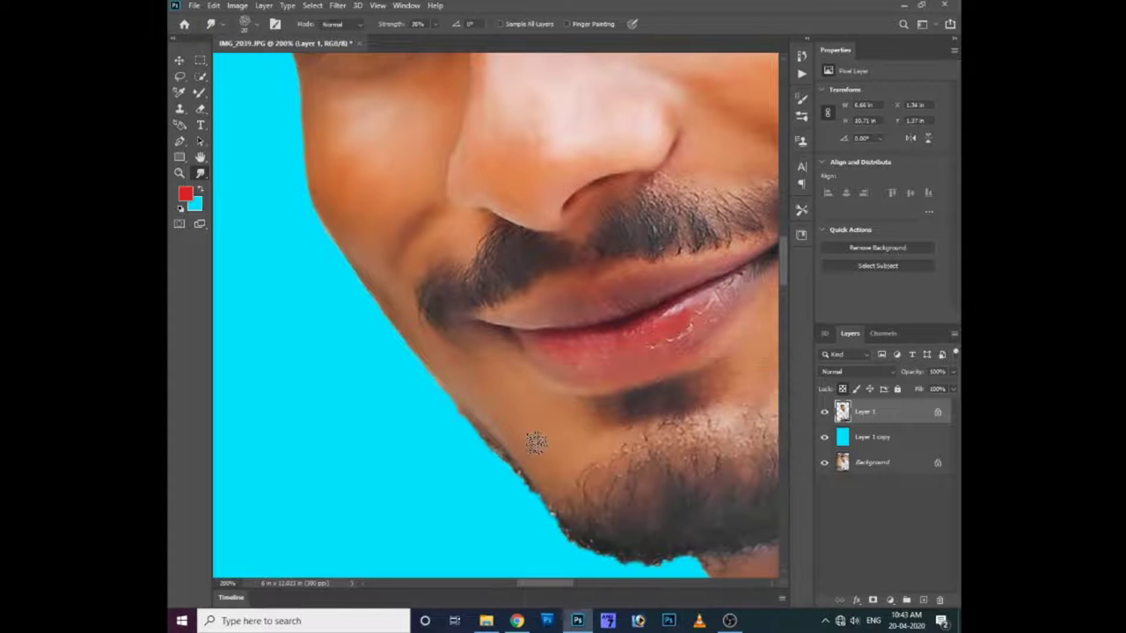
{"action": "left_click_drag", "start_coordinate": [628, 387], "coordinate": [517, 350]}
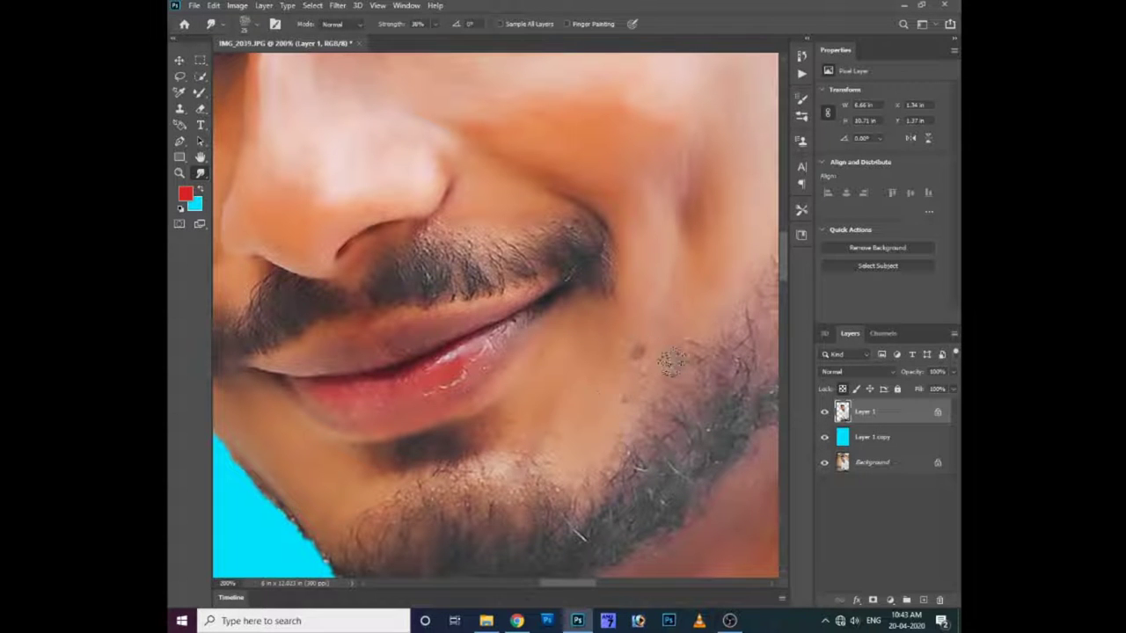
{"action": "left_click_drag", "start_coordinate": [688, 326], "coordinate": [605, 300]}
{"action": "scroll", "coordinate": [563, 359], "scroll_direction": "down", "scroll_amount": 1}
{"action": "scroll", "coordinate": [563, 358], "scroll_direction": "left", "scroll_amount": 1}
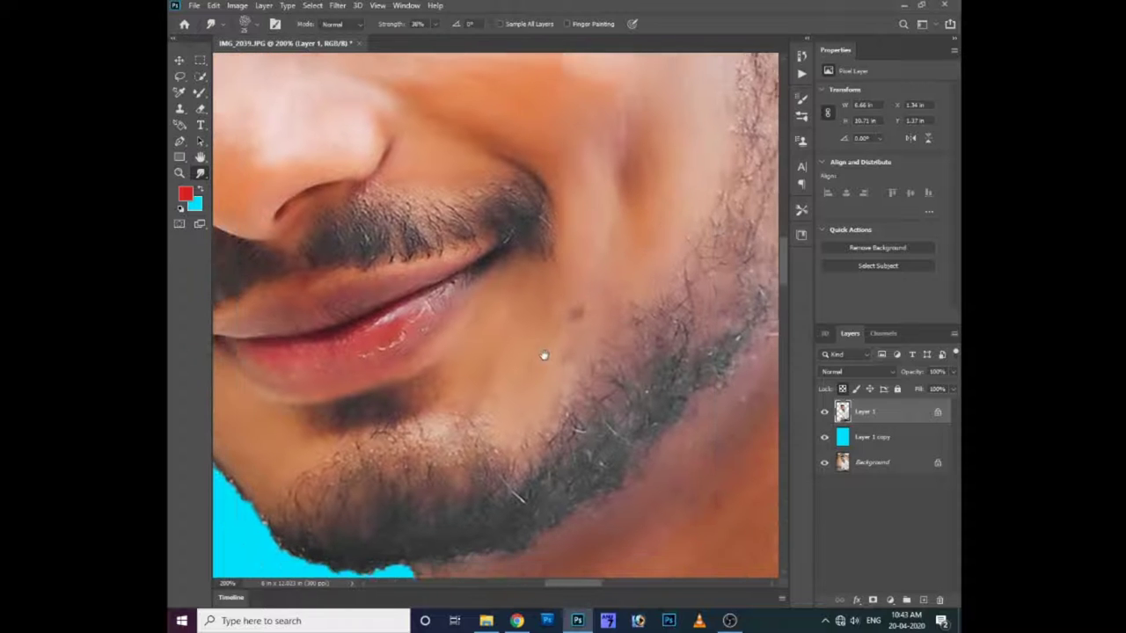
{"action": "scroll", "coordinate": [466, 405], "scroll_direction": "left", "scroll_amount": 1}
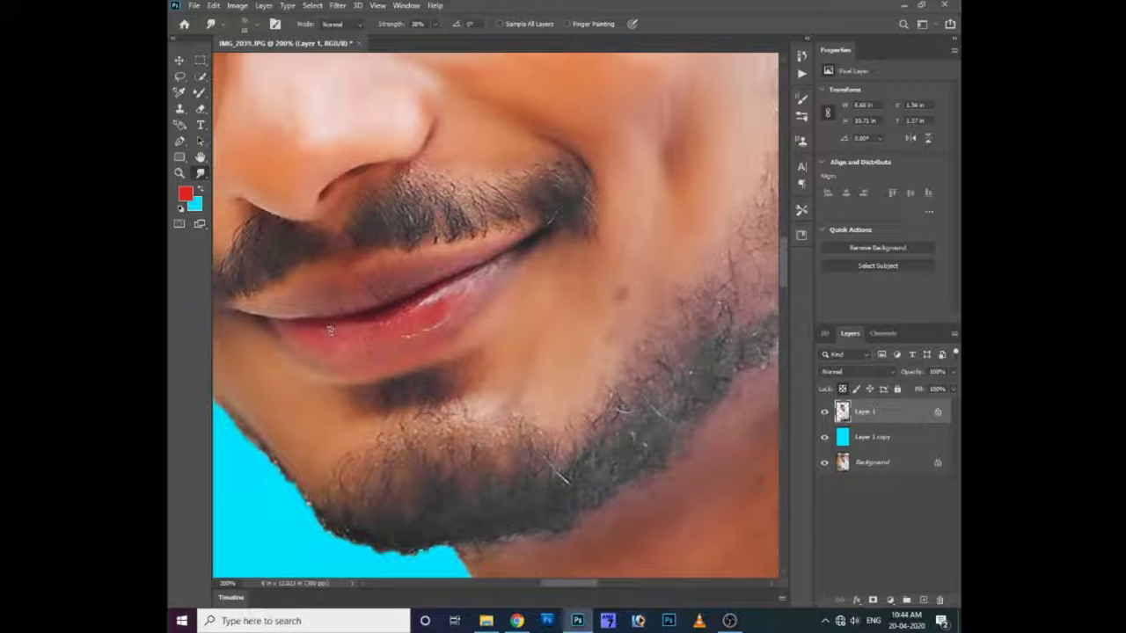
Smear and blend the lower lip with a new textured tip, then choose a second textured tip
{"action": "right_click", "coordinate": [473, 265]}
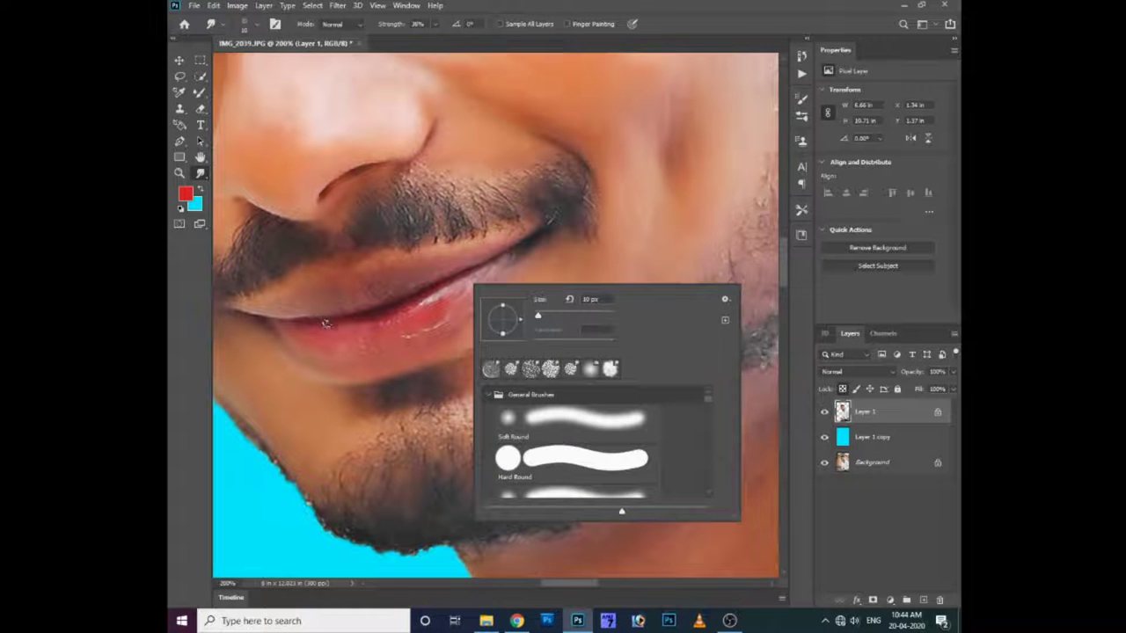
{"action": "left_click", "coordinate": [325, 324]}
{"action": "mouse_move", "coordinate": [338, 318]}
{"action": "left_mouse_down"}
{"action": "mouse_move", "coordinate": [440, 280]}
{"action": "mouse_move", "coordinate": [418, 311]}
{"action": "mouse_move", "coordinate": [491, 268]}
{"action": "mouse_move", "coordinate": [442, 326]}
{"action": "left_mouse_up"}
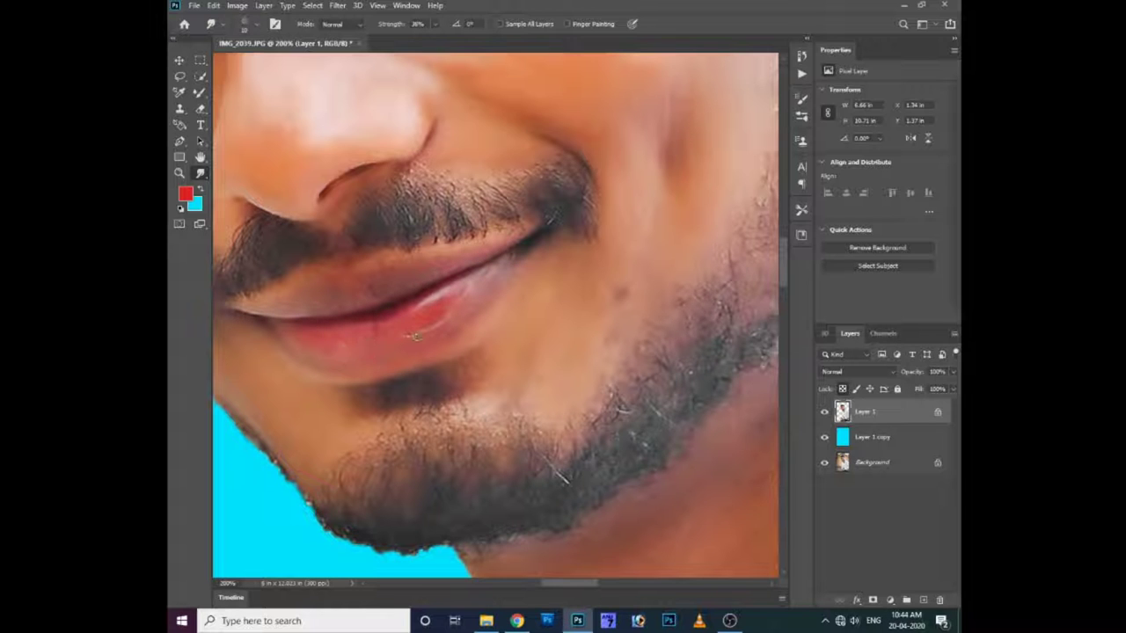
{"action": "right_click", "coordinate": [415, 336]}
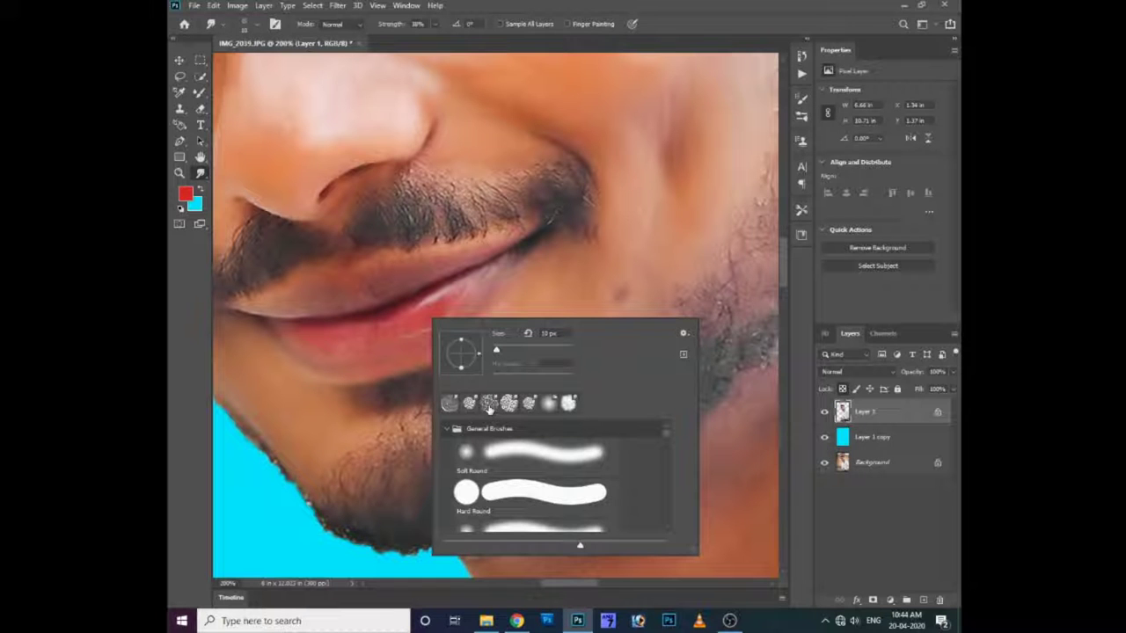
{"action": "left_click", "coordinate": [469, 403]}
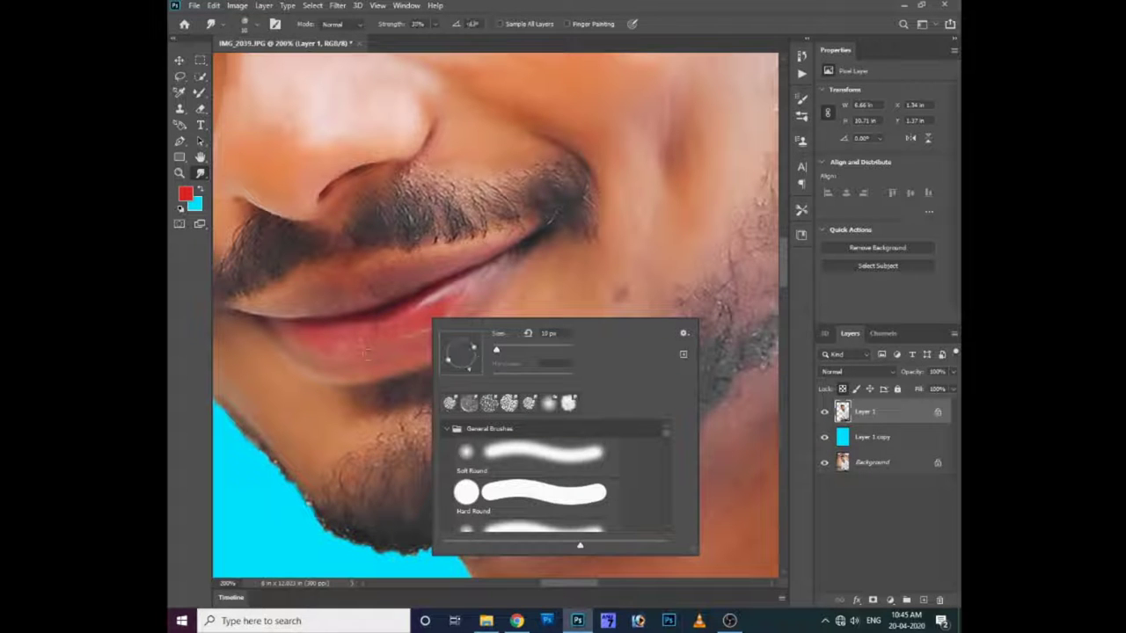
{"action": "key", "text": "Return"}
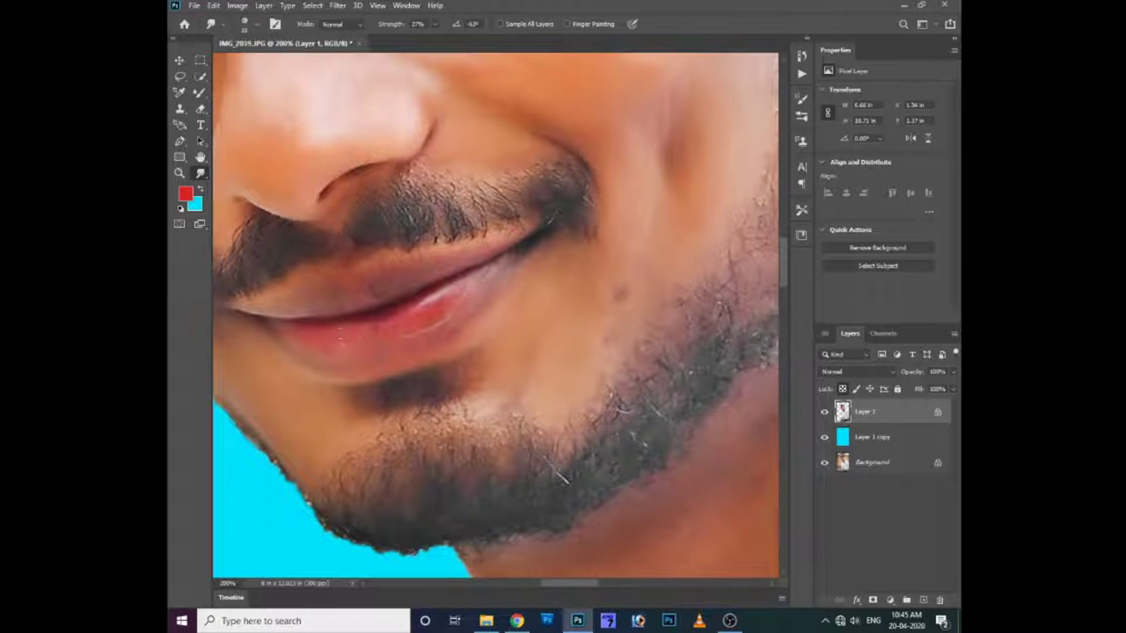
{"action": "left_click_drag", "start_coordinate": [366, 333], "coordinate": [508, 364]}
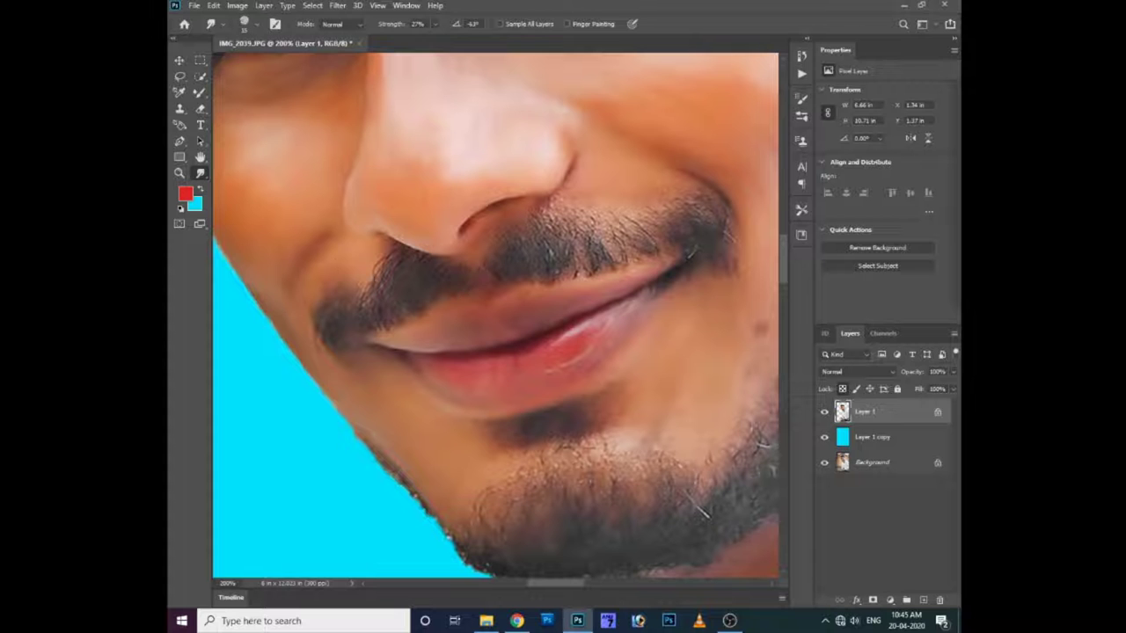
Switch to a different brush tip and blend the left tail of the eyebrow
{"action": "left_click_drag", "start_coordinate": [531, 254], "coordinate": [438, 288]}
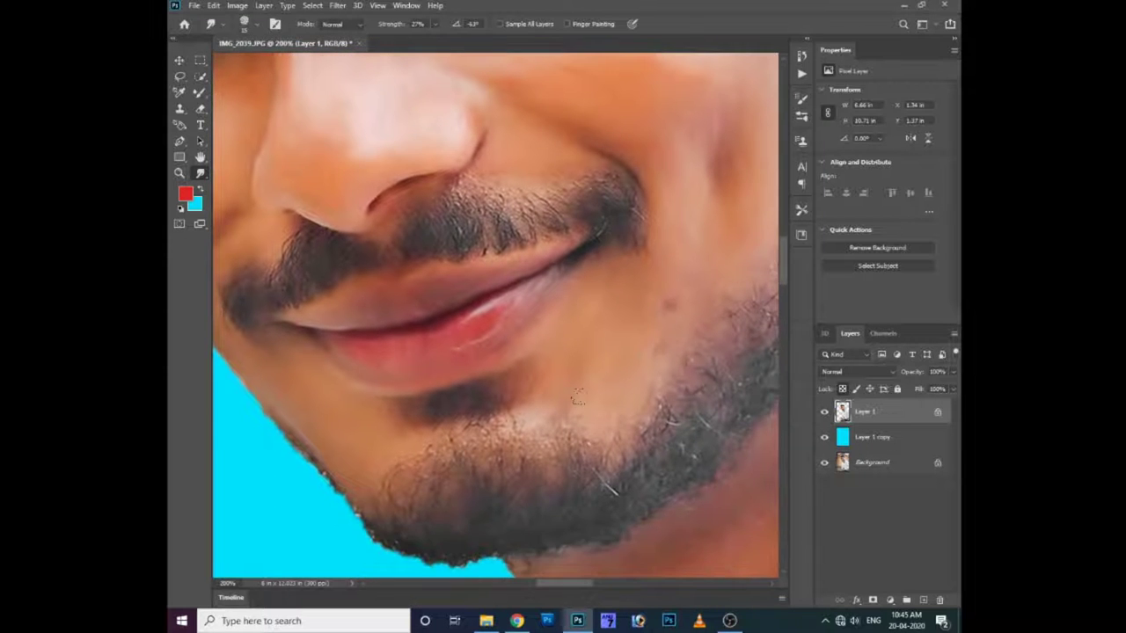
{"action": "scroll", "coordinate": [664, 336], "scroll_direction": "down", "scroll_amount": 2}
{"action": "scroll", "coordinate": [540, 334], "scroll_direction": "up", "scroll_amount": 5}
{"action": "scroll", "coordinate": [554, 295], "scroll_direction": "right", "scroll_amount": 2}
{"action": "right_click", "coordinate": [471, 241]}
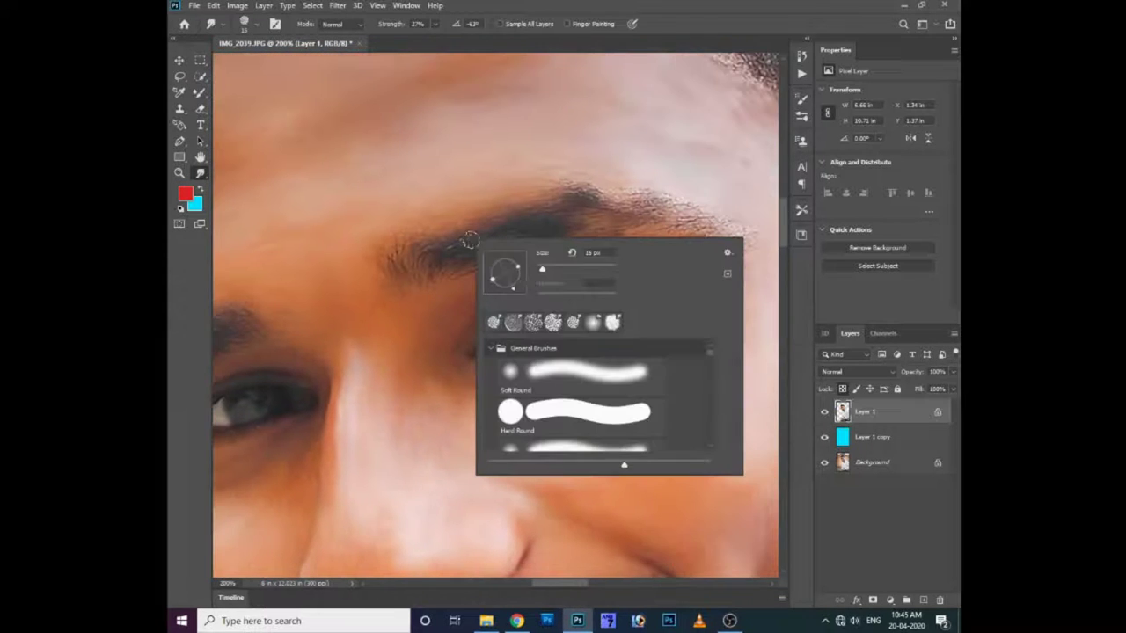
{"action": "left_click", "coordinate": [531, 324]}
{"action": "left_click", "coordinate": [406, 255]}
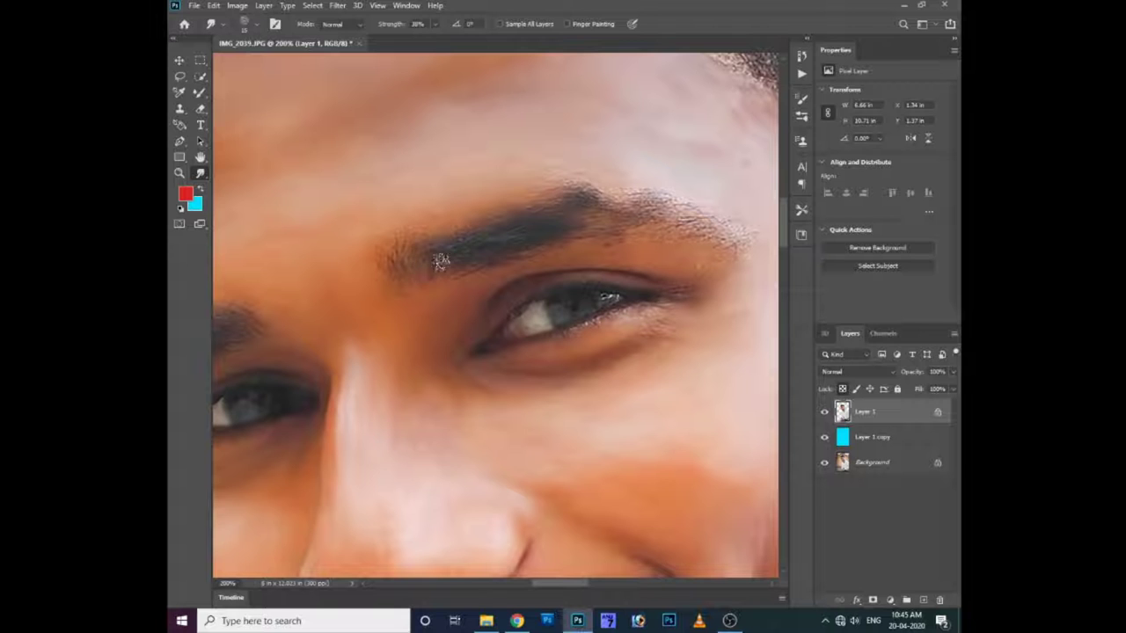
{"action": "left_click_drag", "start_coordinate": [383, 251], "coordinate": [403, 240]}
Choose a bristle smudge tip in Brush Settings, sized 35 px with a 20° angle
{"action": "right_click", "coordinate": [562, 205]}
{"action": "left_click", "coordinate": [800, 117]}
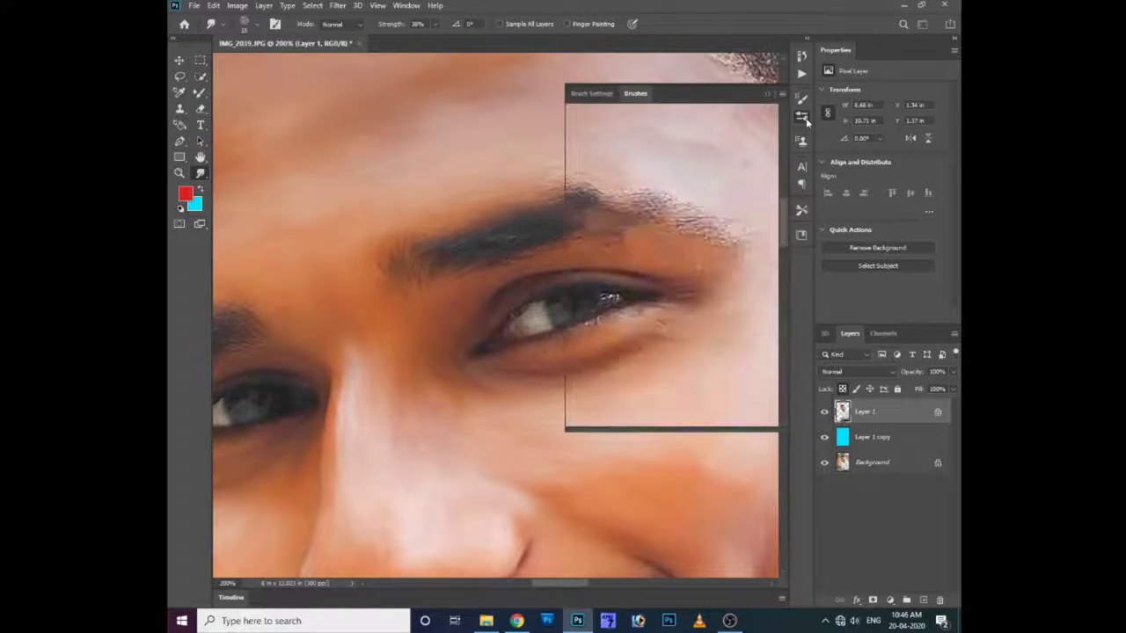
{"action": "scroll", "coordinate": [674, 281], "scroll_direction": "down", "scroll_amount": 5}
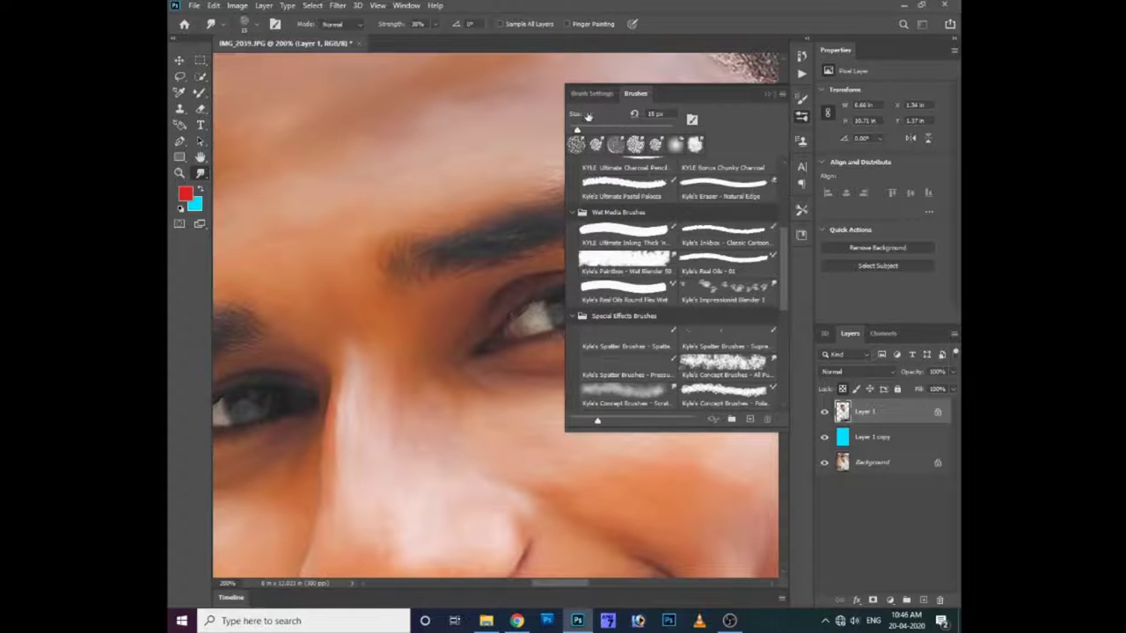
{"action": "left_click", "coordinate": [591, 93]}
{"action": "scroll", "coordinate": [729, 176], "scroll_direction": "down", "scroll_amount": 1}
{"action": "left_click", "coordinate": [686, 157]}
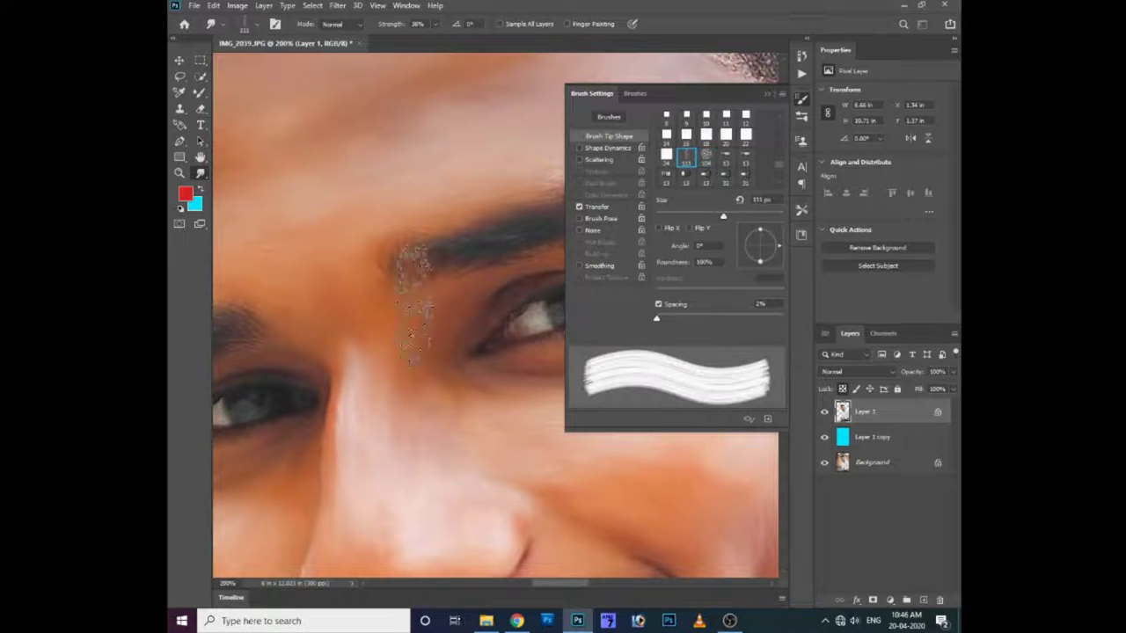
{"action": "key", "text": "bracketleft"}
{"action": "key", "text": "bracketleft"}
{"action": "key", "text": "bracketleft"}
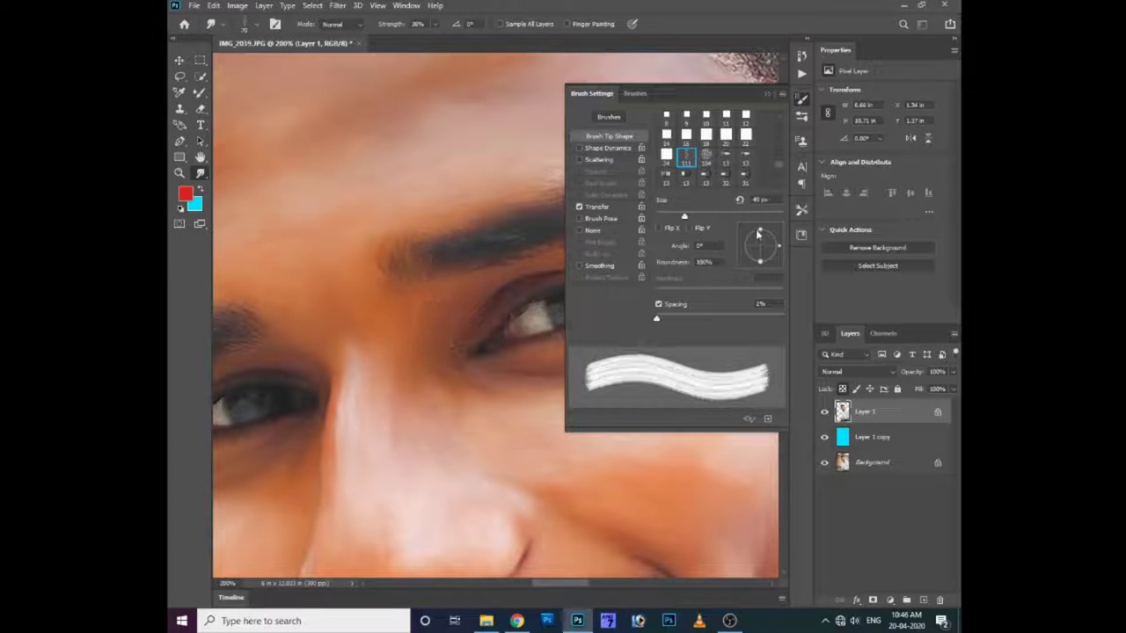
{"action": "left_click_drag", "start_coordinate": [777, 249], "coordinate": [778, 237]}
{"action": "key", "text": "bracketleft"}
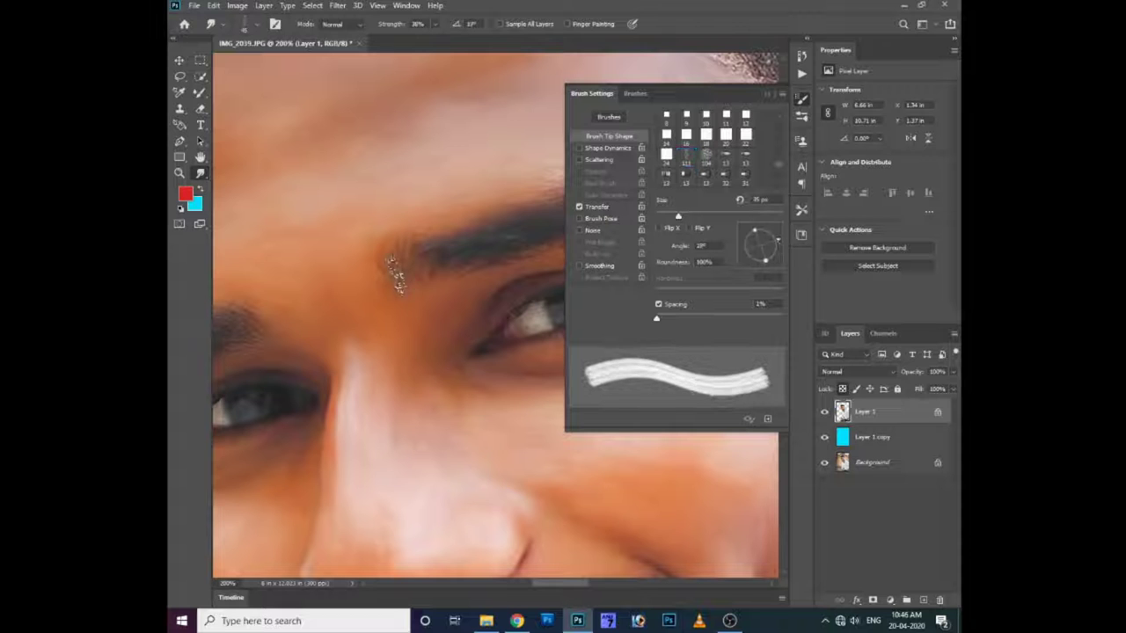
Smudge the outer end of the eyebrow, then switch tips and shrink the brush to 15 px, then 5 px
{"action": "left_click_drag", "start_coordinate": [457, 248], "coordinate": [379, 268]}
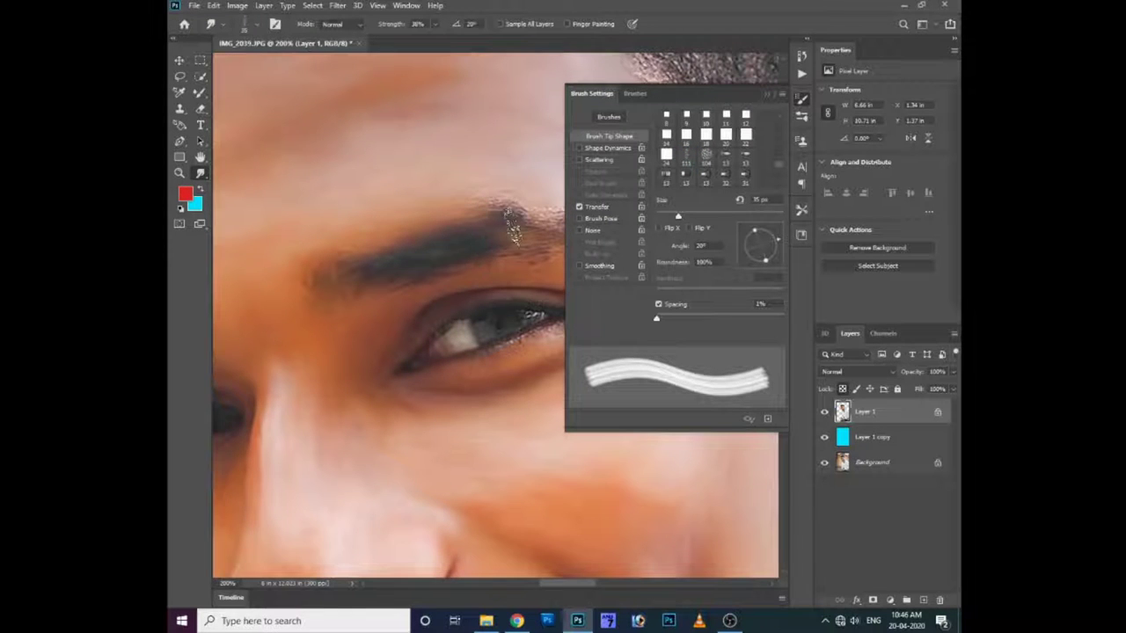
{"action": "mouse_move", "coordinate": [523, 224]}
{"action": "left_mouse_down"}
{"action": "mouse_move", "coordinate": [422, 230]}
{"action": "mouse_move", "coordinate": [409, 213]}
{"action": "left_mouse_up"}
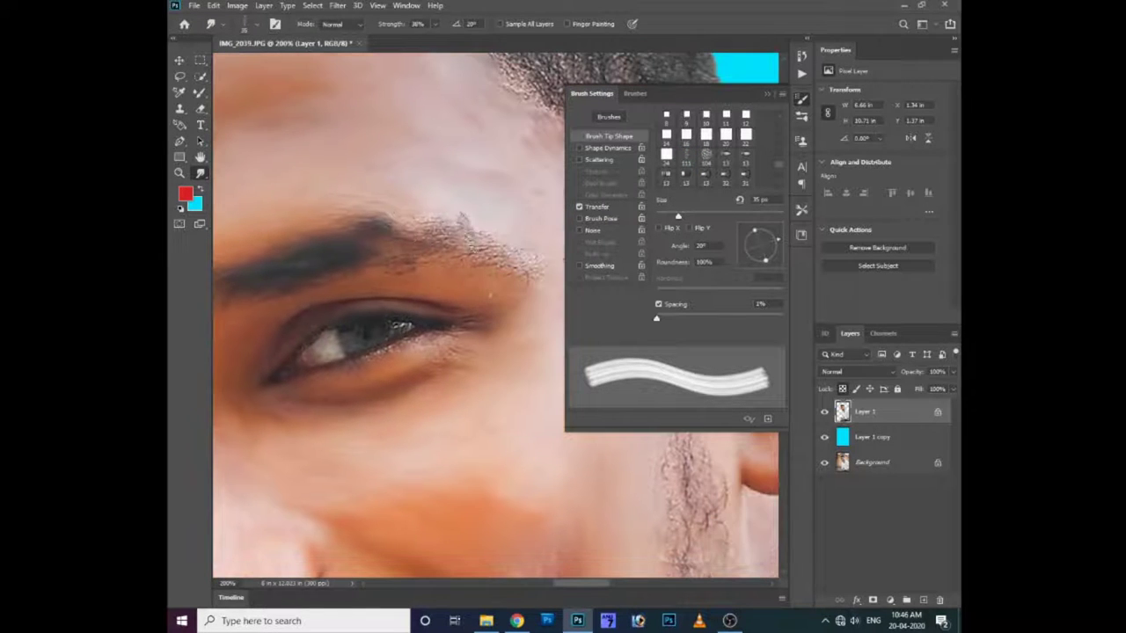
{"action": "left_click_drag", "start_coordinate": [508, 244], "coordinate": [537, 299]}
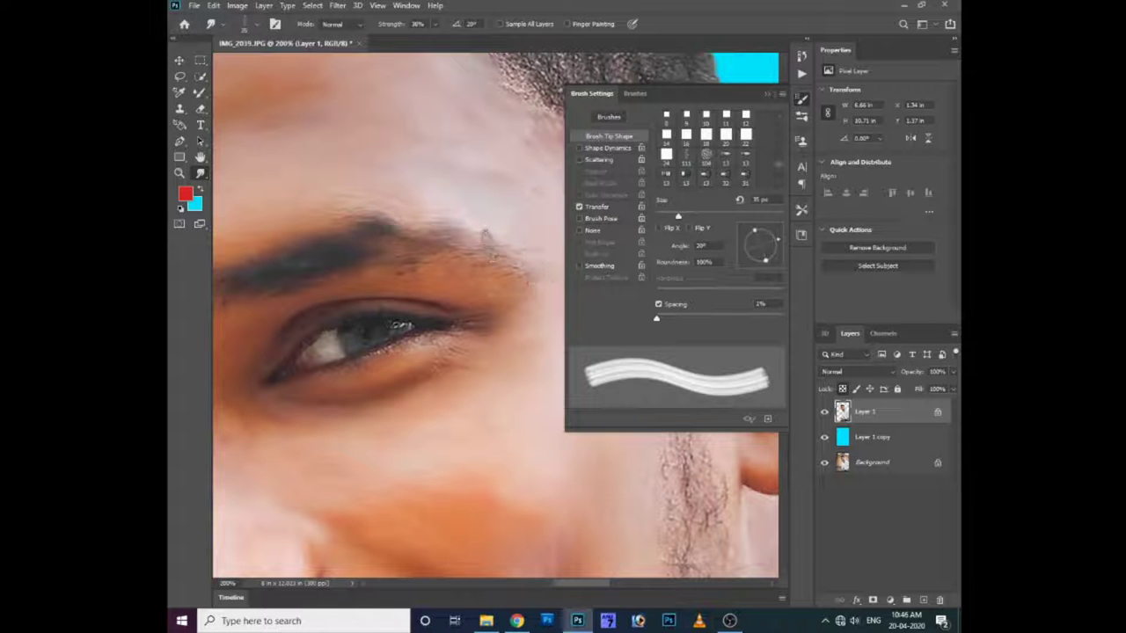
{"action": "left_click", "coordinate": [706, 157]}
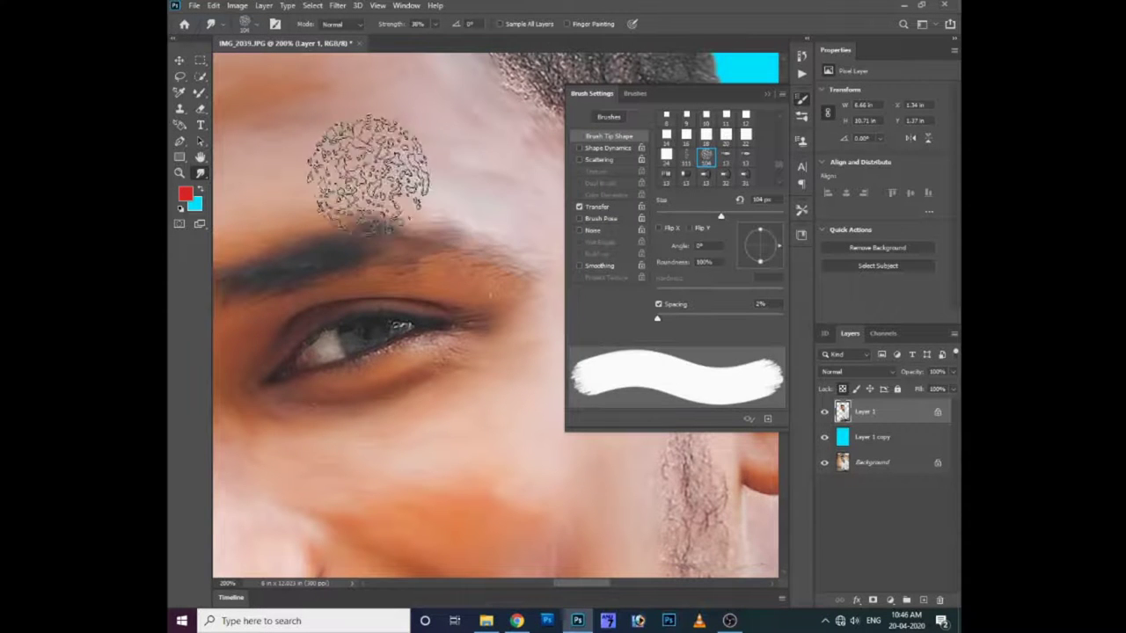
{"action": "key", "text": "bracketleft"}
{"action": "key", "text": "bracketleft"}
{"action": "key", "text": "bracketleft"}
{"action": "key", "text": "bracketleft"}
{"action": "key", "text": "bracketleft"}
{"action": "key", "text": "bracketleft"}
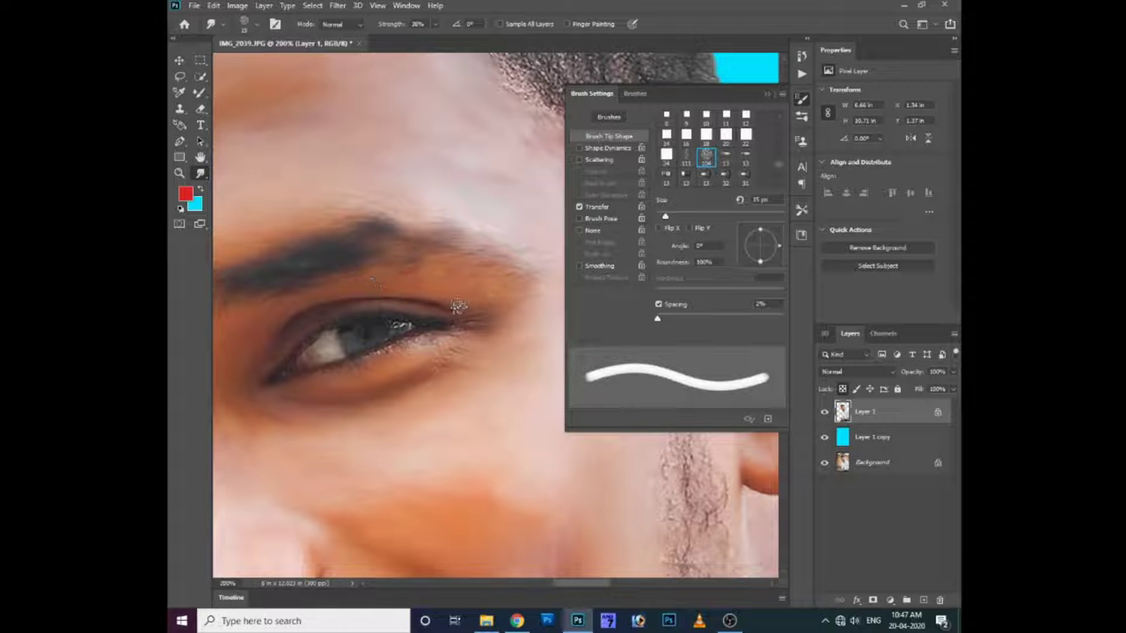
{"action": "left_click_drag", "start_coordinate": [294, 290], "coordinate": [410, 244]}
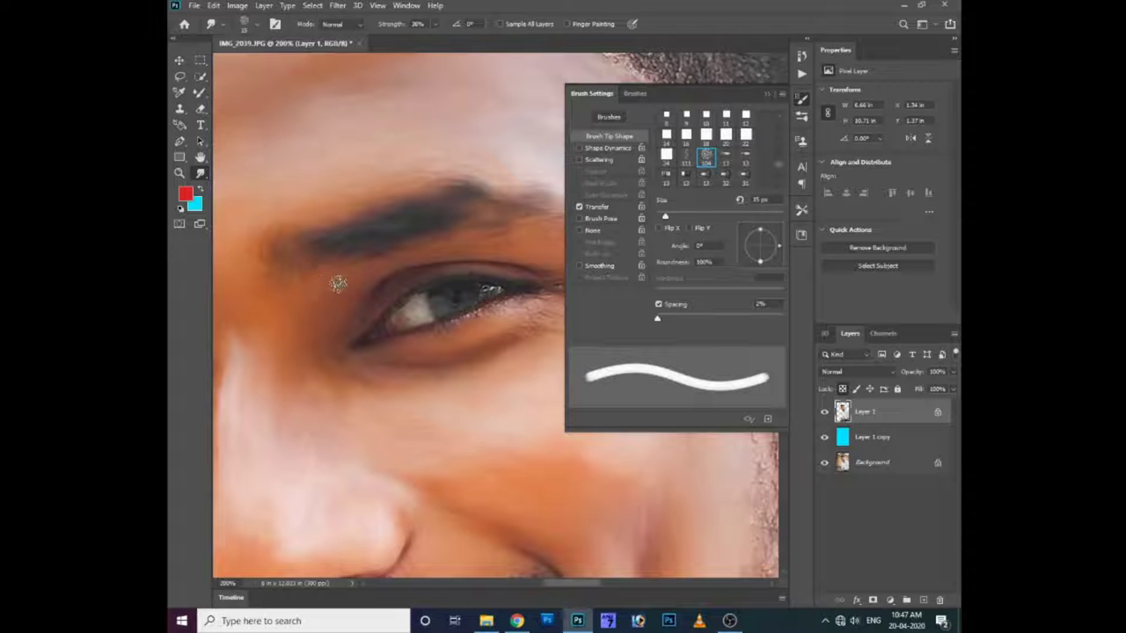
{"action": "scroll", "coordinate": [402, 245], "scroll_direction": "down", "scroll_amount": 2}
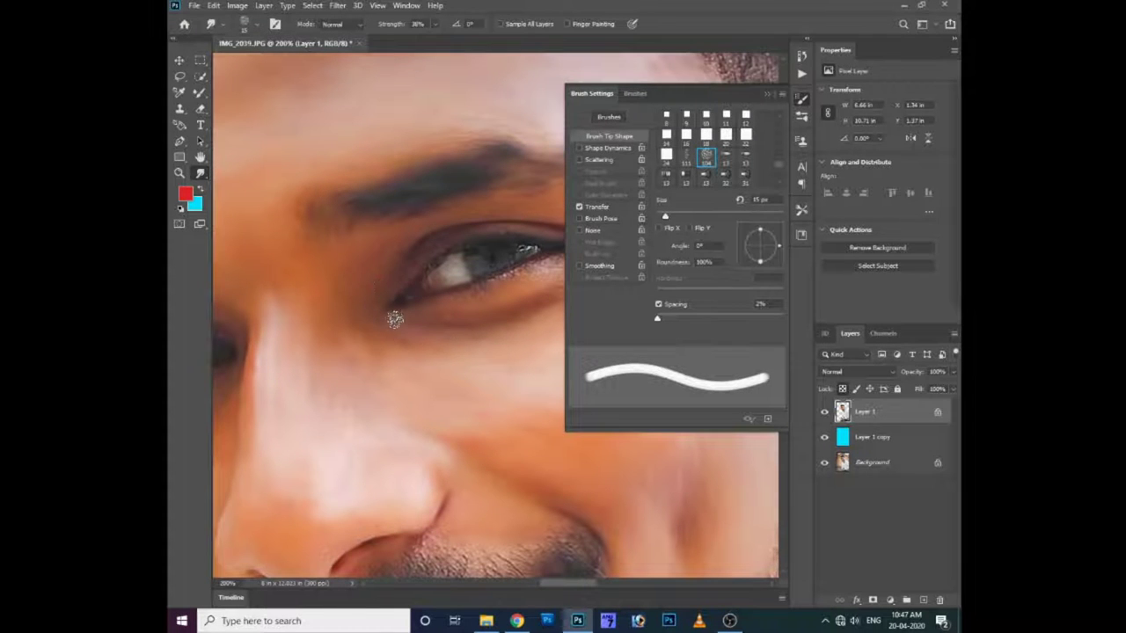
{"action": "scroll", "coordinate": [394, 319], "scroll_direction": "right", "scroll_amount": 2}
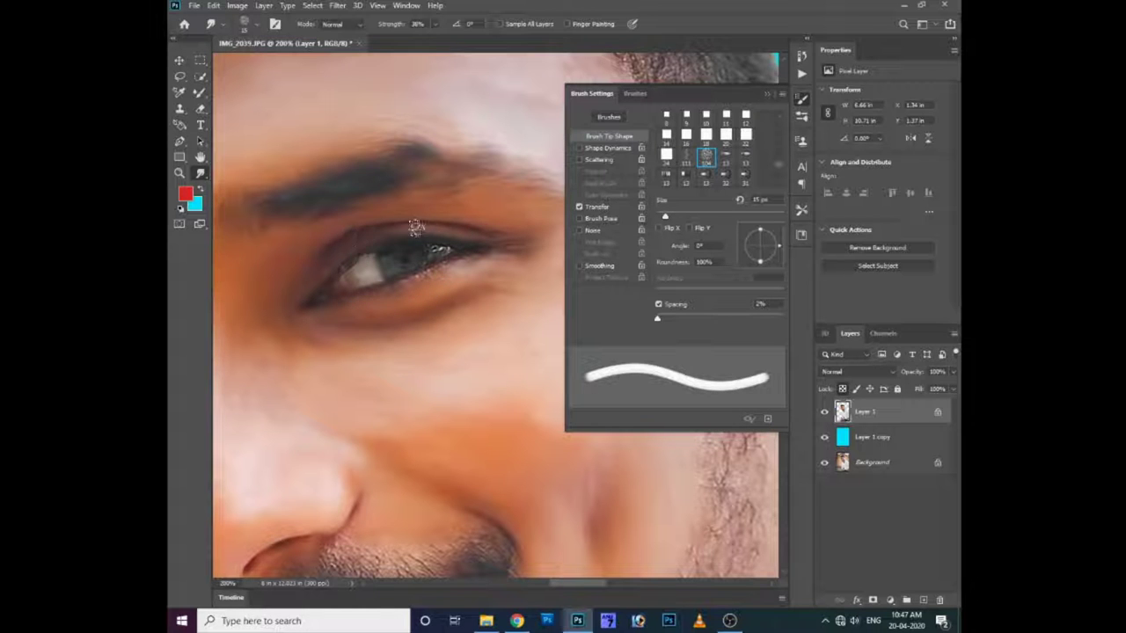
{"action": "key", "text": "["}
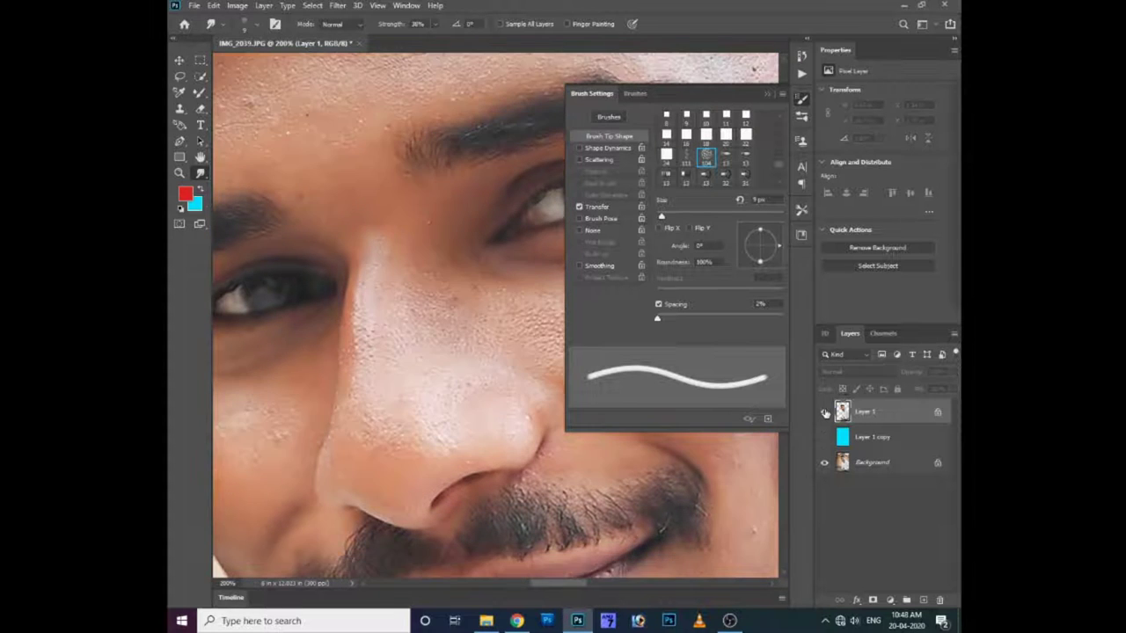
Zoom out and toggle the cyan layer and Layer 1 visibility to compare before and after
{"action": "scroll", "coordinate": [344, 372], "scroll_direction": "down", "scroll_amount": 2}
{"action": "scroll", "coordinate": [384, 366], "scroll_direction": "down", "scroll_amount": 4}
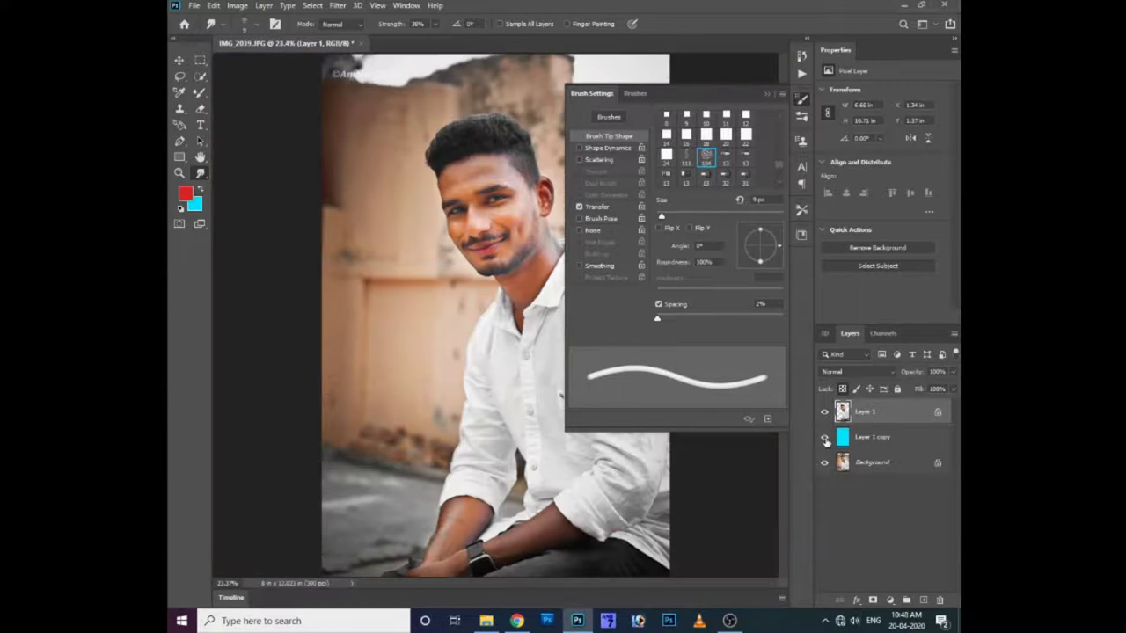
{"action": "left_click", "coordinate": [825, 441]}
{"action": "key", "text": "ctrl+minus"}
{"action": "left_click", "coordinate": [824, 411]}
{"action": "left_click", "coordinate": [824, 440]}
{"action": "left_click", "coordinate": [825, 412]}
Close Brush Settings, commit the Layer 1 transform, show the cyan layer, and zoom in
{"action": "key", "text": "v"}
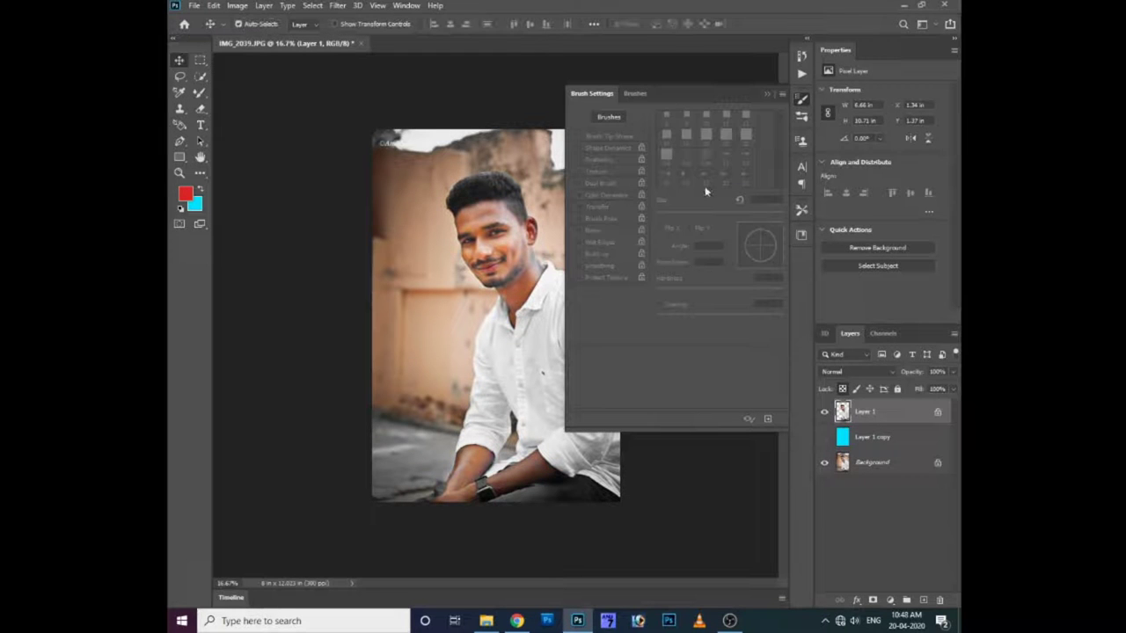
{"action": "left_click", "coordinate": [766, 94]}
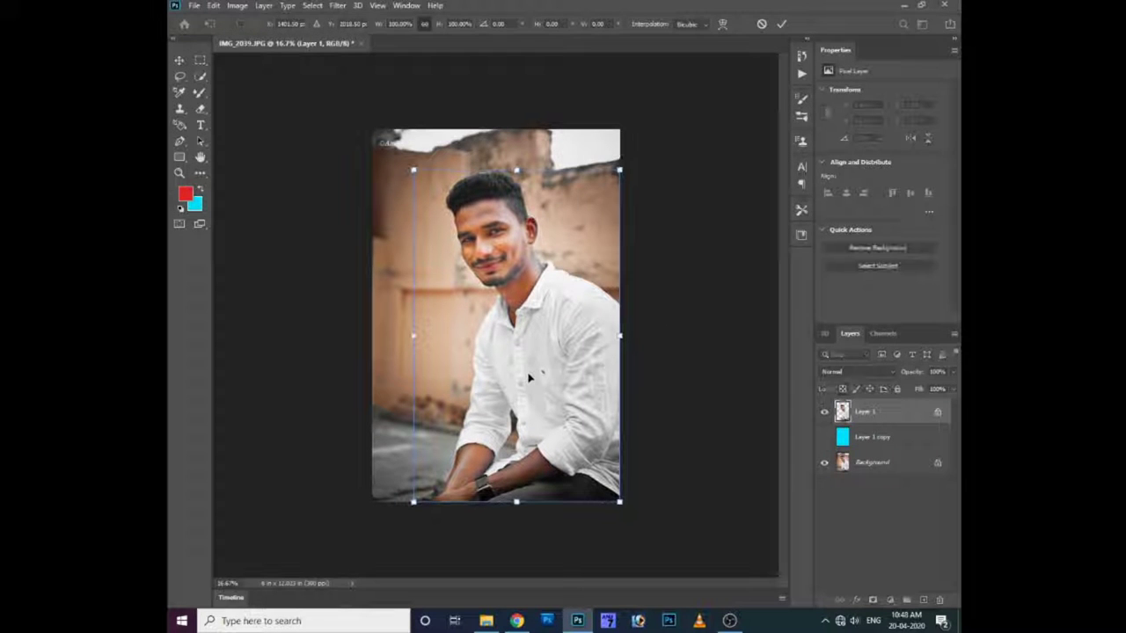
{"action": "key", "text": "Return"}
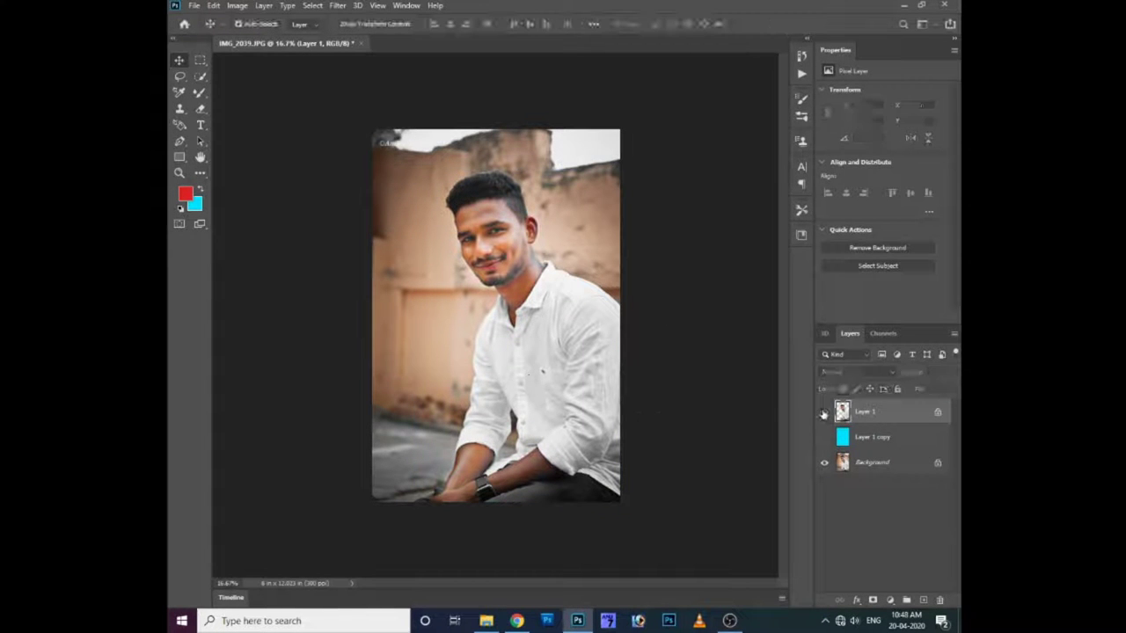
{"action": "left_click", "coordinate": [824, 437]}
{"action": "key", "text": "ctrl+plus"}
{"action": "key", "text": "ctrl+plus"}
{"action": "key", "text": "ctrl+plus"}
{"action": "scroll", "coordinate": [446, 289], "scroll_direction": "down", "scroll_amount": 1}
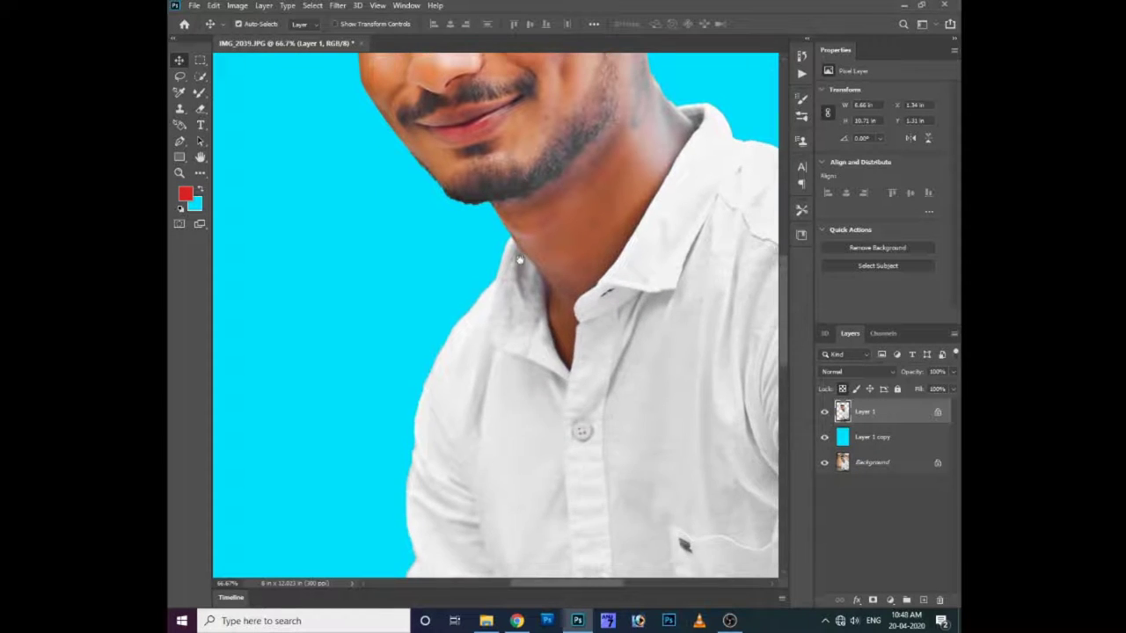
{"action": "scroll", "coordinate": [510, 228], "scroll_direction": "up", "scroll_amount": 1}
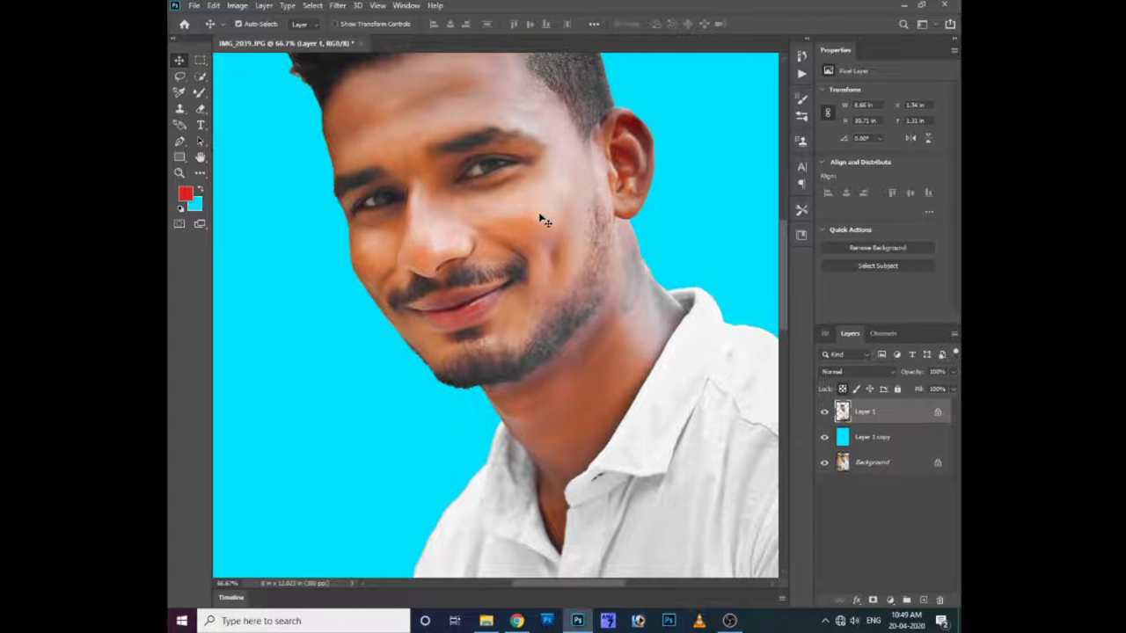
Smooth the top edge of the left eyebrow and smear its left end into the skin
{"action": "left_click", "coordinate": [202, 175]}
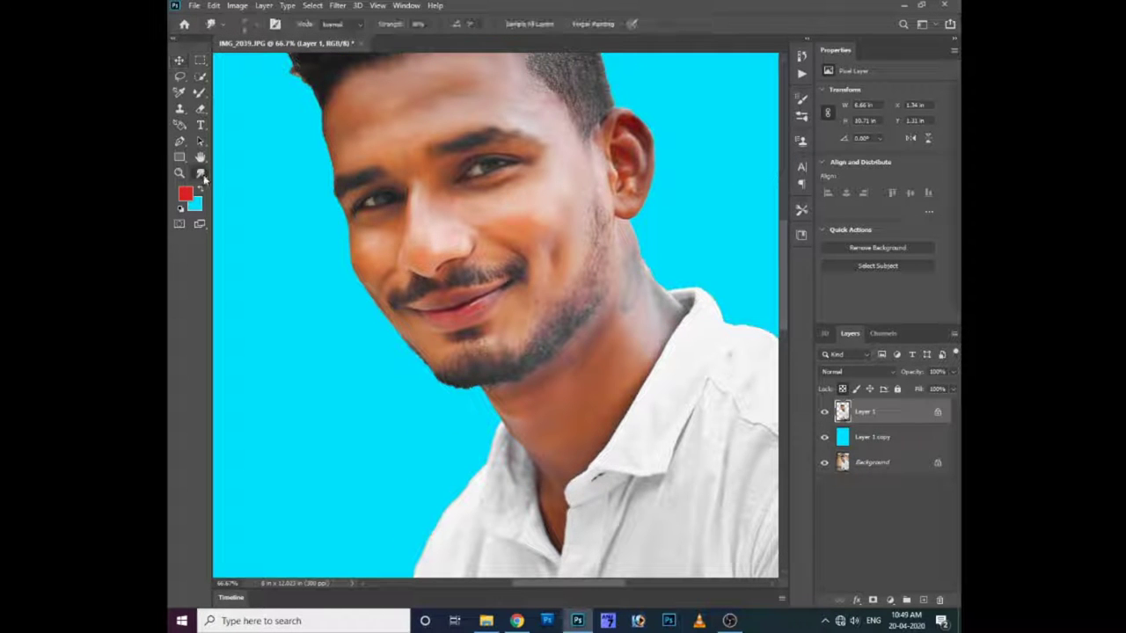
{"action": "scroll", "coordinate": [447, 322], "scroll_direction": "up", "scroll_amount": 2}
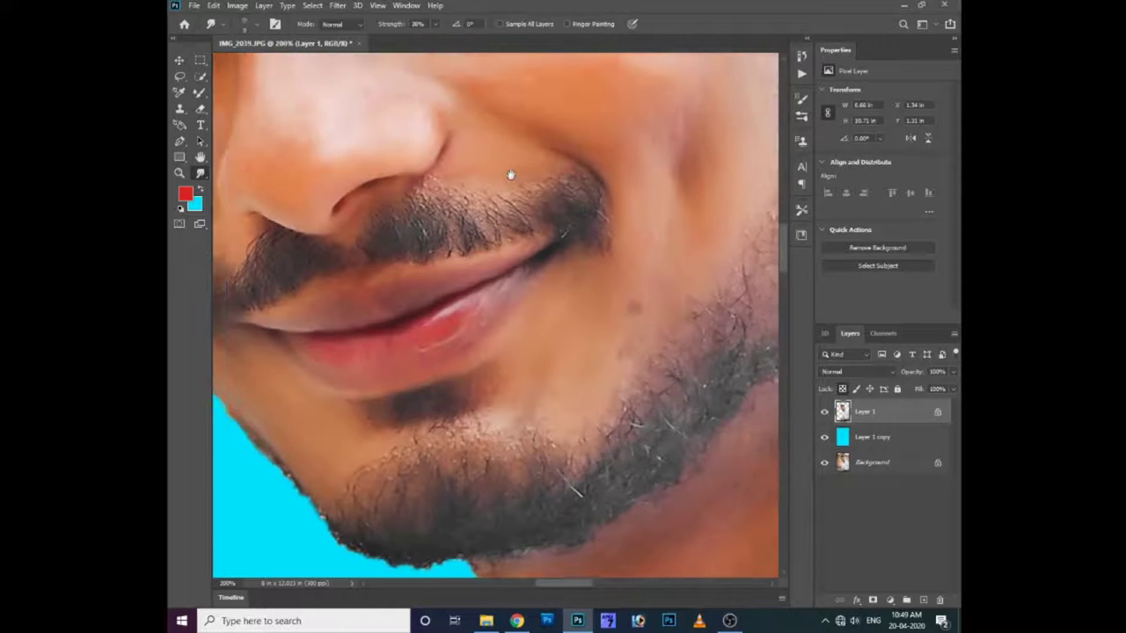
{"action": "scroll", "coordinate": [507, 255], "scroll_direction": "up", "scroll_amount": 5}
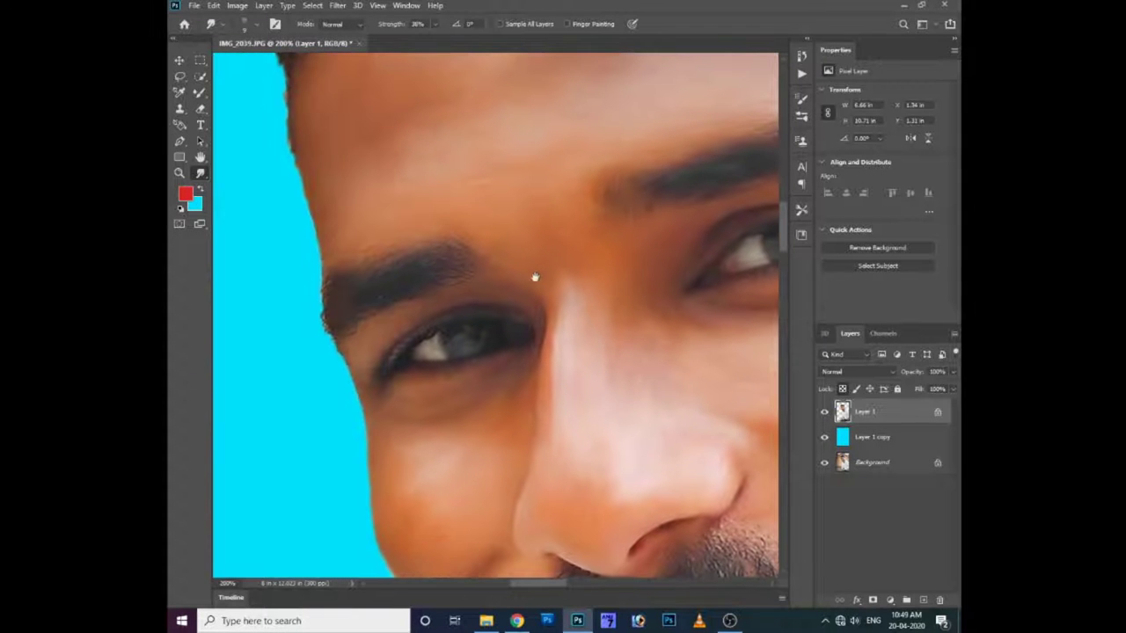
{"action": "scroll", "coordinate": [535, 276], "scroll_direction": "left", "scroll_amount": 3}
{"action": "mouse_move", "coordinate": [486, 264]}
{"action": "left_mouse_down"}
{"action": "mouse_move", "coordinate": [329, 309]}
{"action": "mouse_move", "coordinate": [446, 268]}
{"action": "left_mouse_up"}
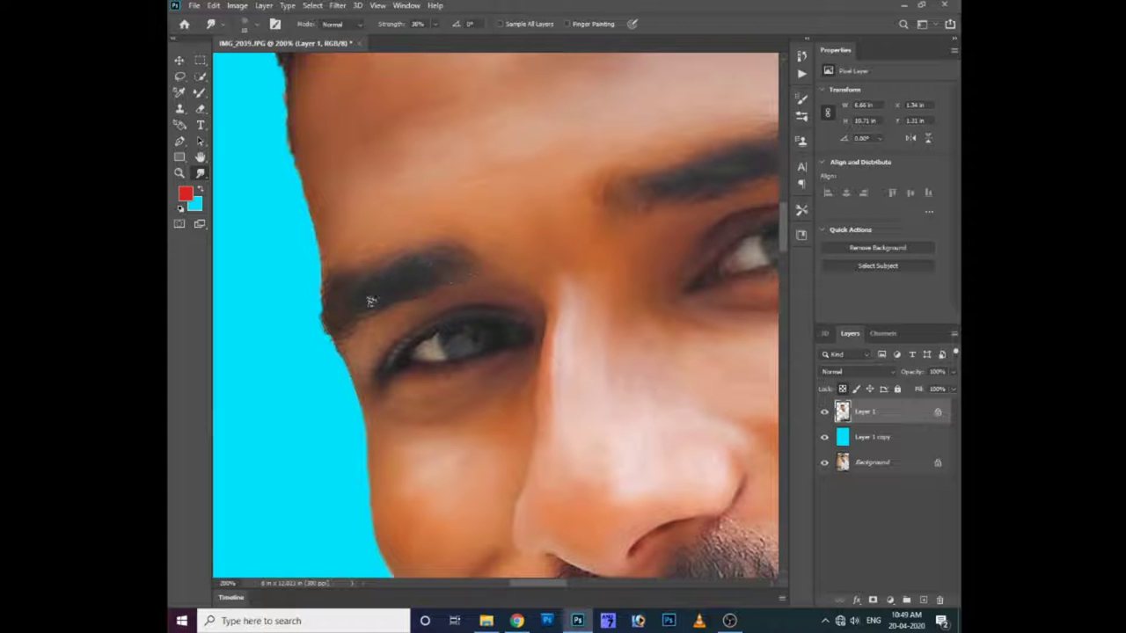
{"action": "mouse_move", "coordinate": [445, 257]}
{"action": "left_mouse_down"}
{"action": "mouse_move", "coordinate": [334, 326]}
{"action": "mouse_move", "coordinate": [329, 281]}
{"action": "mouse_move", "coordinate": [329, 332]}
{"action": "left_mouse_up"}
Select the 21 px textured tip in Brush Settings with the mouth and chin in view
{"action": "scroll", "coordinate": [433, 296], "scroll_direction": "up", "scroll_amount": 3}
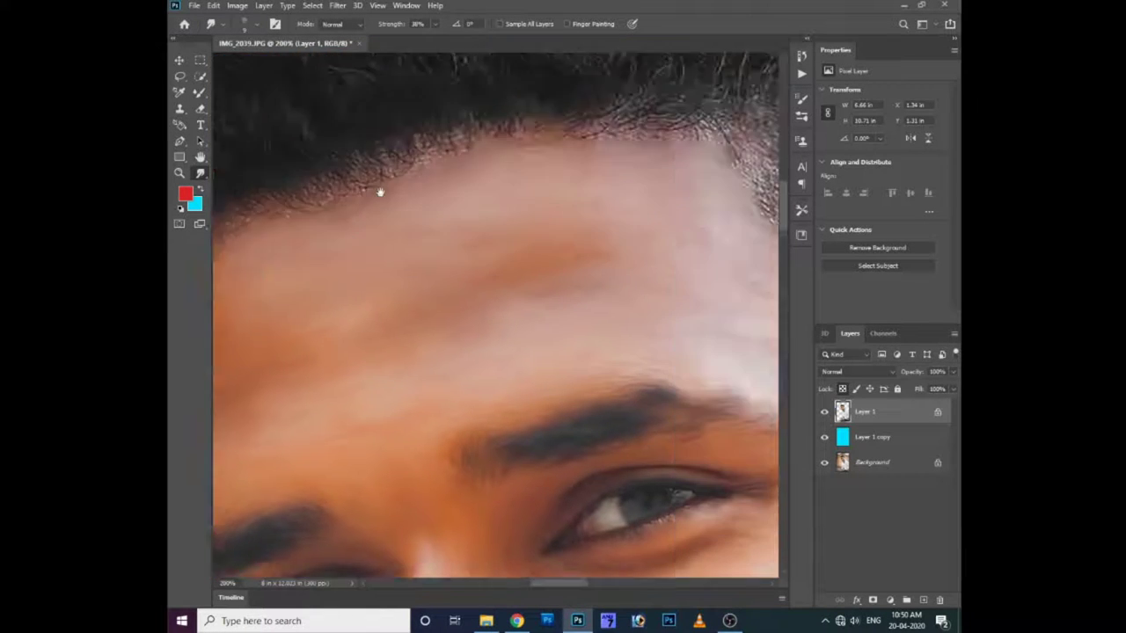
{"action": "scroll", "coordinate": [380, 188], "scroll_direction": "down", "scroll_amount": 3}
{"action": "scroll", "coordinate": [563, 418], "scroll_direction": "down", "scroll_amount": 5}
{"action": "left_click_drag", "start_coordinate": [425, 437], "coordinate": [376, 354]}
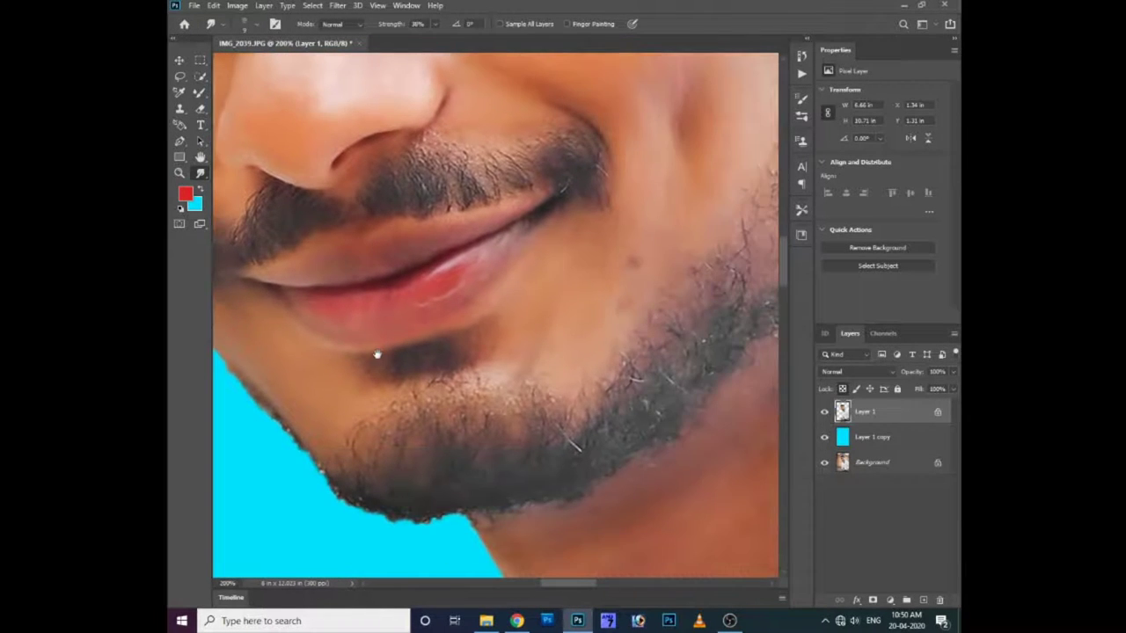
{"action": "right_click", "coordinate": [501, 318]}
{"action": "left_click", "coordinate": [801, 99]}
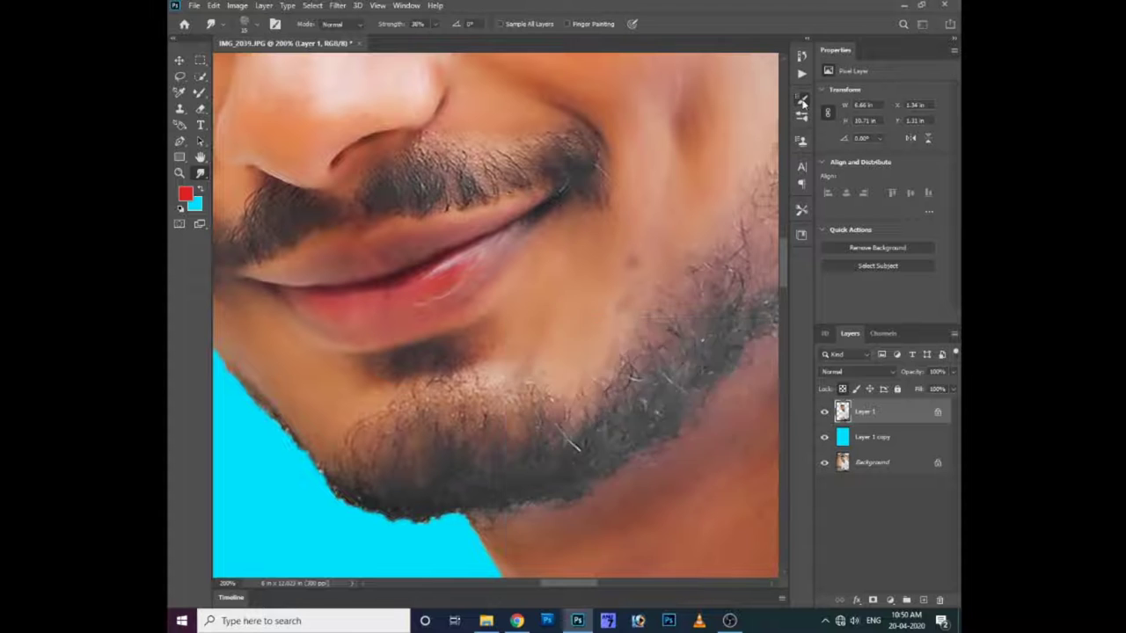
{"action": "scroll", "coordinate": [713, 188], "scroll_direction": "down", "scroll_amount": 2}
{"action": "scroll", "coordinate": [715, 181], "scroll_direction": "down", "scroll_amount": 1}
{"action": "scroll", "coordinate": [716, 174], "scroll_direction": "down", "scroll_amount": 1}
{"action": "double_click", "coordinate": [667, 175]}
Set the textured smudge tip to 25 px and drag hair-like strands into the chin beard
{"action": "key", "text": "Return"}
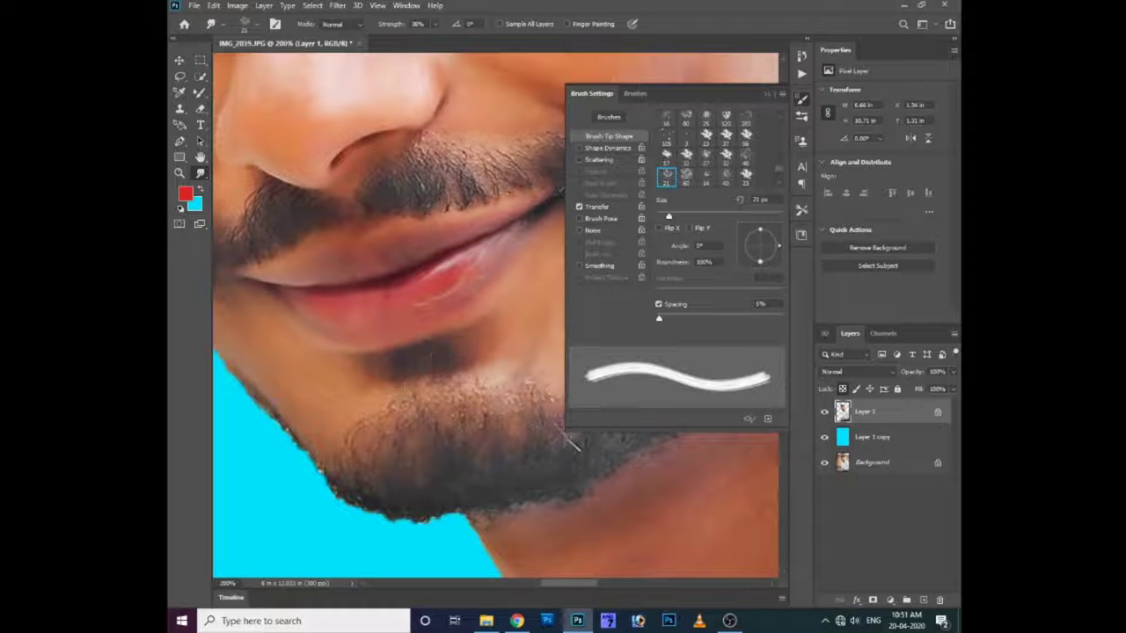
{"action": "key", "text": "bracketleft"}
{"action": "key", "text": "bracketleft"}
{"action": "key", "text": "bracketleft"}
{"action": "key", "text": "bracketright"}
{"action": "key", "text": "bracketright"}
{"action": "key", "text": "bracketright"}
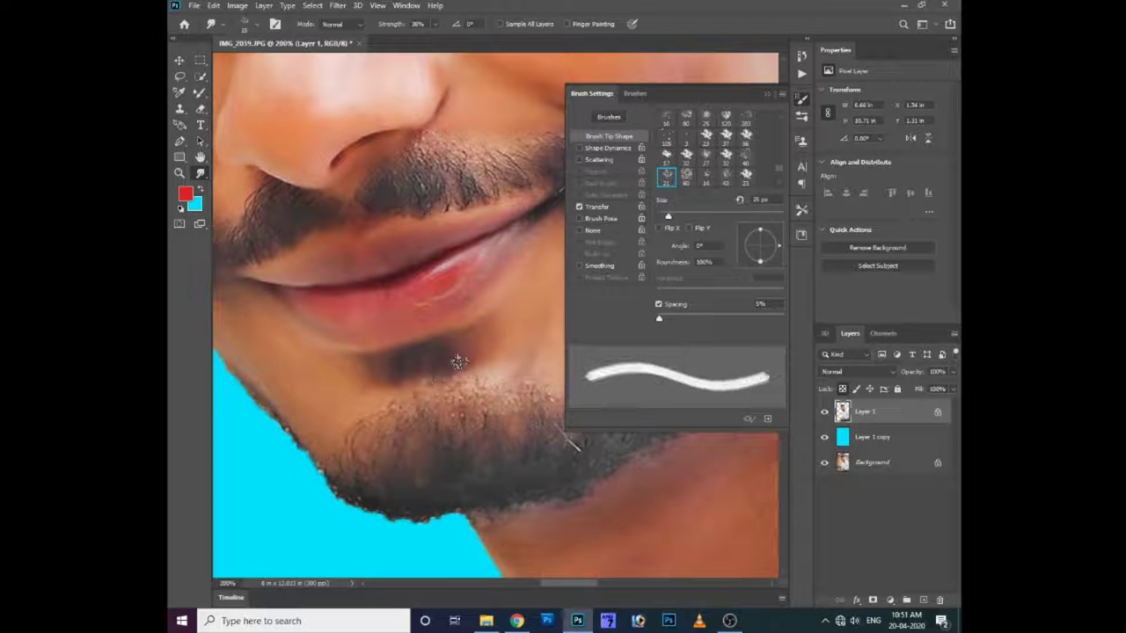
{"action": "key", "text": "bracketright"}
{"action": "key", "text": "bracketright"}
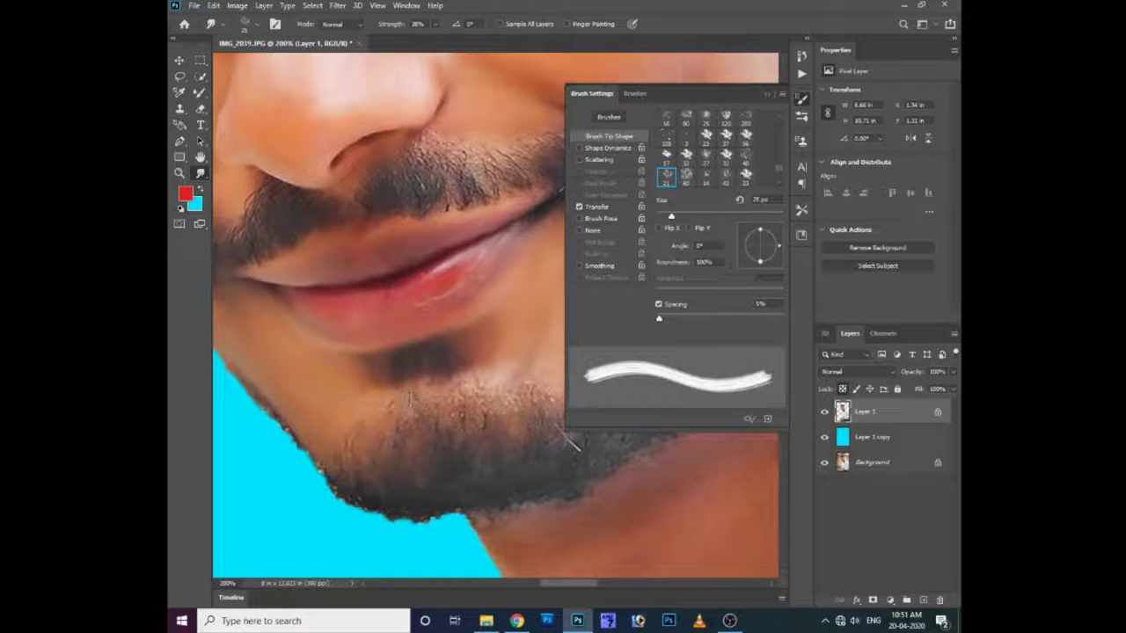
{"action": "left_click_drag", "start_coordinate": [457, 387], "coordinate": [453, 422]}
Soften the bright white beard strand and smudge the beard hair along the right jaw
{"action": "left_click", "coordinate": [767, 94]}
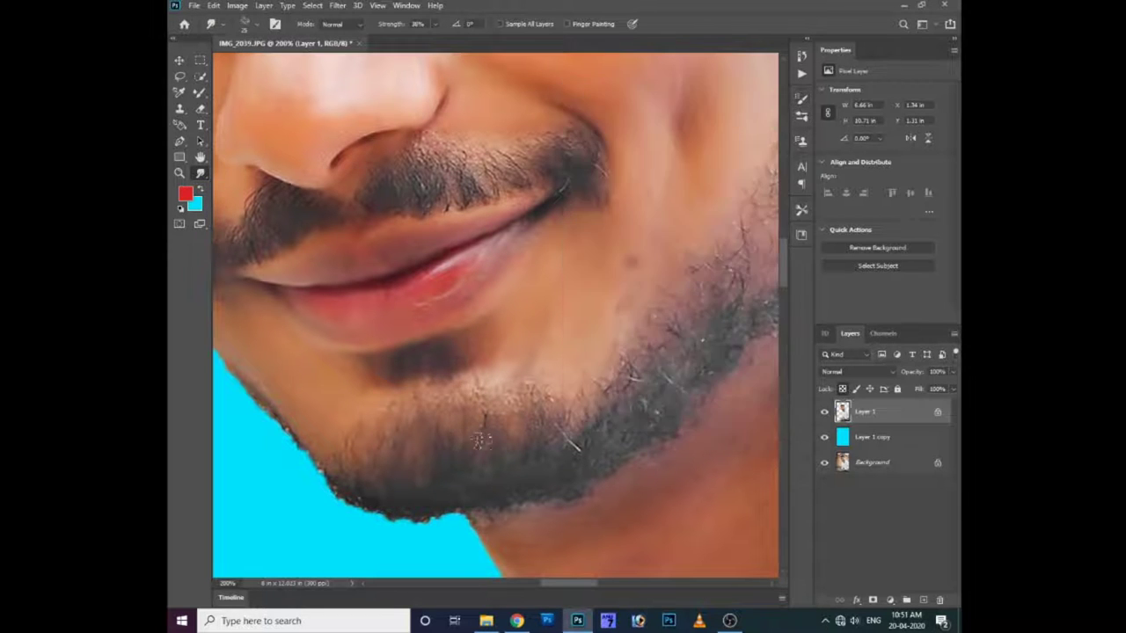
{"action": "left_click_drag", "start_coordinate": [571, 444], "coordinate": [510, 444]}
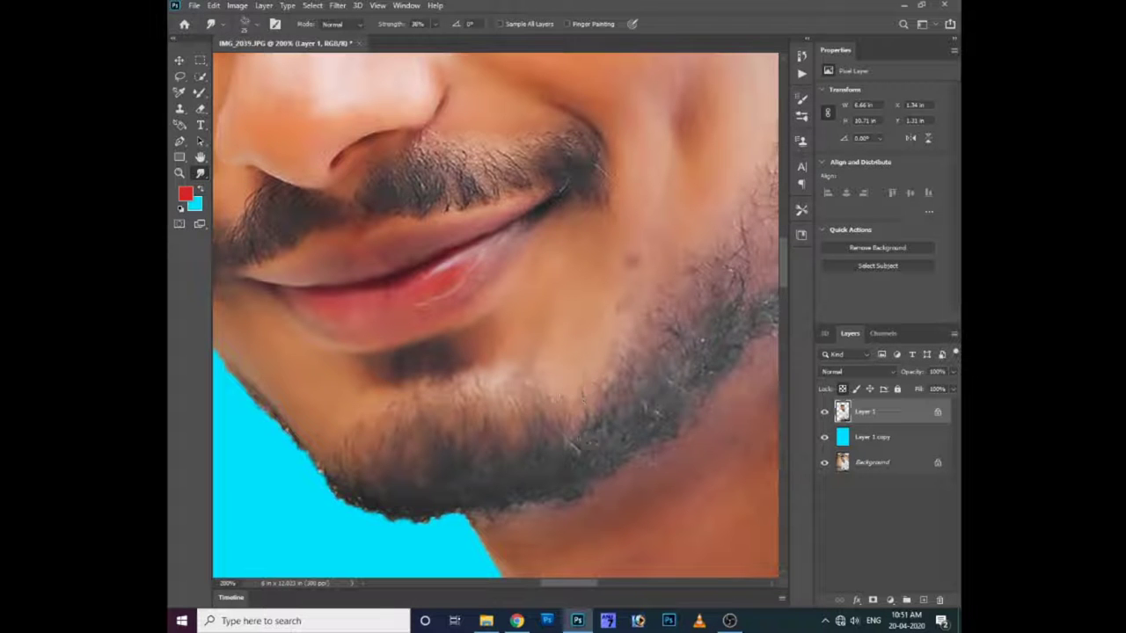
{"action": "left_click_drag", "start_coordinate": [669, 275], "coordinate": [580, 301]}
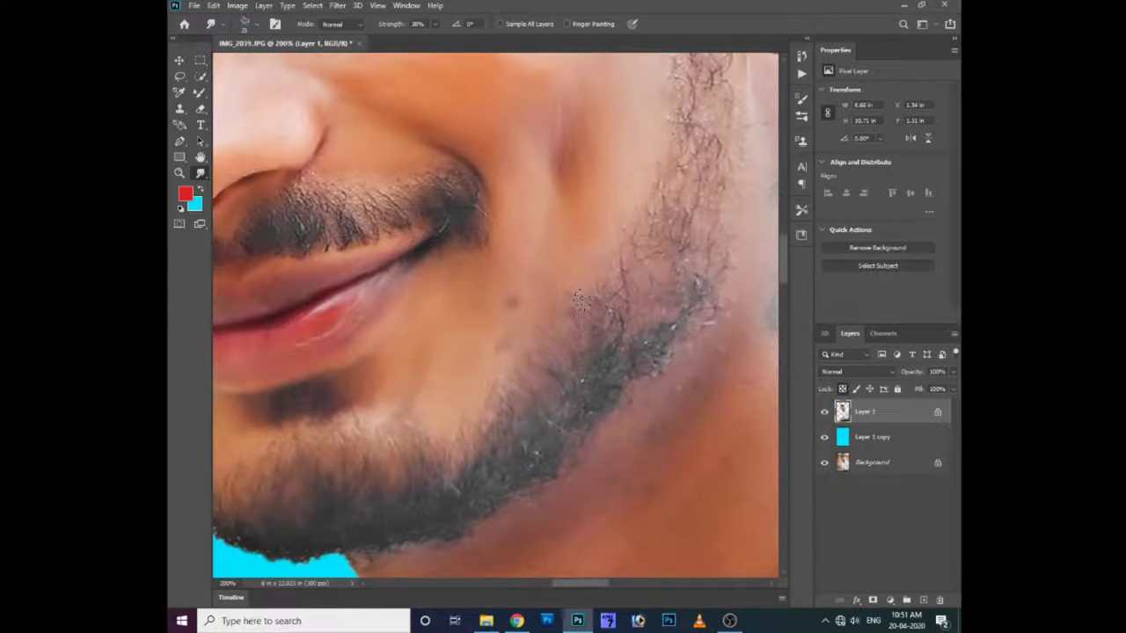
{"action": "left_click_drag", "start_coordinate": [630, 210], "coordinate": [578, 276]}
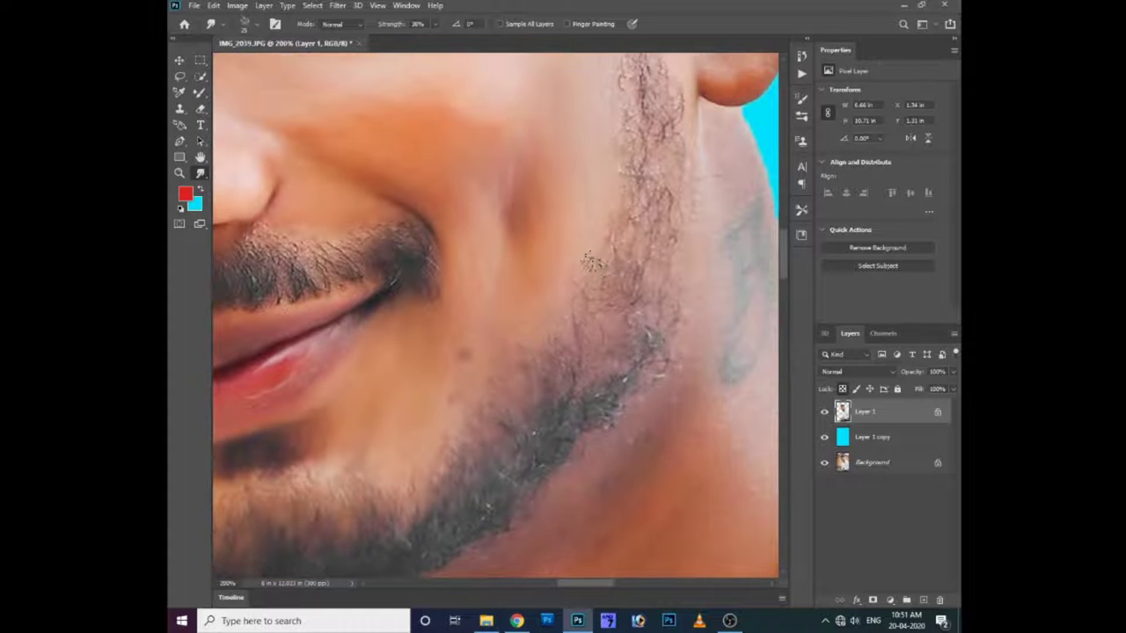
{"action": "left_click_drag", "start_coordinate": [647, 167], "coordinate": [665, 239]}
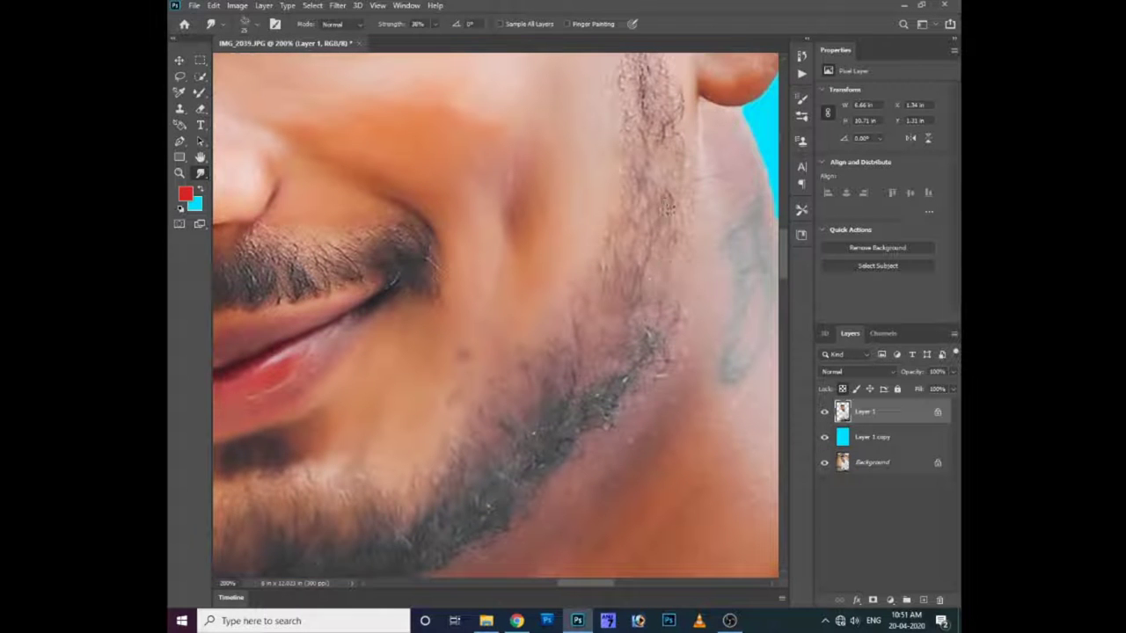
Smear the mustache hair toward the left across the upper lip
{"action": "scroll", "coordinate": [607, 229], "scroll_direction": "up", "scroll_amount": 2}
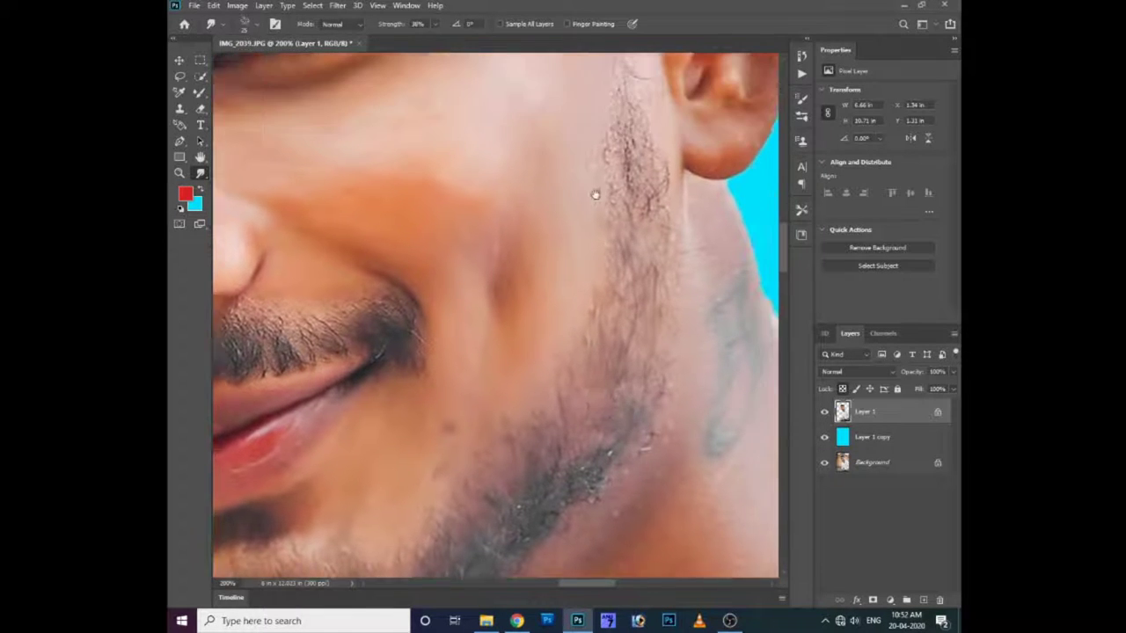
{"action": "scroll", "coordinate": [589, 206], "scroll_direction": "up", "scroll_amount": 2}
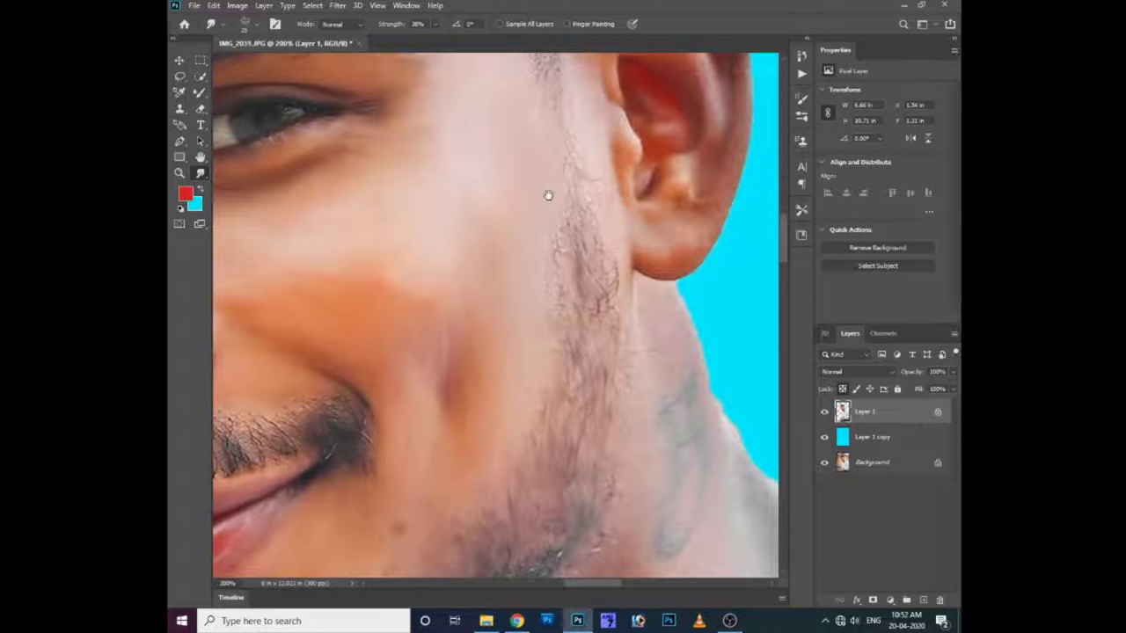
{"action": "scroll", "coordinate": [547, 193], "scroll_direction": "right", "scroll_amount": 1}
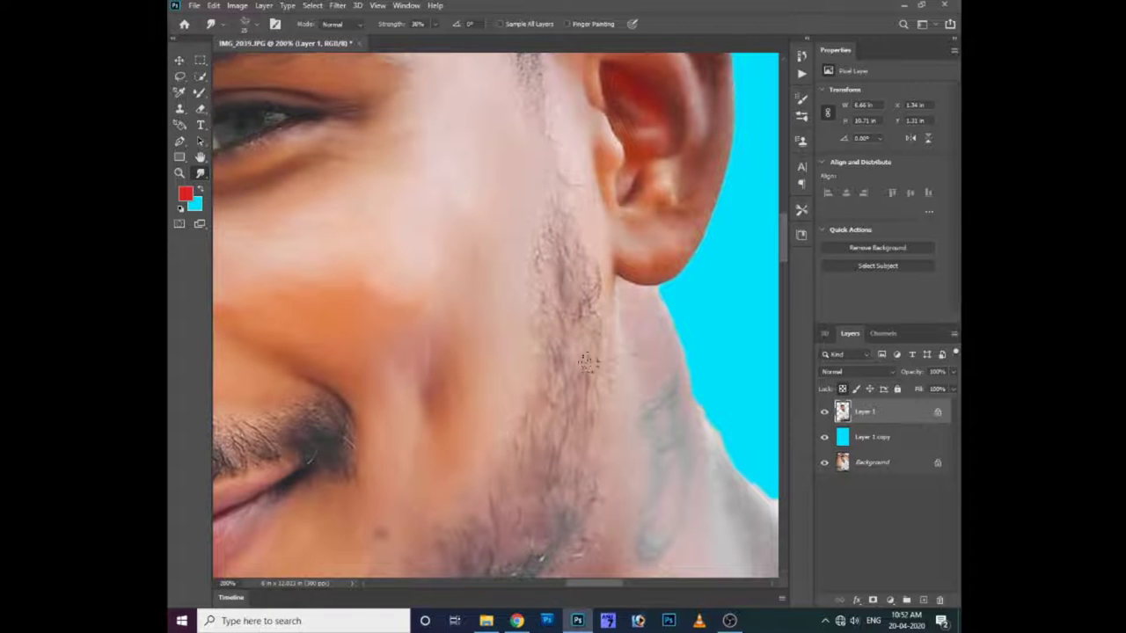
{"action": "scroll", "coordinate": [579, 304], "scroll_direction": "down", "scroll_amount": 2}
{"action": "scroll", "coordinate": [646, 287], "scroll_direction": "up", "scroll_amount": 3}
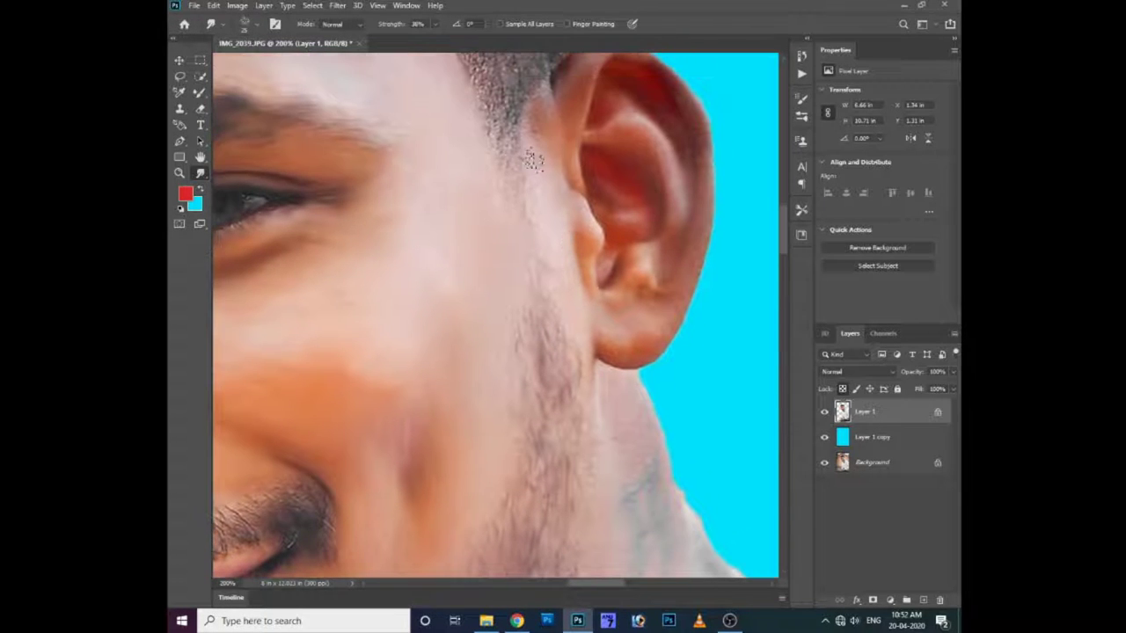
{"action": "scroll", "coordinate": [522, 172], "scroll_direction": "up", "scroll_amount": 2}
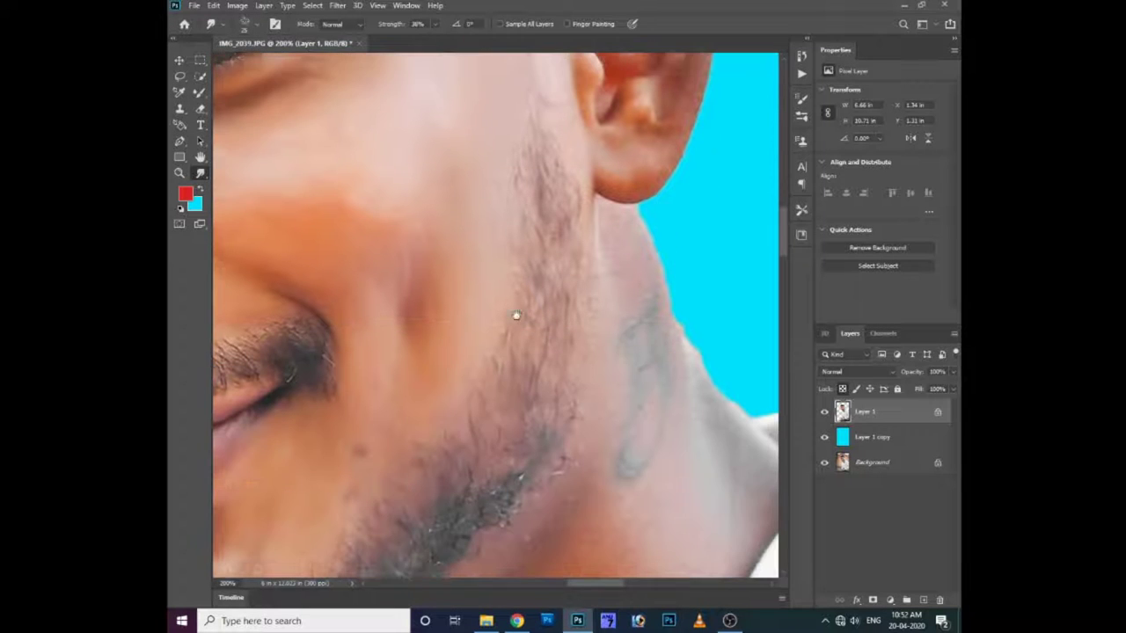
{"action": "scroll", "coordinate": [518, 303], "scroll_direction": "down", "scroll_amount": 5}
{"action": "scroll", "coordinate": [503, 395], "scroll_direction": "down", "scroll_amount": 2}
{"action": "scroll", "coordinate": [440, 432], "scroll_direction": "down", "scroll_amount": 2}
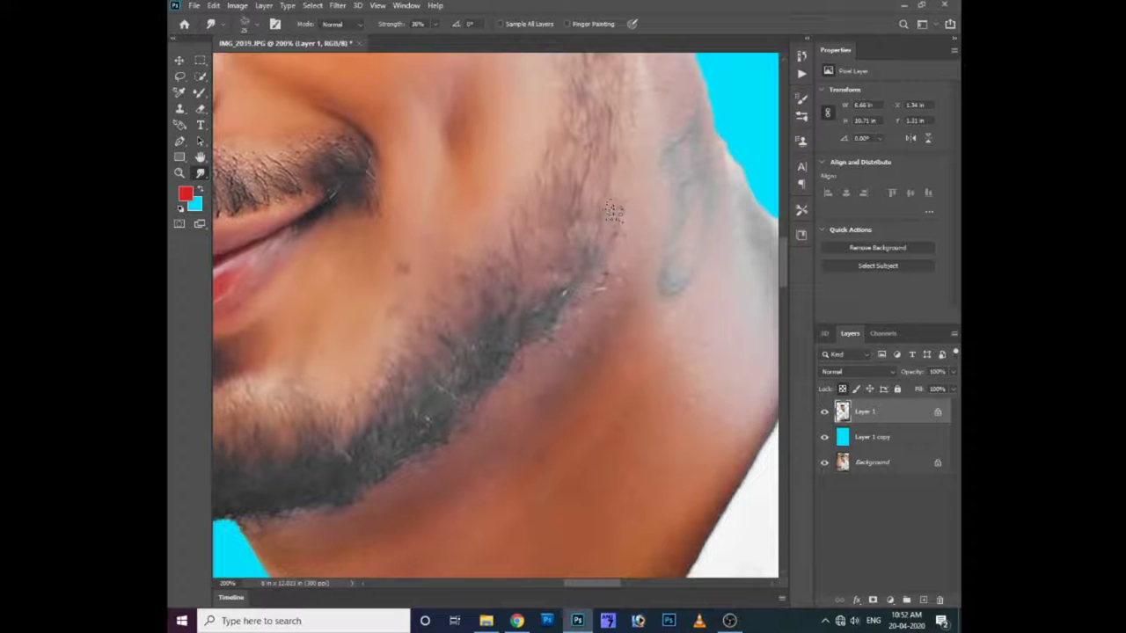
{"action": "scroll", "coordinate": [614, 211], "scroll_direction": "down", "scroll_amount": 3}
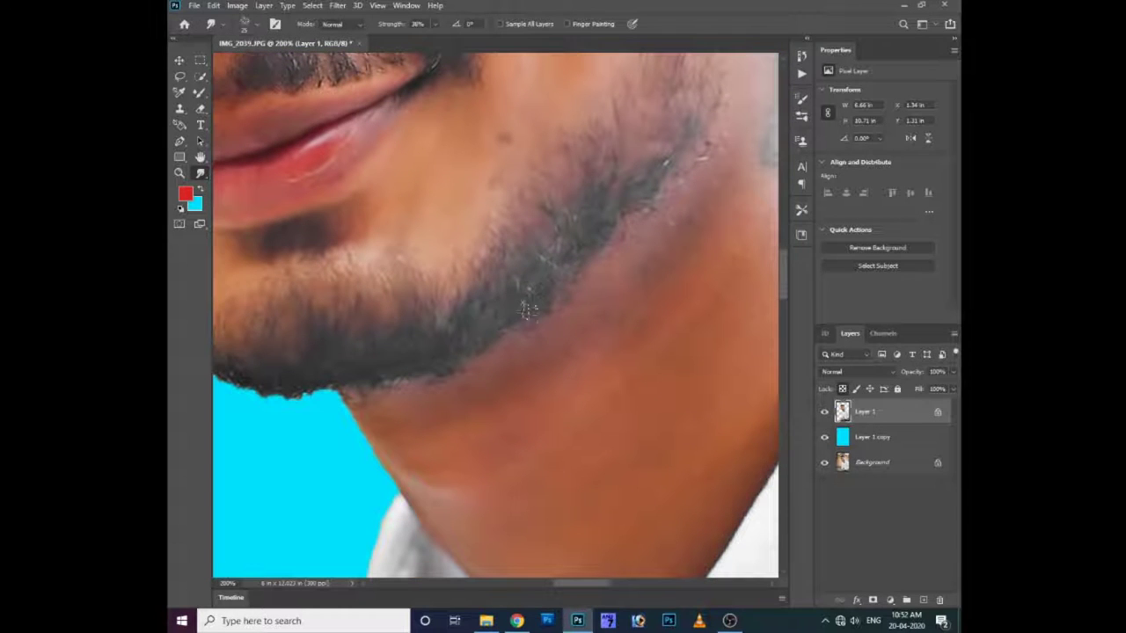
{"action": "scroll", "coordinate": [517, 327], "scroll_direction": "left", "scroll_amount": 2}
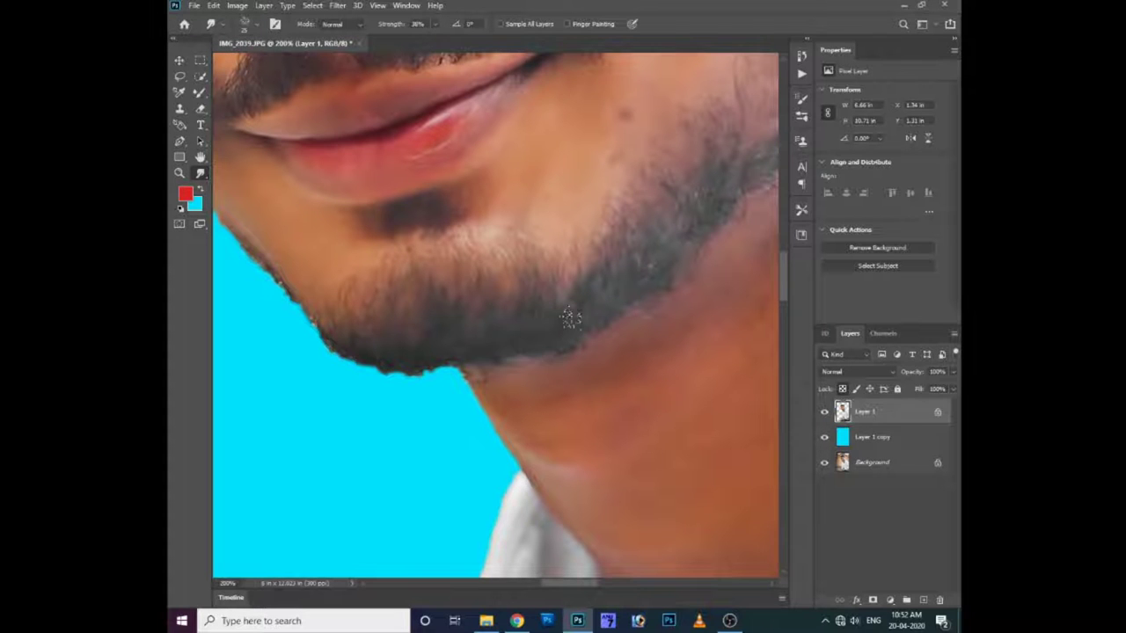
{"action": "scroll", "coordinate": [475, 318], "scroll_direction": "left", "scroll_amount": 3}
{"action": "scroll", "coordinate": [475, 318], "scroll_direction": "up", "scroll_amount": 1}
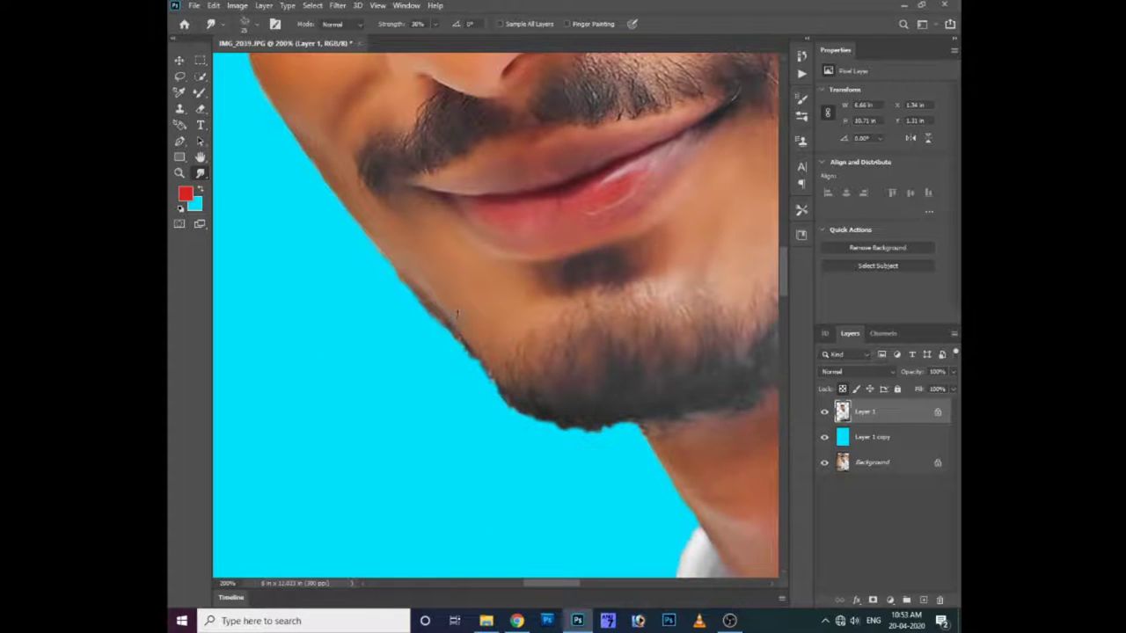
{"action": "scroll", "coordinate": [507, 234], "scroll_direction": "up", "scroll_amount": 1}
{"action": "scroll", "coordinate": [545, 203], "scroll_direction": "up", "scroll_amount": 1}
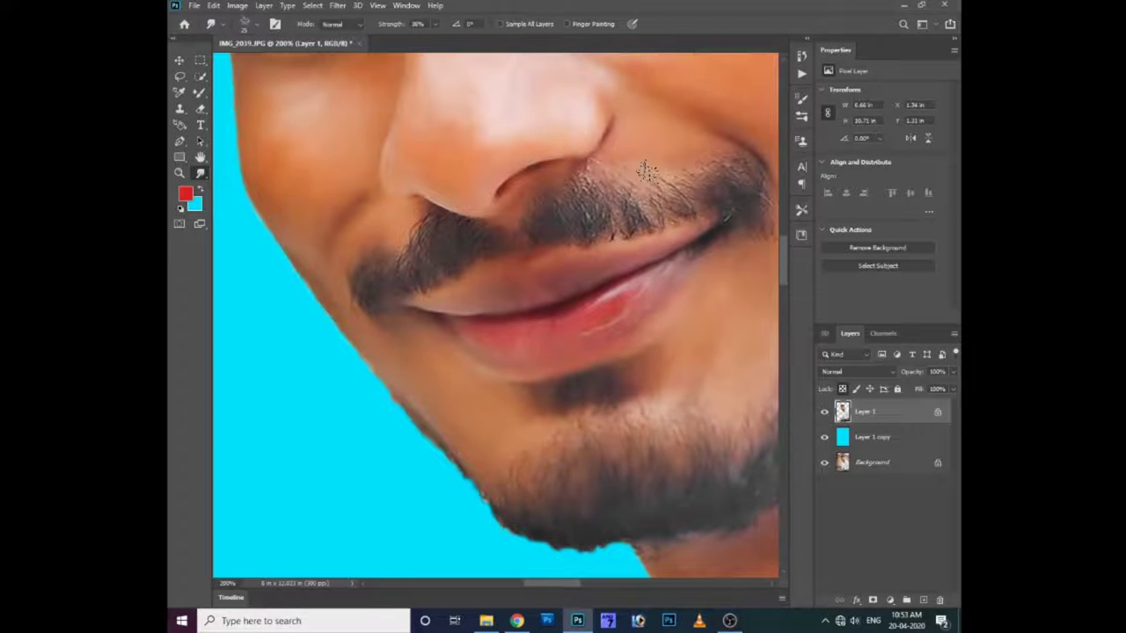
{"action": "scroll", "coordinate": [668, 180], "scroll_direction": "right", "scroll_amount": 1}
{"action": "scroll", "coordinate": [669, 180], "scroll_direction": "up", "scroll_amount": 1}
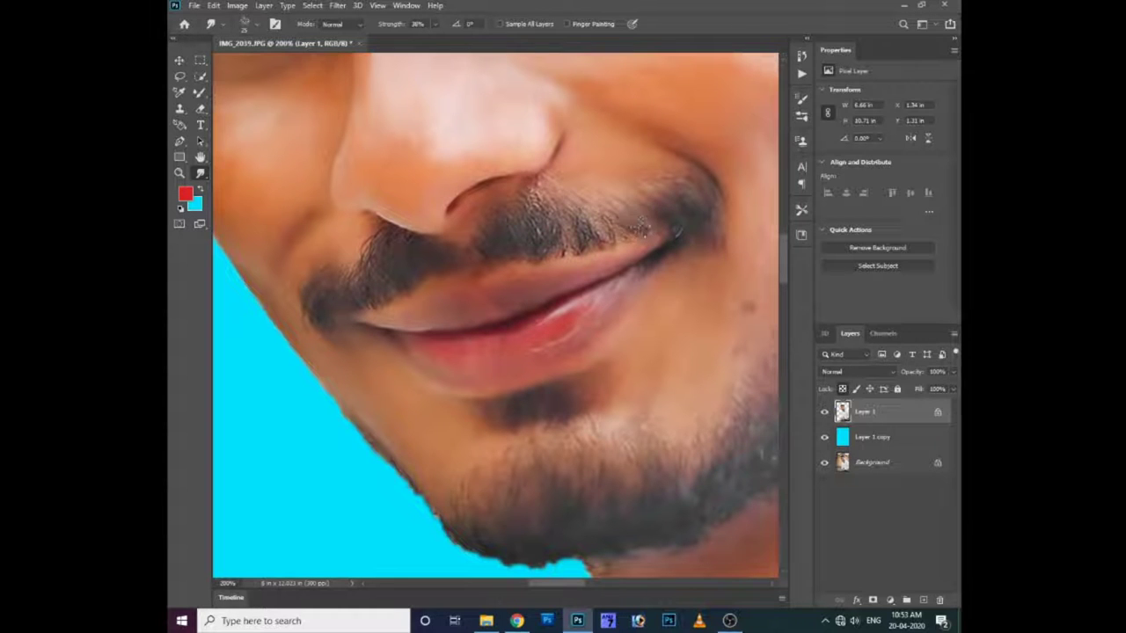
{"action": "left_click_drag", "start_coordinate": [677, 231], "coordinate": [526, 204]}
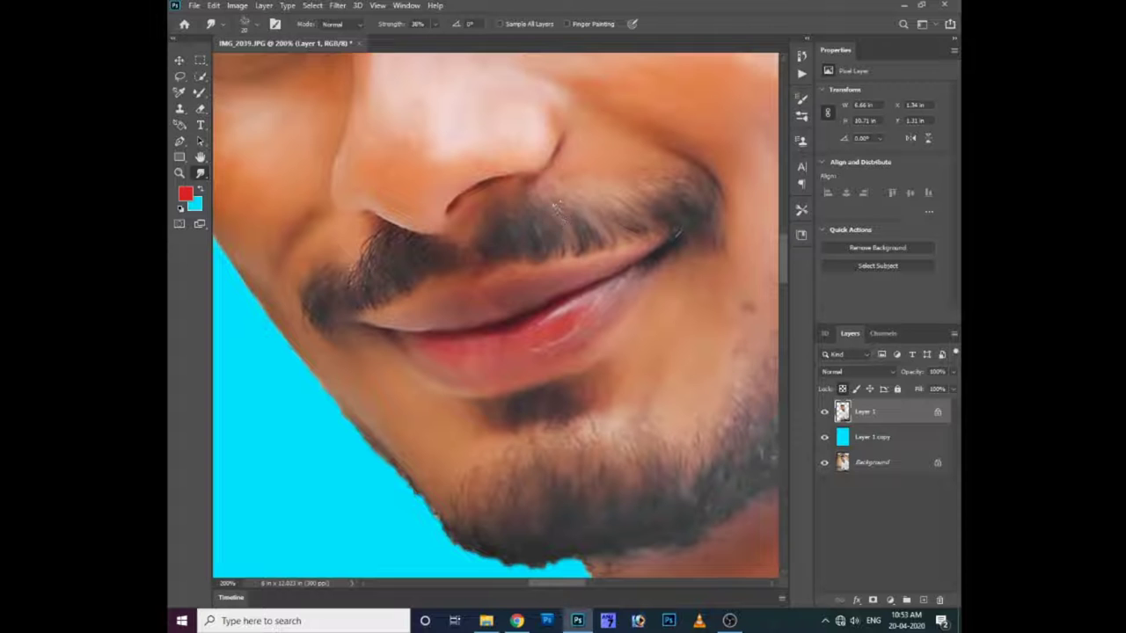
Smudge the mustache hair below the nostril, then bring the left side of the face into view
{"action": "mouse_move", "coordinate": [381, 252]}
{"action": "left_mouse_down"}
{"action": "mouse_move", "coordinate": [413, 235]}
{"action": "mouse_move", "coordinate": [368, 249]}
{"action": "mouse_move", "coordinate": [351, 294]}
{"action": "mouse_move", "coordinate": [320, 271]}
{"action": "mouse_move", "coordinate": [313, 330]}
{"action": "mouse_move", "coordinate": [356, 282]}
{"action": "mouse_move", "coordinate": [397, 269]}
{"action": "mouse_move", "coordinate": [370, 291]}
{"action": "mouse_move", "coordinate": [418, 252]}
{"action": "mouse_move", "coordinate": [502, 243]}
{"action": "mouse_move", "coordinate": [469, 269]}
{"action": "mouse_move", "coordinate": [477, 241]}
{"action": "mouse_move", "coordinate": [502, 280]}
{"action": "left_mouse_up"}
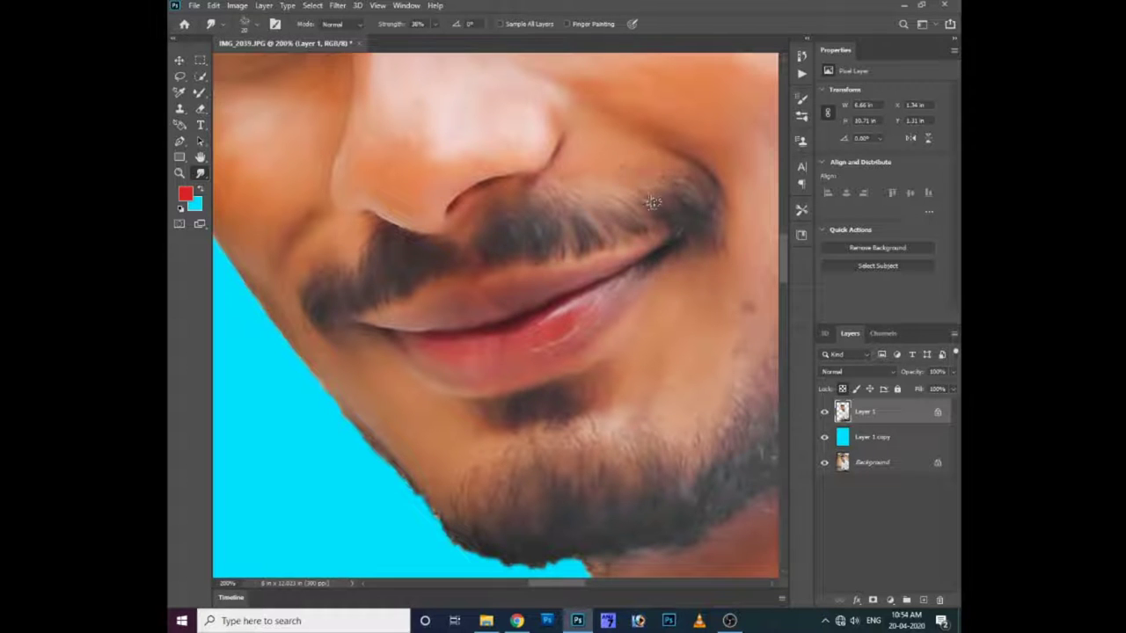
{"action": "scroll", "coordinate": [552, 341], "scroll_direction": "down", "scroll_amount": 2}
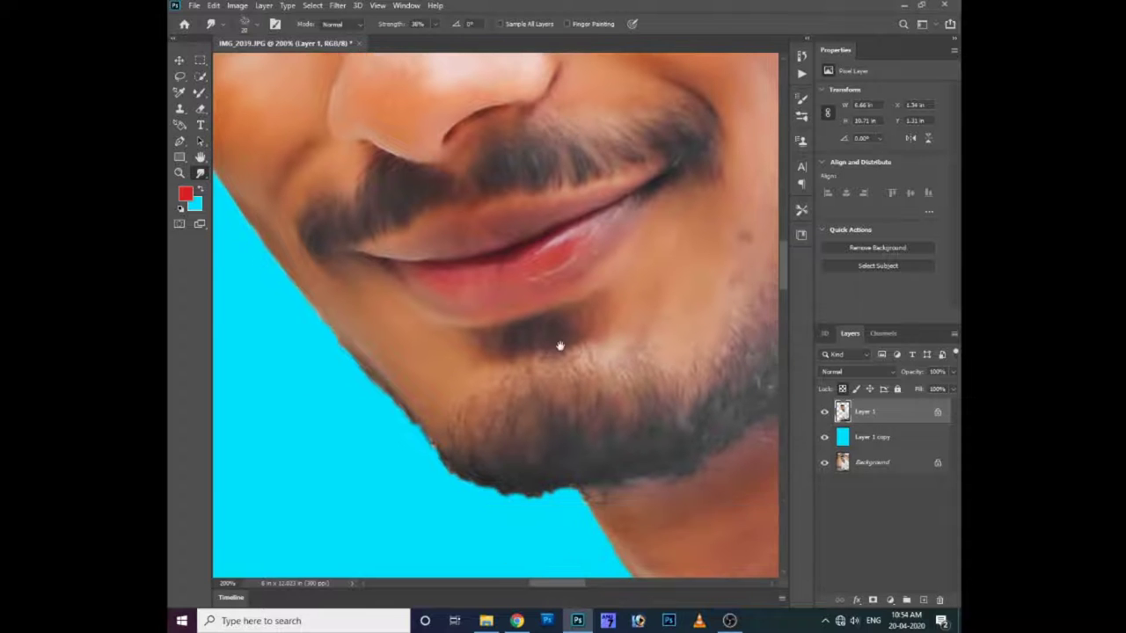
{"action": "scroll", "coordinate": [545, 339], "scroll_direction": "right", "scroll_amount": 5}
{"action": "scroll", "coordinate": [610, 351], "scroll_direction": "up", "scroll_amount": 5}
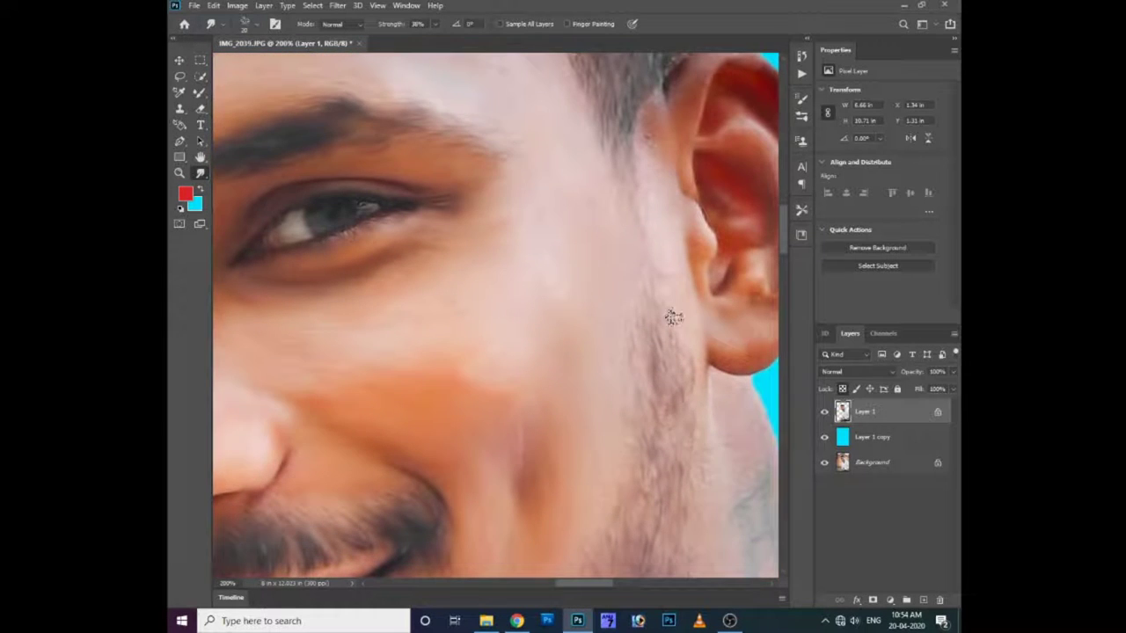
{"action": "scroll", "coordinate": [651, 231], "scroll_direction": "left", "scroll_amount": 5}
{"action": "scroll", "coordinate": [485, 168], "scroll_direction": "down", "scroll_amount": 2}
{"action": "left_click_drag", "start_coordinate": [484, 168], "coordinate": [400, 145]}
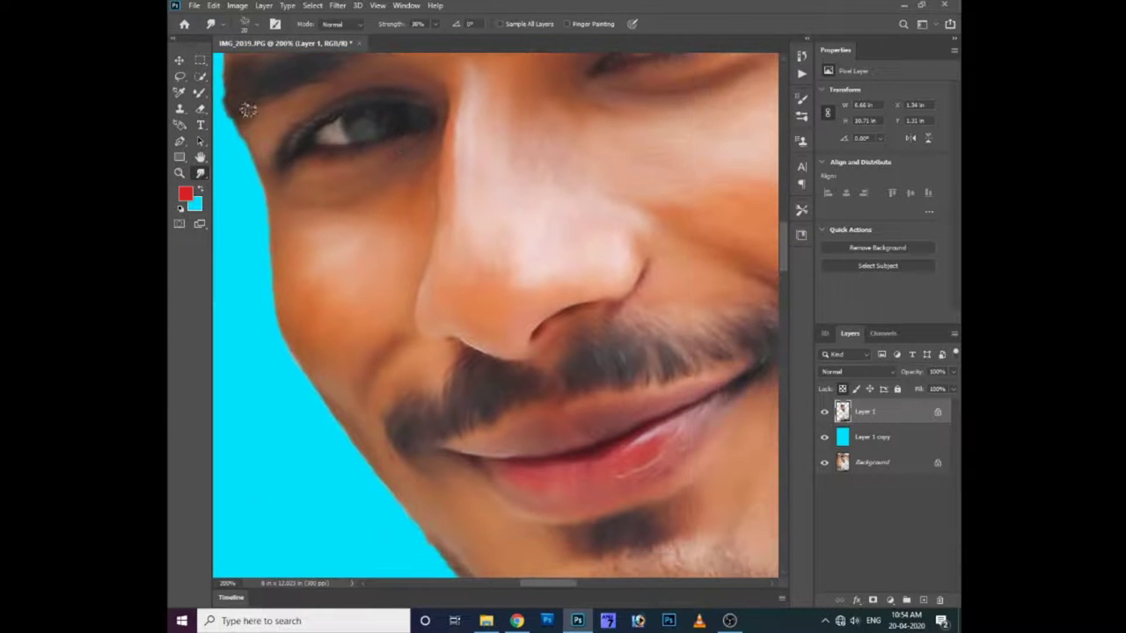
Set a near-black foreground colour, clear the selection, and expand the Dry Media Brushes folder
{"action": "left_click", "coordinate": [185, 193]}
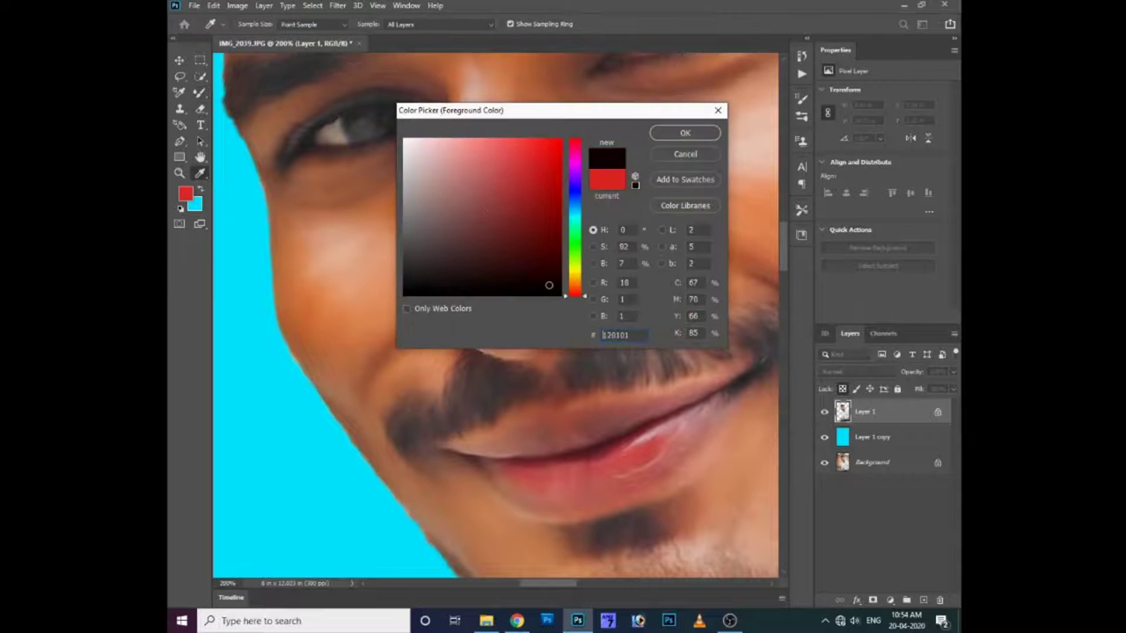
{"action": "key", "text": "ctrl+d"}
{"action": "right_click", "coordinate": [534, 256]}
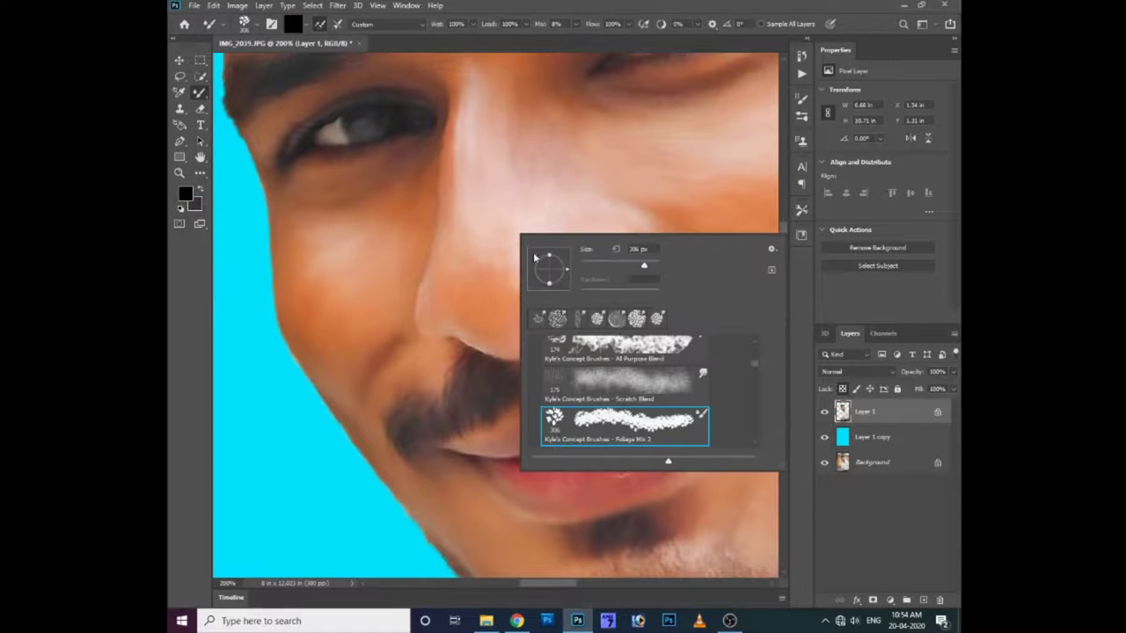
{"action": "scroll", "coordinate": [653, 382], "scroll_direction": "up", "scroll_amount": 5}
{"action": "scroll", "coordinate": [650, 395], "scroll_direction": "up", "scroll_amount": 5}
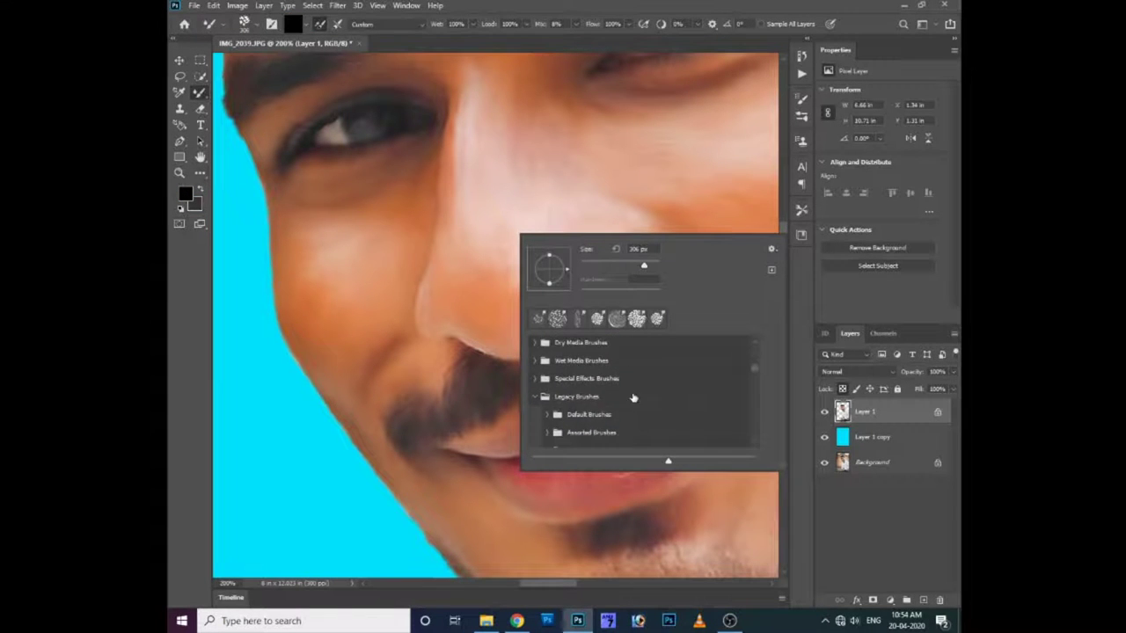
{"action": "scroll", "coordinate": [601, 393], "scroll_direction": "down", "scroll_amount": 2}
{"action": "left_click", "coordinate": [547, 364]}
Pick a dry-media brush tip and set the brush flow to 64%
{"action": "scroll", "coordinate": [580, 373], "scroll_direction": "down", "scroll_amount": 2}
{"action": "scroll", "coordinate": [580, 374], "scroll_direction": "down", "scroll_amount": 2}
{"action": "scroll", "coordinate": [580, 374], "scroll_direction": "down", "scroll_amount": 2}
{"action": "scroll", "coordinate": [580, 373], "scroll_direction": "down", "scroll_amount": 2}
{"action": "scroll", "coordinate": [580, 373], "scroll_direction": "down", "scroll_amount": 2}
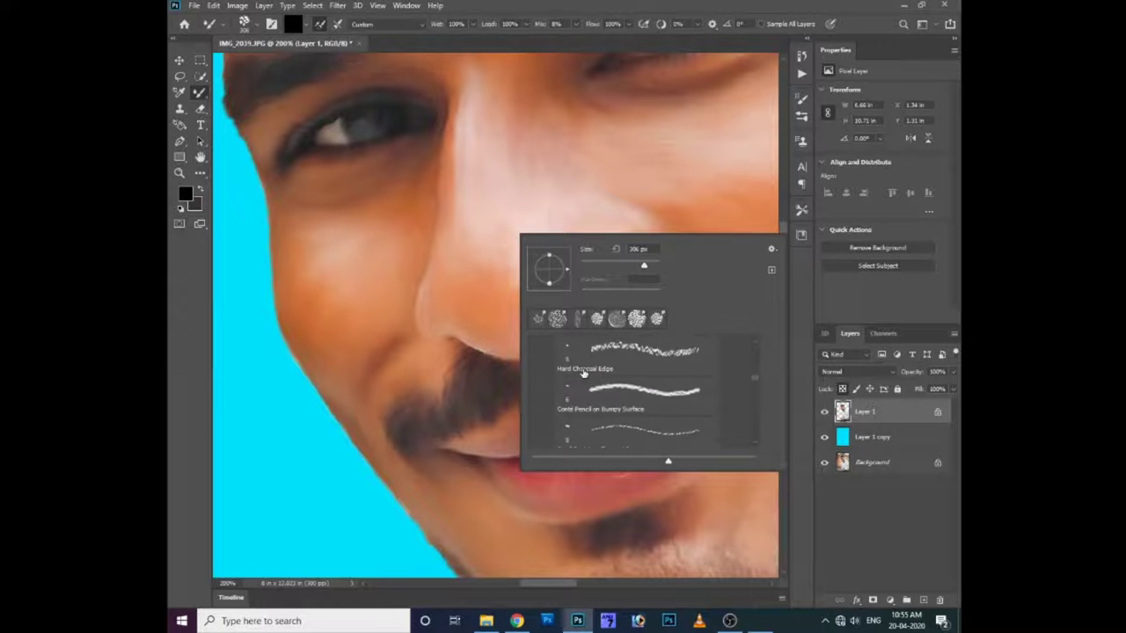
{"action": "scroll", "coordinate": [582, 375], "scroll_direction": "down", "scroll_amount": 3}
{"action": "left_click", "coordinate": [582, 374]}
{"action": "key", "text": "Return"}
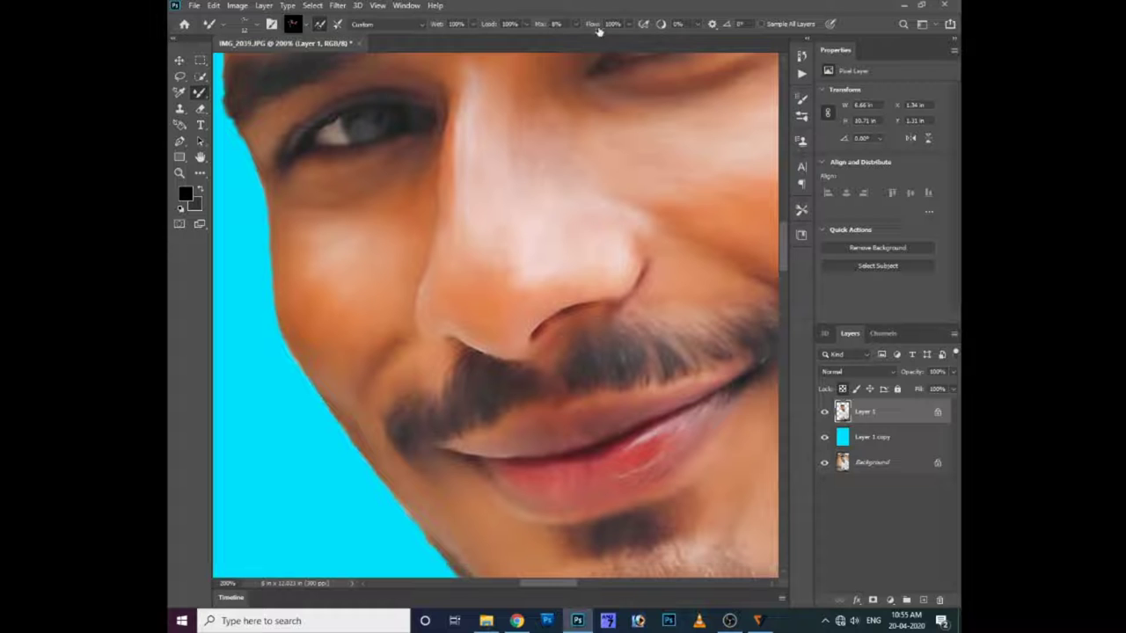
{"action": "key", "text": "shift+6"}
{"action": "key", "text": "shift+4"}
Raise the mixer brush flow to 100% and the paint mix to 23%
{"action": "left_click", "coordinate": [627, 24]}
{"action": "left_click_drag", "start_coordinate": [632, 38], "coordinate": [655, 37]}
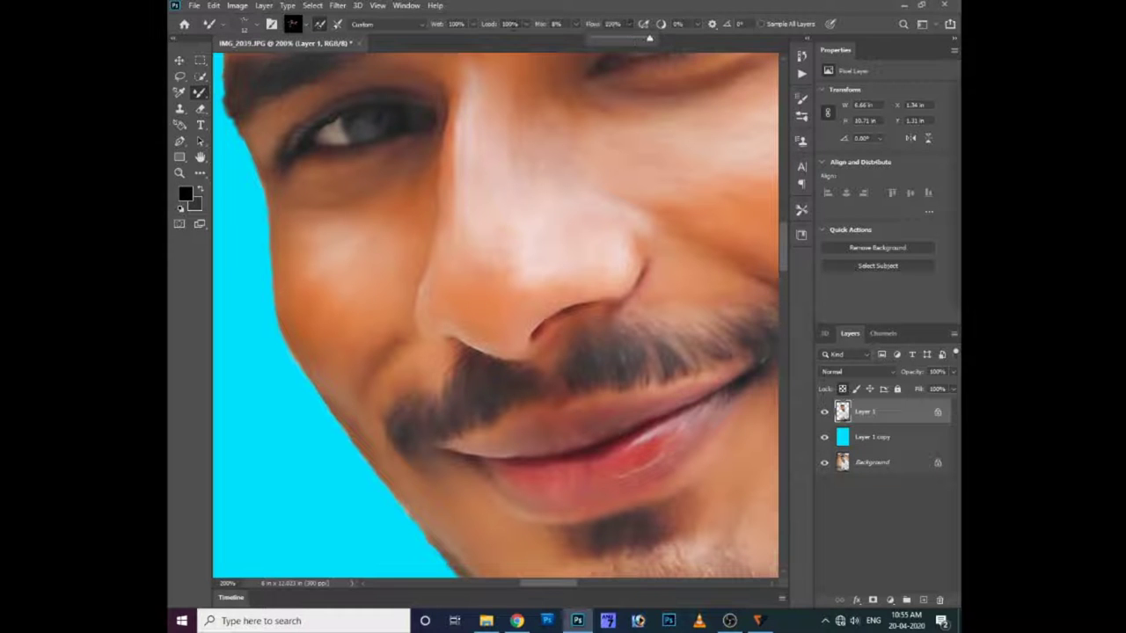
{"action": "left_click", "coordinate": [568, 295]}
{"action": "left_click", "coordinate": [564, 24]}
{"action": "left_click_drag", "start_coordinate": [571, 40], "coordinate": [582, 40]}
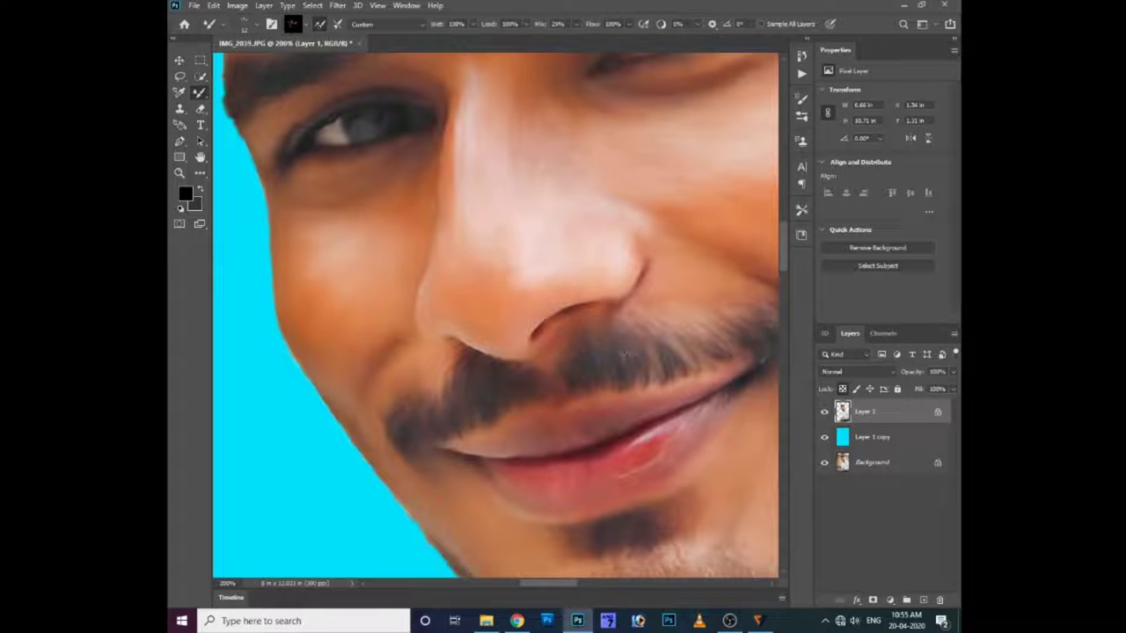
Lower the mixer brush wetness to about 15% and load to about 21%
{"action": "left_click", "coordinate": [472, 24]}
{"action": "left_click_drag", "start_coordinate": [480, 39], "coordinate": [451, 38]}
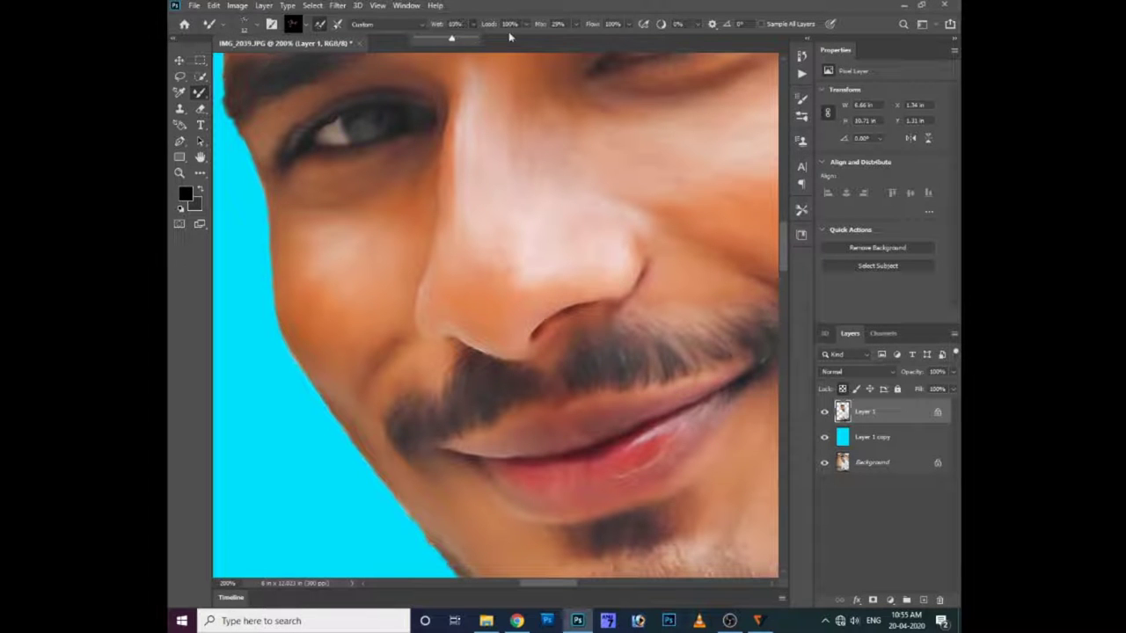
{"action": "left_click", "coordinate": [526, 24]}
{"action": "left_click", "coordinate": [651, 387]}
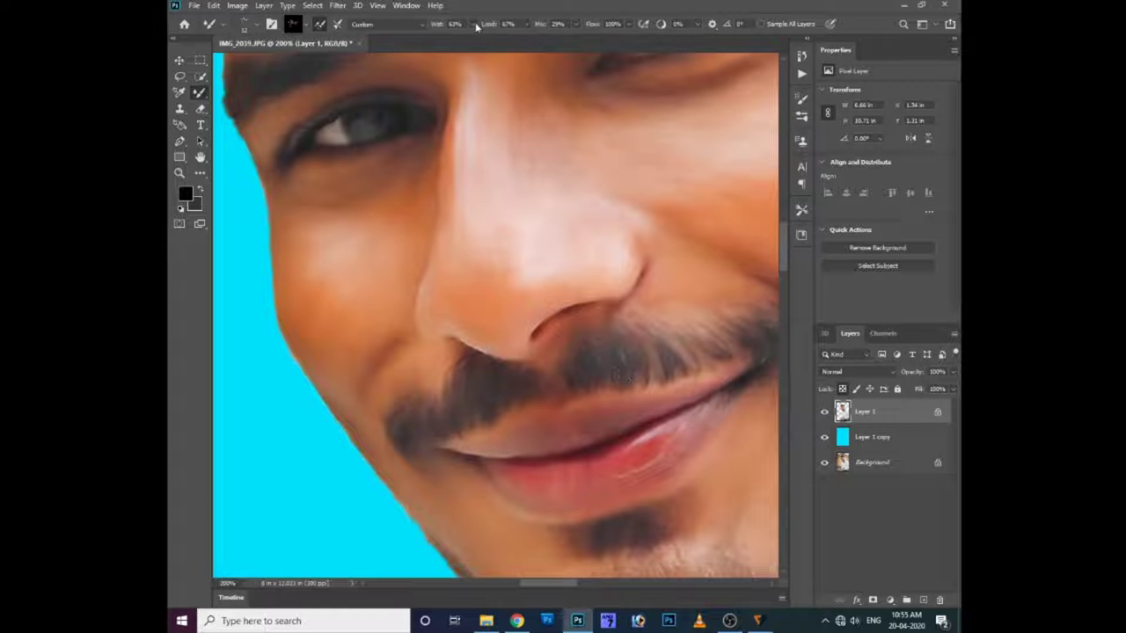
{"action": "left_click_drag", "start_coordinate": [476, 27], "coordinate": [444, 40]}
{"action": "left_click", "coordinate": [577, 28]}
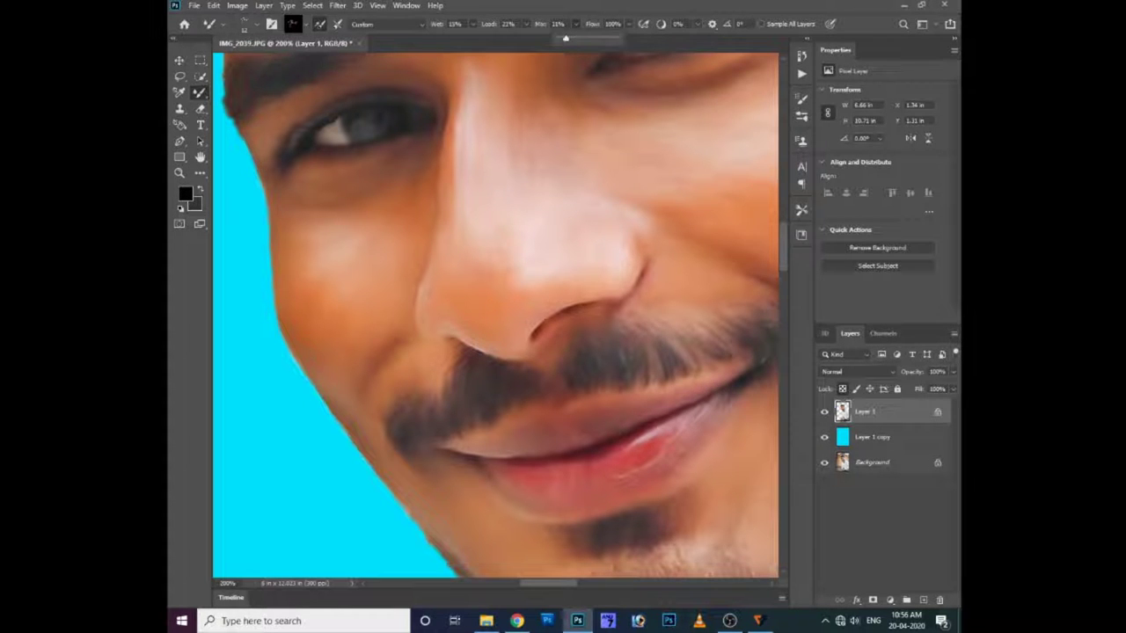
{"action": "left_click", "coordinate": [703, 339]}
{"action": "left_click_drag", "start_coordinate": [703, 406], "coordinate": [553, 303]}
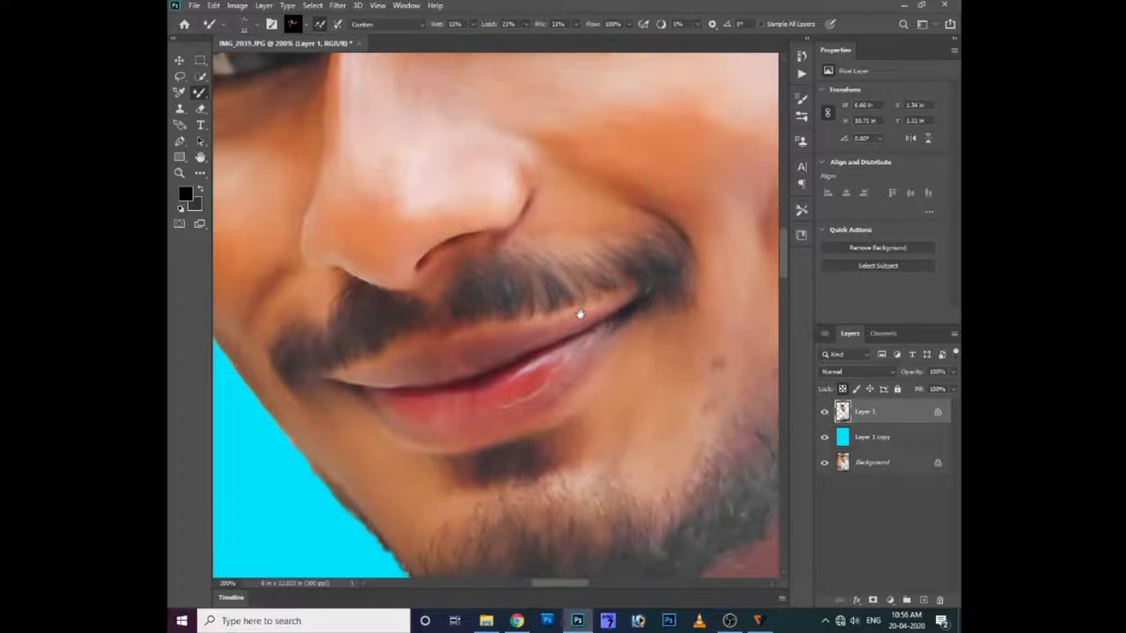
{"action": "left_click", "coordinate": [576, 29]}
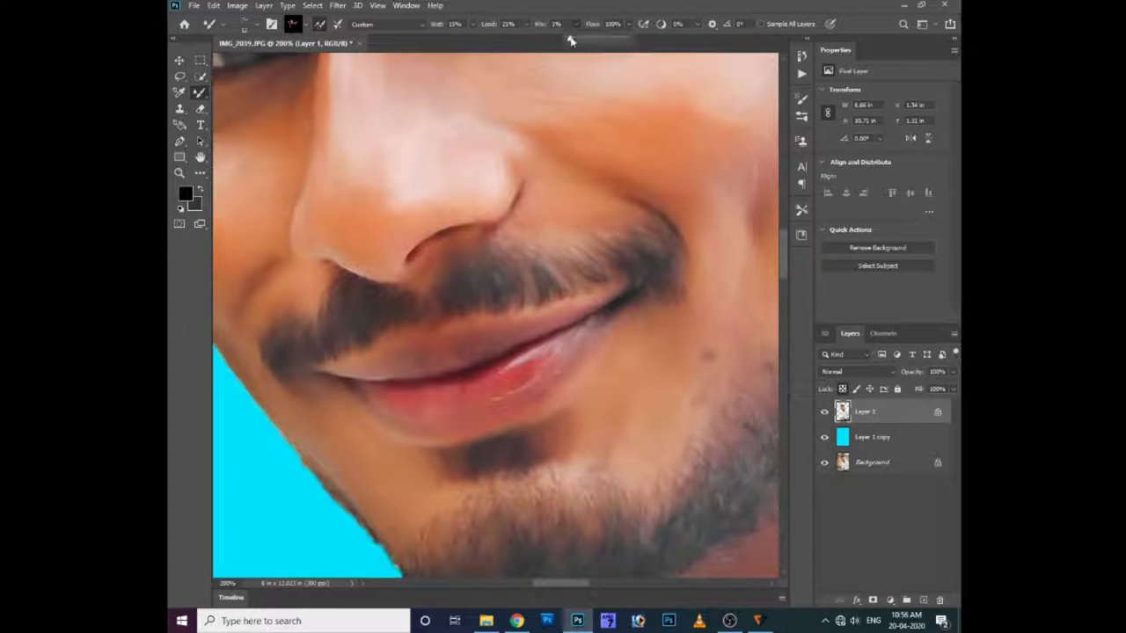
Unlock the portrait layer's transparent pixels and blend the chin and jawline with the Mixer Brush
{"action": "left_click", "coordinate": [570, 39]}
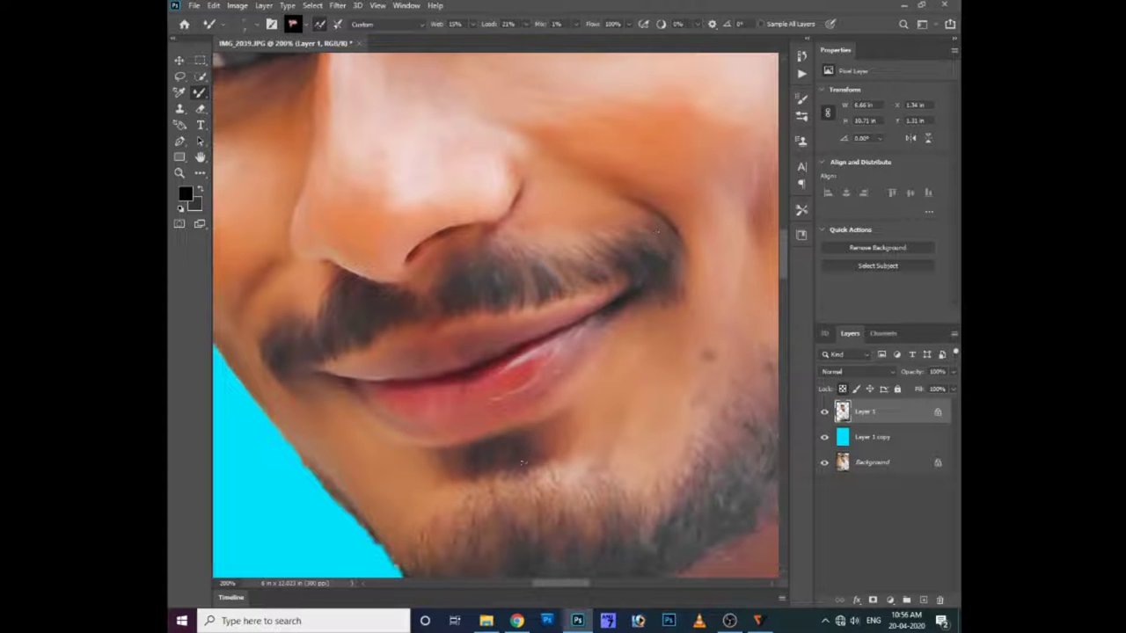
{"action": "scroll", "coordinate": [496, 315], "scroll_direction": "down", "scroll_amount": 3}
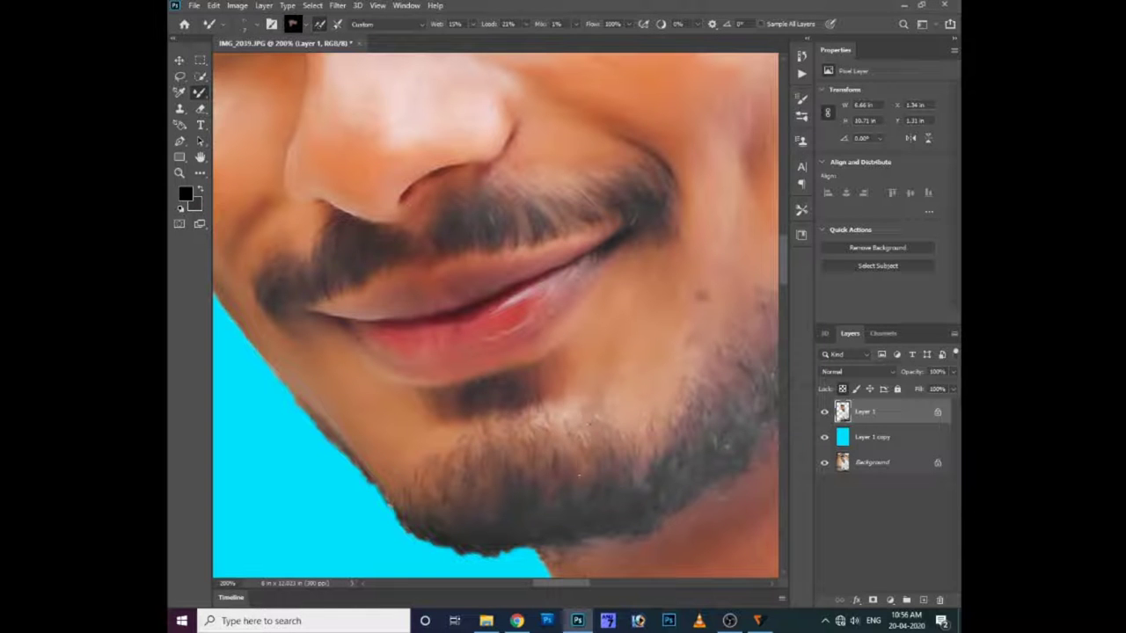
{"action": "key", "text": "slash"}
{"action": "left_click_drag", "start_coordinate": [628, 526], "coordinate": [541, 486]}
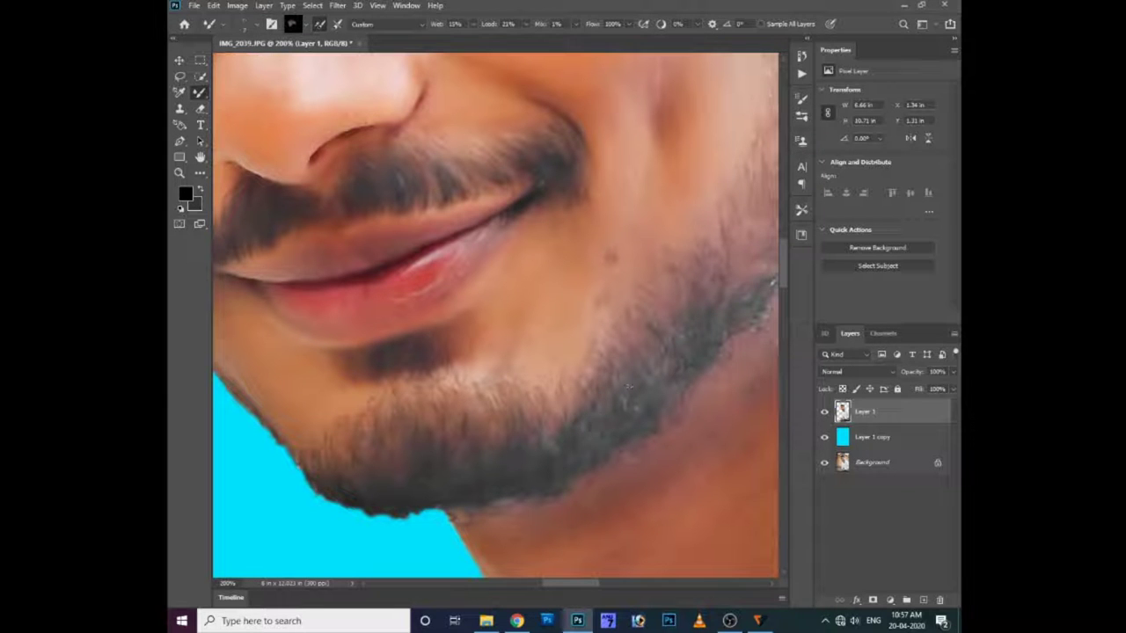
{"action": "left_click_drag", "start_coordinate": [633, 375], "coordinate": [566, 354]}
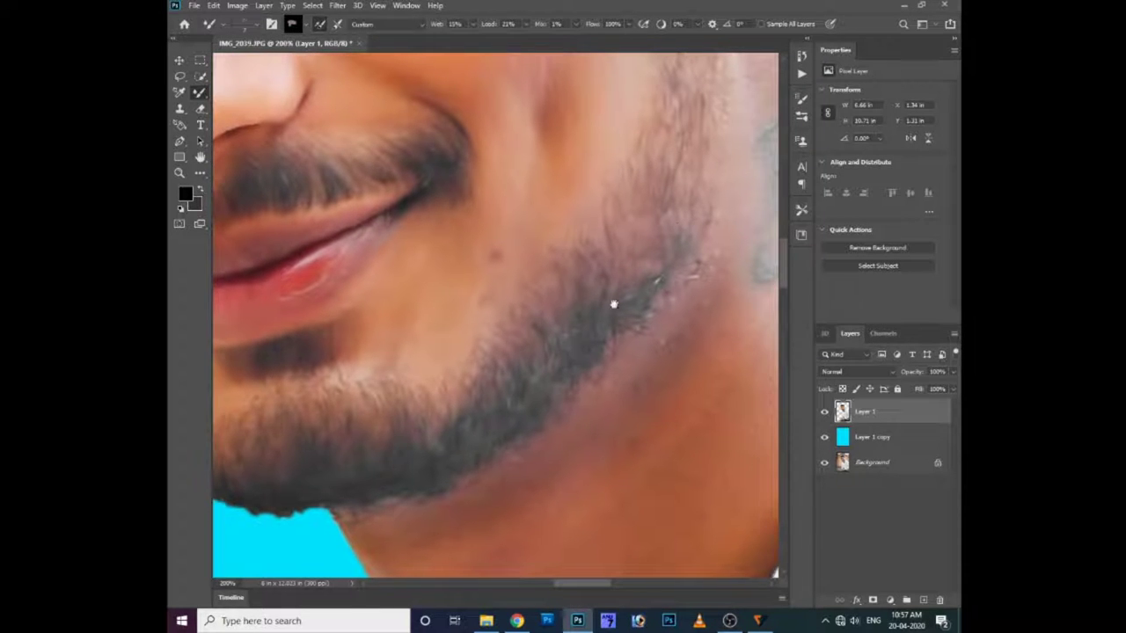
Blend the cheeks, forehead and skin above the eyes into smooth painterly tones
{"action": "scroll", "coordinate": [615, 302], "scroll_direction": "up", "scroll_amount": 3}
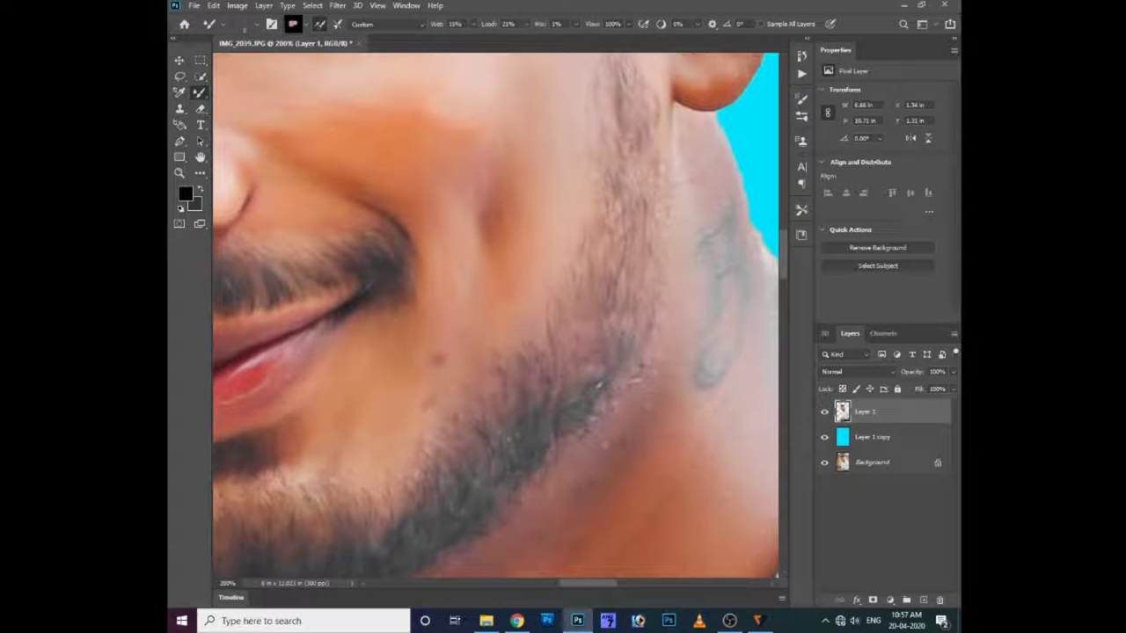
{"action": "scroll", "coordinate": [611, 229], "scroll_direction": "up", "scroll_amount": 3}
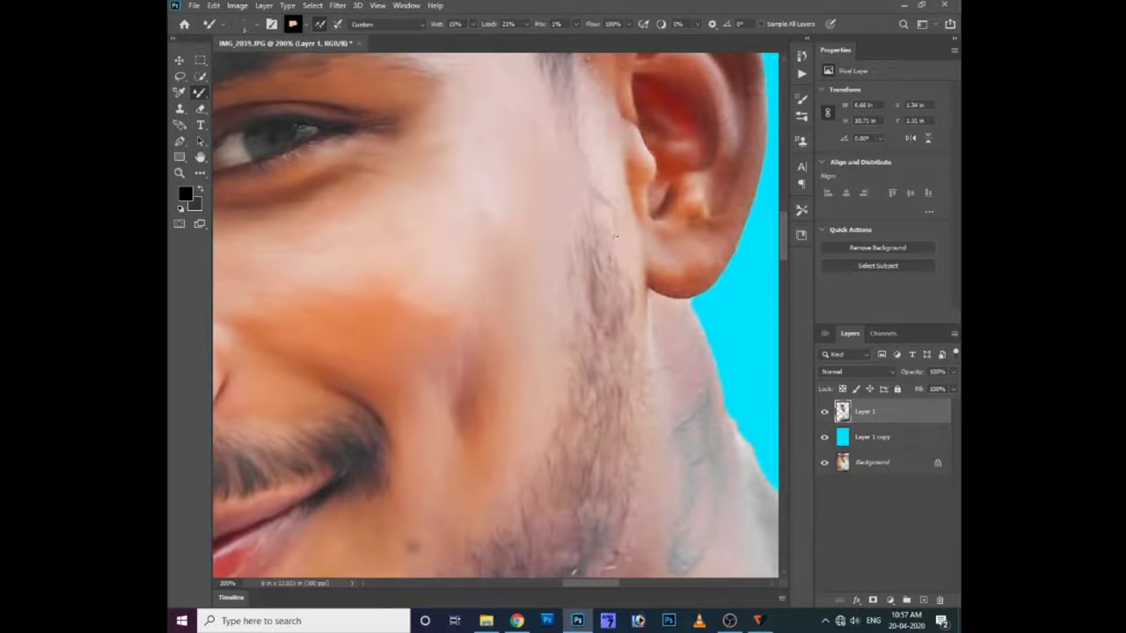
{"action": "scroll", "coordinate": [615, 235], "scroll_direction": "up", "scroll_amount": 5}
{"action": "scroll", "coordinate": [534, 271], "scroll_direction": "left", "scroll_amount": 6}
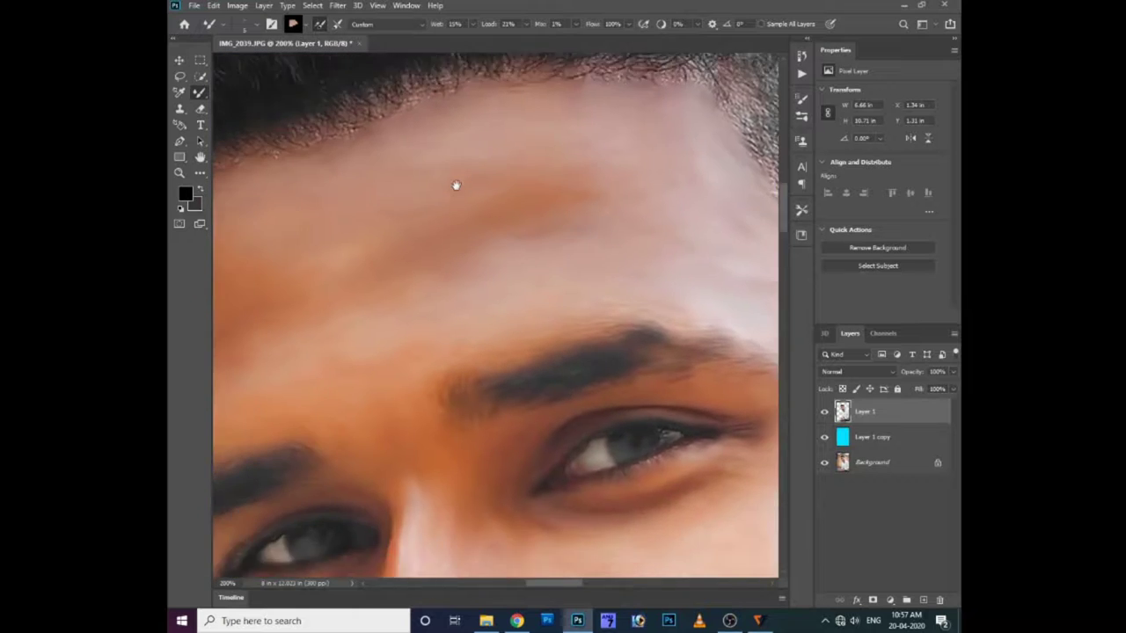
{"action": "scroll", "coordinate": [671, 256], "scroll_direction": "right", "scroll_amount": 1}
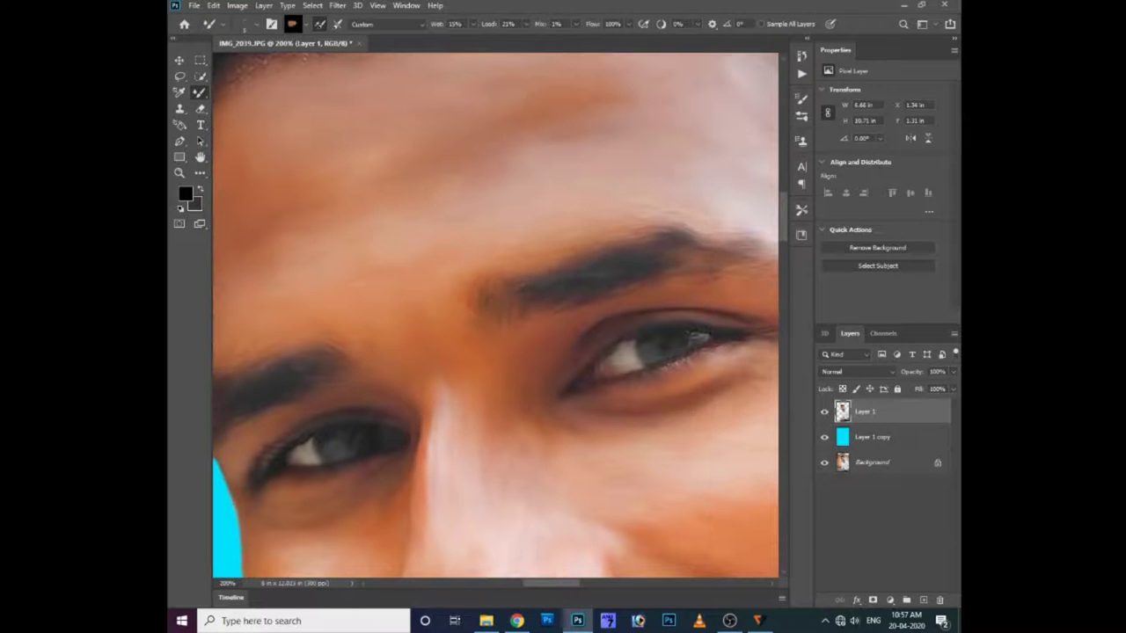
{"action": "scroll", "coordinate": [660, 338], "scroll_direction": "right", "scroll_amount": 1}
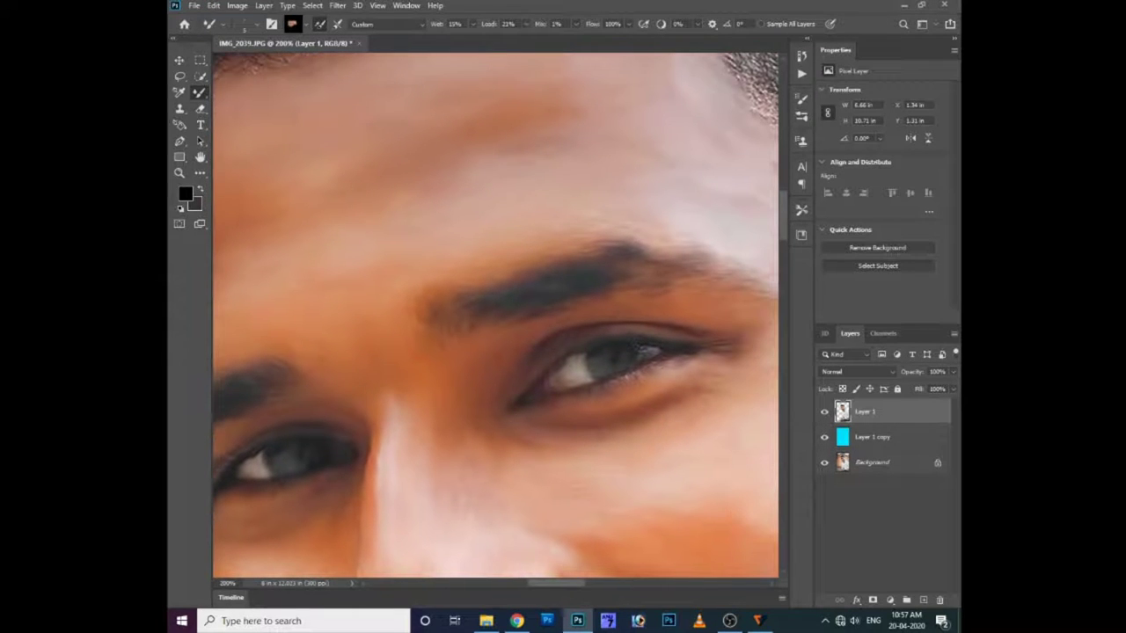
{"action": "scroll", "coordinate": [450, 327], "scroll_direction": "left", "scroll_amount": 3}
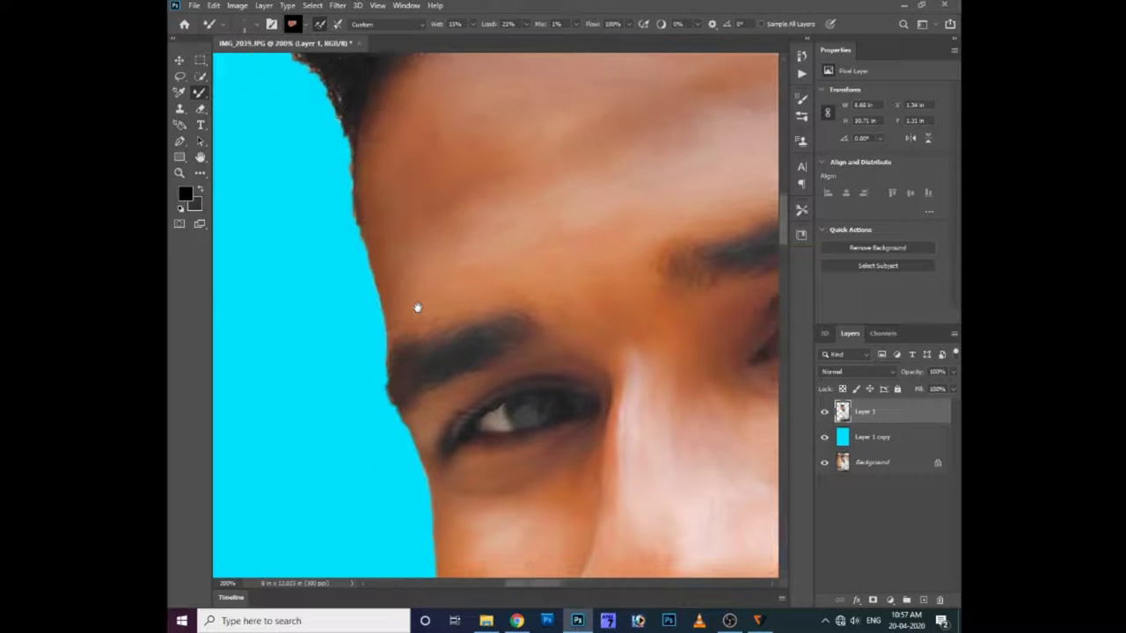
{"action": "scroll", "coordinate": [416, 308], "scroll_direction": "right", "scroll_amount": 4}
{"action": "scroll", "coordinate": [518, 291], "scroll_direction": "right", "scroll_amount": 1}
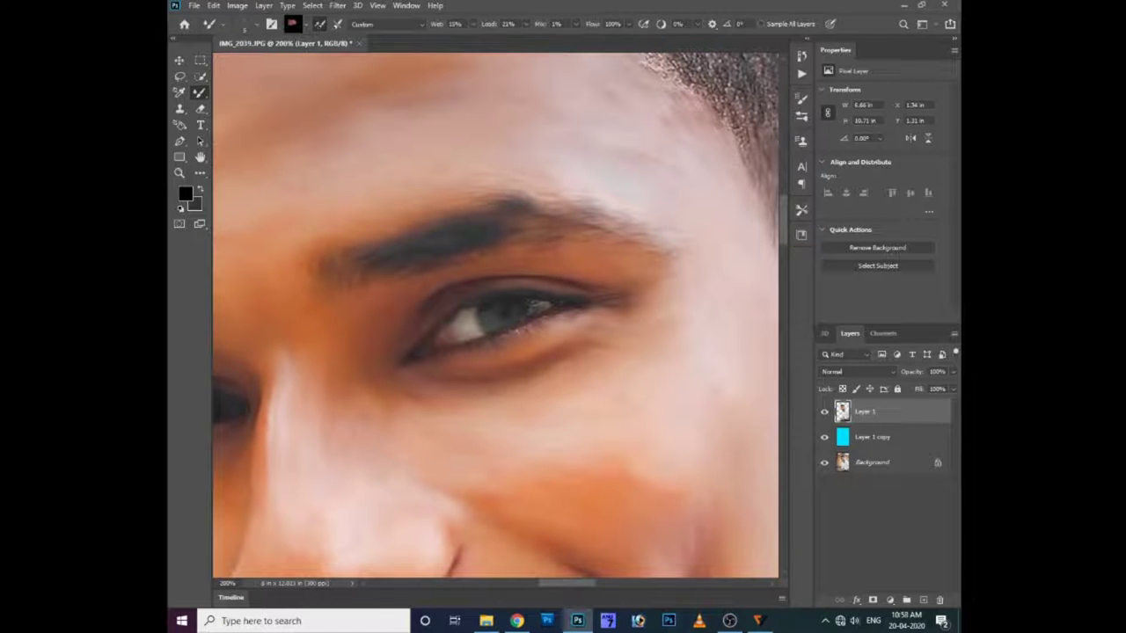
{"action": "scroll", "coordinate": [382, 287], "scroll_direction": "down", "scroll_amount": 1}
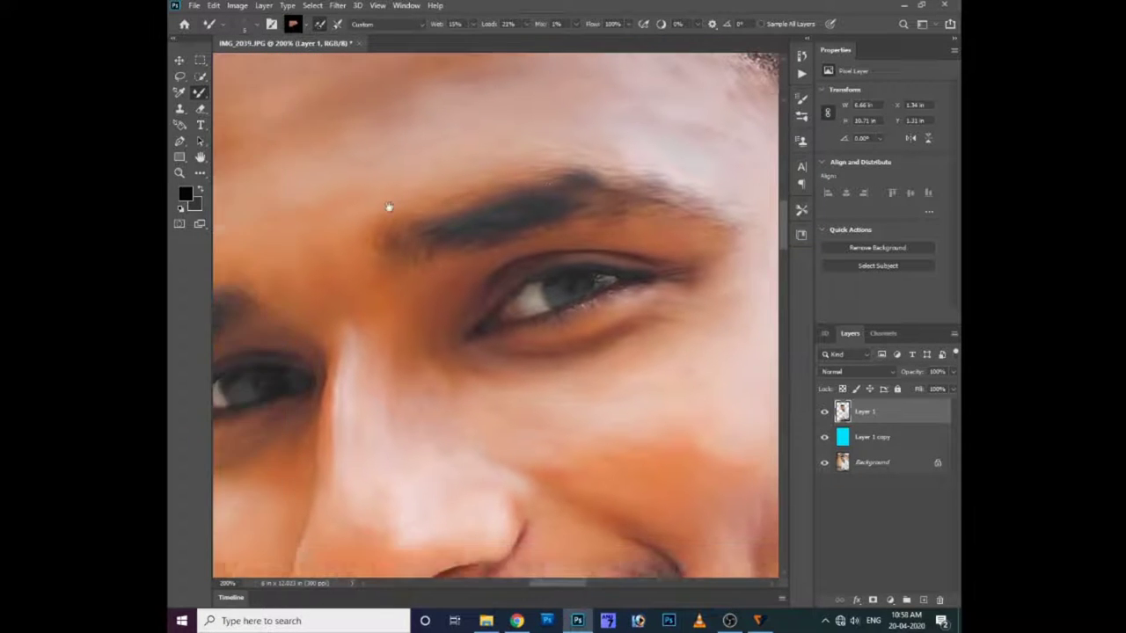
{"action": "scroll", "coordinate": [389, 206], "scroll_direction": "down", "scroll_amount": 2}
{"action": "scroll", "coordinate": [519, 237], "scroll_direction": "up", "scroll_amount": 1}
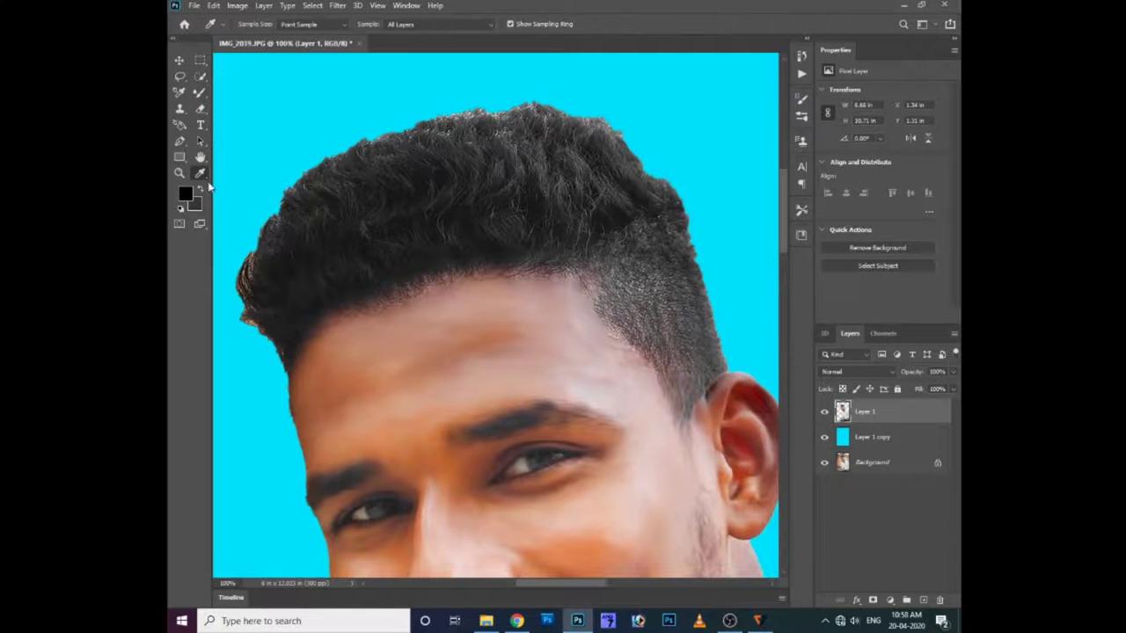
Switch to the Smudge tool from the extra tools and check its brush size
{"action": "left_click", "coordinate": [199, 173]}
{"action": "left_click", "coordinate": [255, 422]}
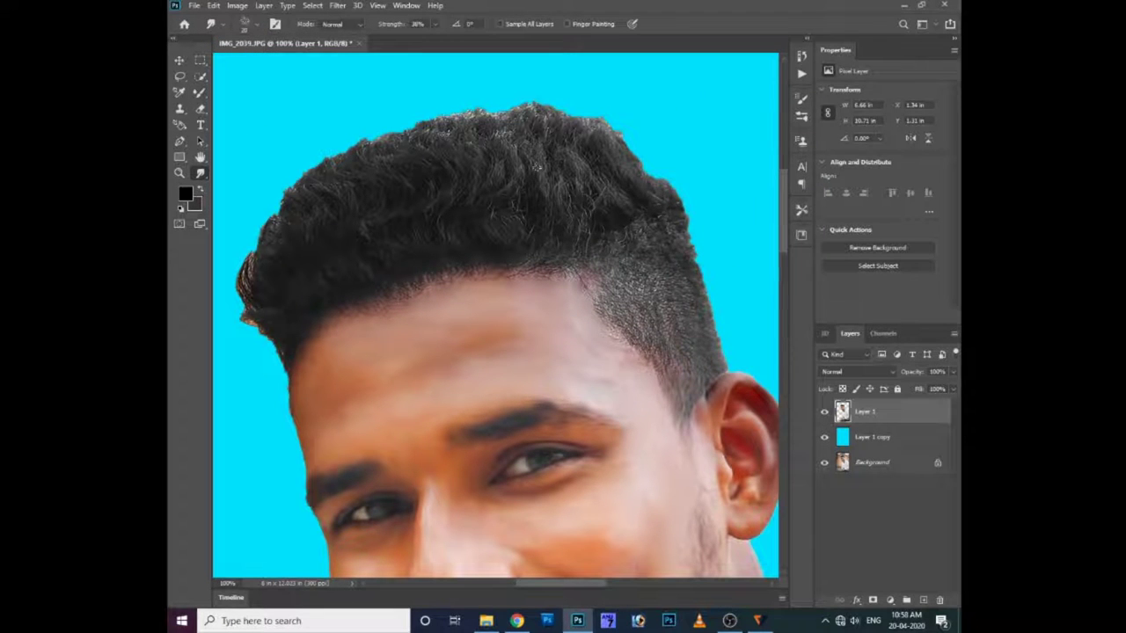
{"action": "right_click", "coordinate": [538, 165]}
{"action": "left_click", "coordinate": [489, 238]}
Set Smudge Strength to about 29% and smudge dark hair over the faded side
{"action": "left_click", "coordinate": [435, 24]}
{"action": "mouse_move", "coordinate": [591, 202]}
{"action": "left_mouse_down"}
{"action": "mouse_move", "coordinate": [595, 250]}
{"action": "mouse_move", "coordinate": [617, 265]}
{"action": "mouse_move", "coordinate": [617, 327]}
{"action": "left_mouse_up"}
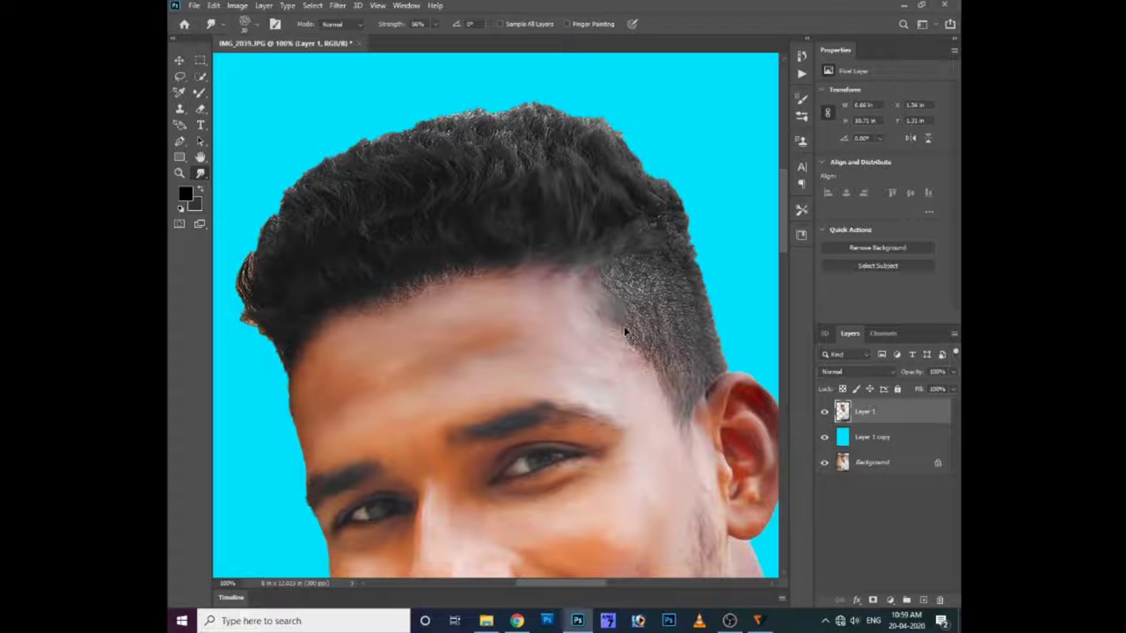
{"action": "left_click", "coordinate": [434, 27]}
{"action": "left_click", "coordinate": [617, 272]}
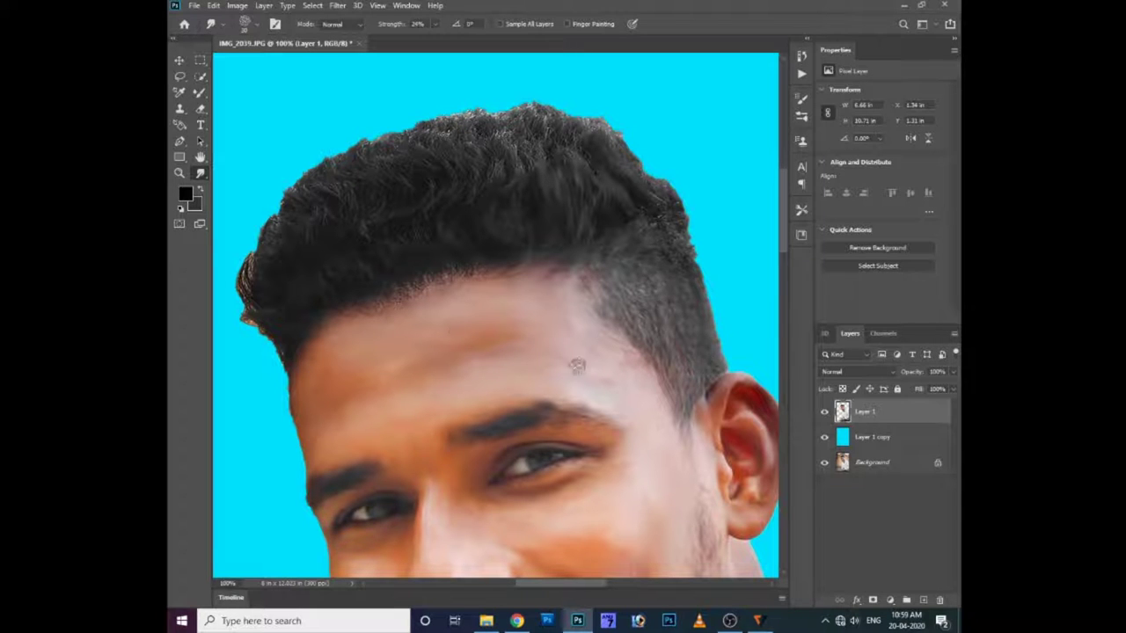
{"action": "scroll", "coordinate": [576, 366], "scroll_direction": "up", "scroll_amount": 1}
{"action": "scroll", "coordinate": [494, 319], "scroll_direction": "left", "scroll_amount": 2}
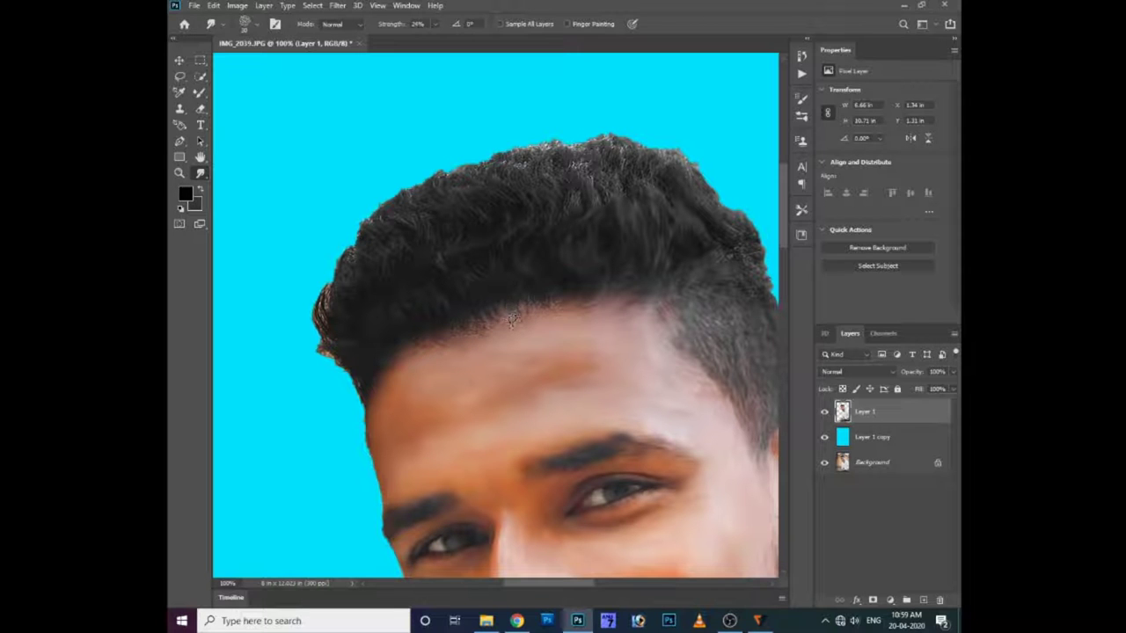
Smudge the hairline at 68% strength, then smooth the top hair edge at about 52%
{"action": "left_click_drag", "start_coordinate": [434, 26], "coordinate": [460, 40]}
{"action": "left_click_drag", "start_coordinate": [488, 327], "coordinate": [478, 352]}
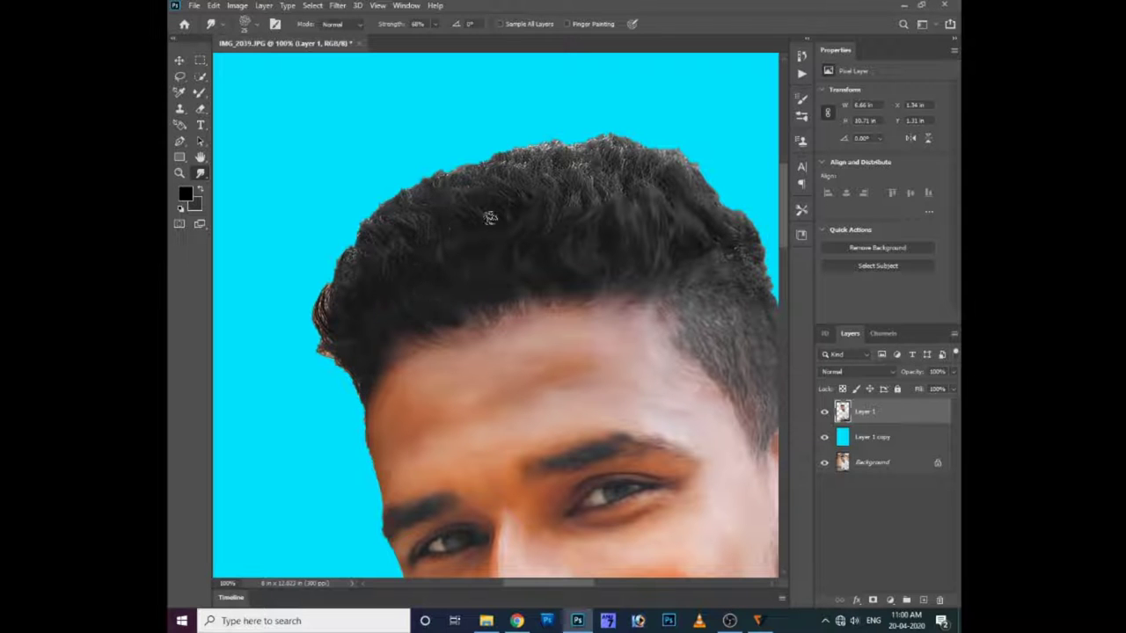
{"action": "left_click_drag", "start_coordinate": [436, 26], "coordinate": [420, 41]}
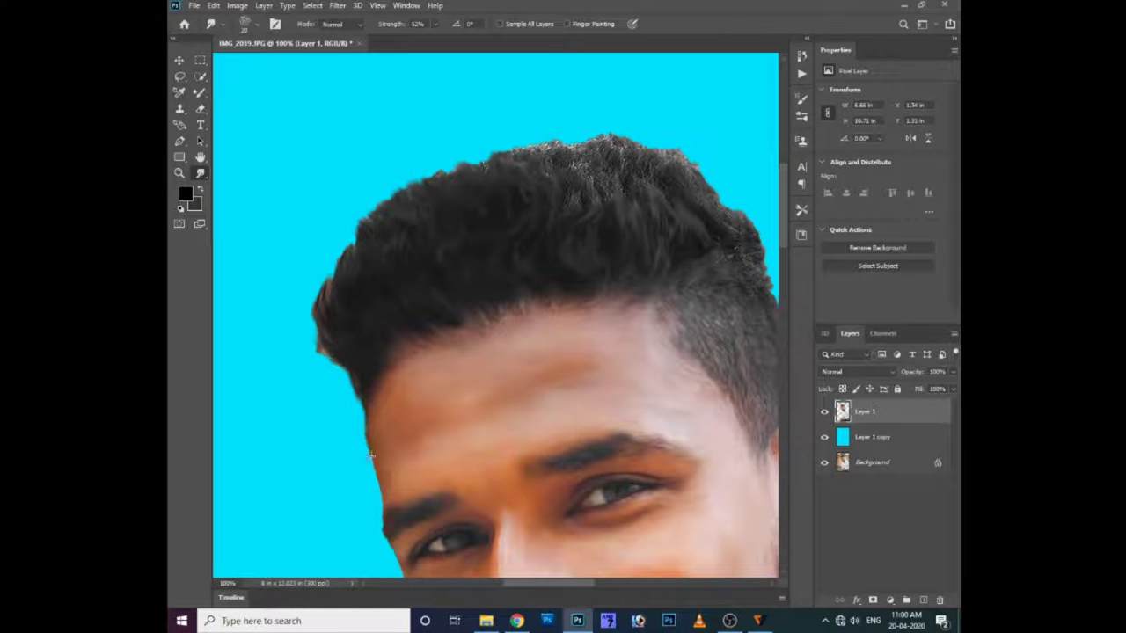
{"action": "mouse_move", "coordinate": [604, 187]}
{"action": "left_mouse_down"}
{"action": "mouse_move", "coordinate": [361, 250]}
{"action": "mouse_move", "coordinate": [329, 270]}
{"action": "mouse_move", "coordinate": [342, 238]}
{"action": "mouse_move", "coordinate": [397, 201]}
{"action": "mouse_move", "coordinate": [371, 199]}
{"action": "left_mouse_up"}
{"action": "mouse_move", "coordinate": [509, 165]}
{"action": "left_mouse_down"}
{"action": "mouse_move", "coordinate": [530, 170]}
{"action": "mouse_move", "coordinate": [550, 203]}
{"action": "mouse_move", "coordinate": [524, 160]}
{"action": "mouse_move", "coordinate": [580, 214]}
{"action": "mouse_move", "coordinate": [555, 111]}
{"action": "mouse_move", "coordinate": [585, 190]}
{"action": "mouse_move", "coordinate": [572, 111]}
{"action": "mouse_move", "coordinate": [603, 193]}
{"action": "mouse_move", "coordinate": [626, 132]}
{"action": "mouse_move", "coordinate": [647, 138]}
{"action": "left_mouse_up"}
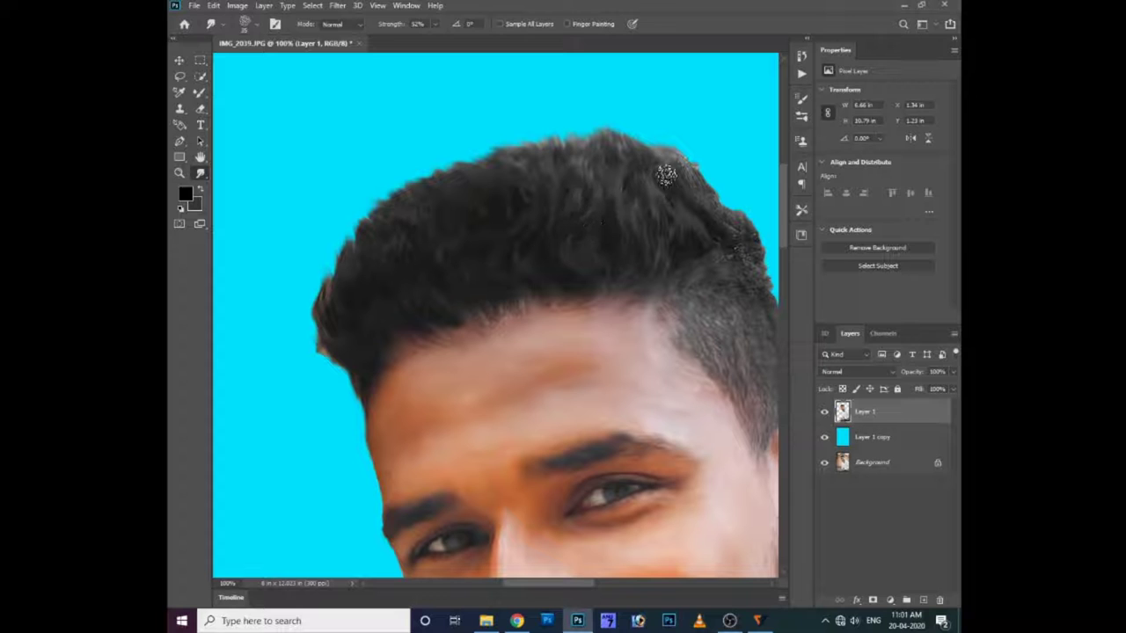
Smooth and darken the right top and right side hair edges, clearing dark specks
{"action": "mouse_move", "coordinate": [688, 167]}
{"action": "left_mouse_down"}
{"action": "mouse_move", "coordinate": [729, 220]}
{"action": "mouse_move", "coordinate": [683, 184]}
{"action": "mouse_move", "coordinate": [725, 186]}
{"action": "left_mouse_up"}
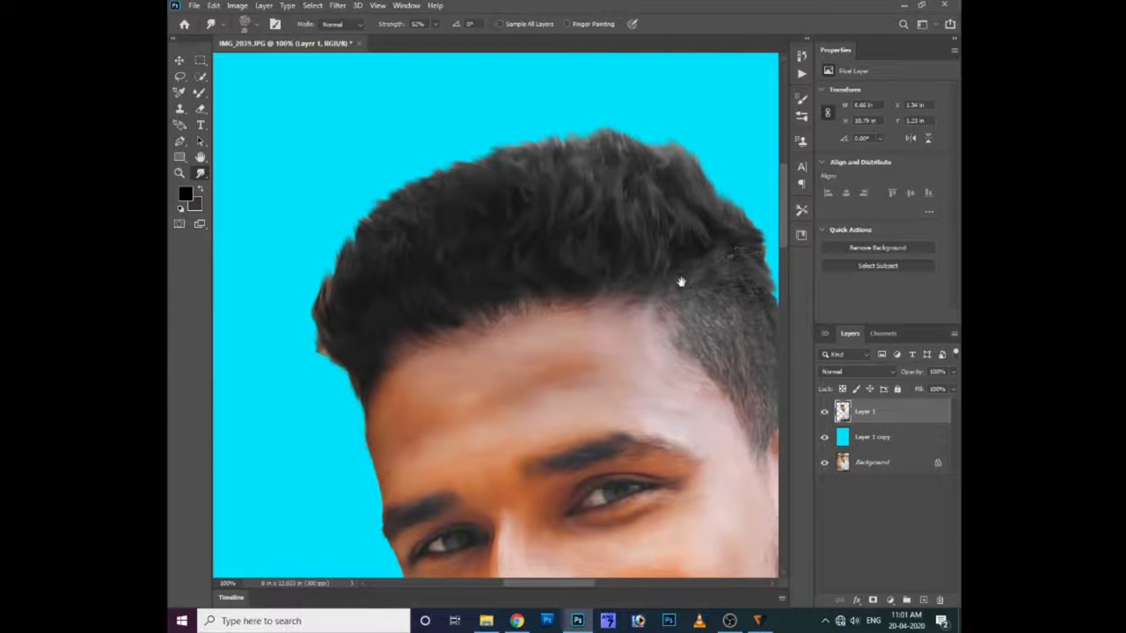
{"action": "scroll", "coordinate": [703, 290], "scroll_direction": "right", "scroll_amount": 2}
{"action": "mouse_move", "coordinate": [726, 303]}
{"action": "left_mouse_down"}
{"action": "mouse_move", "coordinate": [648, 241]}
{"action": "mouse_move", "coordinate": [665, 226]}
{"action": "mouse_move", "coordinate": [643, 233]}
{"action": "left_mouse_up"}
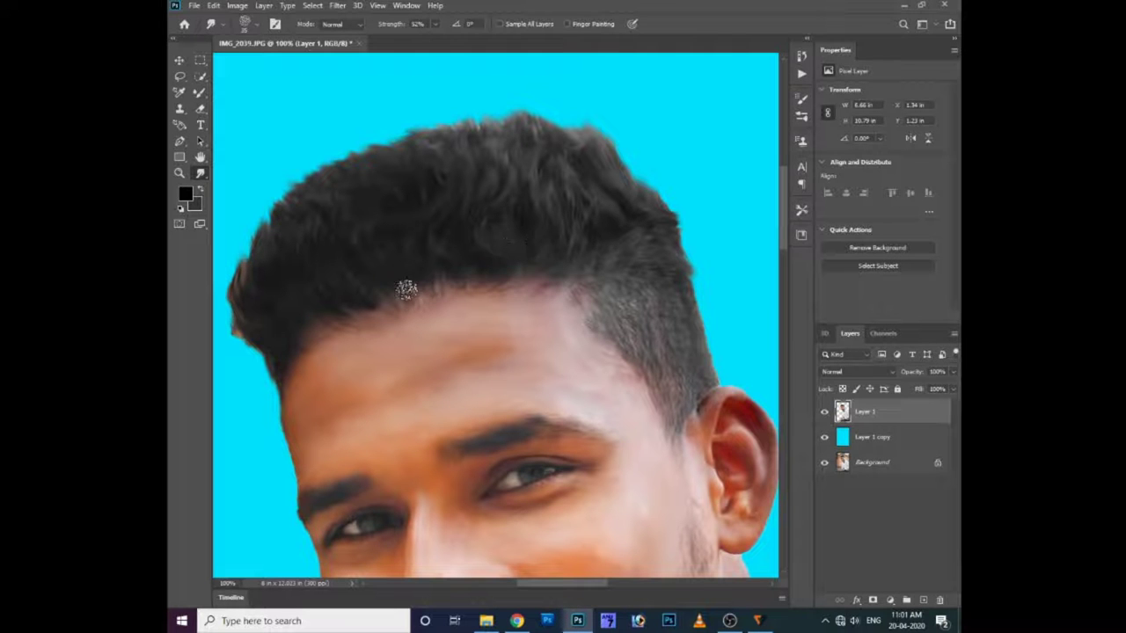
{"action": "scroll", "coordinate": [492, 206], "scroll_direction": "up", "scroll_amount": 1}
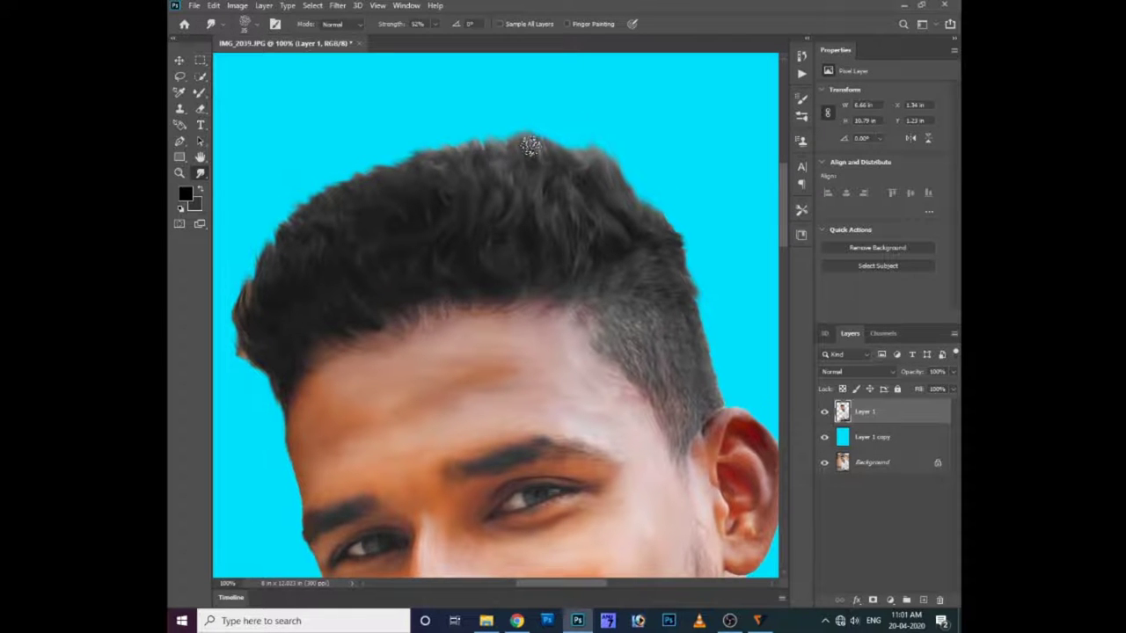
{"action": "scroll", "coordinate": [531, 146], "scroll_direction": "left", "scroll_amount": 2}
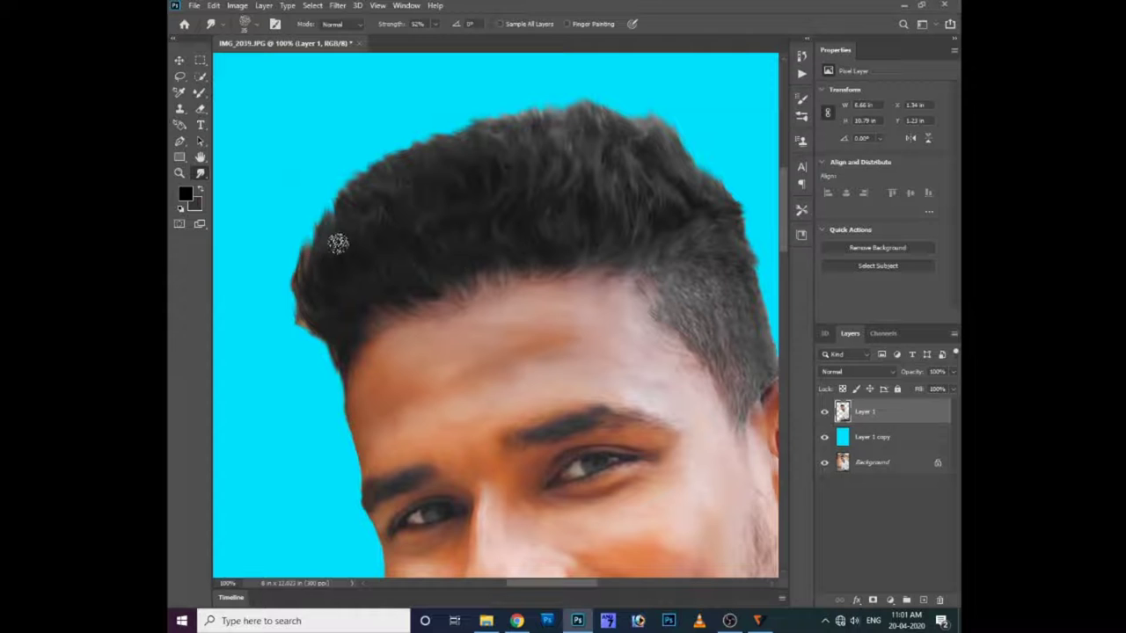
{"action": "scroll", "coordinate": [630, 182], "scroll_direction": "right", "scroll_amount": 2}
{"action": "mouse_move", "coordinate": [629, 183]}
{"action": "left_mouse_down"}
{"action": "mouse_move", "coordinate": [666, 221]}
{"action": "mouse_move", "coordinate": [655, 189]}
{"action": "mouse_move", "coordinate": [686, 247]}
{"action": "left_mouse_up"}
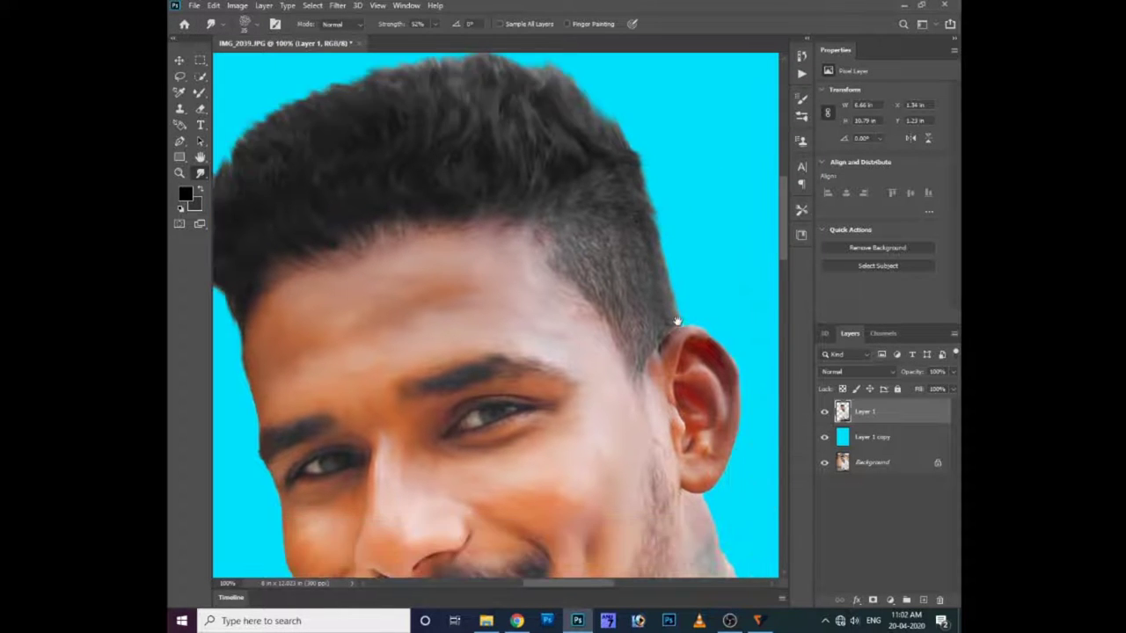
{"action": "scroll", "coordinate": [673, 319], "scroll_direction": "up", "scroll_amount": 3}
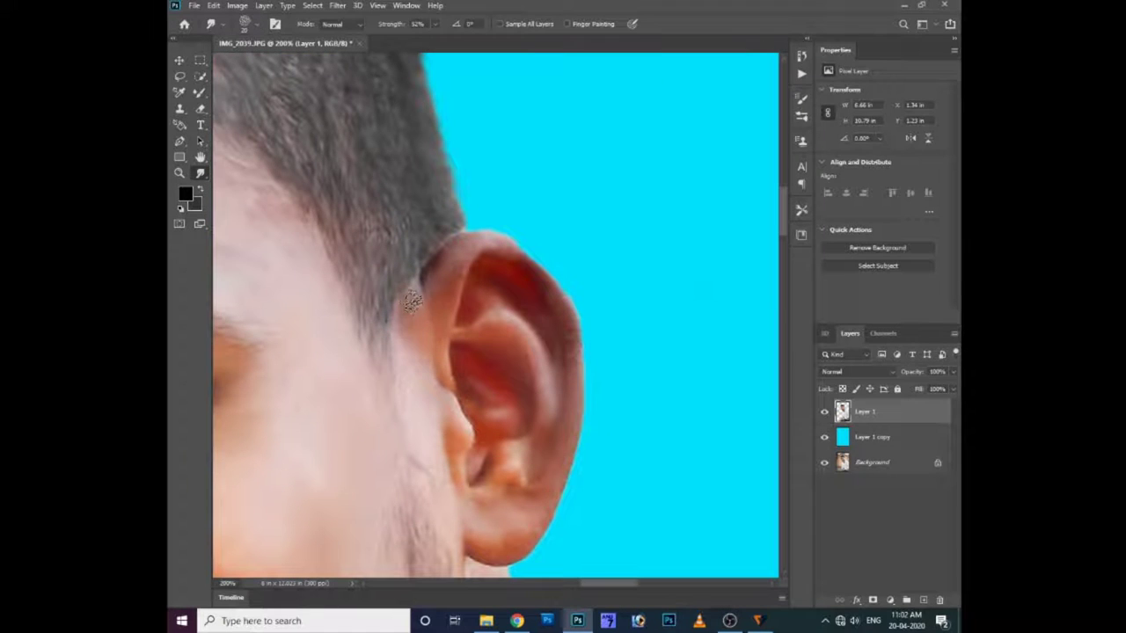
Lower Smudge Strength to 14% and browse brush tips in the Brush Settings panel
{"action": "left_click_drag", "start_coordinate": [434, 25], "coordinate": [412, 40]}
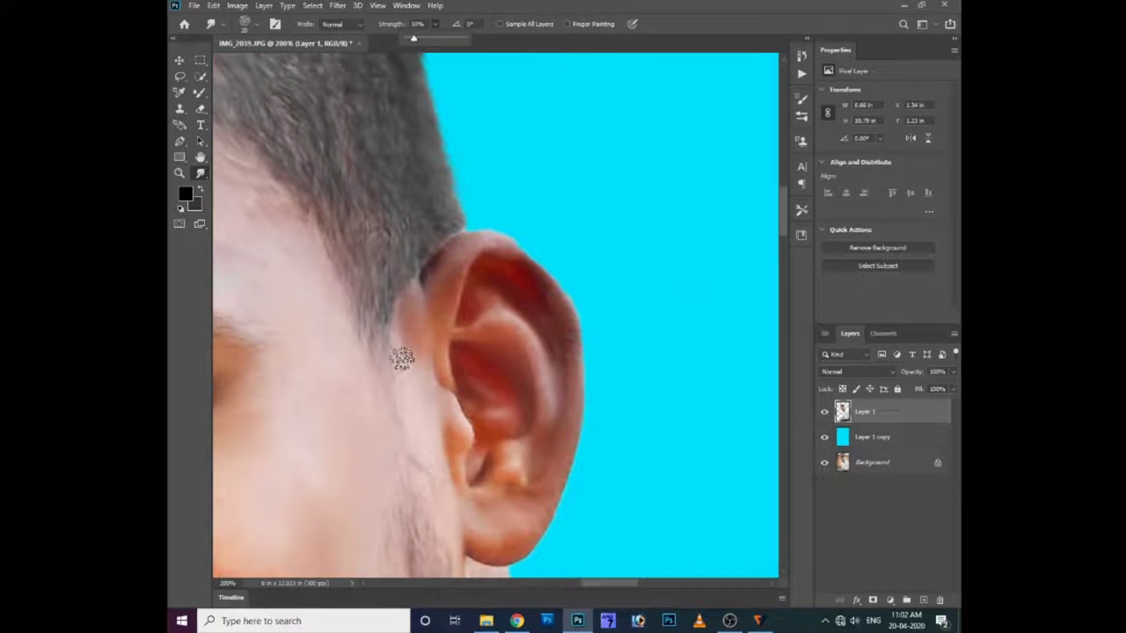
{"action": "right_click", "coordinate": [412, 378]}
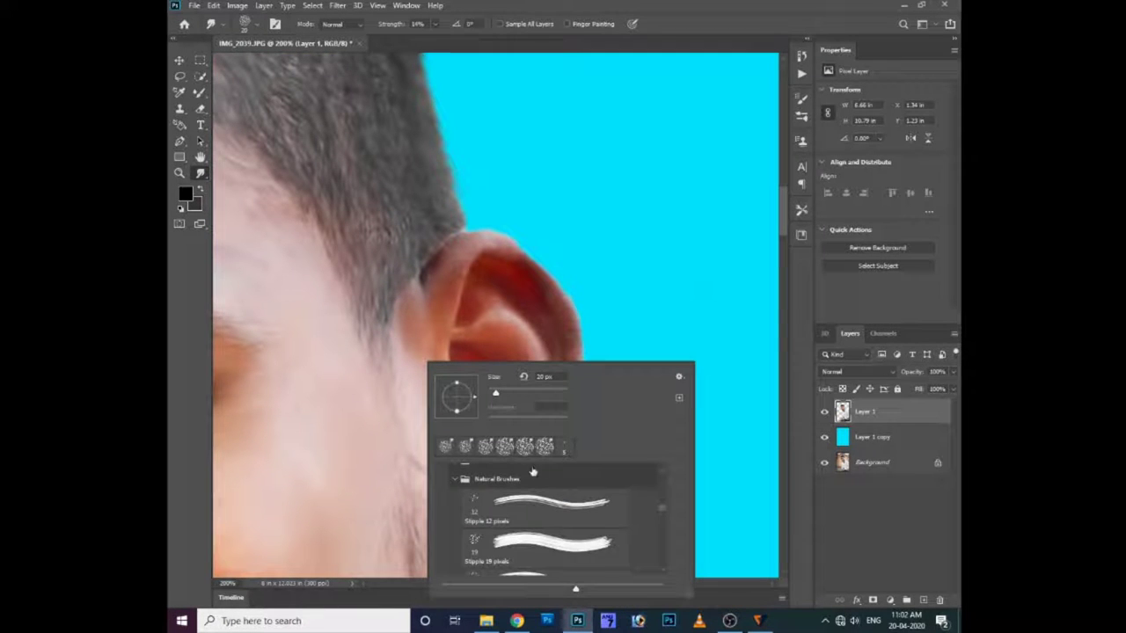
{"action": "left_click", "coordinate": [801, 99]}
{"action": "left_click", "coordinate": [801, 116]}
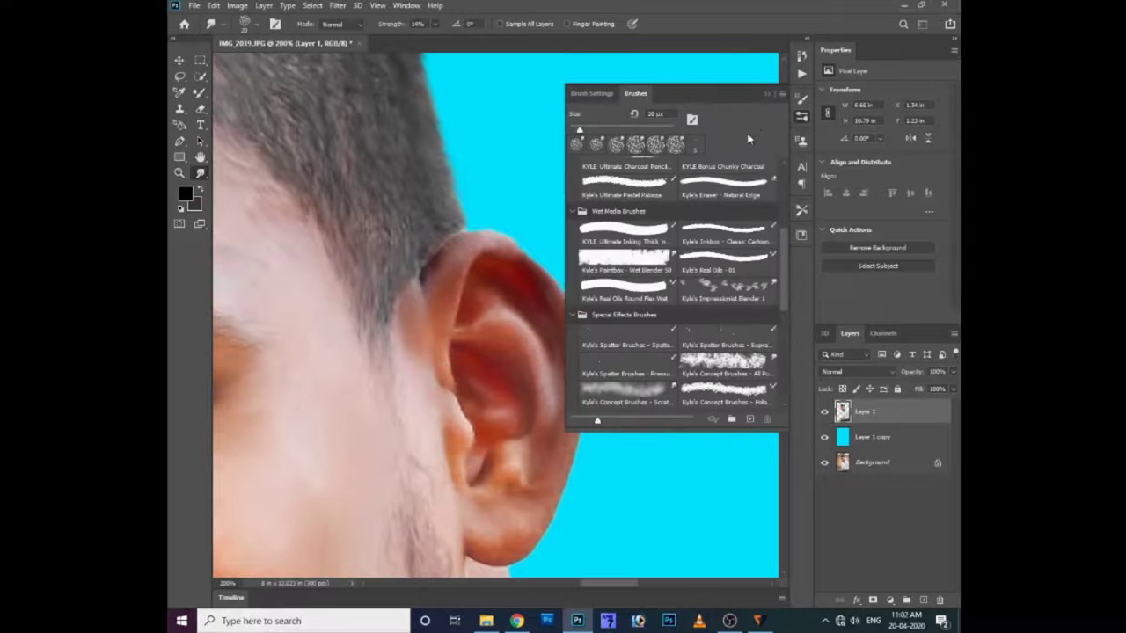
{"action": "left_click", "coordinate": [801, 103]}
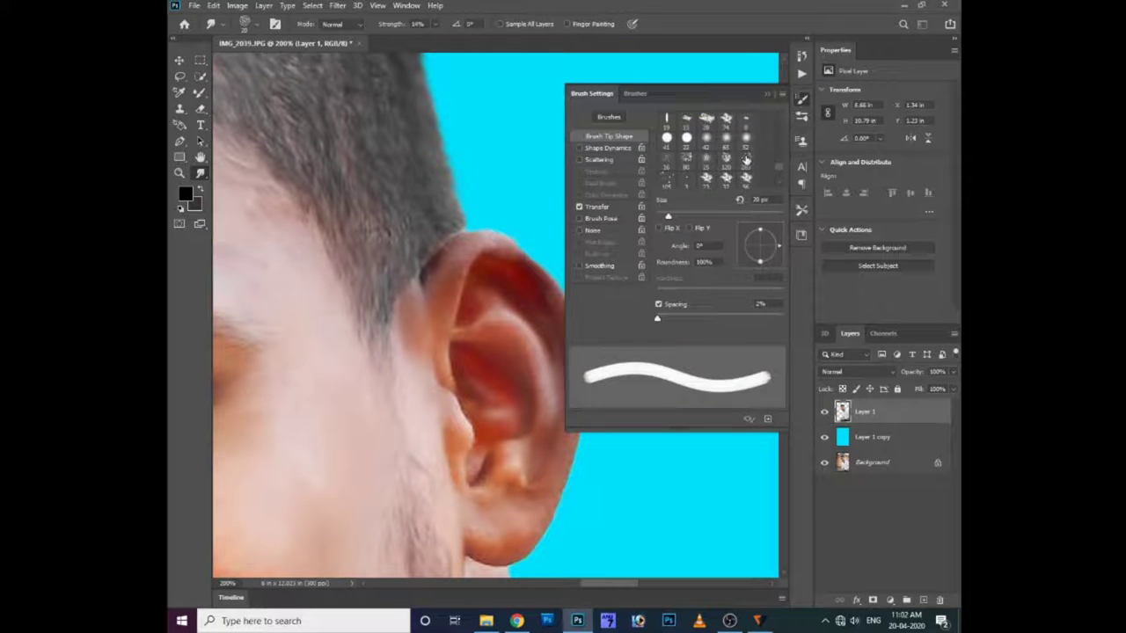
{"action": "scroll", "coordinate": [739, 163], "scroll_direction": "up", "scroll_amount": 2}
{"action": "scroll", "coordinate": [721, 167], "scroll_direction": "up", "scroll_amount": 2}
{"action": "scroll", "coordinate": [703, 170], "scroll_direction": "up", "scroll_amount": 2}
{"action": "scroll", "coordinate": [686, 172], "scroll_direction": "up", "scroll_amount": 2}
{"action": "scroll", "coordinate": [686, 171], "scroll_direction": "up", "scroll_amount": 2}
{"action": "scroll", "coordinate": [699, 167], "scroll_direction": "up", "scroll_amount": 2}
{"action": "scroll", "coordinate": [712, 162], "scroll_direction": "up", "scroll_amount": 2}
{"action": "scroll", "coordinate": [721, 160], "scroll_direction": "up", "scroll_amount": 2}
{"action": "scroll", "coordinate": [723, 159], "scroll_direction": "down", "scroll_amount": 2}
{"action": "scroll", "coordinate": [723, 159], "scroll_direction": "down", "scroll_amount": 2}
{"action": "scroll", "coordinate": [723, 160], "scroll_direction": "down", "scroll_amount": 2}
{"action": "scroll", "coordinate": [723, 160], "scroll_direction": "down", "scroll_amount": 2}
{"action": "scroll", "coordinate": [722, 159], "scroll_direction": "down", "scroll_amount": 2}
{"action": "scroll", "coordinate": [723, 159], "scroll_direction": "down", "scroll_amount": 2}
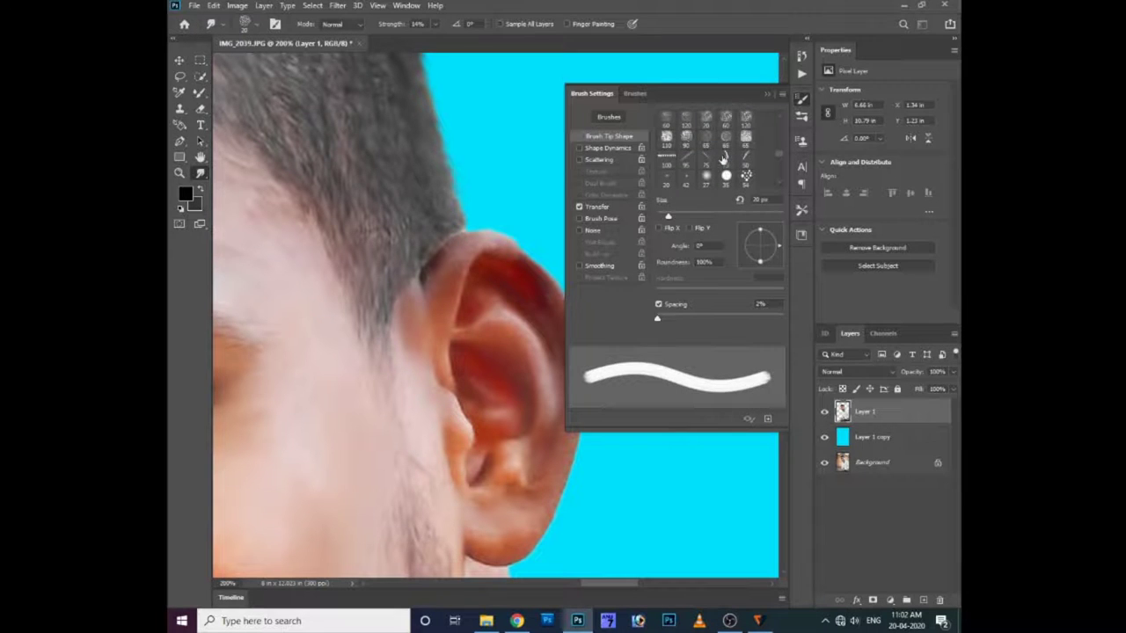
Choose the scattered brush tip at 25 px, close Brush Settings, and set strength to 34%
{"action": "double_click", "coordinate": [725, 140]}
{"action": "key", "text": "Escape"}
{"action": "key", "text": "bracketleft"}
{"action": "key", "text": "bracketleft"}
{"action": "key", "text": "bracketleft"}
{"action": "key", "text": "bracketleft"}
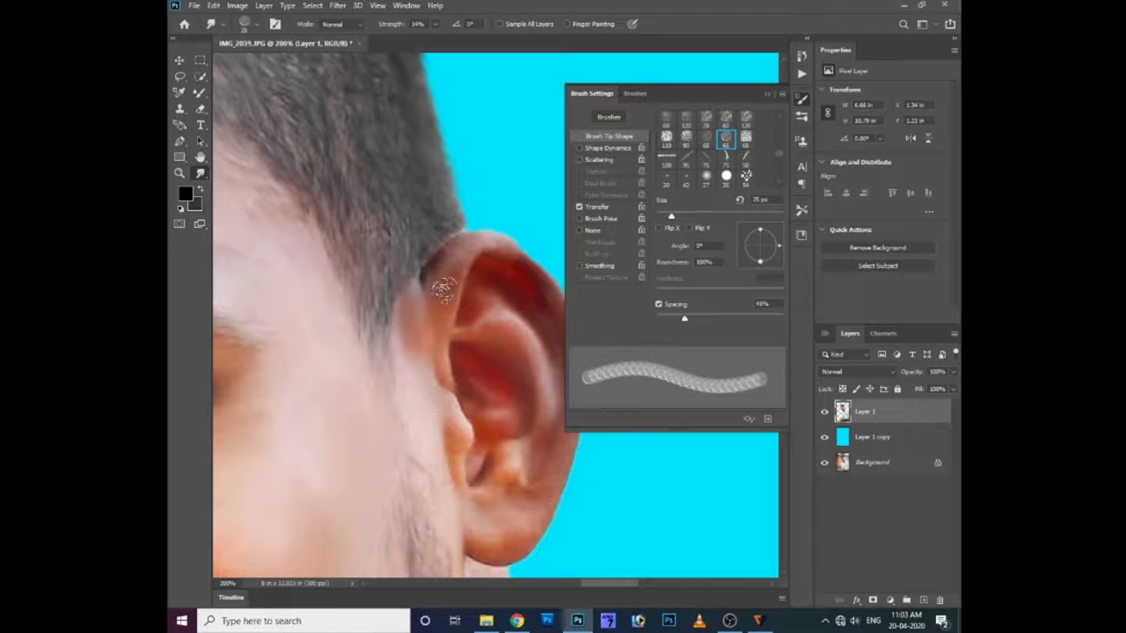
{"action": "left_click", "coordinate": [765, 93]}
{"action": "left_click", "coordinate": [454, 262]}
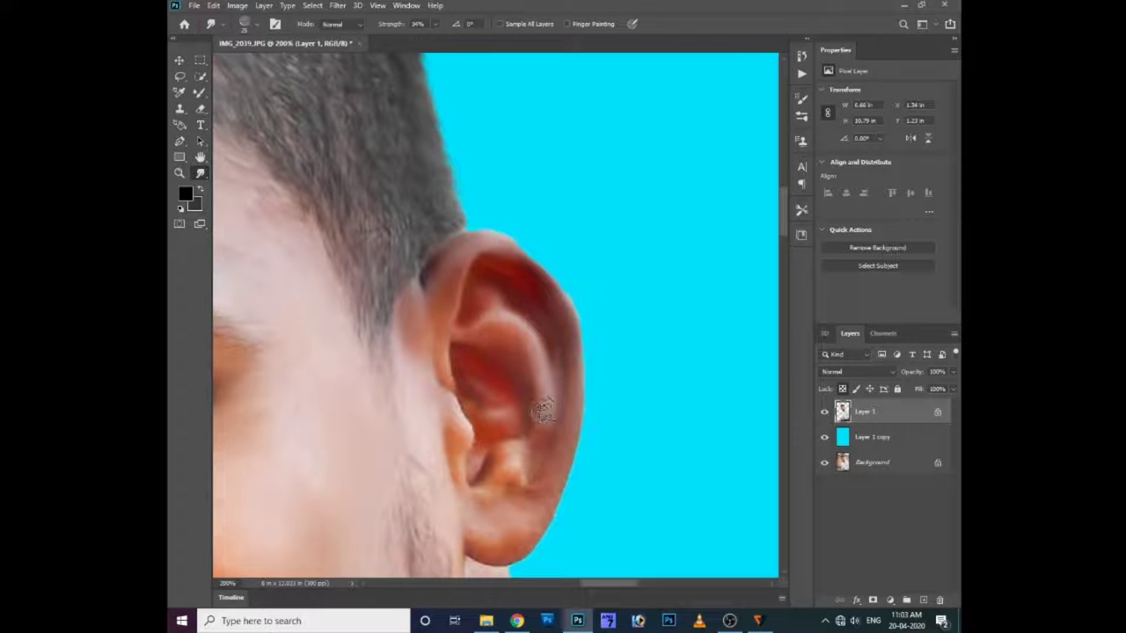
Smudge the ear and the neck around the tattoo into soft skin, checking the brush preset
{"action": "scroll", "coordinate": [552, 395], "scroll_direction": "down", "scroll_amount": 2}
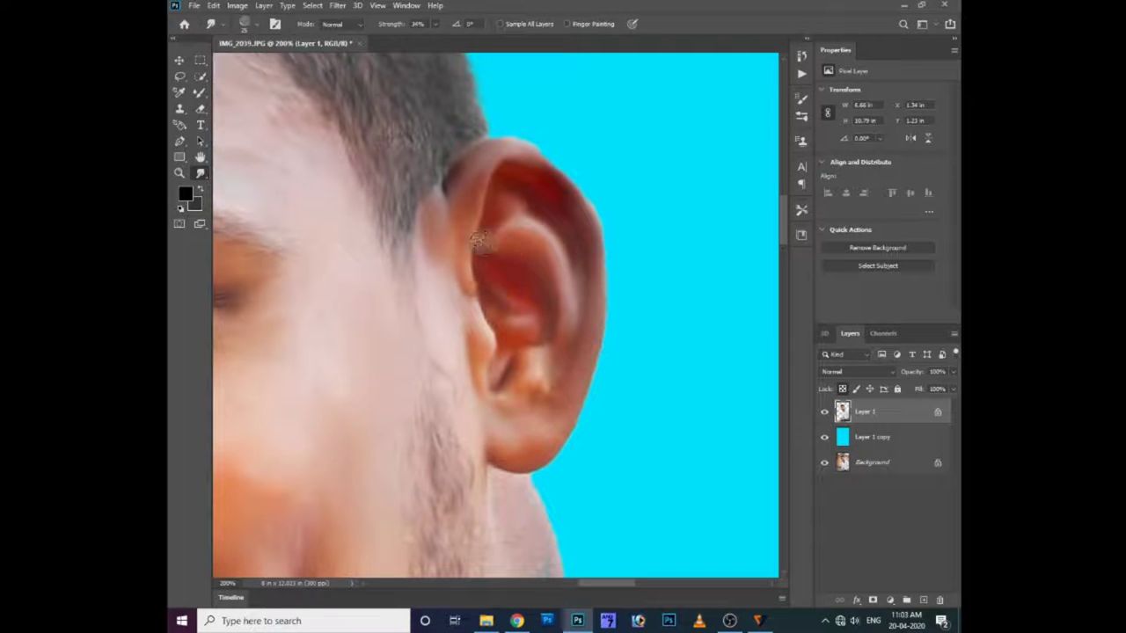
{"action": "scroll", "coordinate": [490, 261], "scroll_direction": "down", "scroll_amount": 1}
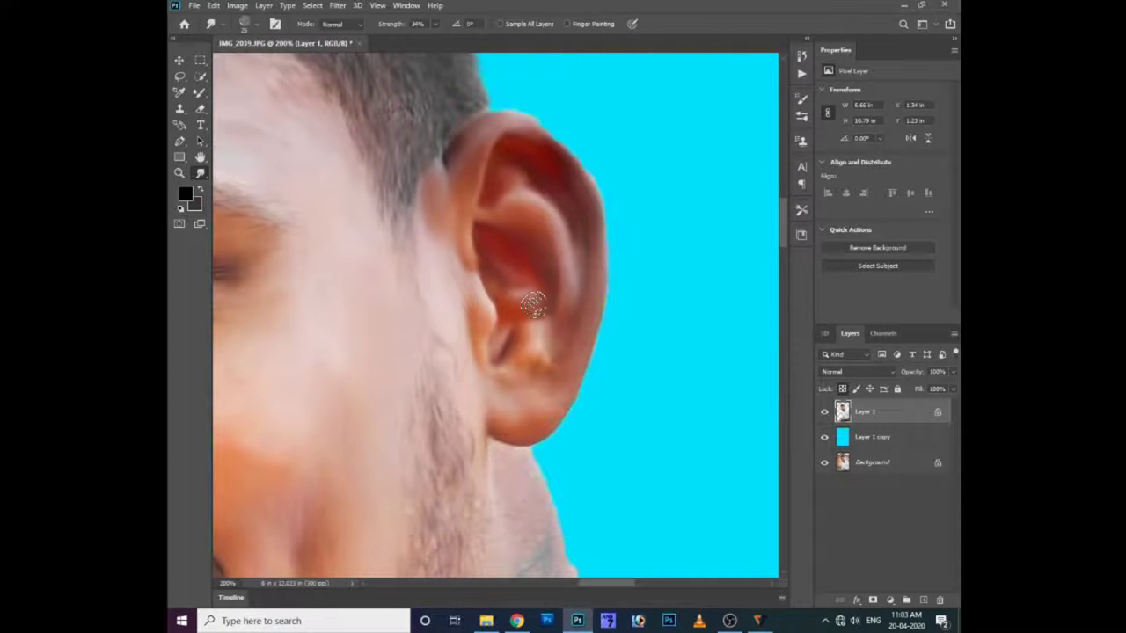
{"action": "scroll", "coordinate": [515, 325], "scroll_direction": "down", "scroll_amount": 2}
{"action": "scroll", "coordinate": [520, 396], "scroll_direction": "down", "scroll_amount": 3}
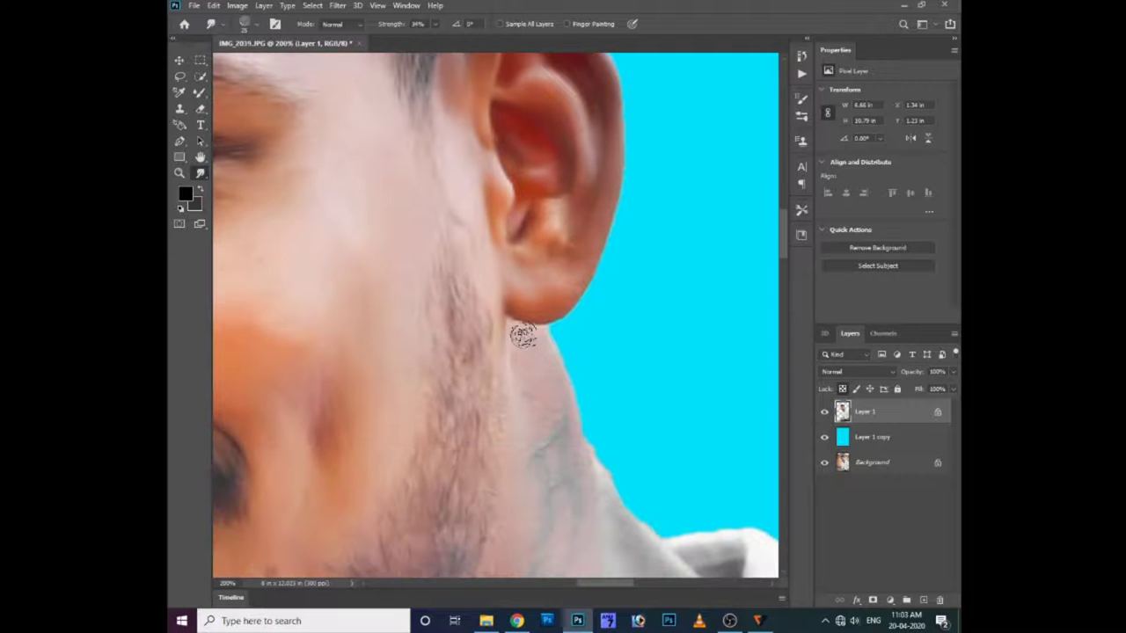
{"action": "scroll", "coordinate": [528, 330], "scroll_direction": "down", "scroll_amount": 1}
{"action": "scroll", "coordinate": [532, 330], "scroll_direction": "down", "scroll_amount": 3}
{"action": "scroll", "coordinate": [541, 351], "scroll_direction": "down", "scroll_amount": 2}
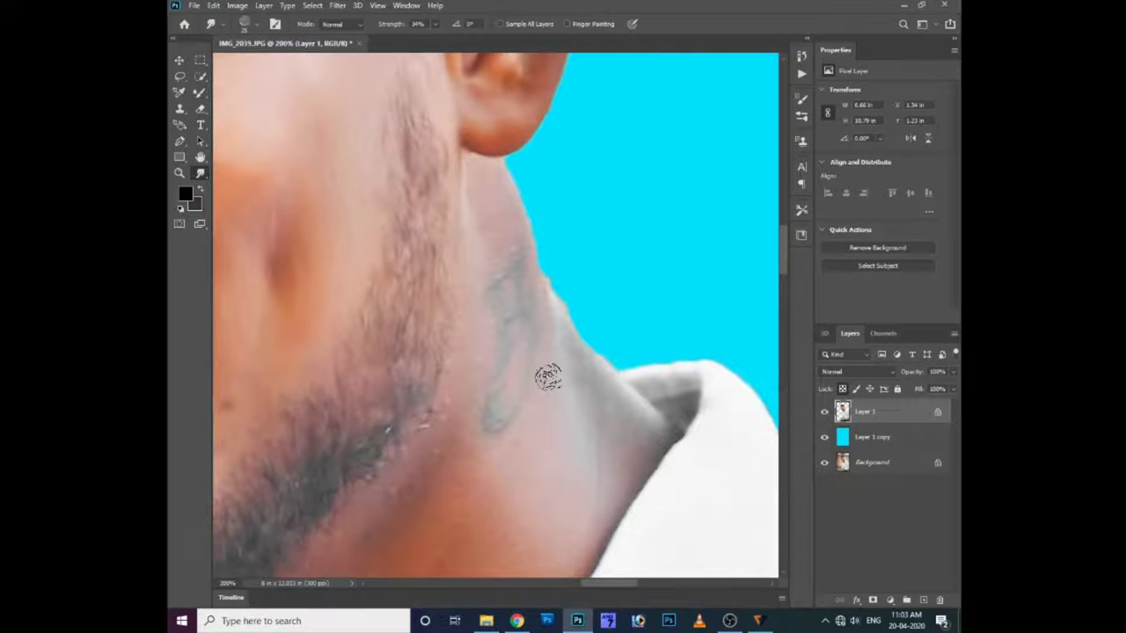
{"action": "scroll", "coordinate": [534, 326], "scroll_direction": "left", "scroll_amount": 2}
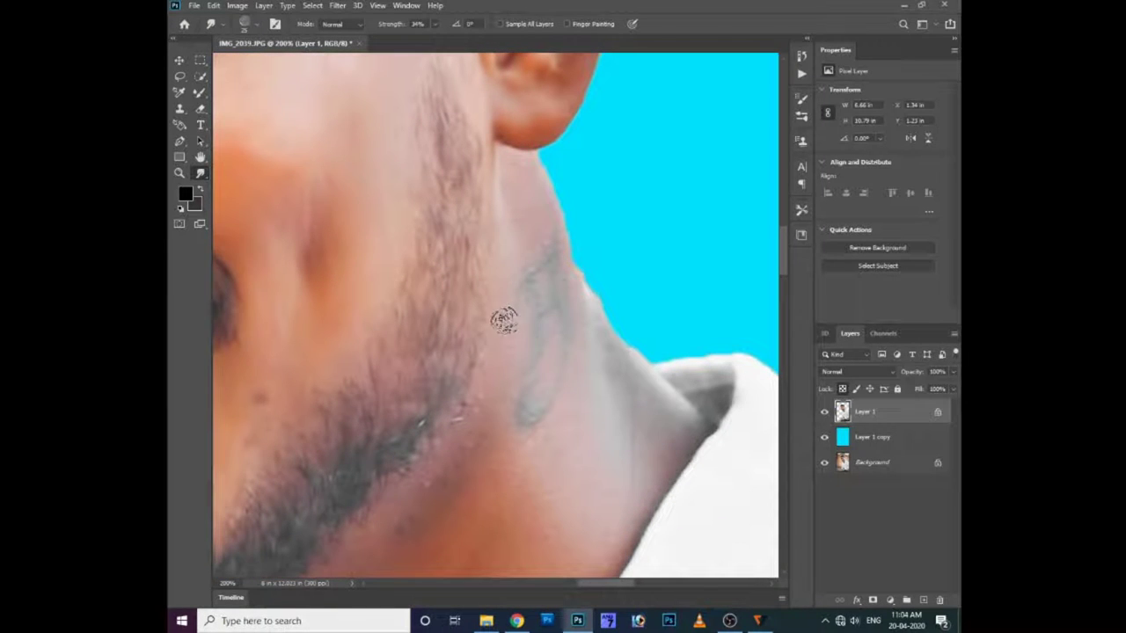
{"action": "scroll", "coordinate": [580, 343], "scroll_direction": "down", "scroll_amount": 2}
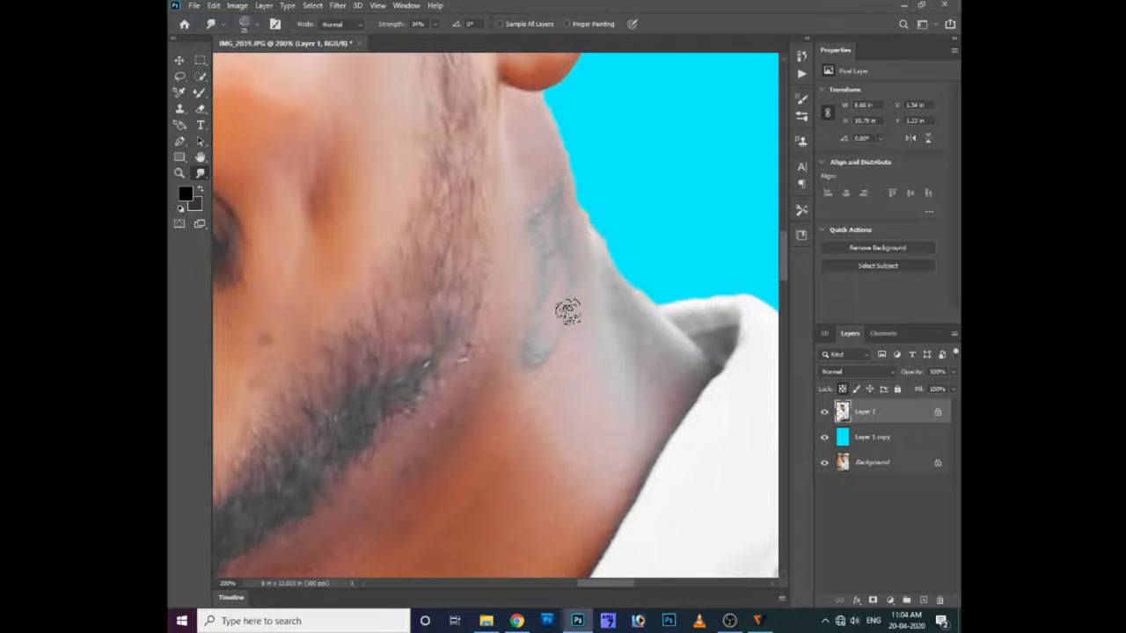
{"action": "right_click", "coordinate": [556, 297]}
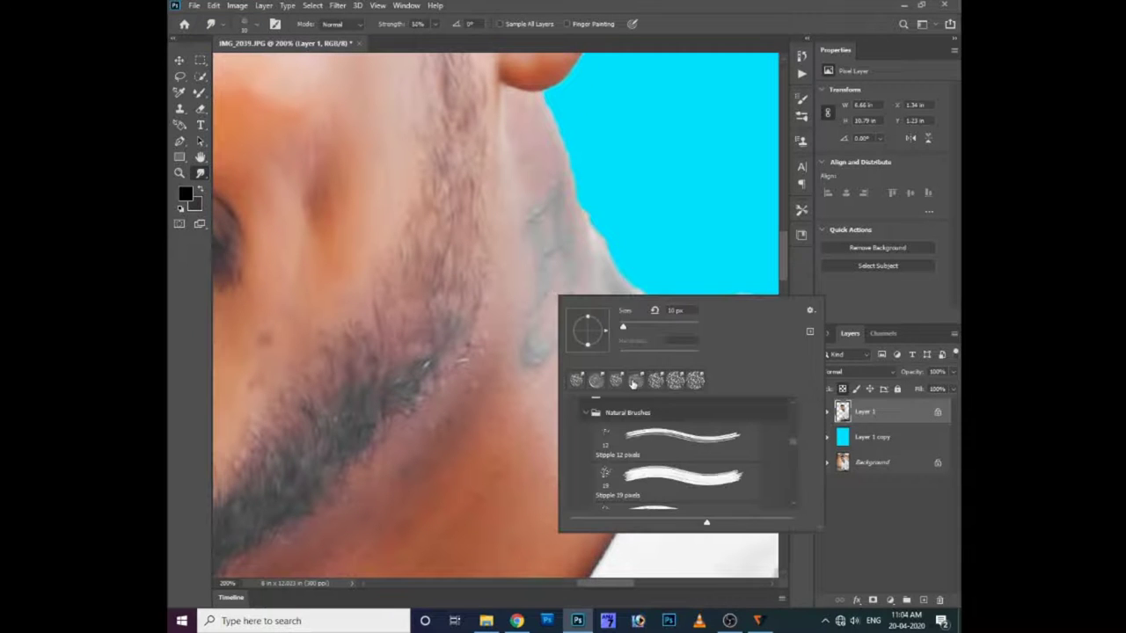
{"action": "left_click", "coordinate": [544, 162]}
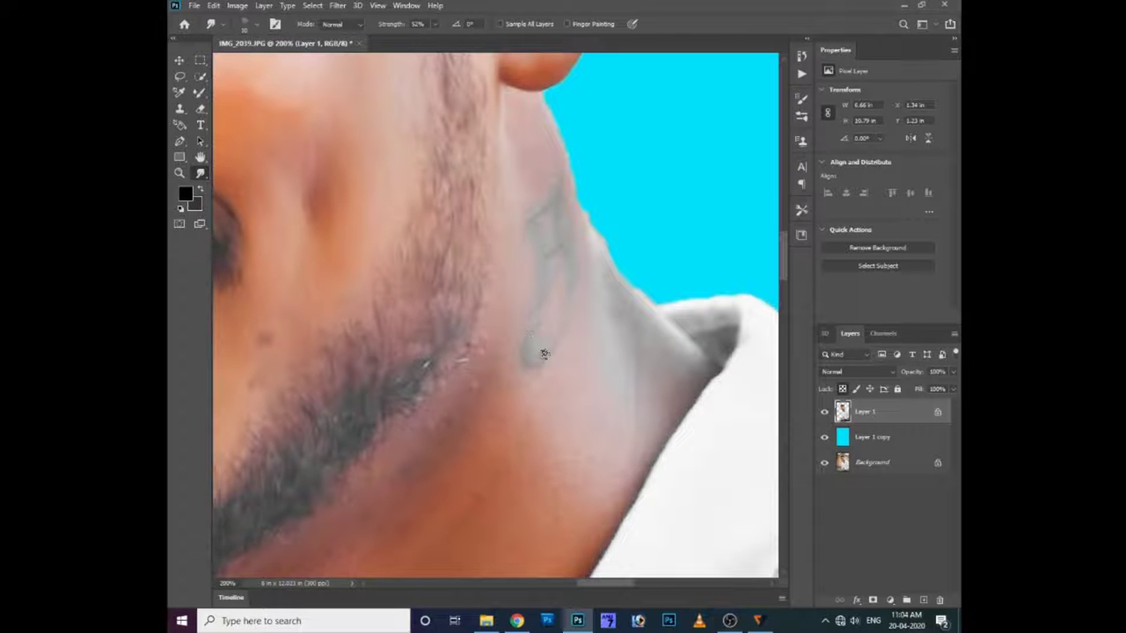
Try the Dodge tool with Range set to Shadows, then return to the Smudge tool
{"action": "key", "text": "o"}
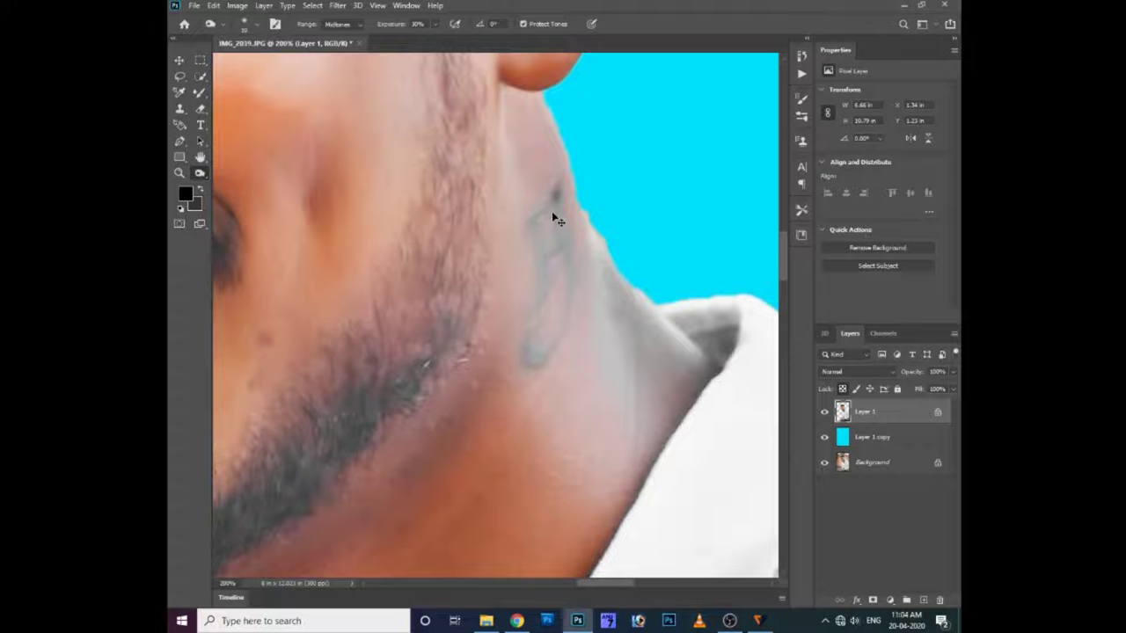
{"action": "left_click", "coordinate": [345, 30]}
{"action": "left_click", "coordinate": [343, 39]}
{"action": "right_click", "coordinate": [200, 174]}
{"action": "left_click", "coordinate": [241, 419]}
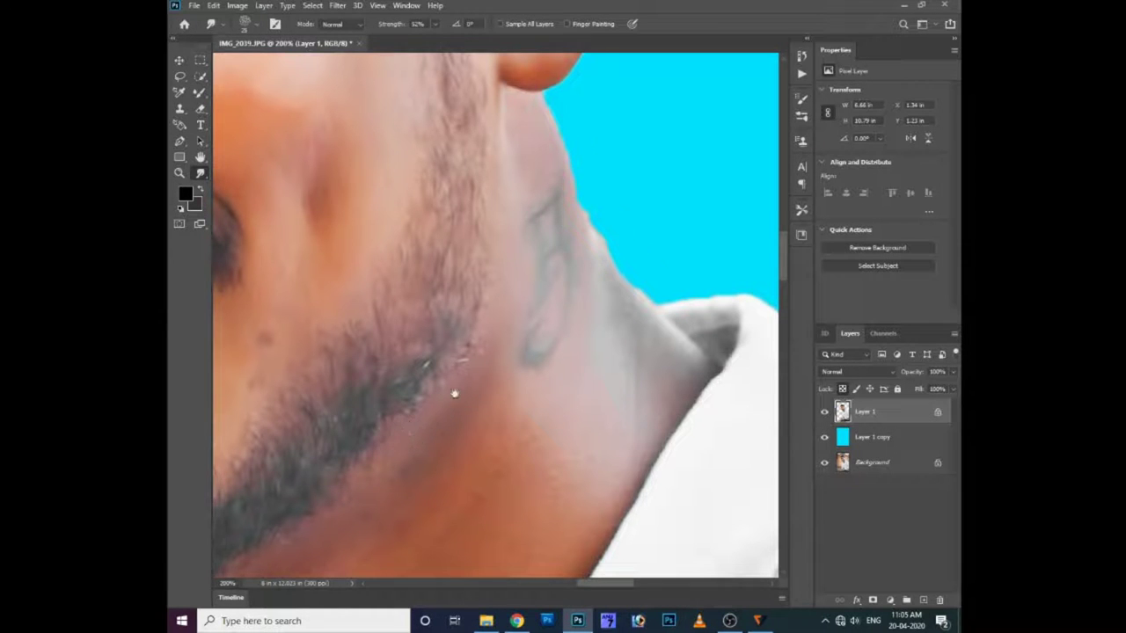
Smudge the lower neck shadow near the collar into smooth tones
{"action": "left_click_drag", "start_coordinate": [454, 393], "coordinate": [507, 340]}
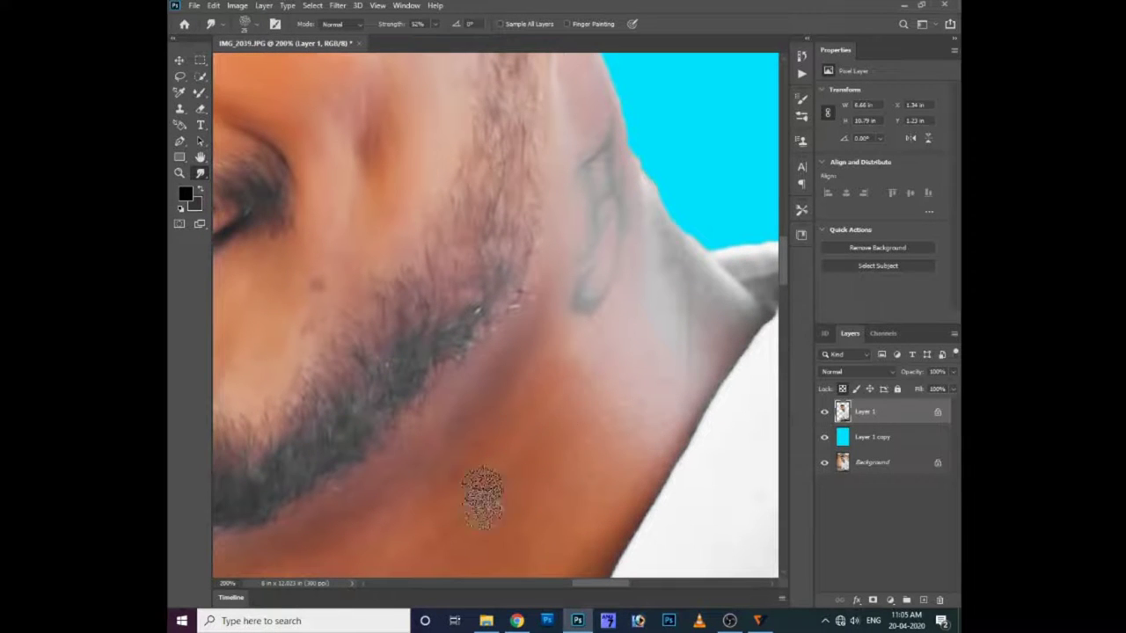
{"action": "left_click_drag", "start_coordinate": [569, 370], "coordinate": [659, 381]}
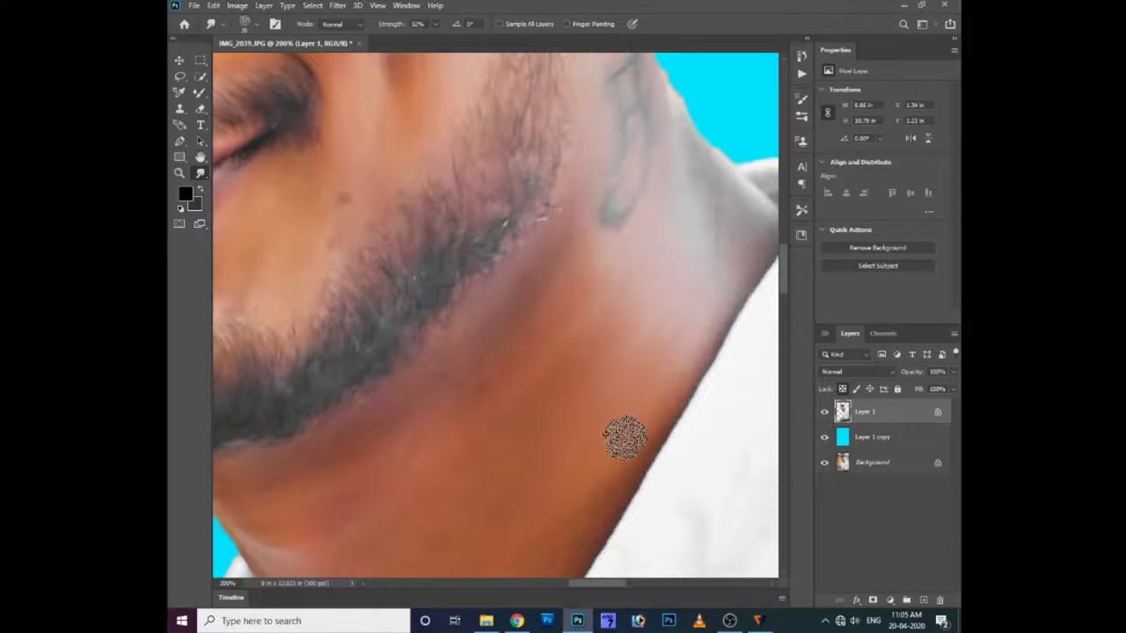
{"action": "left_click_drag", "start_coordinate": [606, 435], "coordinate": [641, 264]}
{"action": "mouse_move", "coordinate": [634, 195]}
{"action": "left_mouse_down"}
{"action": "mouse_move", "coordinate": [686, 244]}
{"action": "mouse_move", "coordinate": [654, 301]}
{"action": "mouse_move", "coordinate": [709, 267]}
{"action": "left_mouse_up"}
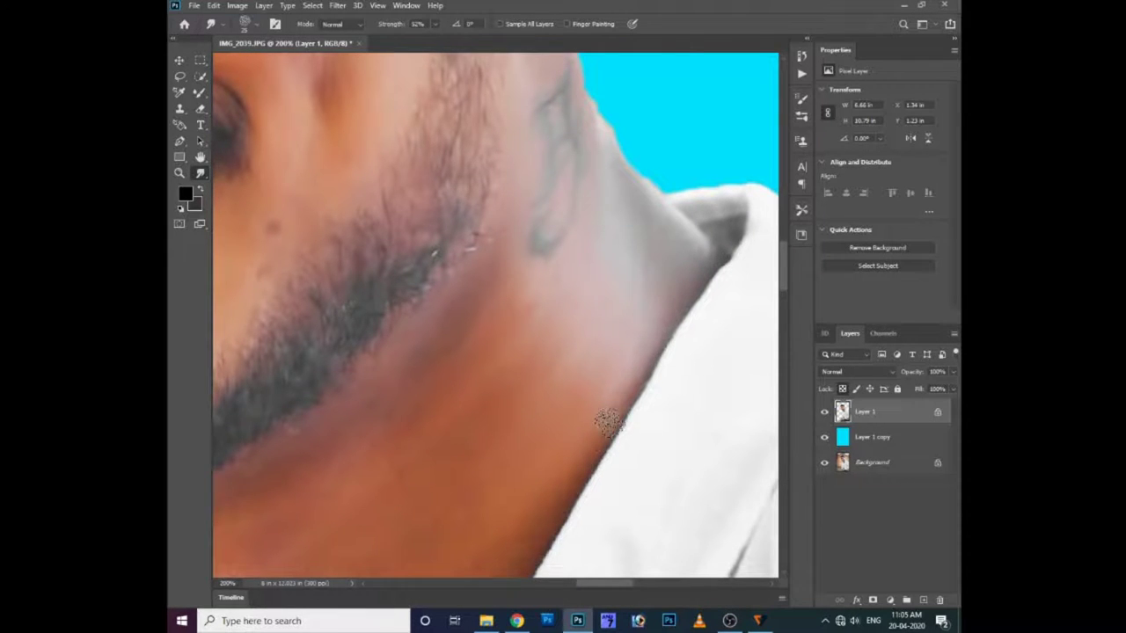
{"action": "left_click_drag", "start_coordinate": [606, 409], "coordinate": [618, 304]}
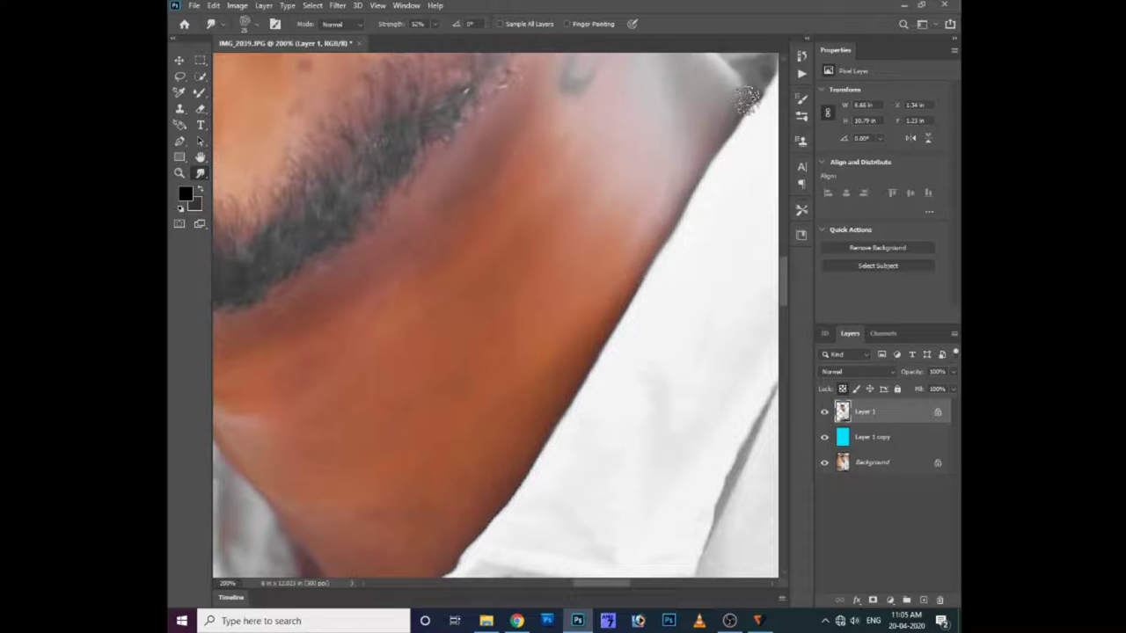
{"action": "left_click_drag", "start_coordinate": [563, 422], "coordinate": [558, 343]}
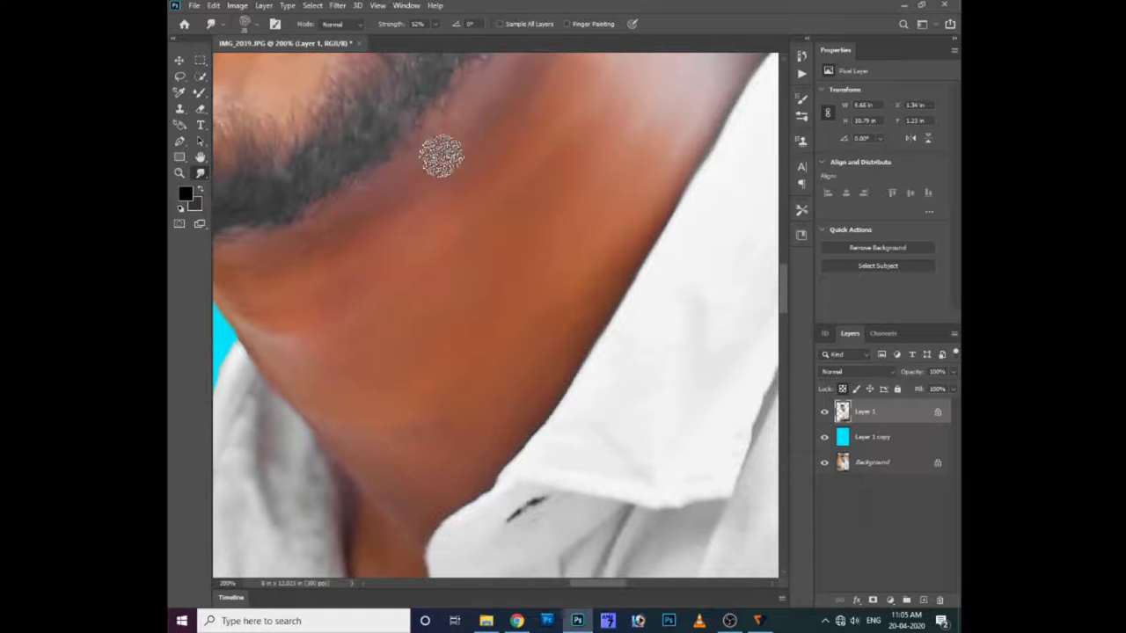
Smooth the collar edge and shirt fold, then zoom out to see face and shirt
{"action": "scroll", "coordinate": [498, 179], "scroll_direction": "left", "scroll_amount": 3}
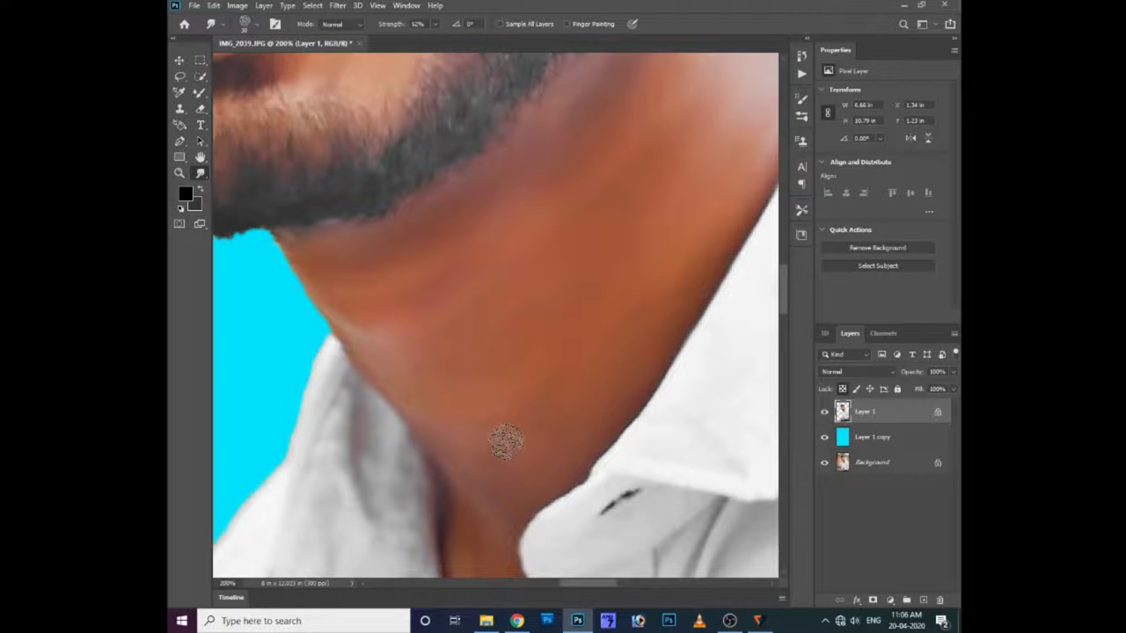
{"action": "scroll", "coordinate": [437, 307], "scroll_direction": "down", "scroll_amount": 3}
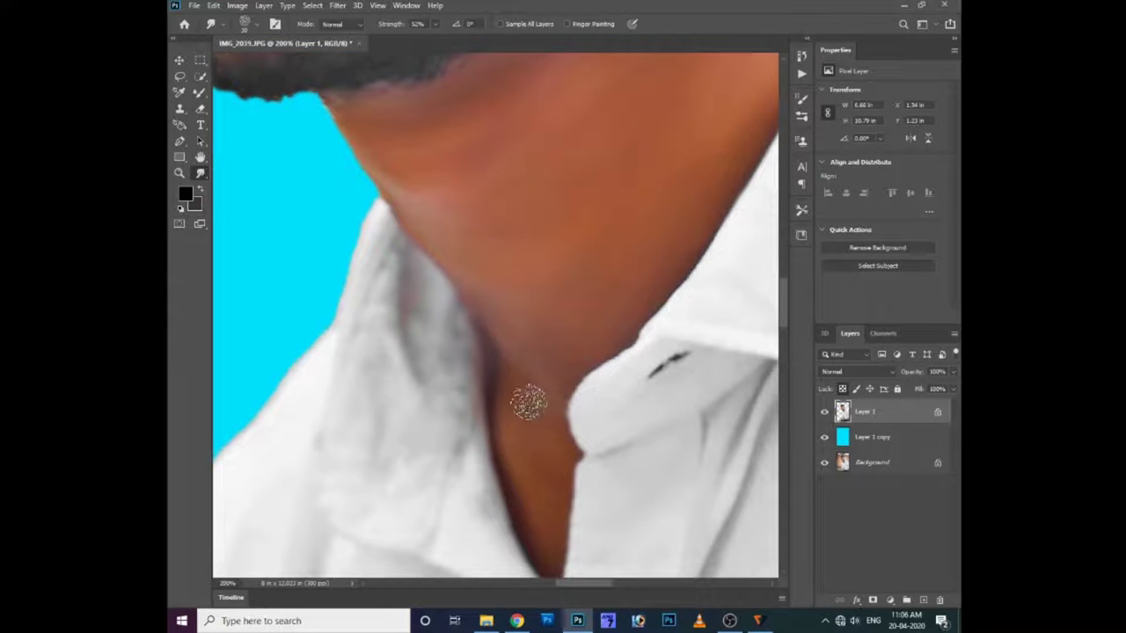
{"action": "scroll", "coordinate": [543, 424], "scroll_direction": "down", "scroll_amount": 2}
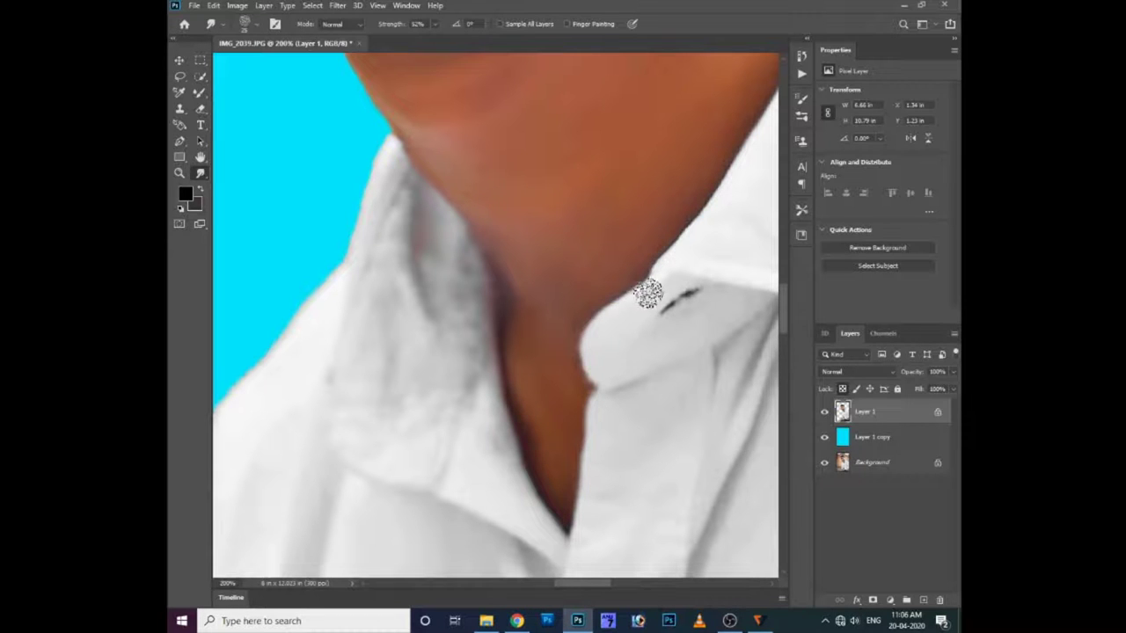
{"action": "scroll", "coordinate": [616, 407], "scroll_direction": "down", "scroll_amount": 2}
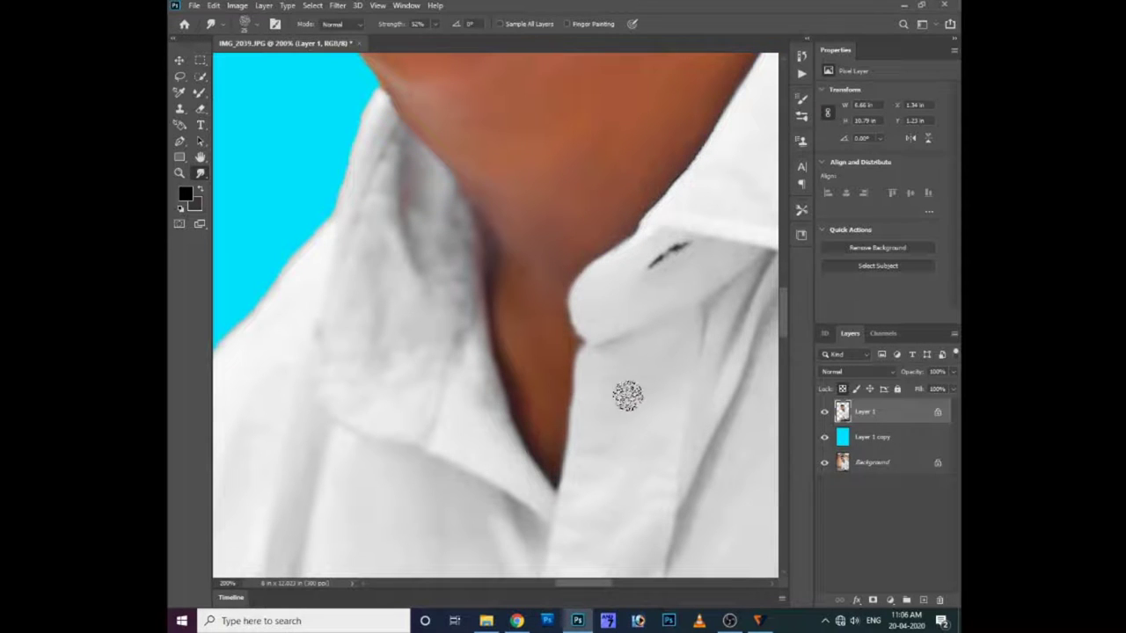
{"action": "scroll", "coordinate": [652, 442], "scroll_direction": "up", "scroll_amount": 4}
{"action": "scroll", "coordinate": [478, 352], "scroll_direction": "right", "scroll_amount": 5}
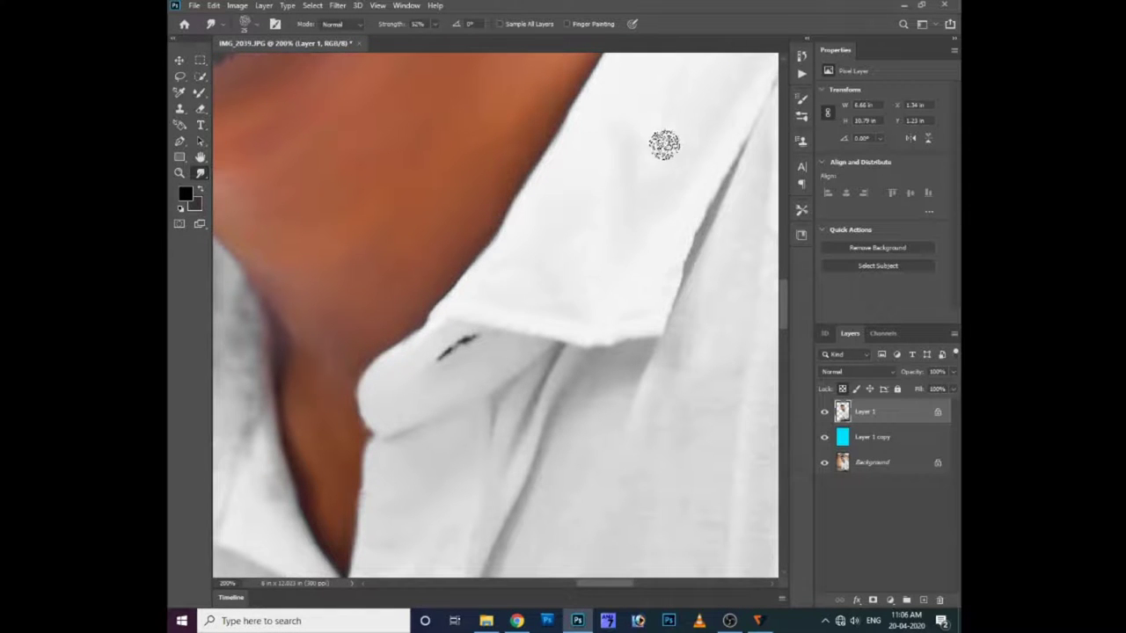
{"action": "key", "text": "ctrl+minus"}
{"action": "key", "text": "ctrl+minus"}
{"action": "key", "text": "ctrl+minus"}
Darken the white shirt's shoulder and sleeve with the Burn tool set to Midtones
{"action": "right_click", "coordinate": [200, 173]}
{"action": "left_click", "coordinate": [220, 185]}
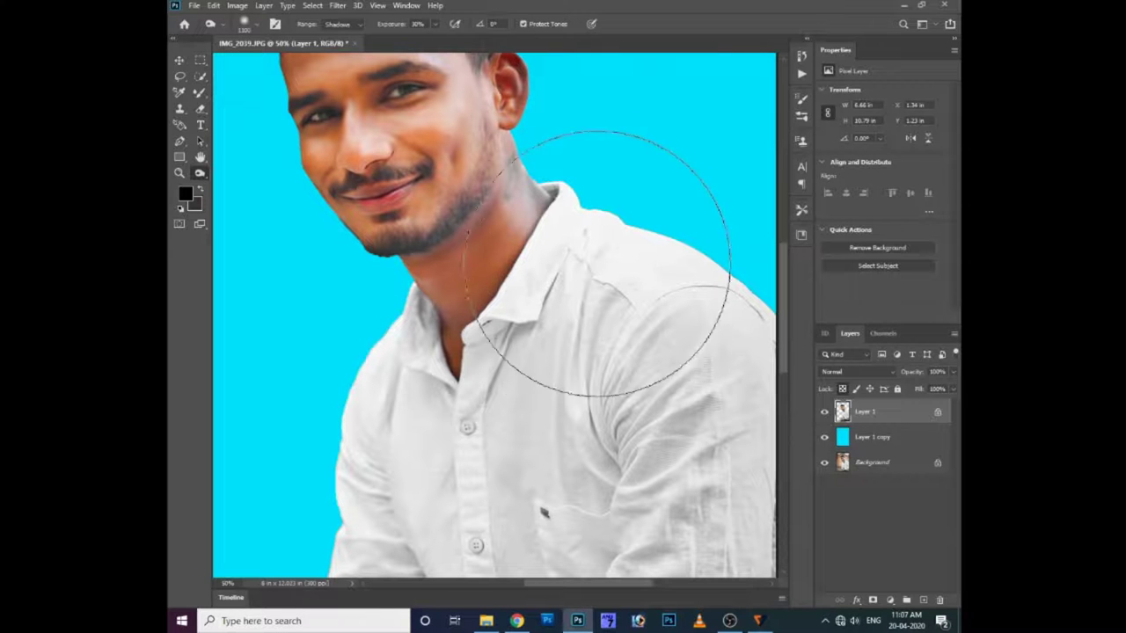
{"action": "left_click", "coordinate": [357, 29]}
{"action": "left_click", "coordinate": [338, 38]}
{"action": "left_click_drag", "start_coordinate": [608, 284], "coordinate": [595, 278]}
{"action": "mouse_move", "coordinate": [422, 444]}
{"action": "left_mouse_down"}
{"action": "mouse_move", "coordinate": [409, 472]}
{"action": "mouse_move", "coordinate": [648, 264]}
{"action": "mouse_move", "coordinate": [623, 226]}
{"action": "mouse_move", "coordinate": [624, 470]}
{"action": "left_mouse_up"}
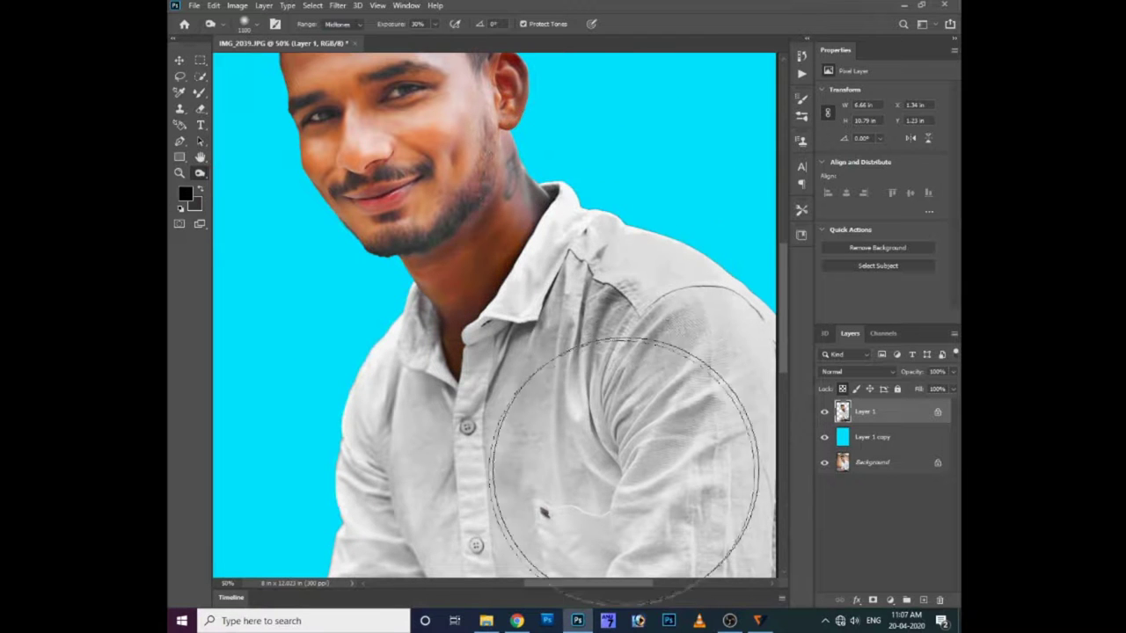
{"action": "left_click_drag", "start_coordinate": [737, 440], "coordinate": [641, 414]}
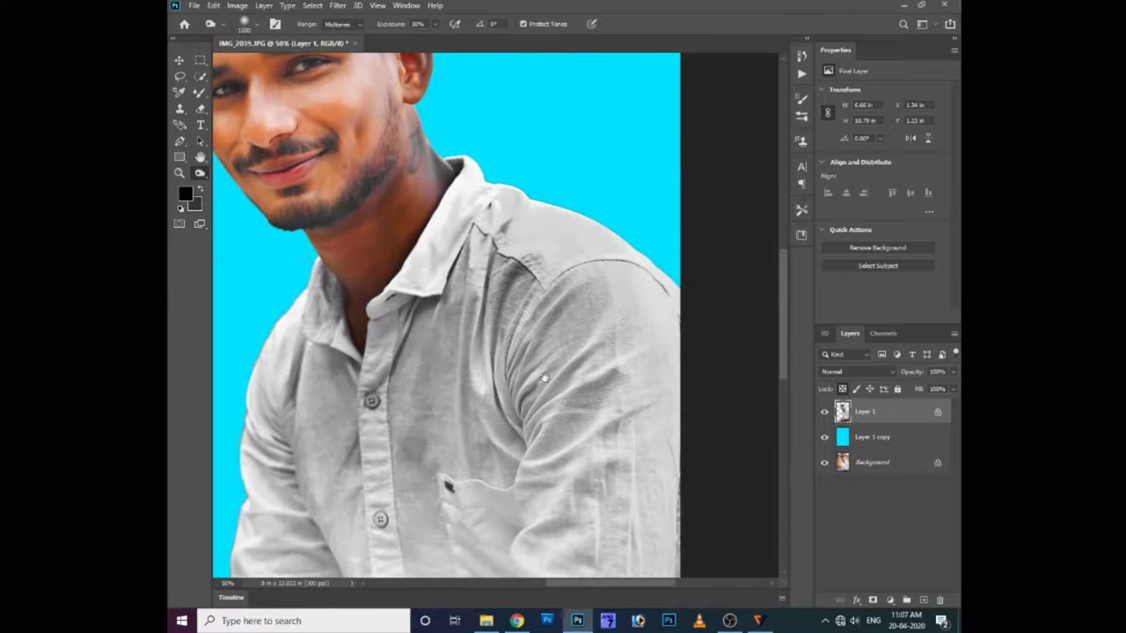
{"action": "key", "text": "ctrl+plus"}
{"action": "right_click", "coordinate": [550, 213]}
{"action": "key", "text": "Escape"}
{"action": "right_click", "coordinate": [200, 173]}
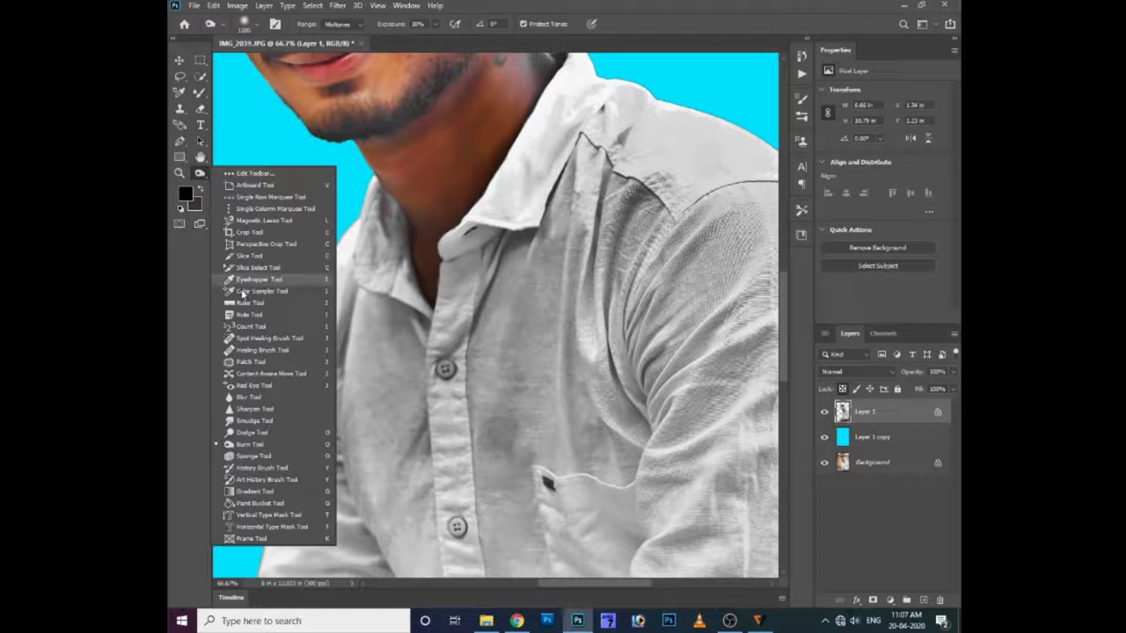
Return to the Smudge tool and smooth the shirt placket edge at 100% zoom
{"action": "left_click", "coordinate": [237, 420]}
{"action": "key", "text": "ctrl+plus"}
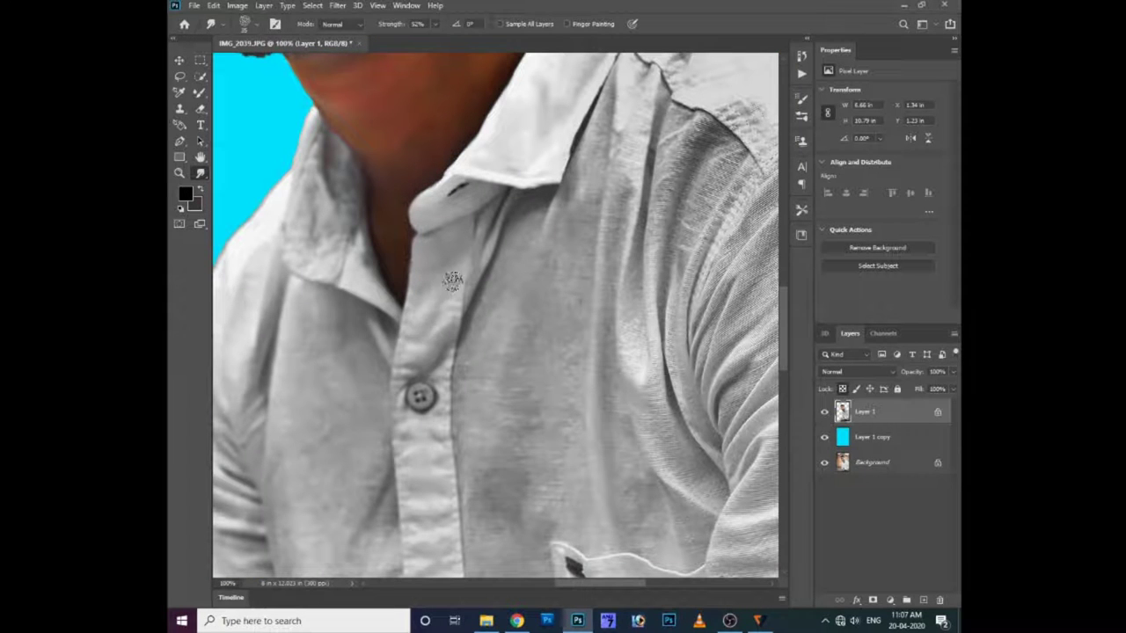
{"action": "left_click_drag", "start_coordinate": [445, 359], "coordinate": [464, 318]}
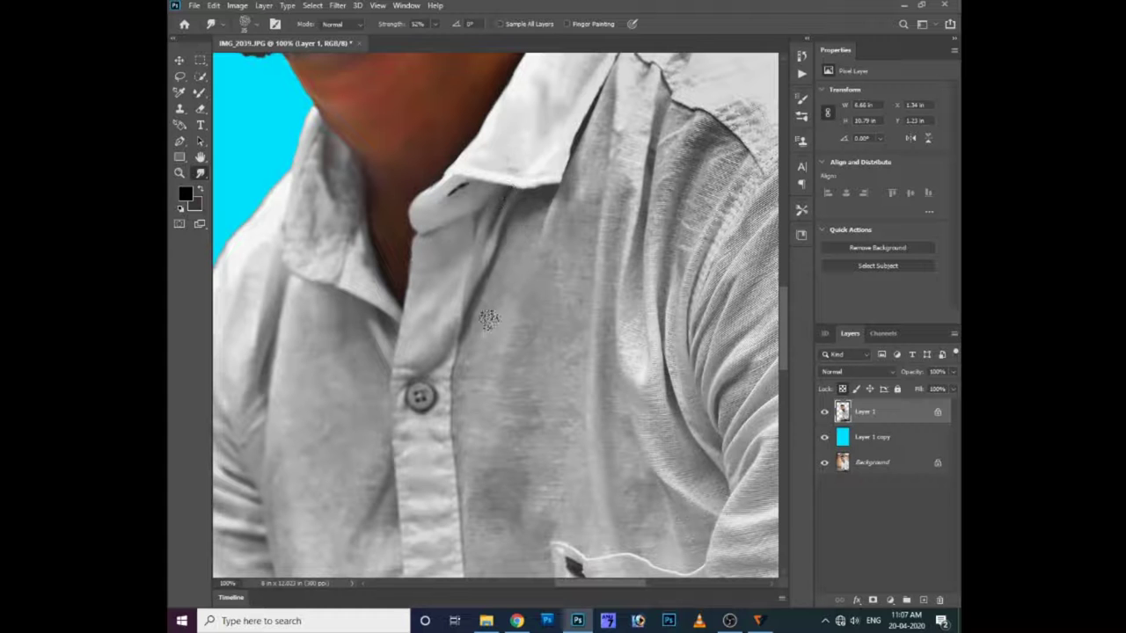
{"action": "key", "text": "ctrl+plus"}
At 200% zoom, smudge the grey speckled shading along the white collar smoother
{"action": "scroll", "coordinate": [550, 181], "scroll_direction": "up", "scroll_amount": 4}
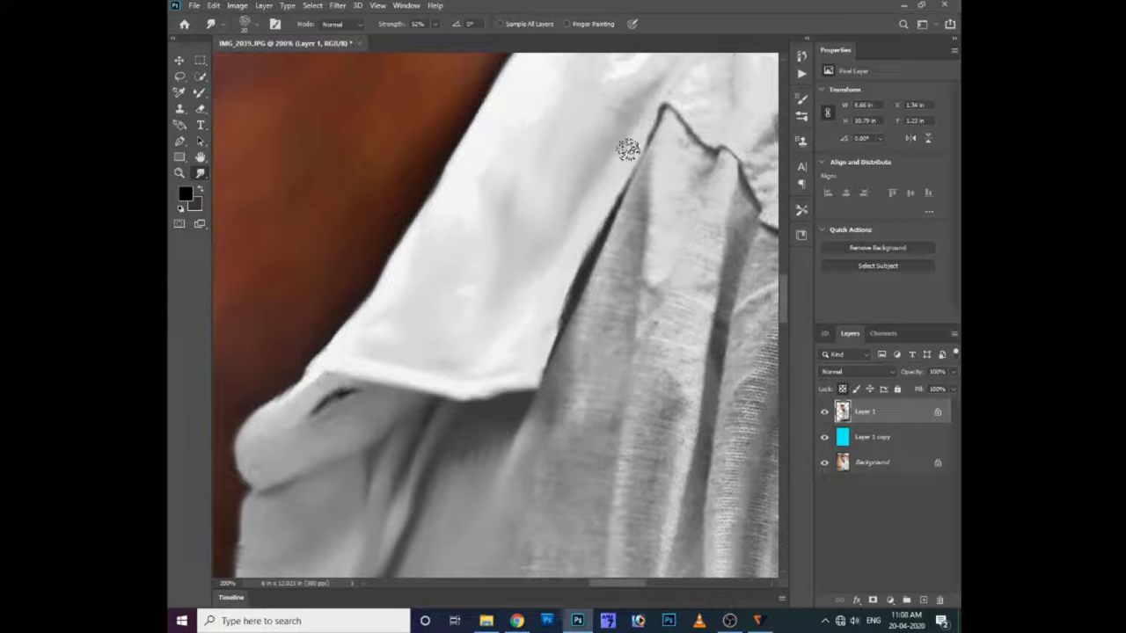
{"action": "left_click_drag", "start_coordinate": [608, 120], "coordinate": [585, 211]}
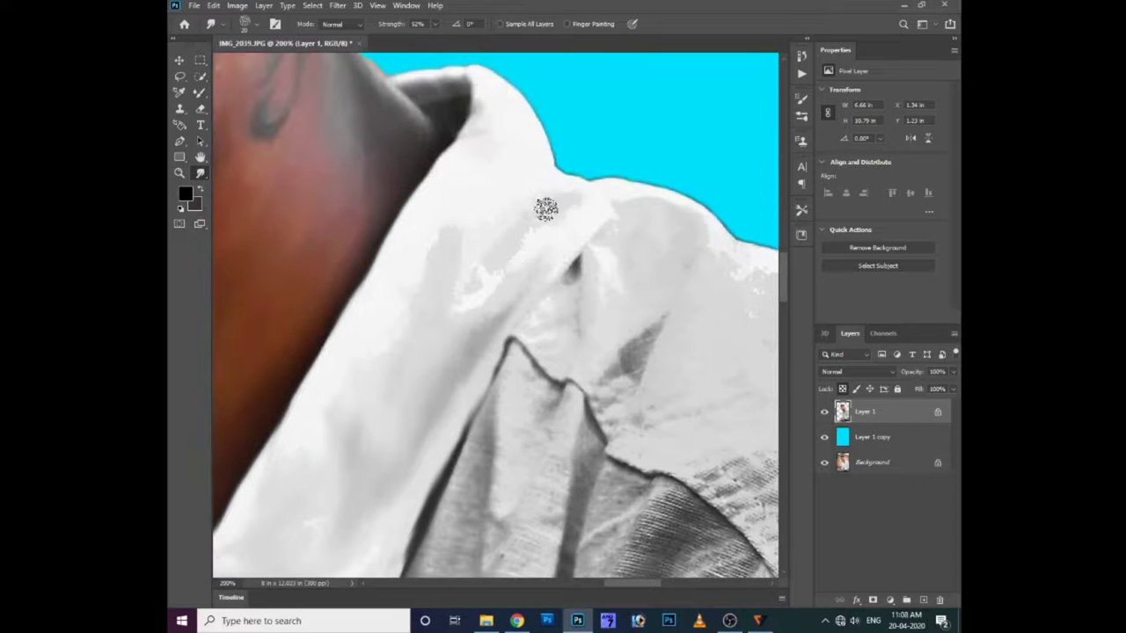
{"action": "left_click_drag", "start_coordinate": [332, 419], "coordinate": [477, 123]}
{"action": "mouse_move", "coordinate": [504, 276]}
{"action": "left_mouse_down"}
{"action": "mouse_move", "coordinate": [456, 150]}
{"action": "mouse_move", "coordinate": [466, 170]}
{"action": "left_mouse_up"}
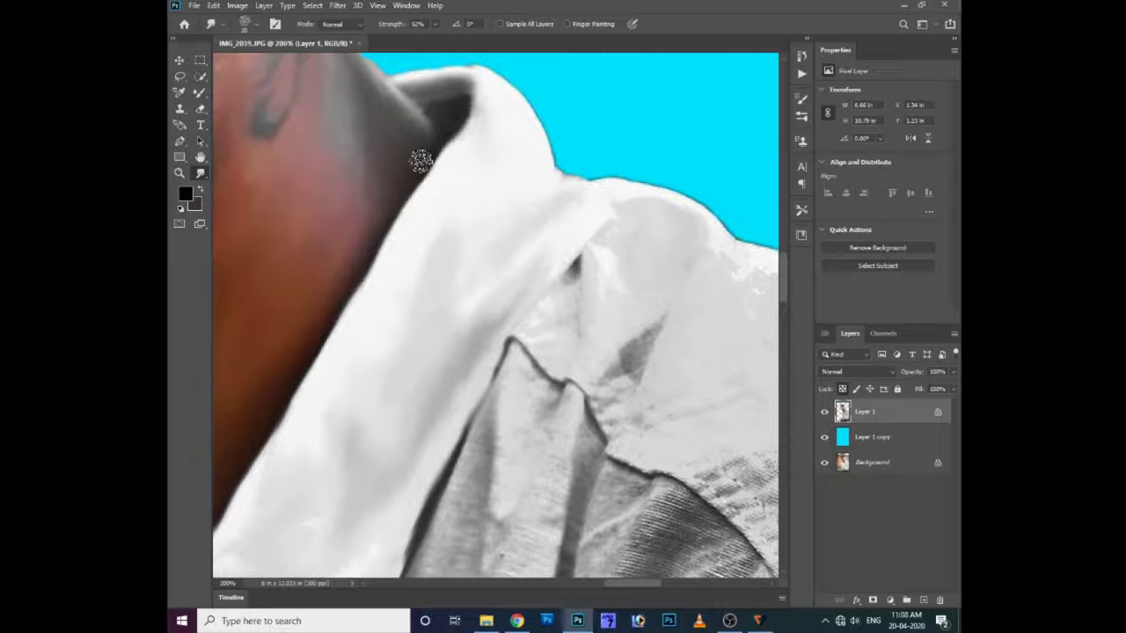
{"action": "left_click_drag", "start_coordinate": [678, 226], "coordinate": [575, 215]}
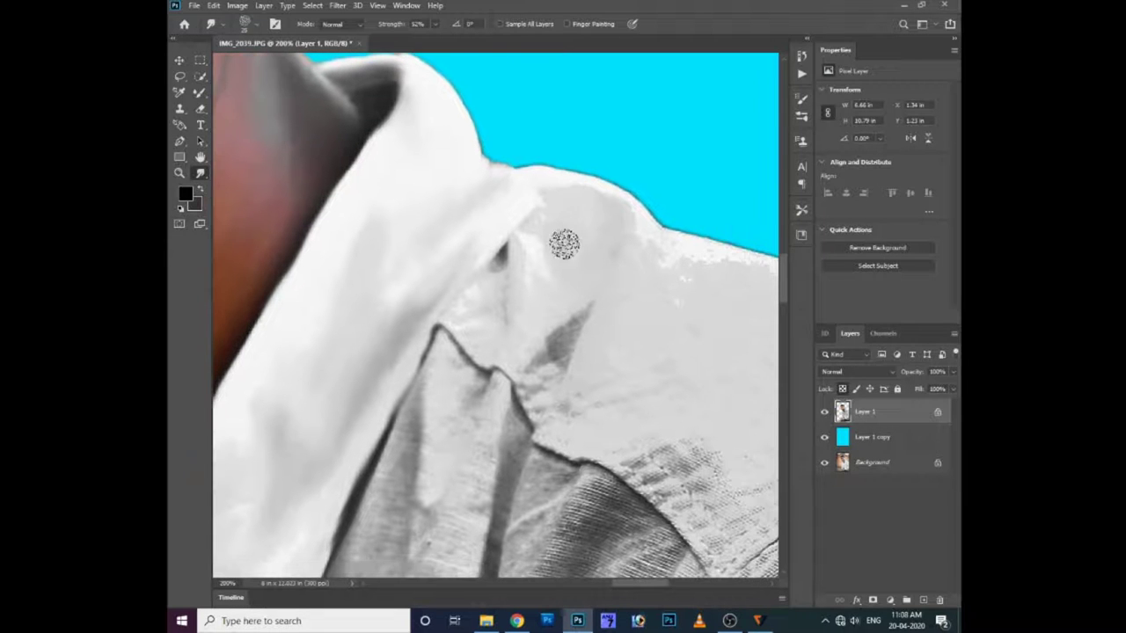
{"action": "mouse_move", "coordinate": [552, 290]}
{"action": "left_mouse_down"}
{"action": "mouse_move", "coordinate": [515, 213]}
{"action": "mouse_move", "coordinate": [548, 381]}
{"action": "mouse_move", "coordinate": [441, 337]}
{"action": "left_mouse_up"}
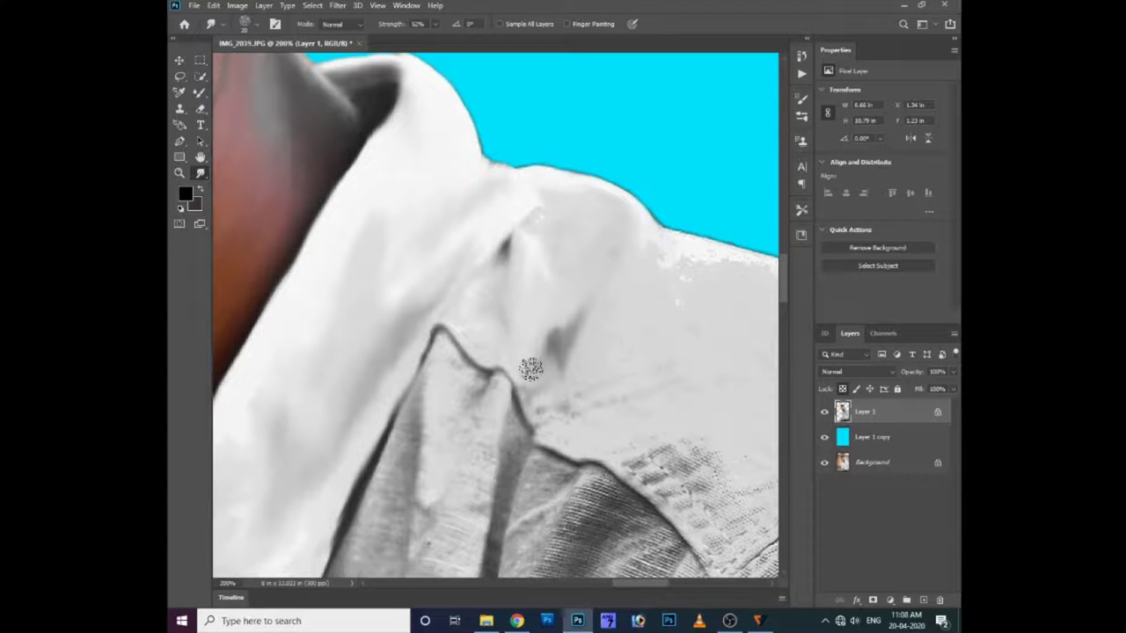
{"action": "left_click_drag", "start_coordinate": [596, 438], "coordinate": [532, 368]}
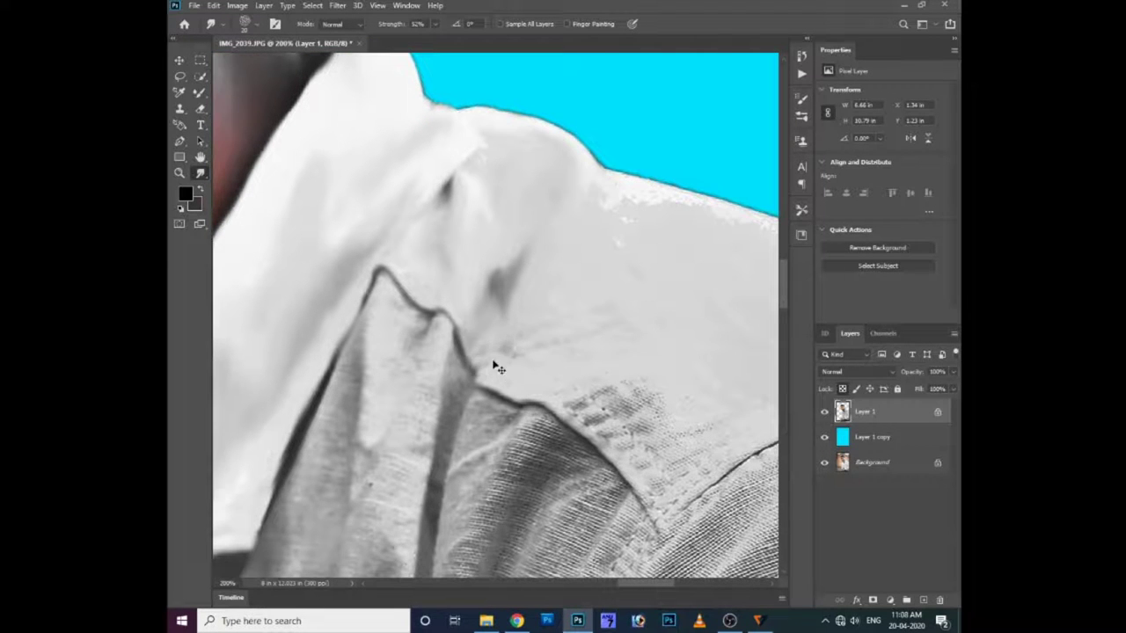
Smudge the collar-edge stitching smooth and blend the shoulder seam line into the fabric
{"action": "scroll", "coordinate": [576, 234], "scroll_direction": "right", "scroll_amount": 5}
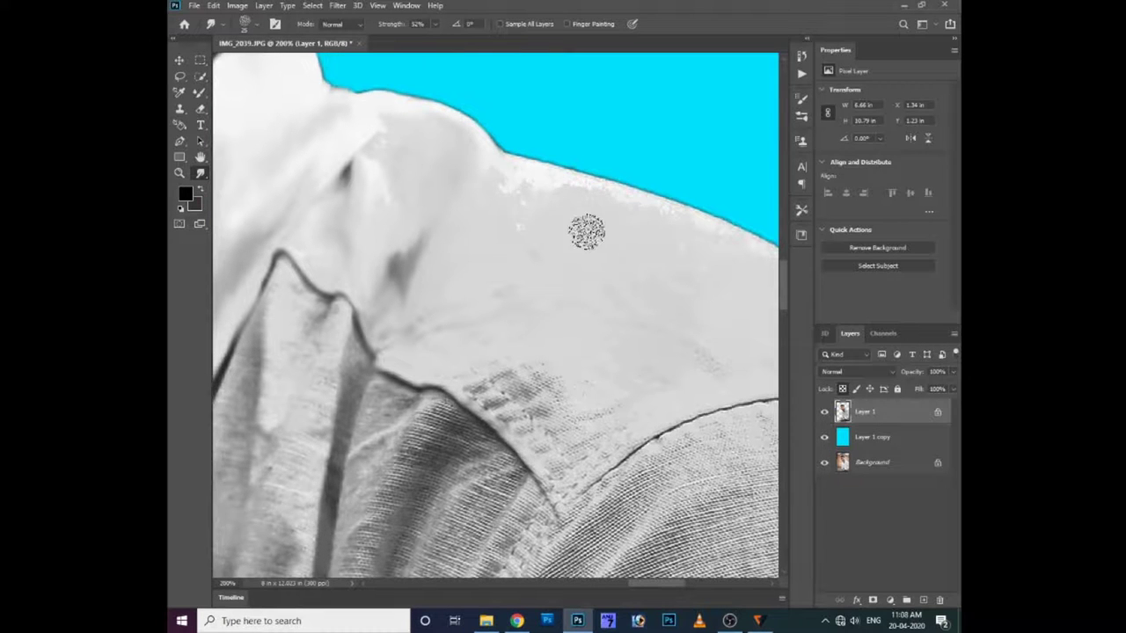
{"action": "scroll", "coordinate": [522, 221], "scroll_direction": "right", "scroll_amount": 5}
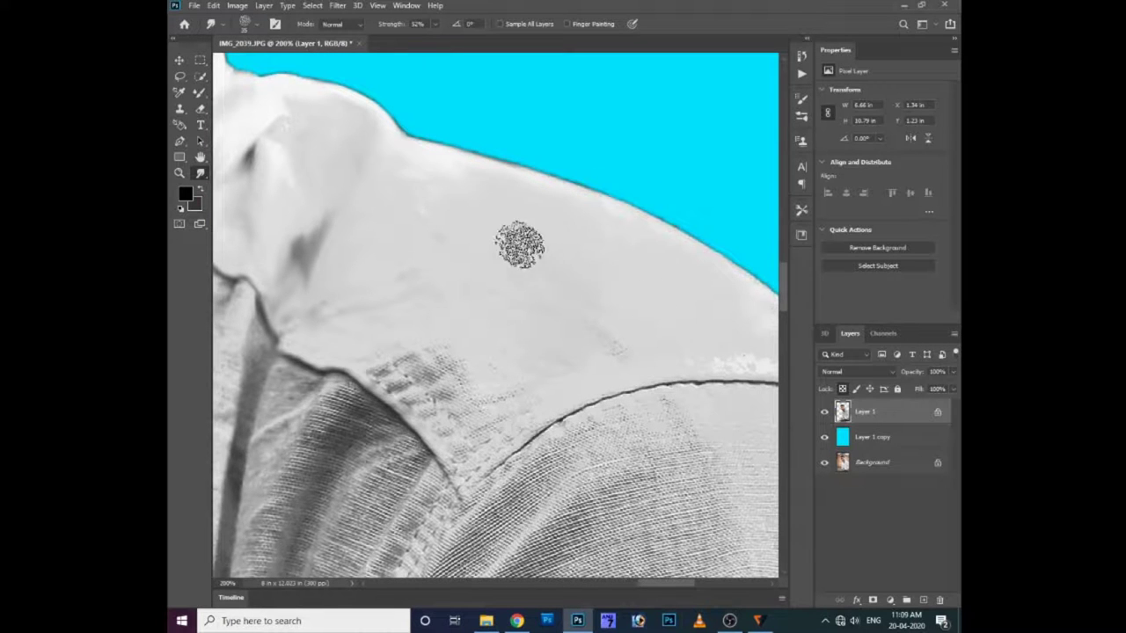
{"action": "left_click_drag", "start_coordinate": [469, 414], "coordinate": [402, 373]}
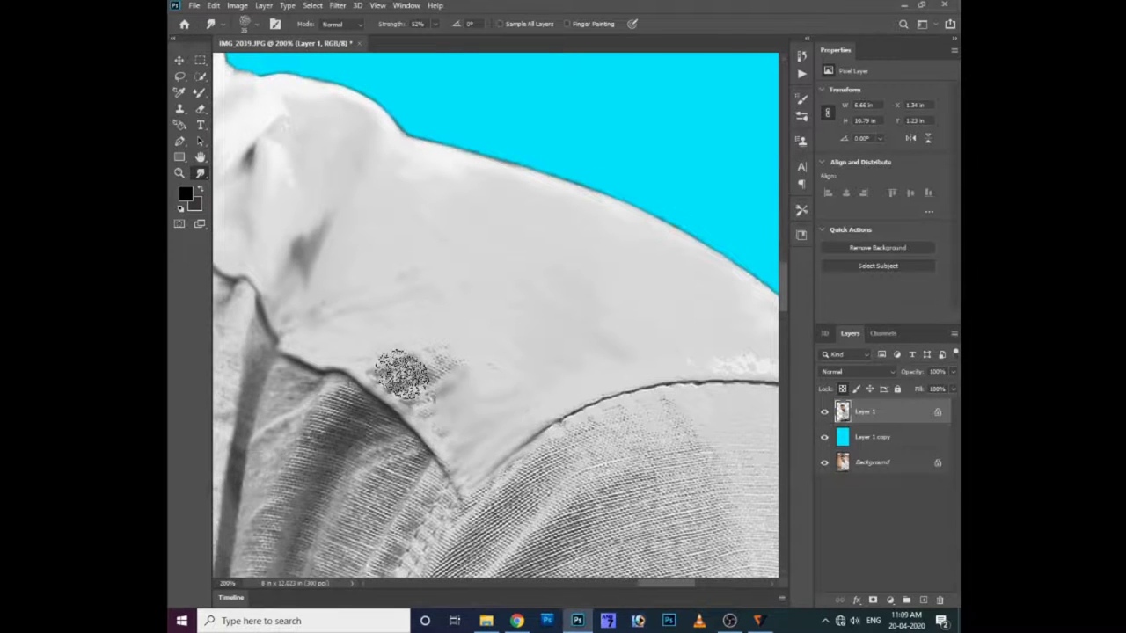
{"action": "scroll", "coordinate": [458, 339], "scroll_direction": "right", "scroll_amount": 10}
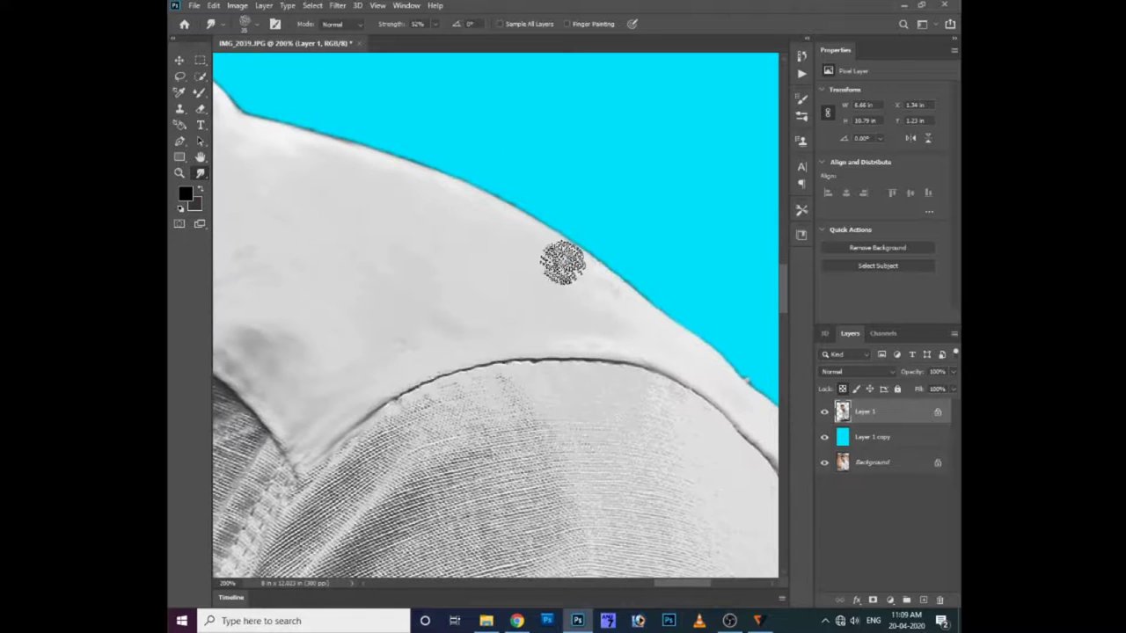
{"action": "scroll", "coordinate": [562, 262], "scroll_direction": "down", "scroll_amount": 3}
{"action": "left_click_drag", "start_coordinate": [648, 326], "coordinate": [708, 444]}
{"action": "mouse_move", "coordinate": [536, 319]}
{"action": "left_mouse_down"}
{"action": "mouse_move", "coordinate": [485, 309]}
{"action": "mouse_move", "coordinate": [533, 259]}
{"action": "left_mouse_up"}
Smear the collar edge and the woven texture along the left fold into soft strokes
{"action": "scroll", "coordinate": [501, 299], "scroll_direction": "down", "scroll_amount": 3}
{"action": "scroll", "coordinate": [492, 264], "scroll_direction": "down", "scroll_amount": 2}
{"action": "scroll", "coordinate": [433, 272], "scroll_direction": "down", "scroll_amount": 2}
{"action": "scroll", "coordinate": [422, 255], "scroll_direction": "left", "scroll_amount": 2}
{"action": "mouse_move", "coordinate": [413, 216]}
{"action": "left_mouse_down"}
{"action": "mouse_move", "coordinate": [440, 260]}
{"action": "mouse_move", "coordinate": [334, 180]}
{"action": "mouse_move", "coordinate": [268, 325]}
{"action": "mouse_move", "coordinate": [303, 400]}
{"action": "left_mouse_up"}
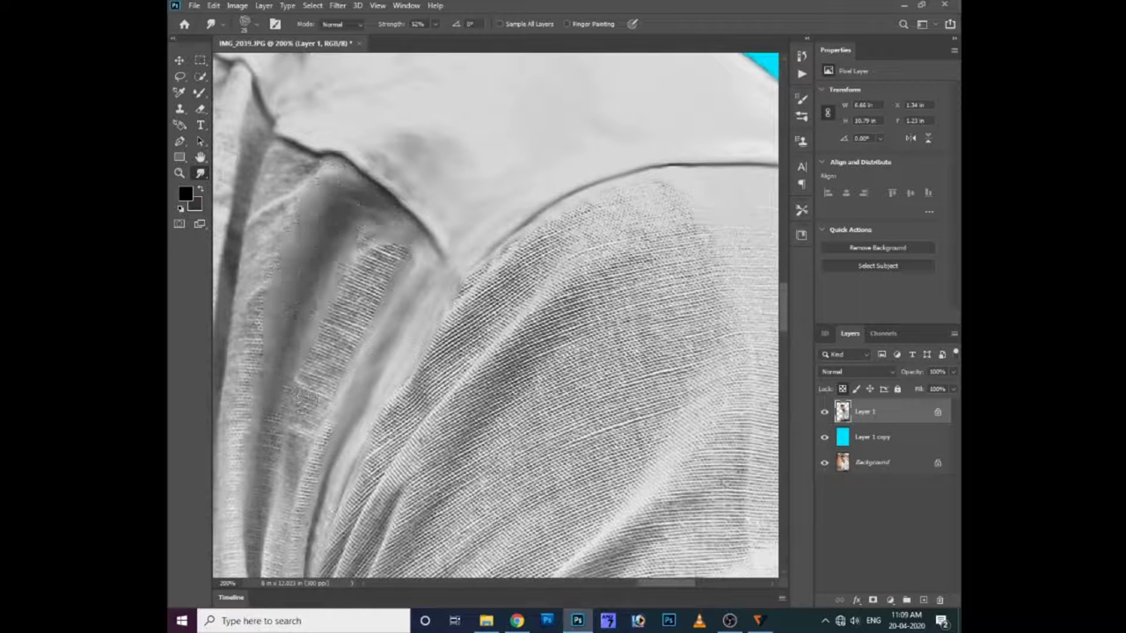
{"action": "scroll", "coordinate": [351, 368], "scroll_direction": "up", "scroll_amount": 1}
{"action": "scroll", "coordinate": [351, 368], "scroll_direction": "left", "scroll_amount": 2}
{"action": "mouse_move", "coordinate": [351, 368]}
{"action": "left_mouse_down"}
{"action": "mouse_move", "coordinate": [327, 477]}
{"action": "mouse_move", "coordinate": [395, 202]}
{"action": "mouse_move", "coordinate": [328, 159]}
{"action": "mouse_move", "coordinate": [323, 241]}
{"action": "mouse_move", "coordinate": [337, 280]}
{"action": "mouse_move", "coordinate": [294, 372]}
{"action": "mouse_move", "coordinate": [454, 481]}
{"action": "mouse_move", "coordinate": [578, 226]}
{"action": "mouse_move", "coordinate": [642, 194]}
{"action": "left_mouse_up"}
Move down to the textured sleeve fold and soften its edge with smudge strokes
{"action": "scroll", "coordinate": [295, 378], "scroll_direction": "down", "scroll_amount": 2}
{"action": "scroll", "coordinate": [427, 206], "scroll_direction": "up", "scroll_amount": 5}
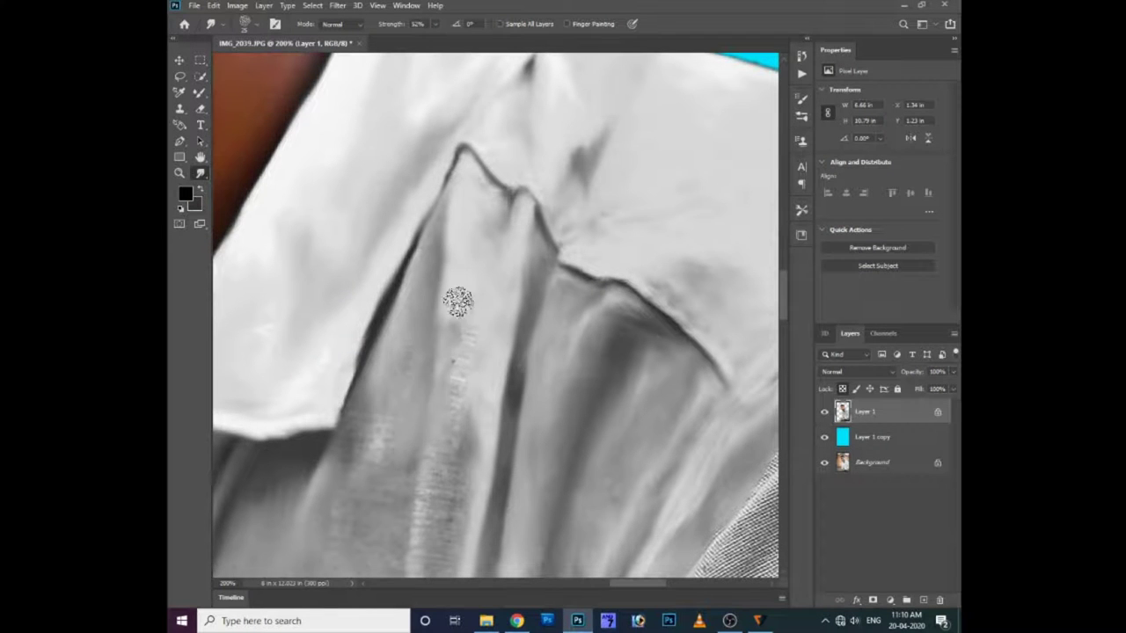
{"action": "scroll", "coordinate": [458, 301], "scroll_direction": "down", "scroll_amount": 3}
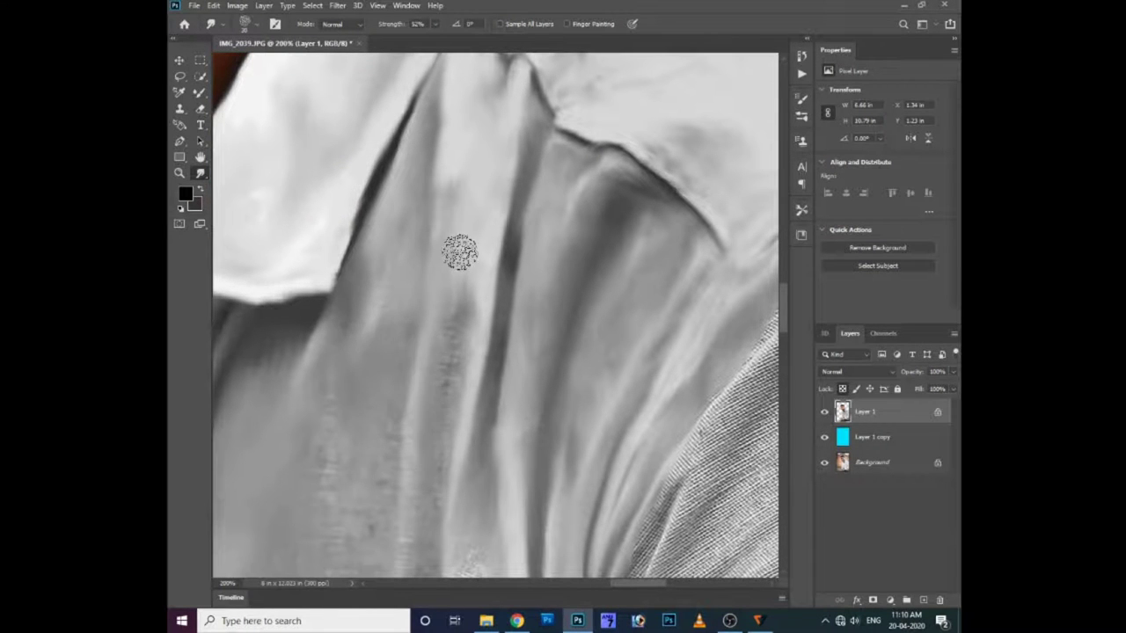
{"action": "scroll", "coordinate": [440, 502], "scroll_direction": "down", "scroll_amount": 3}
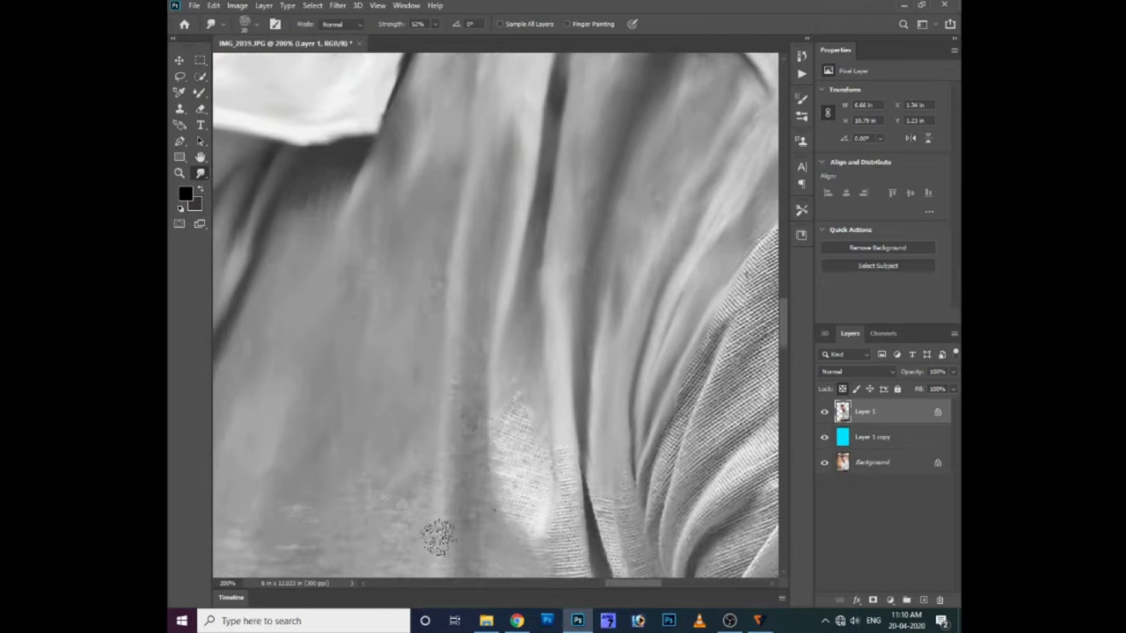
{"action": "scroll", "coordinate": [536, 449], "scroll_direction": "down", "scroll_amount": 2}
{"action": "scroll", "coordinate": [536, 449], "scroll_direction": "right", "scroll_amount": 2}
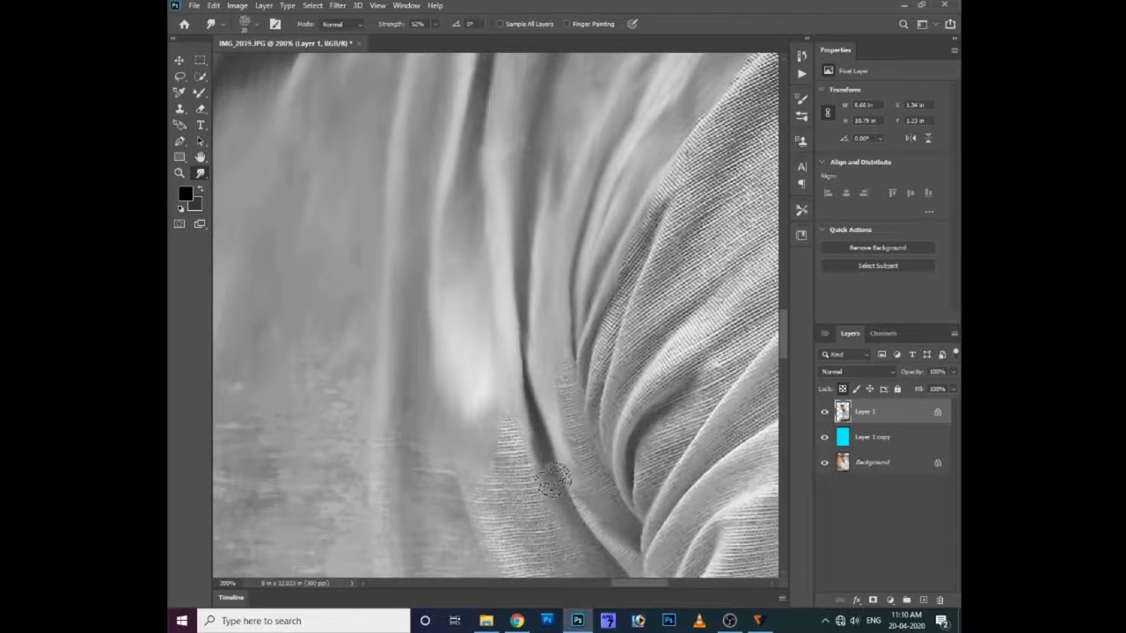
{"action": "mouse_move", "coordinate": [651, 220]}
{"action": "left_mouse_down"}
{"action": "mouse_move", "coordinate": [464, 299]}
{"action": "mouse_move", "coordinate": [502, 252]}
{"action": "mouse_move", "coordinate": [395, 195]}
{"action": "left_mouse_up"}
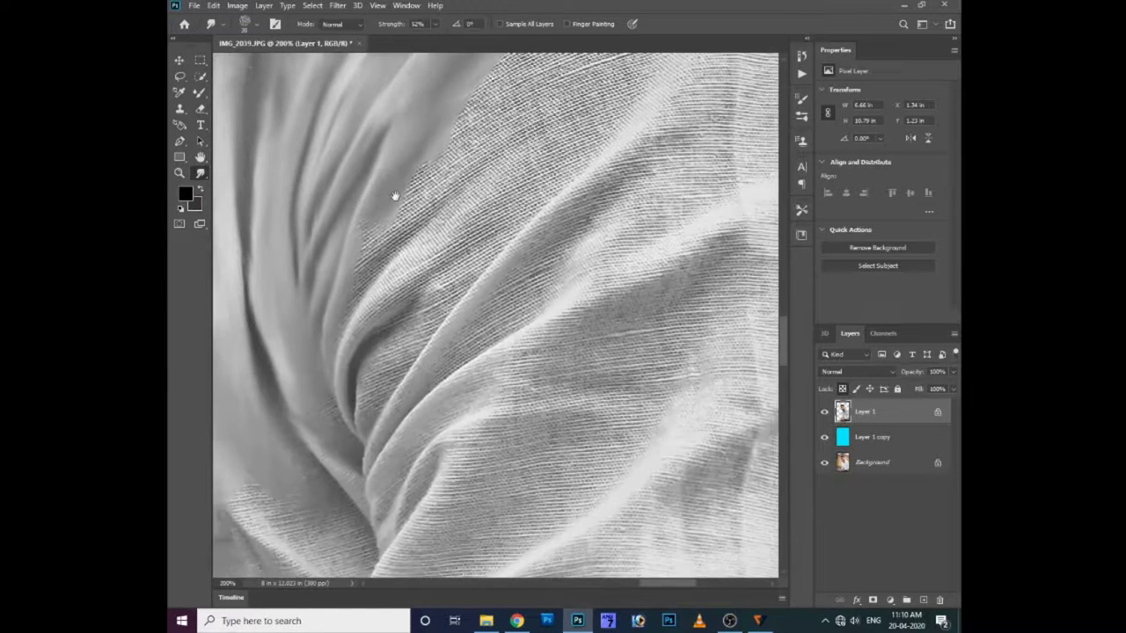
{"action": "left_click_drag", "start_coordinate": [431, 156], "coordinate": [356, 282]}
{"action": "mouse_move", "coordinate": [358, 365]}
{"action": "left_mouse_down"}
{"action": "mouse_move", "coordinate": [389, 289]}
{"action": "mouse_move", "coordinate": [364, 252]}
{"action": "left_mouse_up"}
Smooth the woven texture along the fold's length and the cloth band on the right
{"action": "mouse_move", "coordinate": [390, 381]}
{"action": "left_mouse_down"}
{"action": "mouse_move", "coordinate": [502, 221]}
{"action": "mouse_move", "coordinate": [432, 184]}
{"action": "left_mouse_up"}
{"action": "left_click_drag", "start_coordinate": [400, 412], "coordinate": [364, 500]}
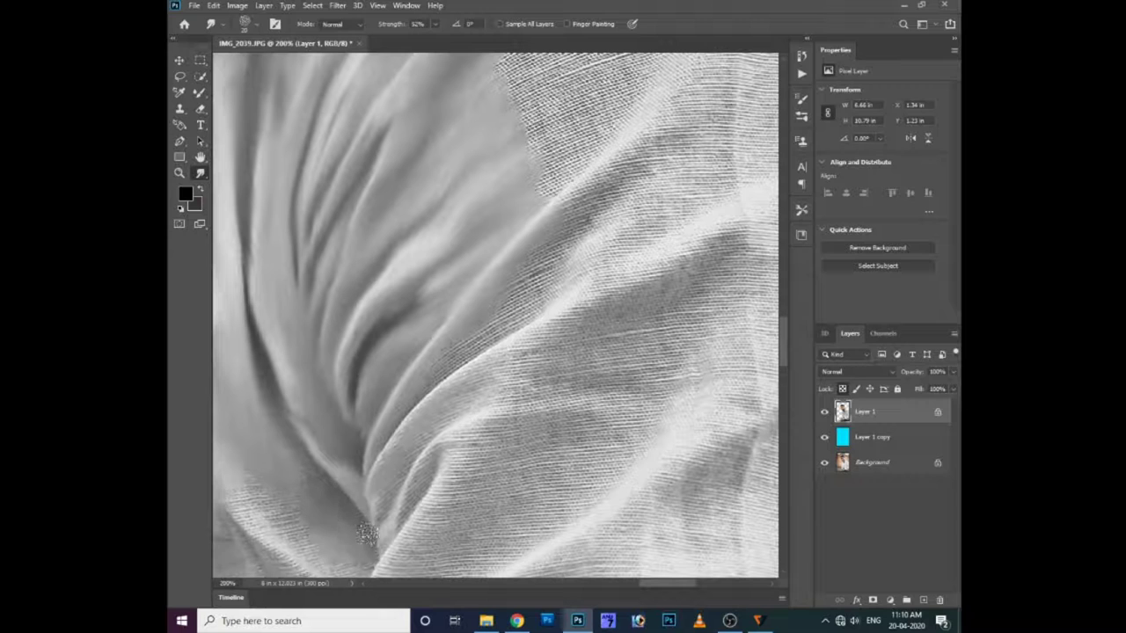
{"action": "mouse_move", "coordinate": [413, 432]}
{"action": "left_mouse_down"}
{"action": "mouse_move", "coordinate": [502, 314]}
{"action": "mouse_move", "coordinate": [393, 495]}
{"action": "left_mouse_up"}
{"action": "mouse_move", "coordinate": [447, 460]}
{"action": "left_mouse_down"}
{"action": "mouse_move", "coordinate": [510, 432]}
{"action": "mouse_move", "coordinate": [580, 454]}
{"action": "mouse_move", "coordinate": [565, 490]}
{"action": "mouse_move", "coordinate": [448, 502]}
{"action": "mouse_move", "coordinate": [577, 470]}
{"action": "mouse_move", "coordinate": [550, 511]}
{"action": "mouse_move", "coordinate": [560, 467]}
{"action": "left_mouse_up"}
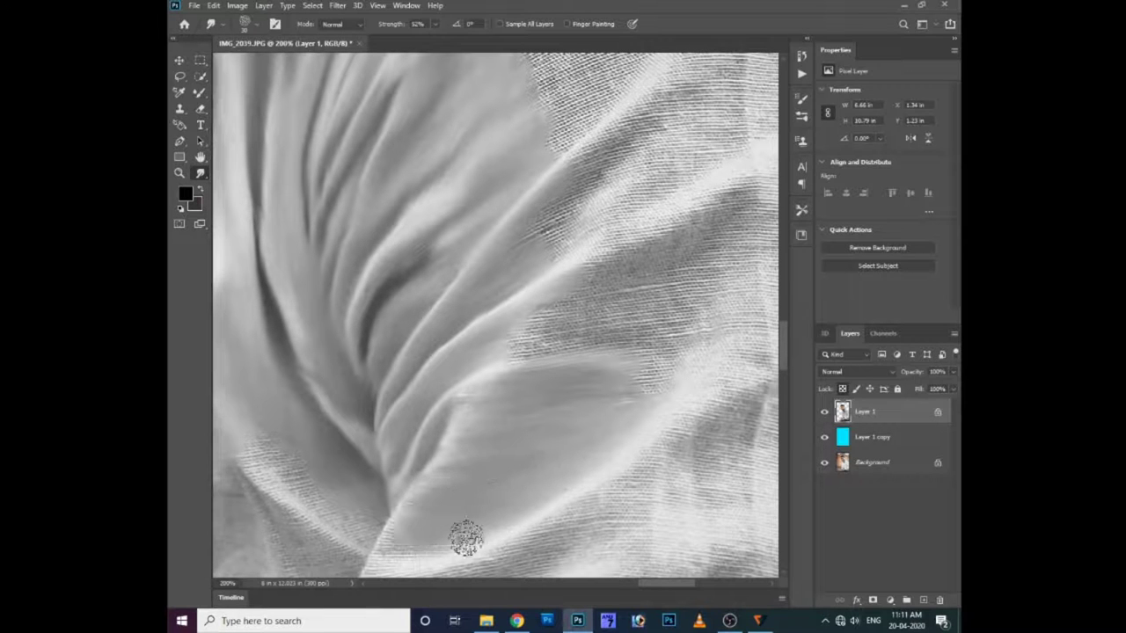
{"action": "mouse_move", "coordinate": [693, 352]}
{"action": "left_mouse_down"}
{"action": "mouse_move", "coordinate": [641, 307]}
{"action": "mouse_move", "coordinate": [653, 239]}
{"action": "mouse_move", "coordinate": [748, 202]}
{"action": "mouse_move", "coordinate": [733, 300]}
{"action": "left_mouse_up"}
Zoom out to 100% and smudge away the grainy texture on the lower sleeve
{"action": "scroll", "coordinate": [532, 322], "scroll_direction": "down", "scroll_amount": 2}
{"action": "scroll", "coordinate": [535, 327], "scroll_direction": "down", "scroll_amount": 1}
{"action": "scroll", "coordinate": [422, 312], "scroll_direction": "down", "scroll_amount": 1}
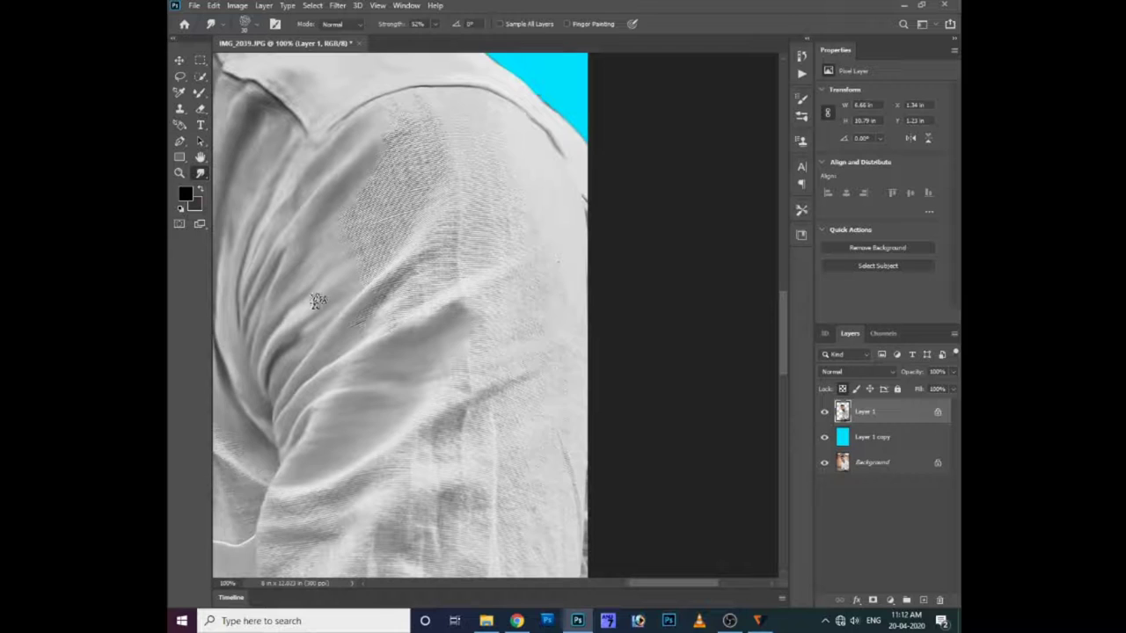
{"action": "scroll", "coordinate": [411, 275], "scroll_direction": "down", "scroll_amount": 1}
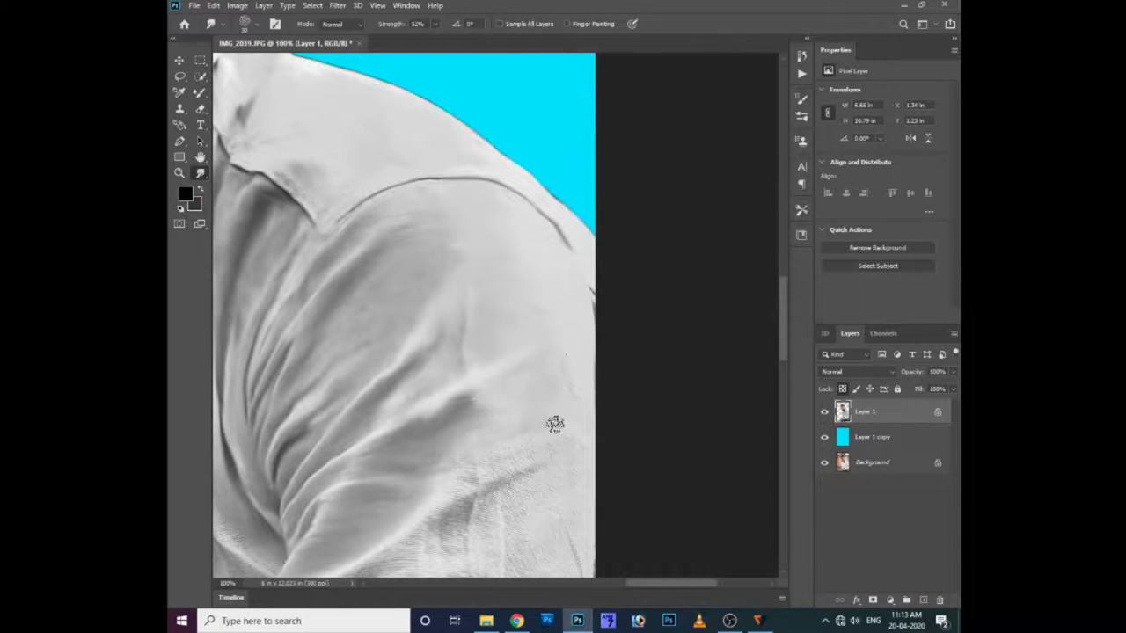
{"action": "scroll", "coordinate": [497, 455], "scroll_direction": "down", "scroll_amount": 2}
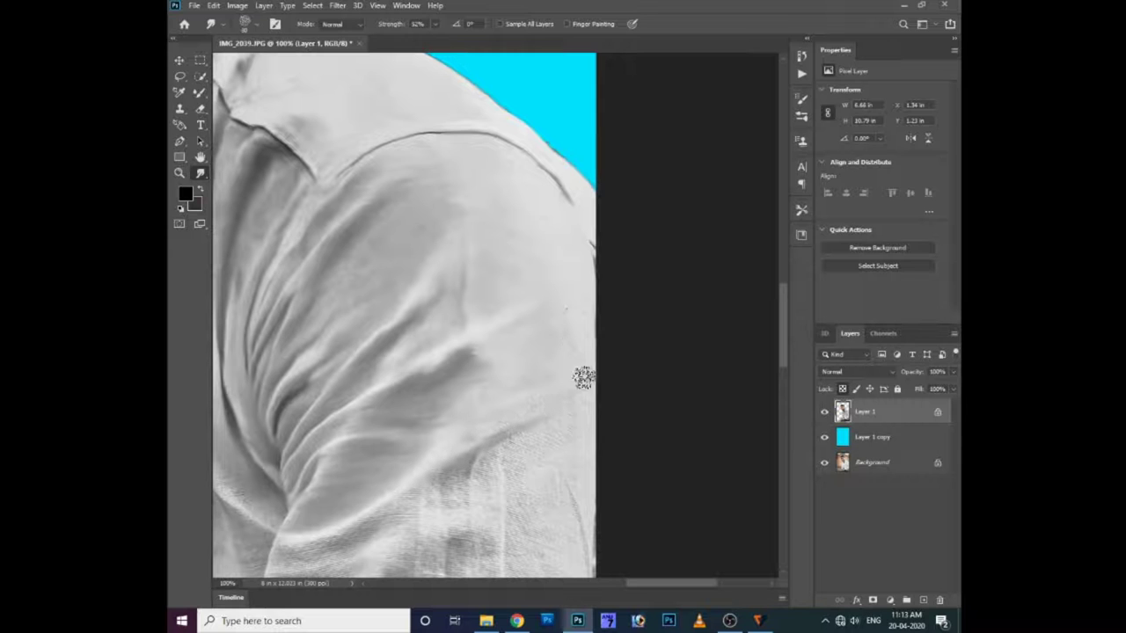
{"action": "scroll", "coordinate": [588, 413], "scroll_direction": "down", "scroll_amount": 4}
{"action": "mouse_move", "coordinate": [587, 418]}
{"action": "left_mouse_down"}
{"action": "mouse_move", "coordinate": [551, 351]}
{"action": "mouse_move", "coordinate": [538, 490]}
{"action": "mouse_move", "coordinate": [502, 346]}
{"action": "mouse_move", "coordinate": [314, 467]}
{"action": "left_mouse_up"}
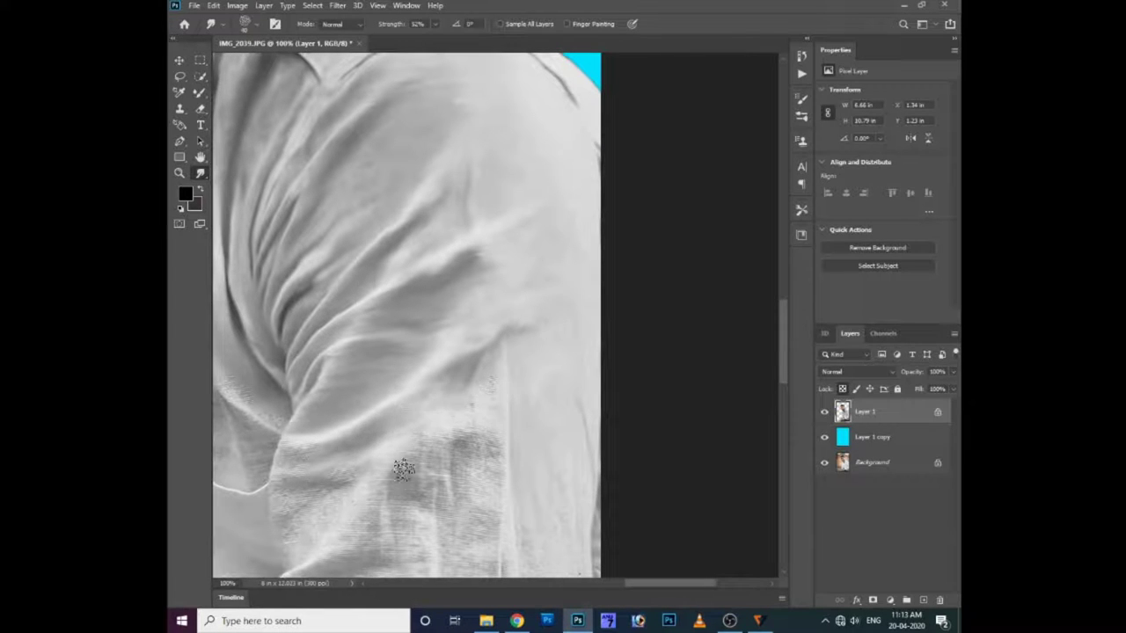
Pan left around the shirt toward the front and pocket area
{"action": "scroll", "coordinate": [540, 322], "scroll_direction": "down", "scroll_amount": 4}
{"action": "scroll", "coordinate": [540, 322], "scroll_direction": "left", "scroll_amount": 4}
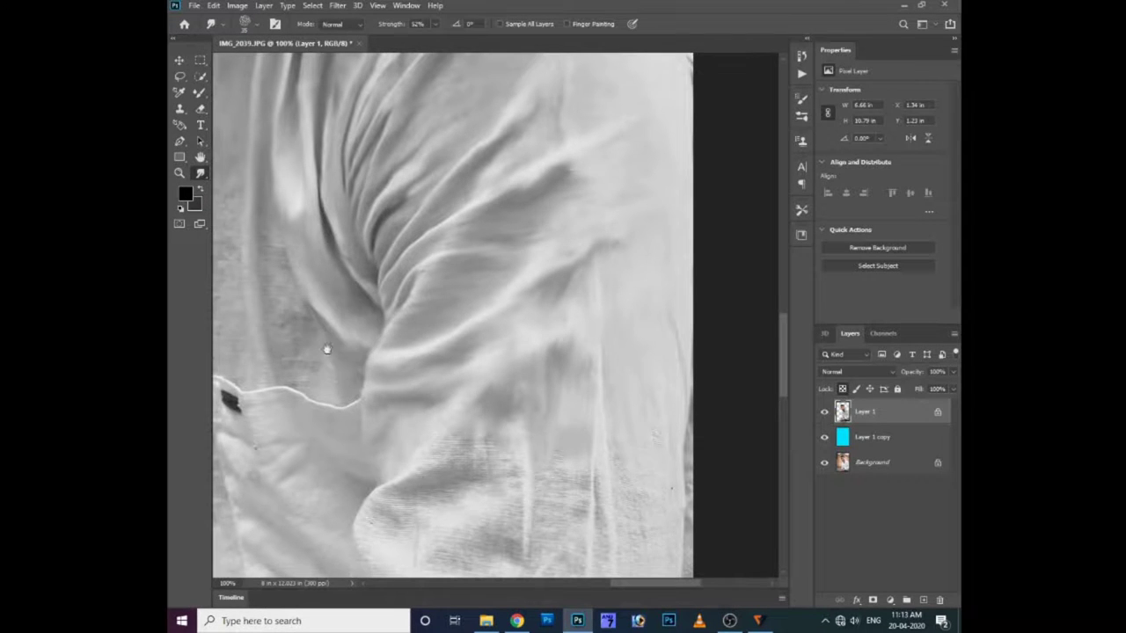
{"action": "scroll", "coordinate": [326, 349], "scroll_direction": "up", "scroll_amount": 5}
{"action": "scroll", "coordinate": [326, 349], "scroll_direction": "left", "scroll_amount": 6}
{"action": "scroll", "coordinate": [452, 272], "scroll_direction": "down", "scroll_amount": 3}
{"action": "scroll", "coordinate": [452, 272], "scroll_direction": "left", "scroll_amount": 2}
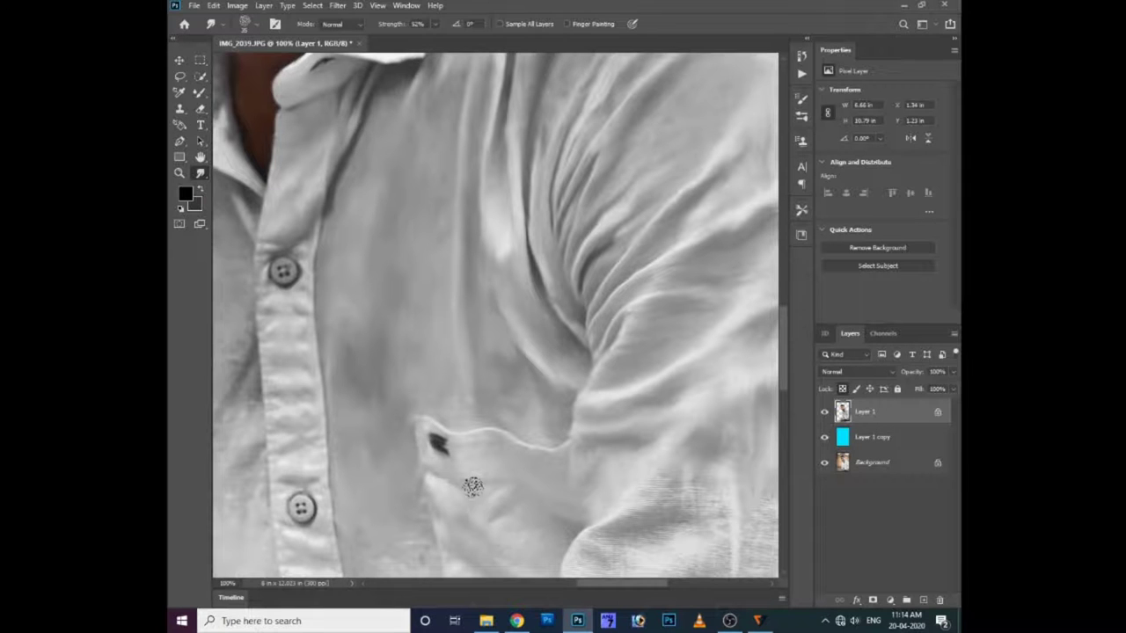
Smudge the sleeve's hatched texture, the dark seam below the collar, and the shirt's left edge
{"action": "scroll", "coordinate": [472, 486], "scroll_direction": "down", "scroll_amount": 2}
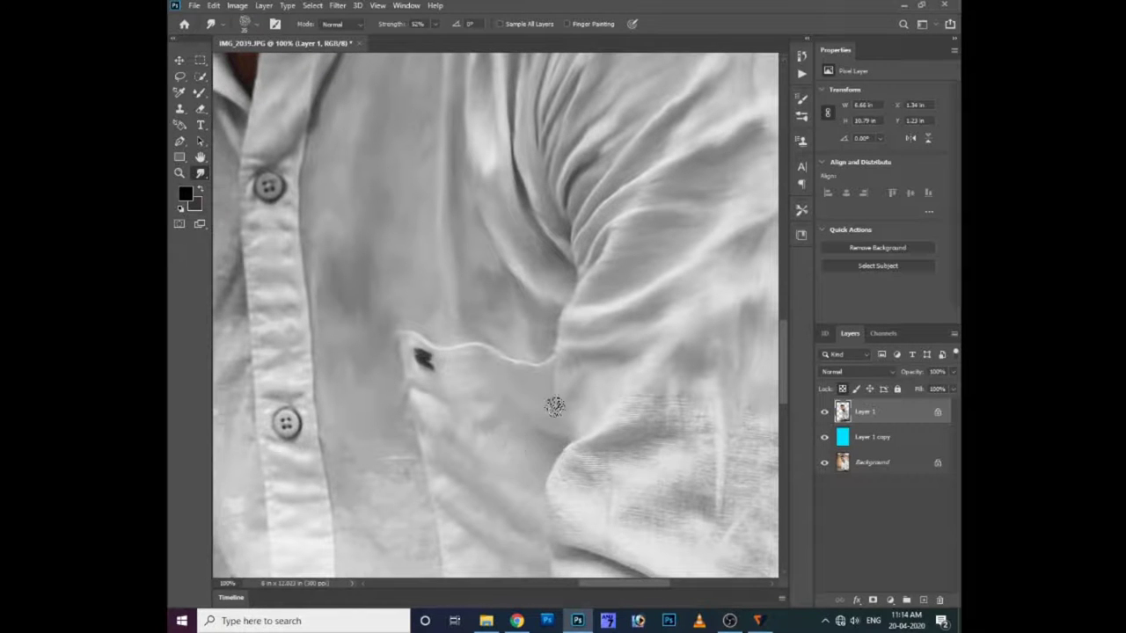
{"action": "left_click_drag", "start_coordinate": [650, 437], "coordinate": [754, 428]}
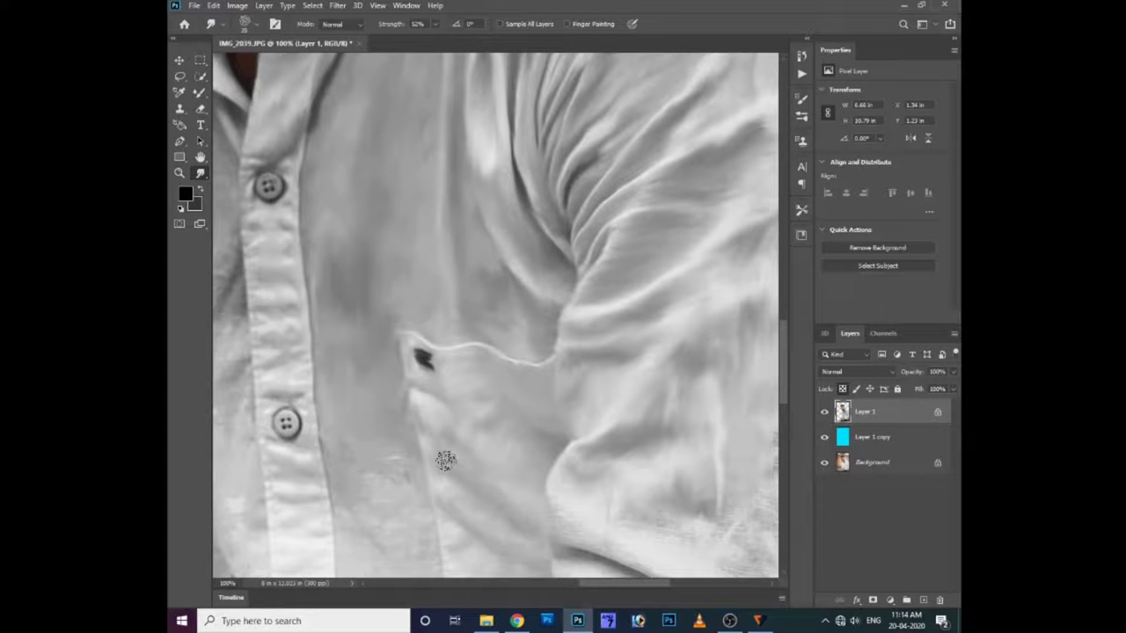
{"action": "left_click_drag", "start_coordinate": [516, 478], "coordinate": [395, 293]}
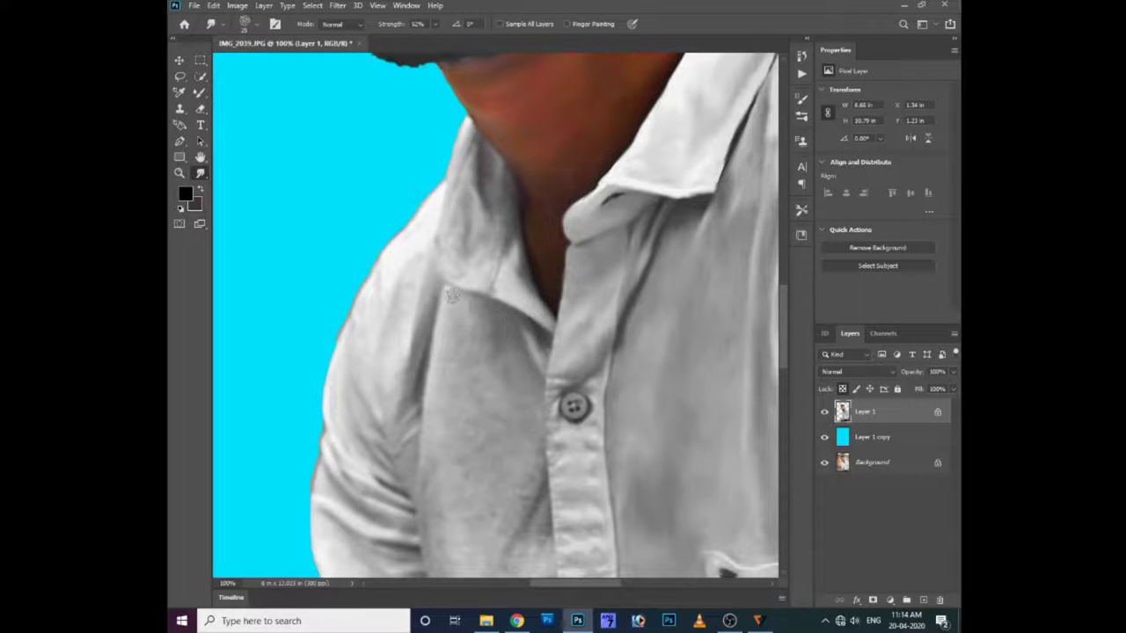
{"action": "left_click_drag", "start_coordinate": [441, 303], "coordinate": [441, 357]}
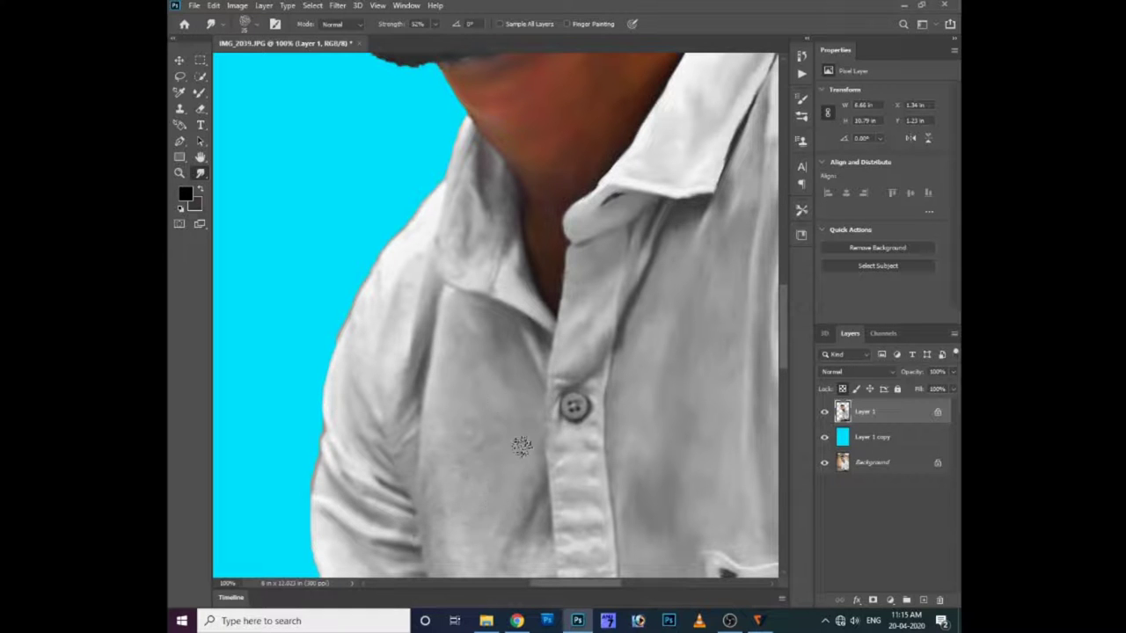
{"action": "mouse_move", "coordinate": [403, 247]}
{"action": "left_mouse_down"}
{"action": "mouse_move", "coordinate": [326, 360]}
{"action": "mouse_move", "coordinate": [322, 432]}
{"action": "mouse_move", "coordinate": [348, 489]}
{"action": "mouse_move", "coordinate": [387, 503]}
{"action": "left_mouse_up"}
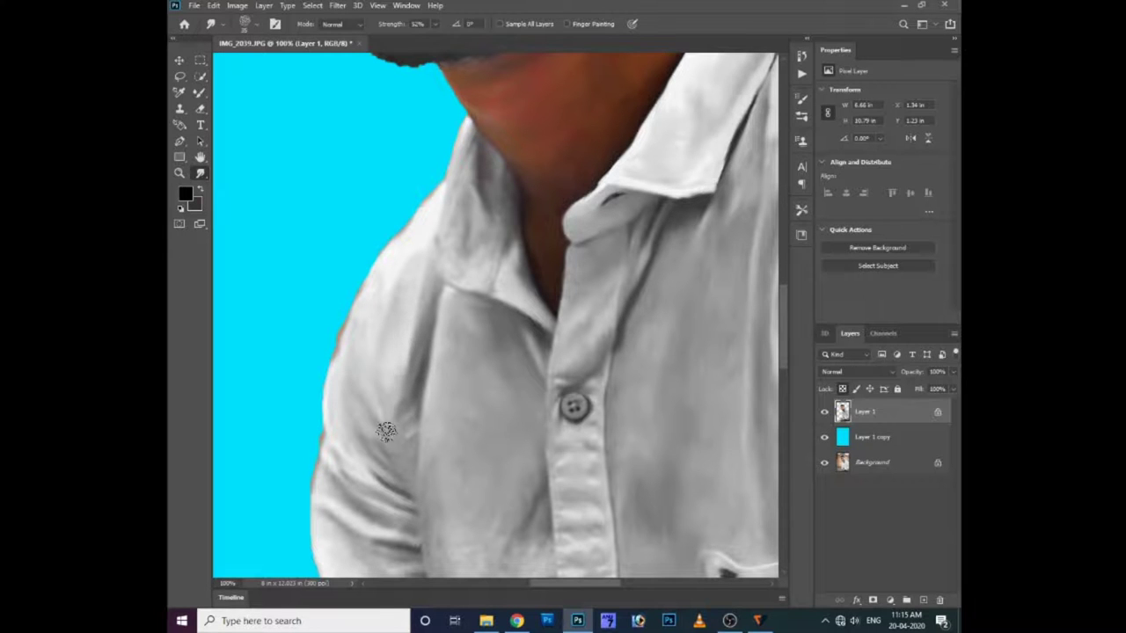
{"action": "scroll", "coordinate": [386, 431], "scroll_direction": "down", "scroll_amount": 3}
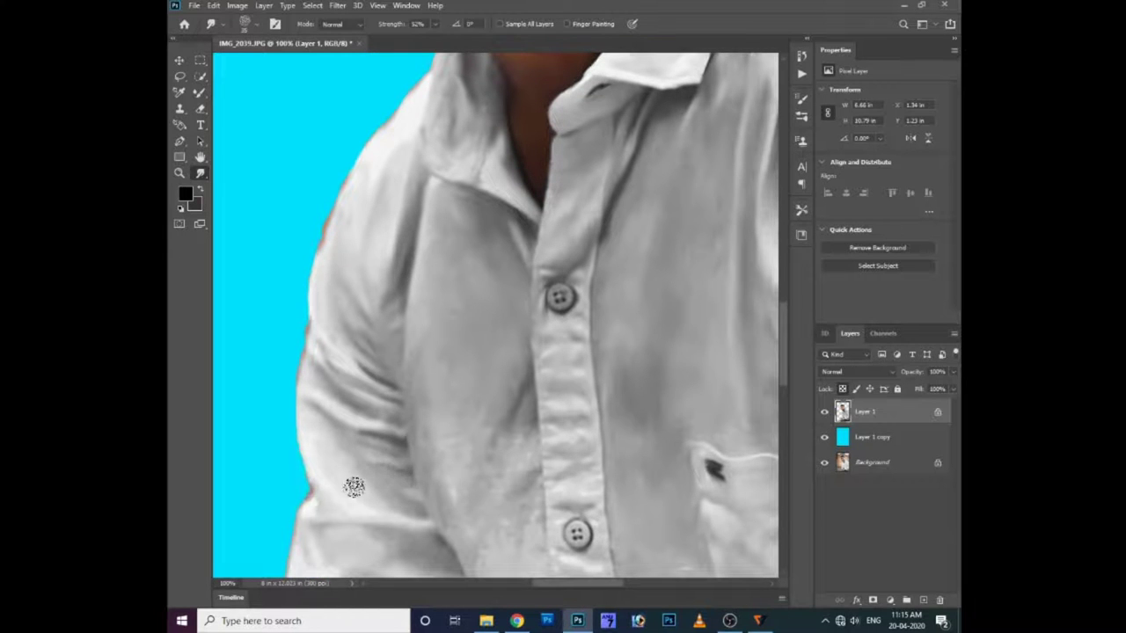
{"action": "scroll", "coordinate": [353, 487], "scroll_direction": "down", "scroll_amount": 3}
{"action": "scroll", "coordinate": [286, 398], "scroll_direction": "down", "scroll_amount": 3}
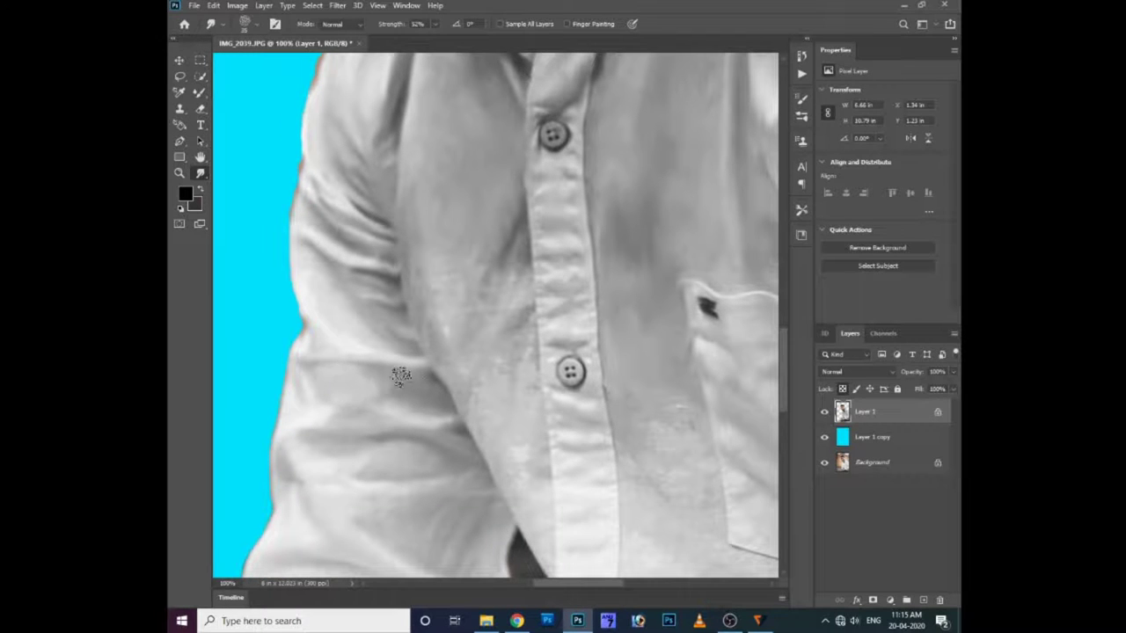
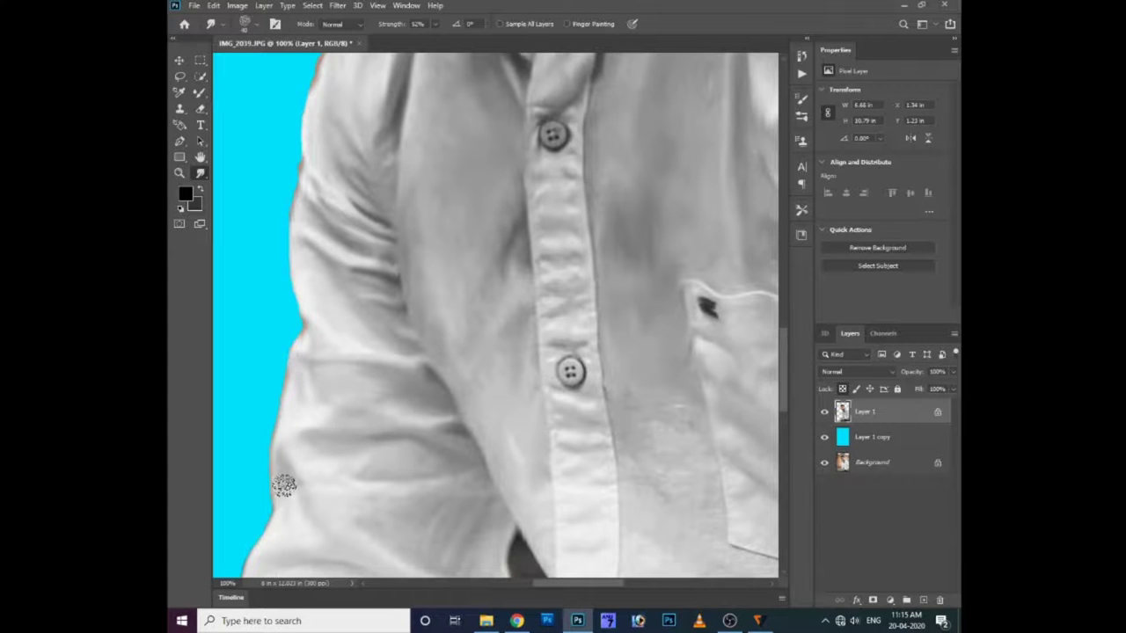
Scroll the view to inspect the smoothed shirt and the full portrait on cyan
{"action": "scroll", "coordinate": [291, 458], "scroll_direction": "down", "scroll_amount": 3}
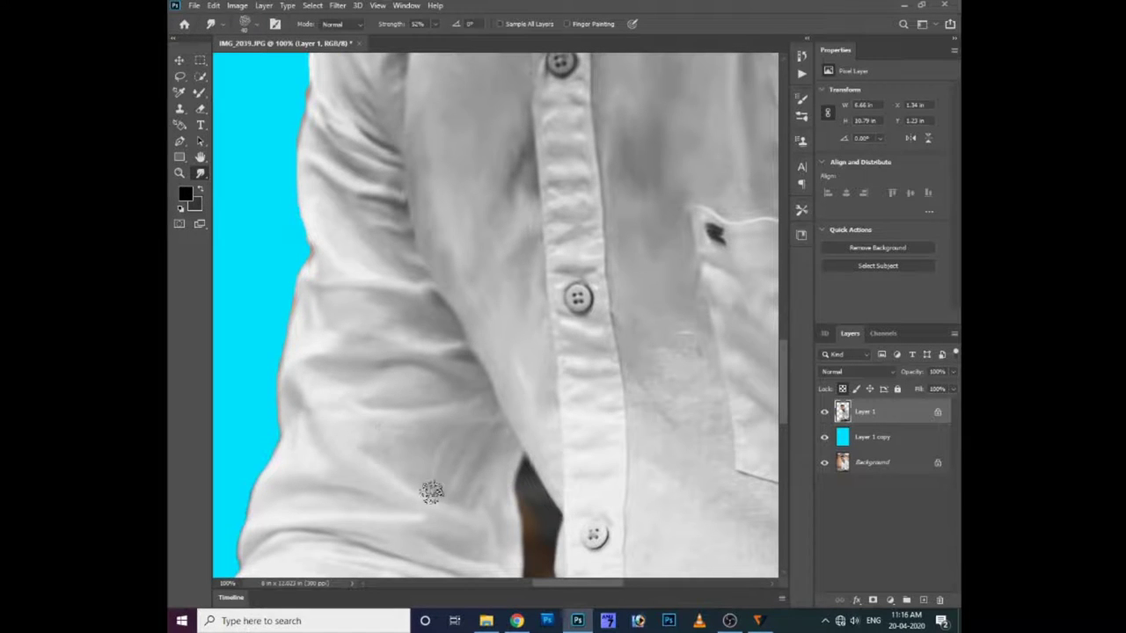
{"action": "scroll", "coordinate": [466, 400], "scroll_direction": "down", "scroll_amount": 2}
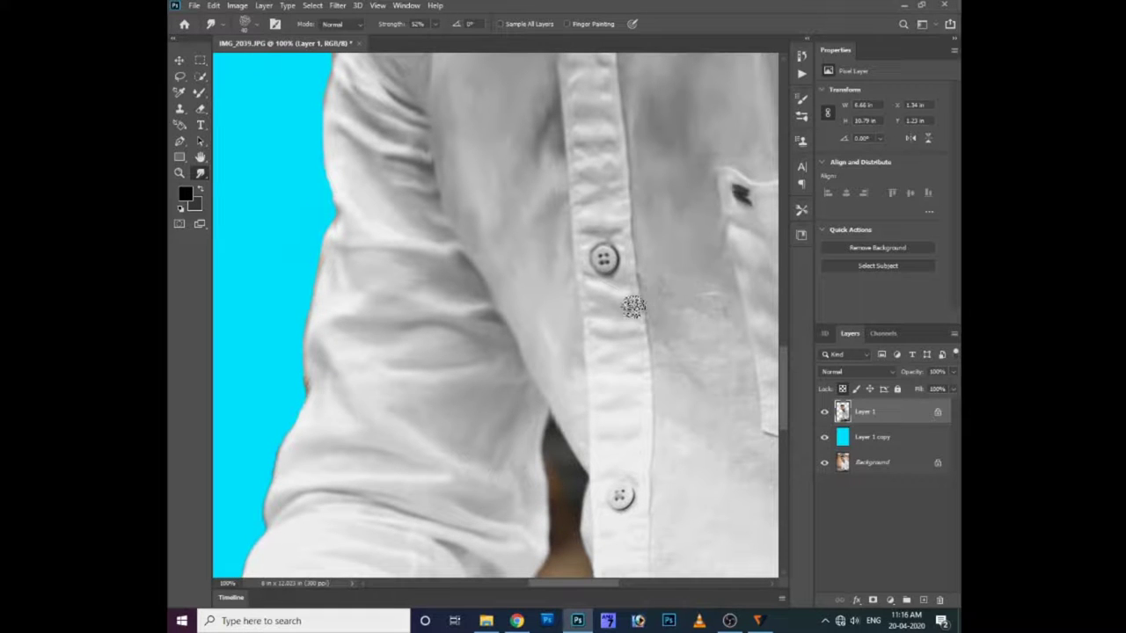
{"action": "scroll", "coordinate": [573, 287], "scroll_direction": "up", "scroll_amount": 2}
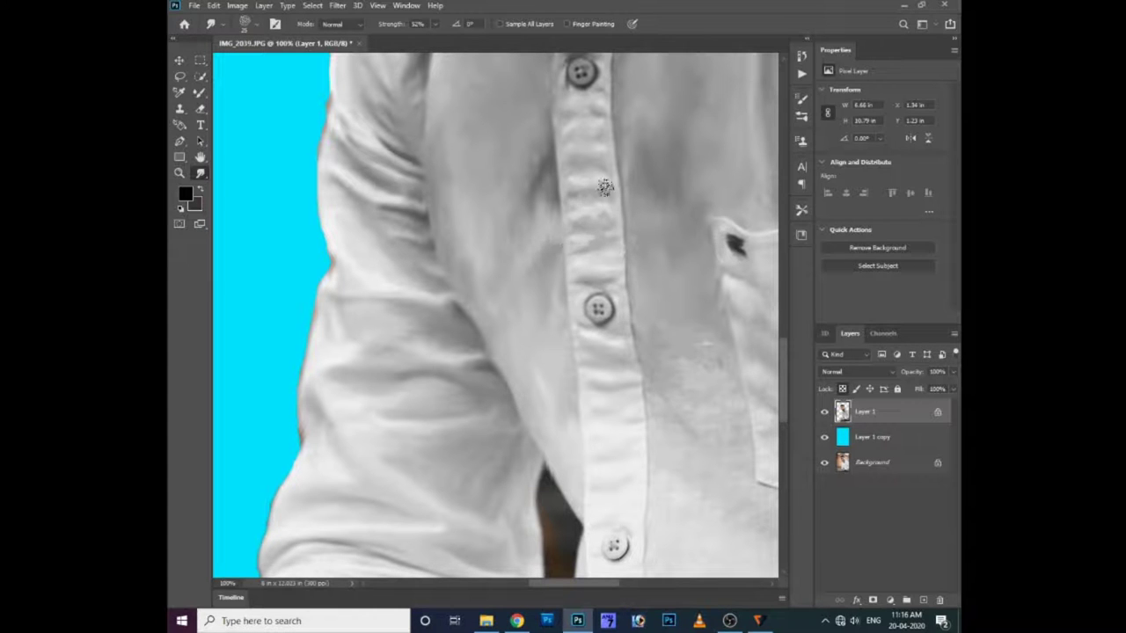
{"action": "scroll", "coordinate": [576, 123], "scroll_direction": "up", "scroll_amount": 3}
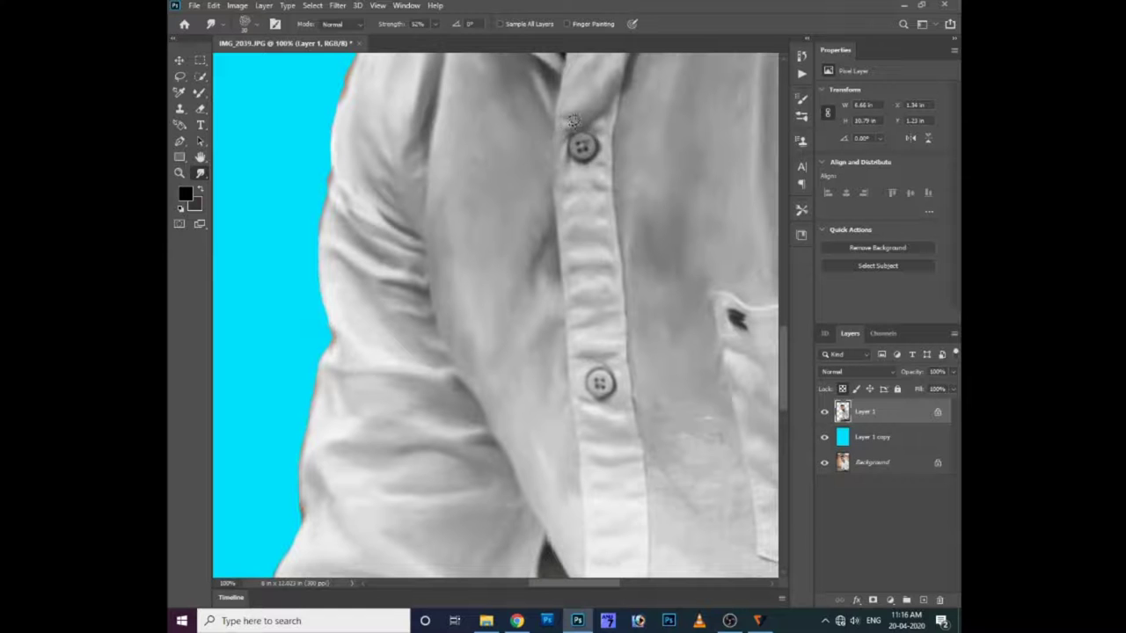
{"action": "scroll", "coordinate": [581, 141], "scroll_direction": "up", "scroll_amount": 3}
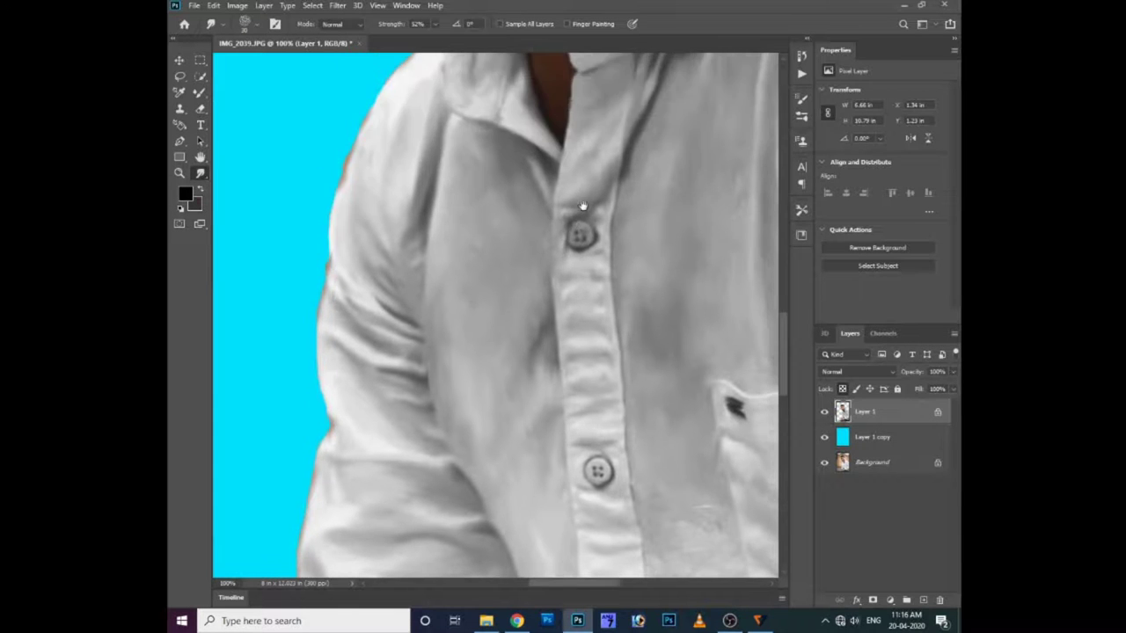
{"action": "scroll", "coordinate": [572, 202], "scroll_direction": "down", "scroll_amount": 3}
{"action": "scroll", "coordinate": [563, 211], "scroll_direction": "up", "scroll_amount": 2}
{"action": "scroll", "coordinate": [545, 220], "scroll_direction": "up", "scroll_amount": 3}
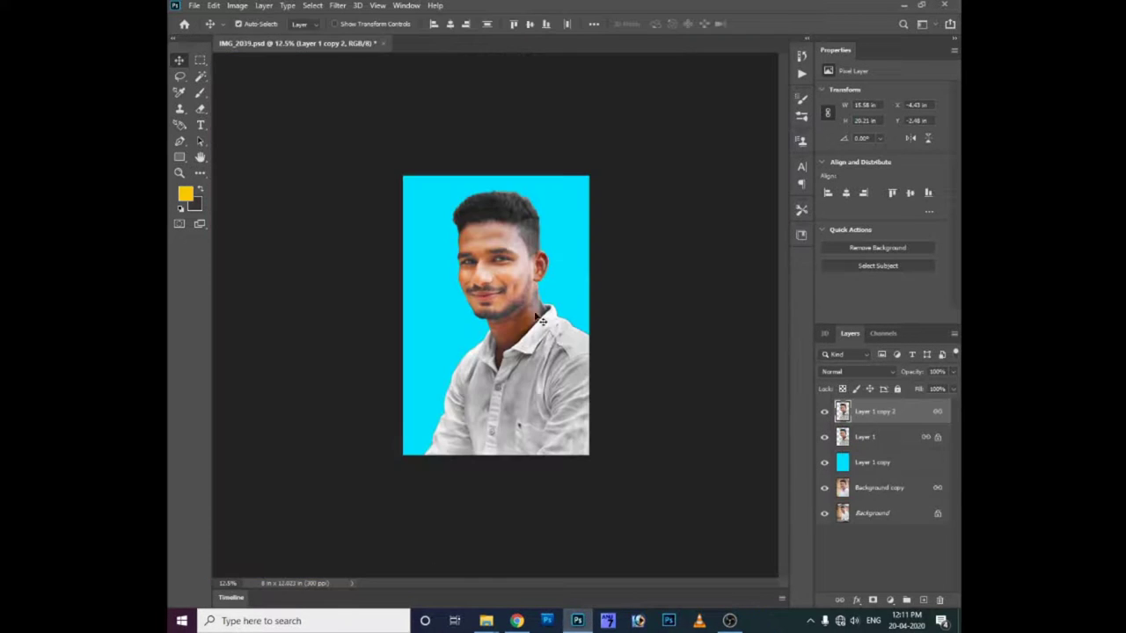
Rotate the portrait layer by about -3° with Free Transform
{"action": "key", "text": "ctrl+t"}
{"action": "left_click_drag", "start_coordinate": [682, 132], "coordinate": [648, 107]}
{"action": "left_click_drag", "start_coordinate": [607, 277], "coordinate": [569, 330]}
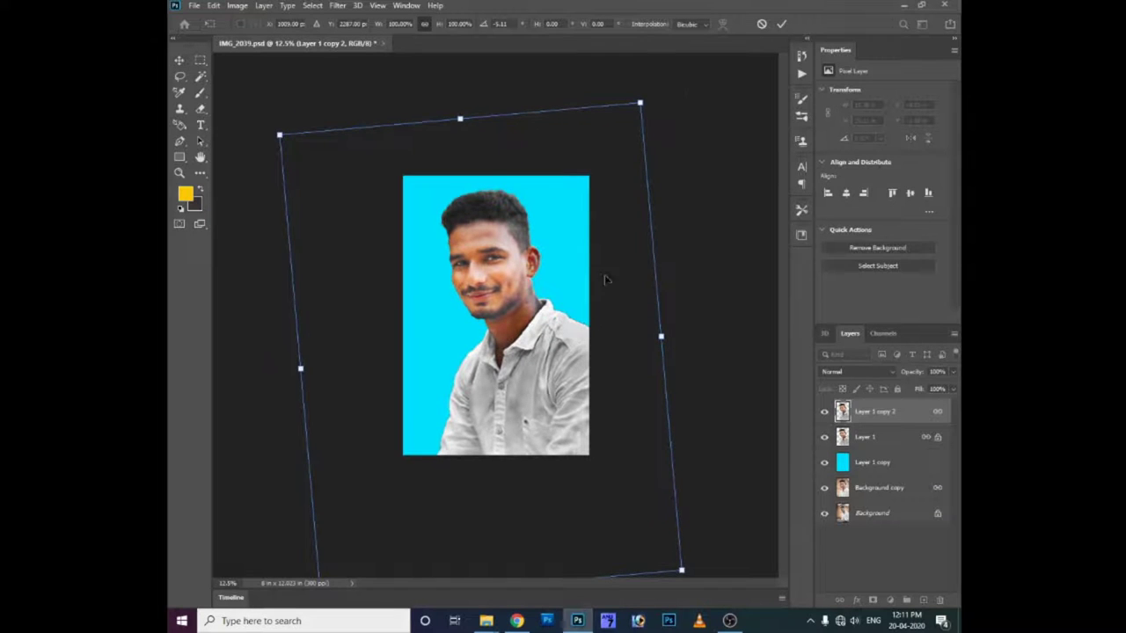
{"action": "left_click_drag", "start_coordinate": [629, 102], "coordinate": [683, 222]}
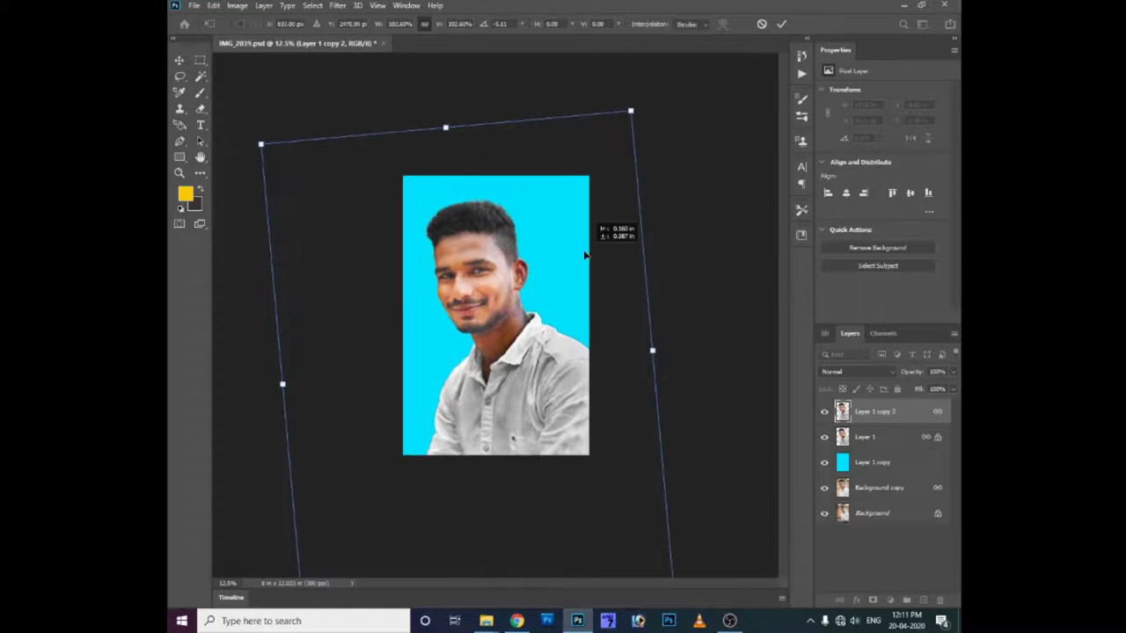
{"action": "key", "text": "Return"}
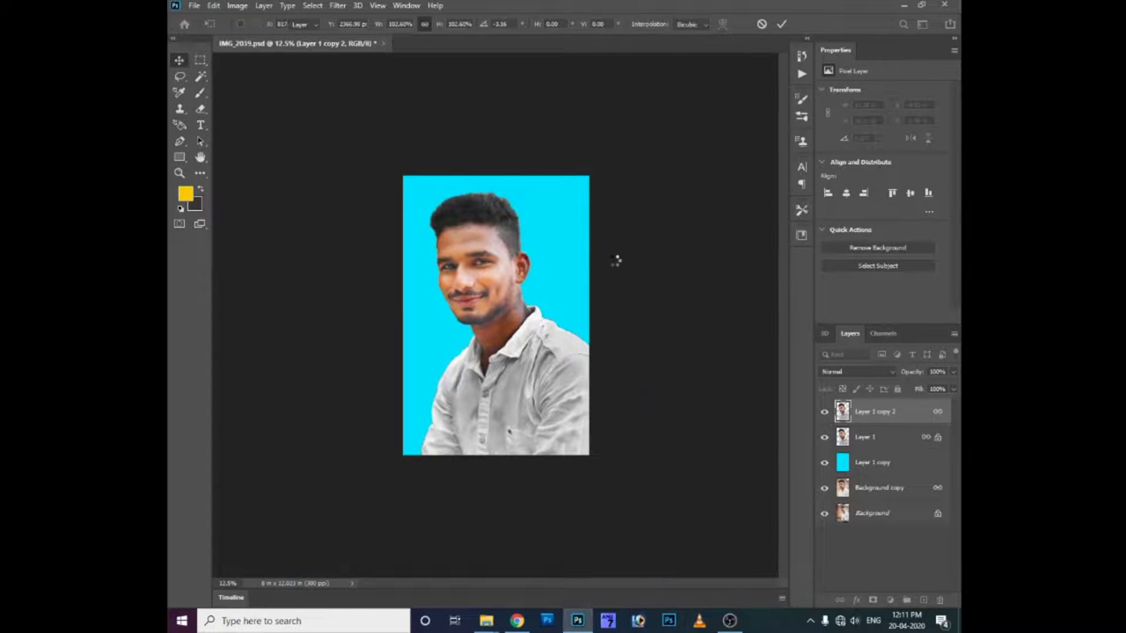
{"action": "key", "text": "ctrl+plus"}
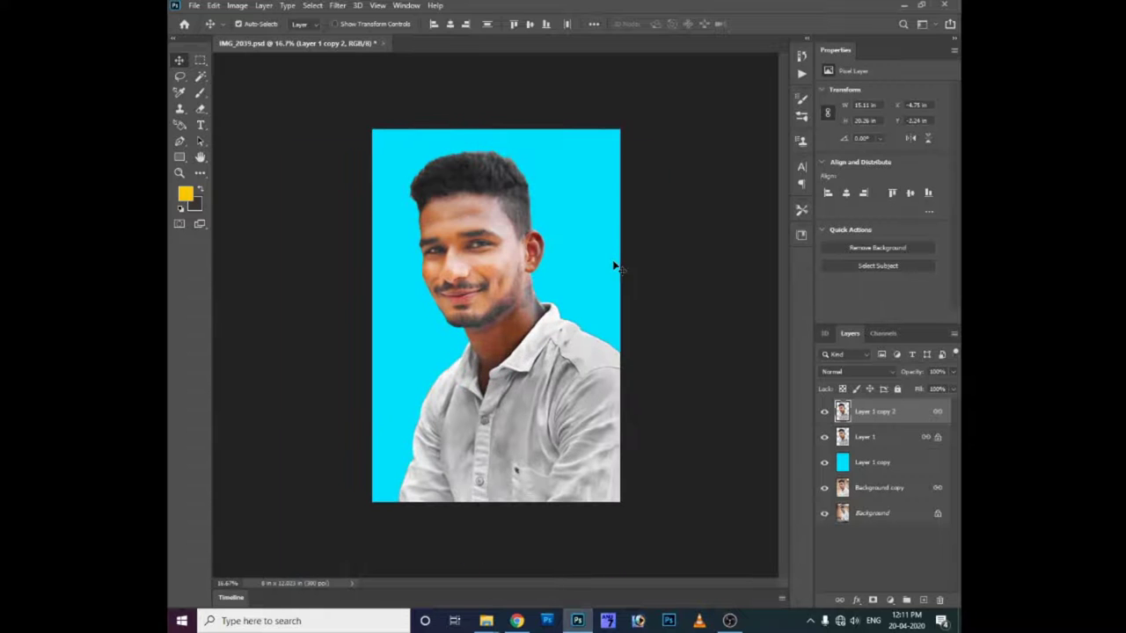
Bring DSC_3360 copy 4.jpg in as Layer 2, placed beneath the portrait layer
{"action": "key", "text": "ctrl+o"}
{"action": "double_click", "coordinate": [716, 97]}
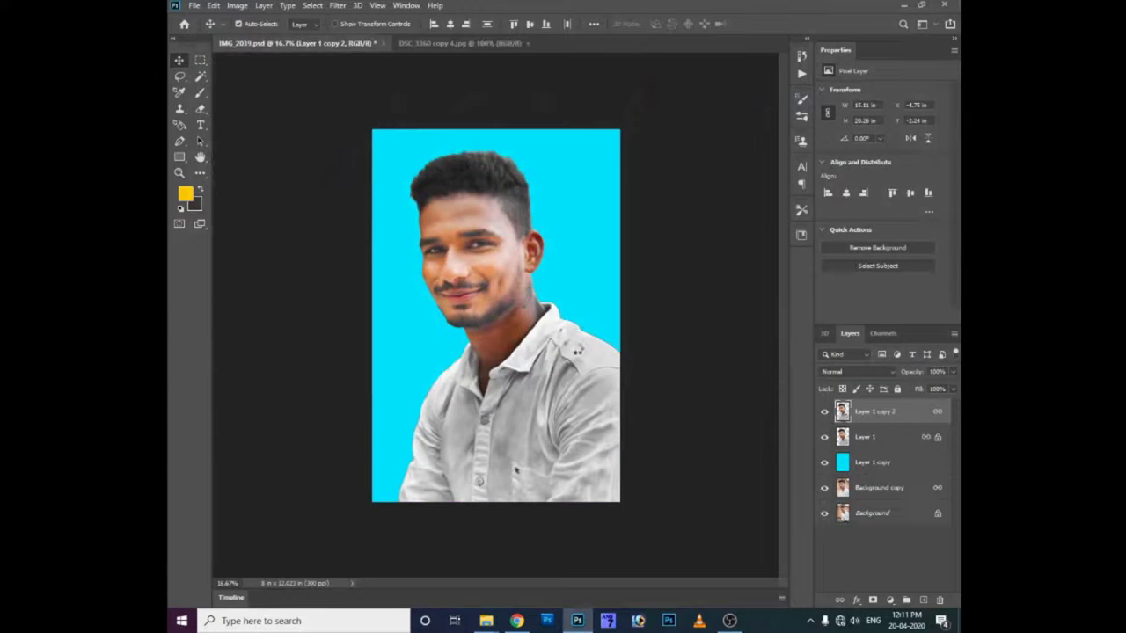
{"action": "key", "text": "ctrl+x"}
{"action": "key", "text": "ctrl+w"}
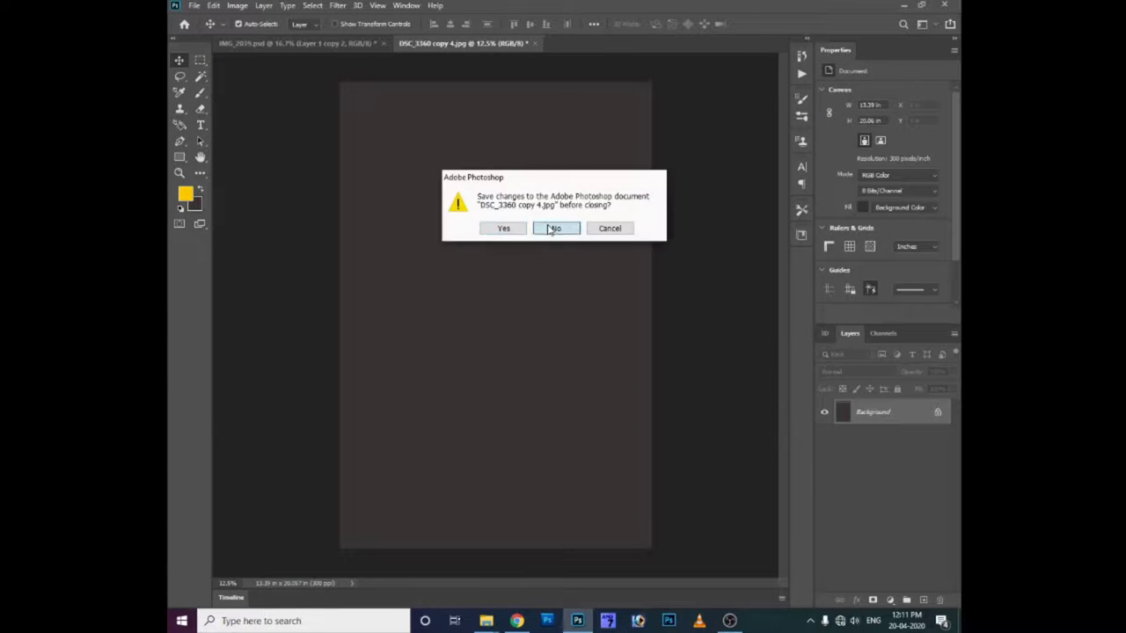
{"action": "left_click", "coordinate": [556, 229]}
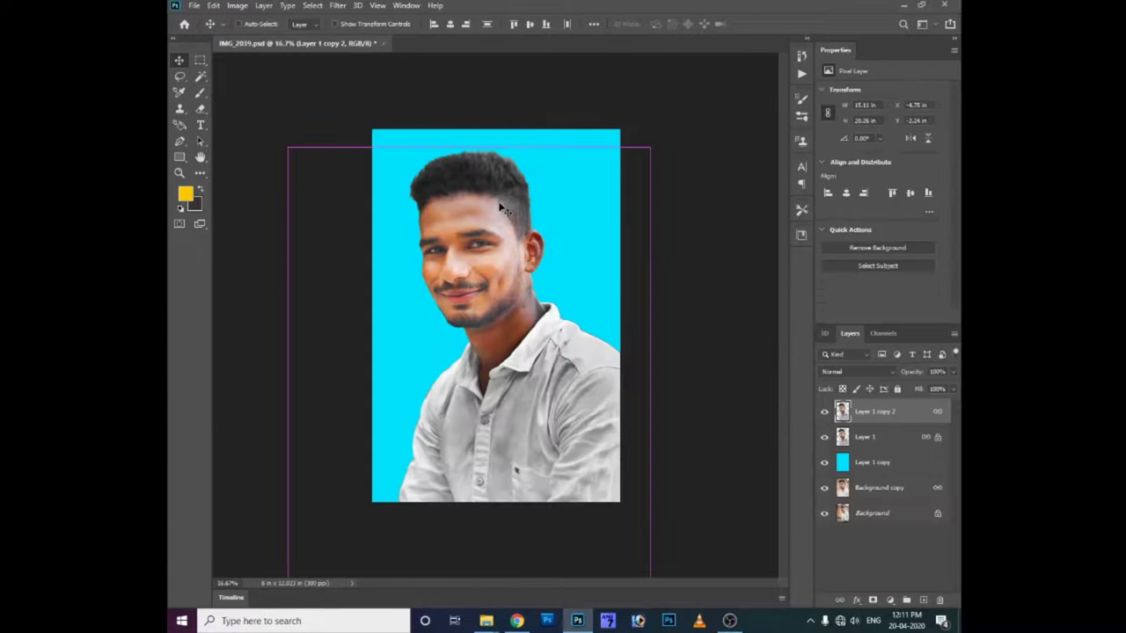
{"action": "key", "text": "ctrl+v"}
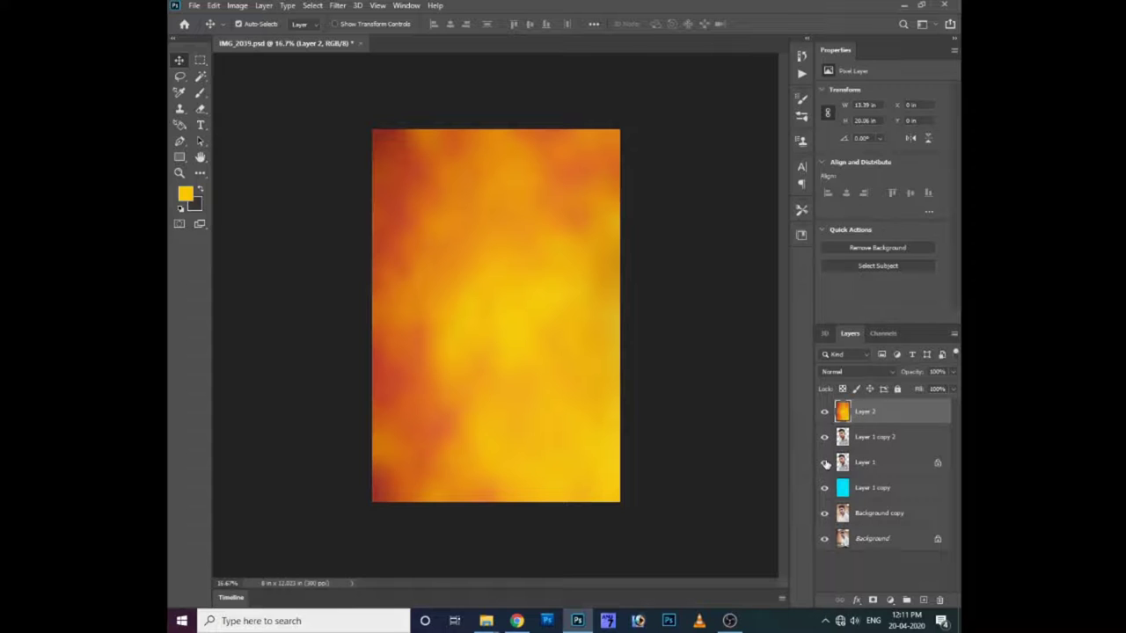
{"action": "left_click_drag", "start_coordinate": [864, 418], "coordinate": [866, 449]}
Scale, position and horizontally flip Layer 2 so it fills the canvas behind the portrait
{"action": "key", "text": "ctrl+t"}
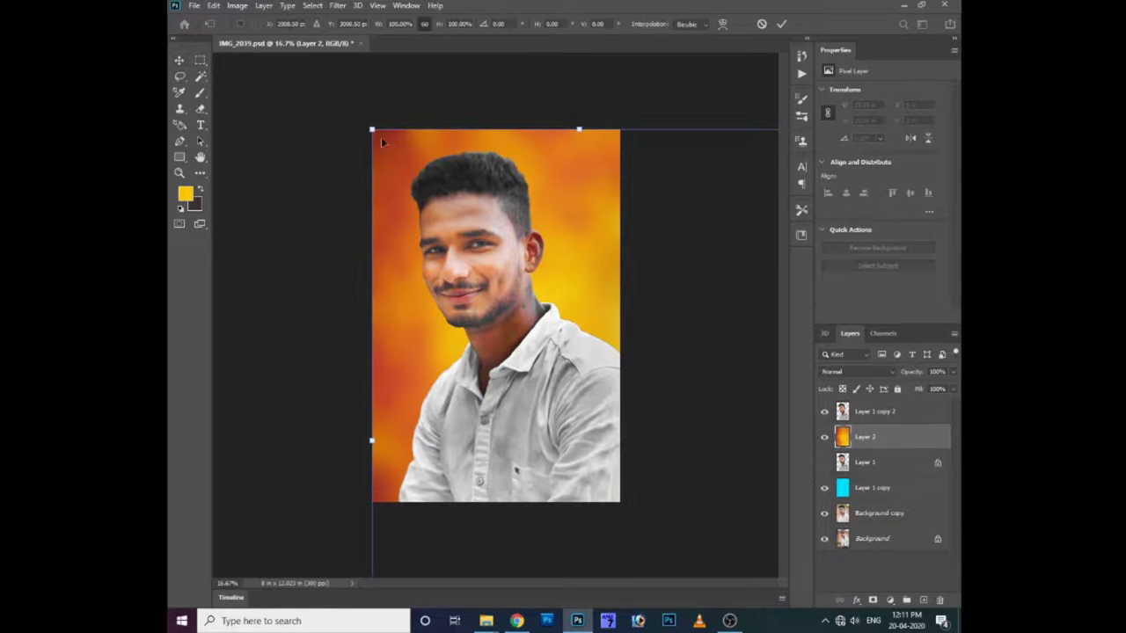
{"action": "left_click_drag", "start_coordinate": [370, 129], "coordinate": [460, 261]}
{"action": "left_click_drag", "start_coordinate": [594, 326], "coordinate": [495, 178]}
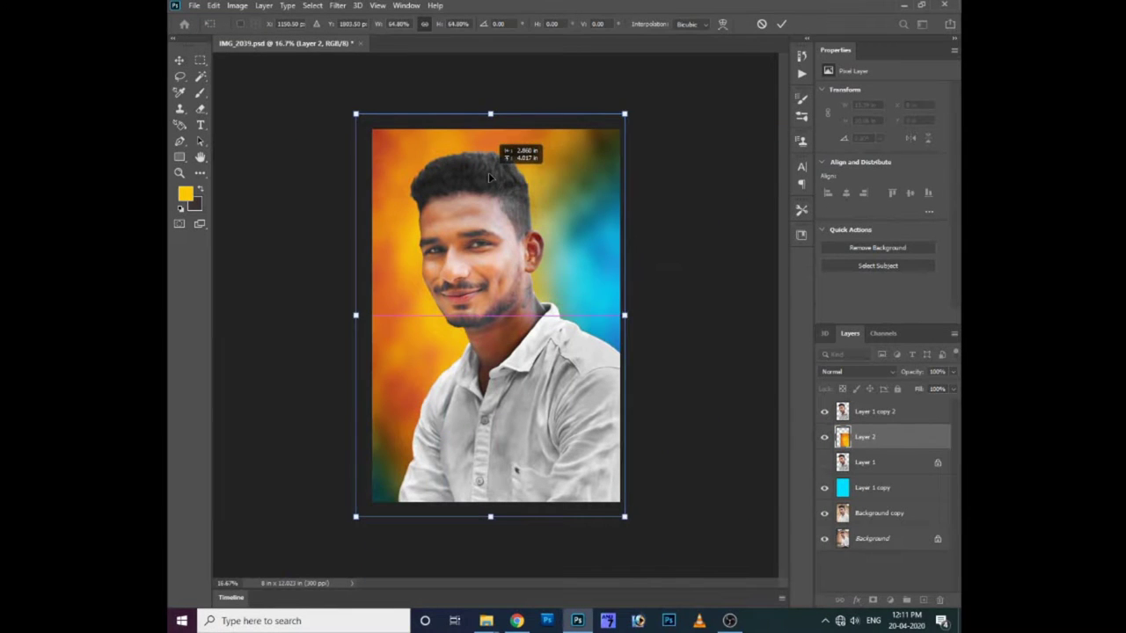
{"action": "right_click", "coordinate": [492, 219]}
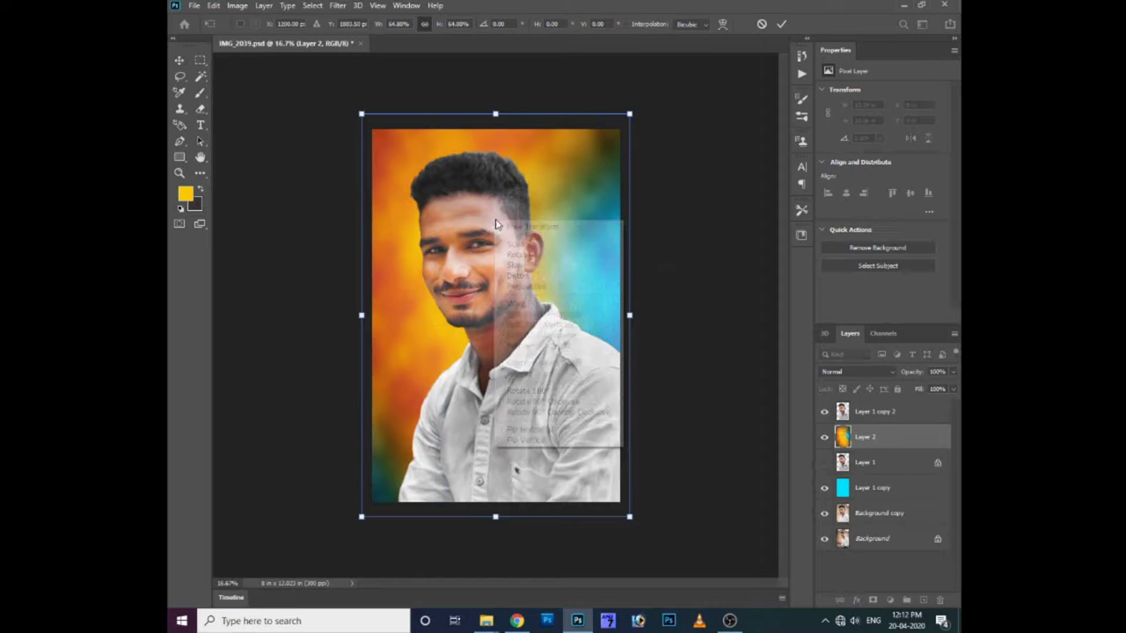
{"action": "left_click", "coordinate": [529, 430]}
{"action": "left_click_drag", "start_coordinate": [635, 115], "coordinate": [625, 130]}
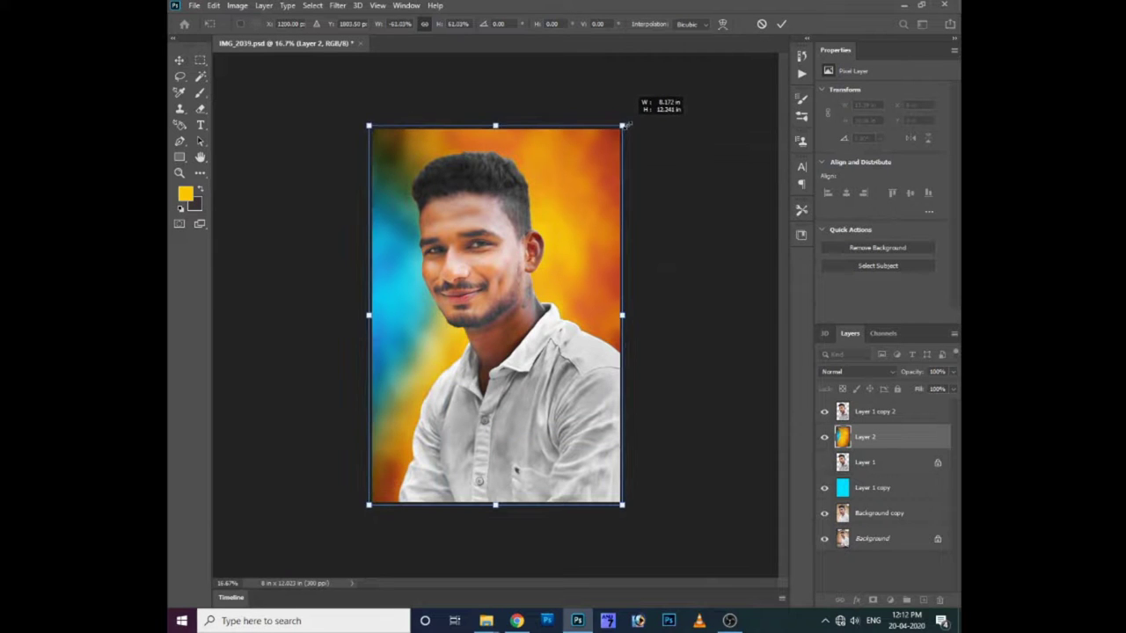
{"action": "key", "text": "Return"}
{"action": "right_click", "coordinate": [552, 218]}
{"action": "left_click", "coordinate": [563, 223]}
Add a Hide All layer mask to the portrait layer
{"action": "key", "text": "alt+l"}
{"action": "key", "text": "m"}
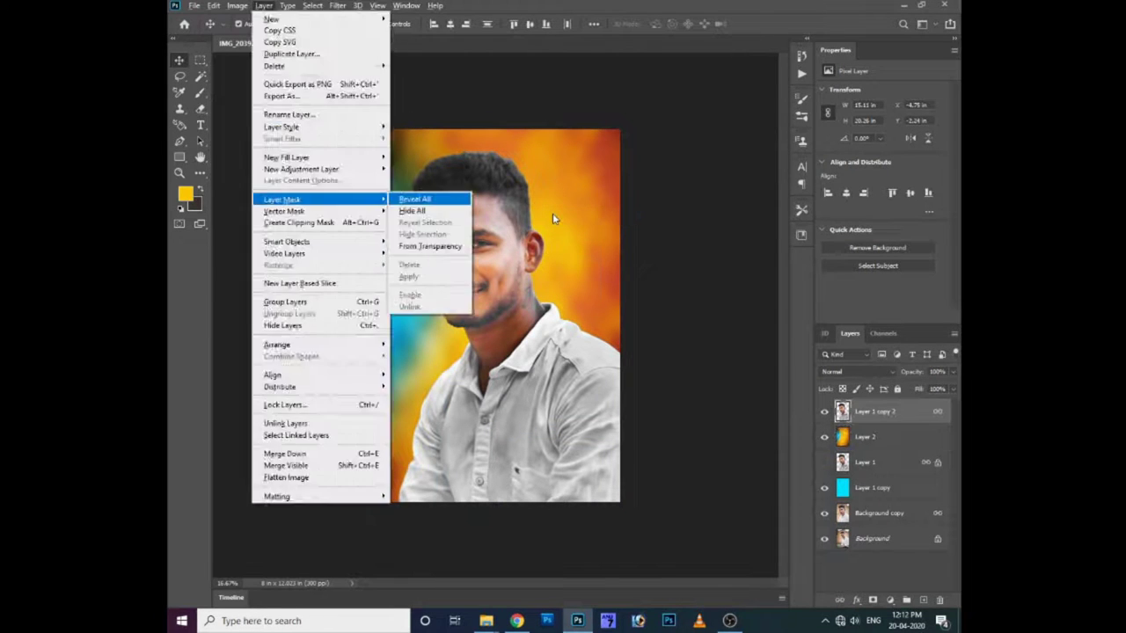
{"action": "key", "text": "h"}
Paint the face and lower shirt back in with a 500 px textured brush
{"action": "key", "text": "b"}
{"action": "right_click", "coordinate": [492, 220]}
{"action": "key", "text": "F5"}
{"action": "left_click", "coordinate": [685, 138]}
{"action": "double_click", "coordinate": [685, 138]}
{"action": "key", "text": "Escape"}
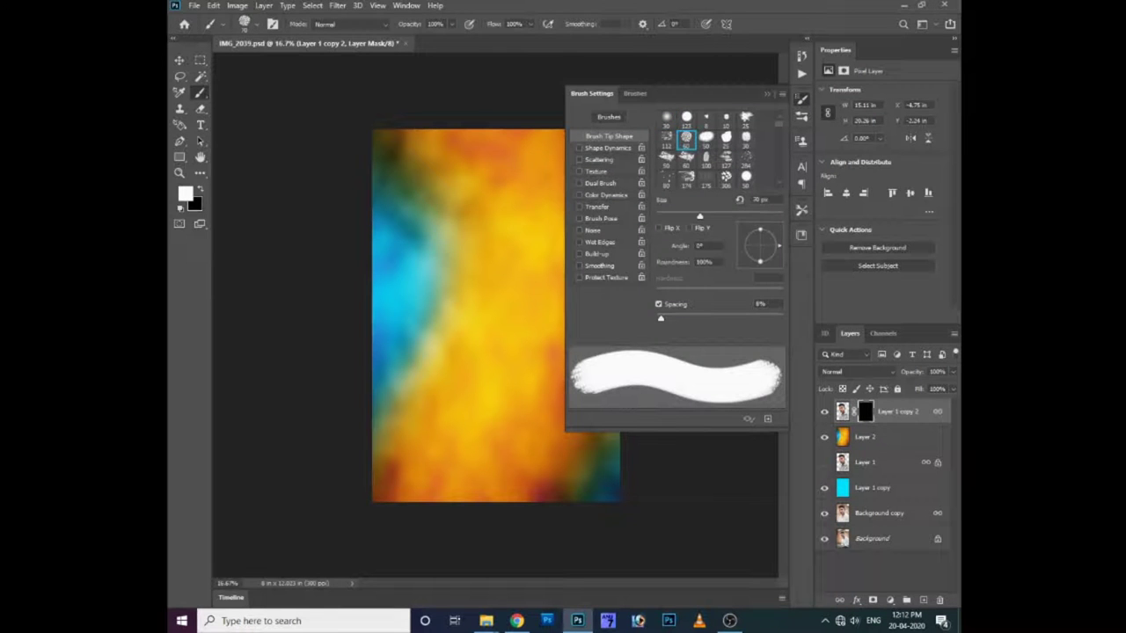
{"action": "key", "text": "bracketright"}
{"action": "key", "text": "bracketright"}
{"action": "key", "text": "bracketright"}
{"action": "left_click_drag", "start_coordinate": [473, 230], "coordinate": [492, 264]}
{"action": "left_click_drag", "start_coordinate": [495, 440], "coordinate": [528, 431]}
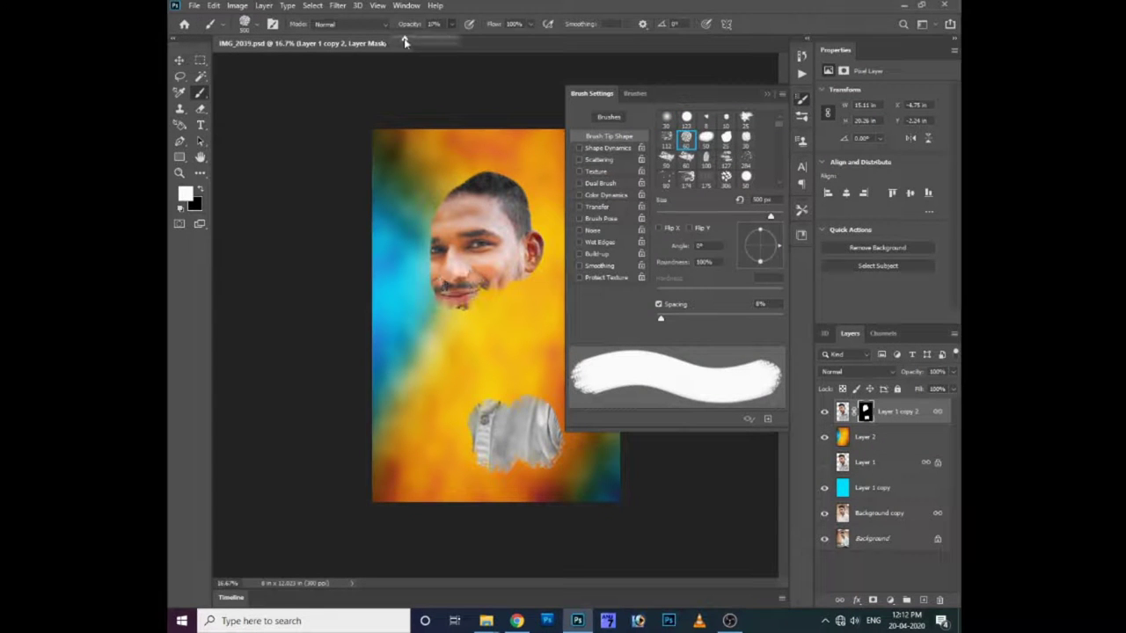
{"action": "mouse_move", "coordinate": [564, 447]}
{"action": "left_mouse_down"}
{"action": "mouse_move", "coordinate": [494, 470]}
{"action": "mouse_move", "coordinate": [588, 430]}
{"action": "mouse_move", "coordinate": [458, 431]}
{"action": "left_mouse_up"}
{"action": "key", "text": "F5"}
{"action": "mouse_move", "coordinate": [589, 427]}
{"action": "left_mouse_down"}
{"action": "mouse_move", "coordinate": [435, 437]}
{"action": "mouse_move", "coordinate": [469, 351]}
{"action": "mouse_move", "coordinate": [556, 421]}
{"action": "mouse_move", "coordinate": [473, 448]}
{"action": "mouse_move", "coordinate": [590, 387]}
{"action": "left_mouse_up"}
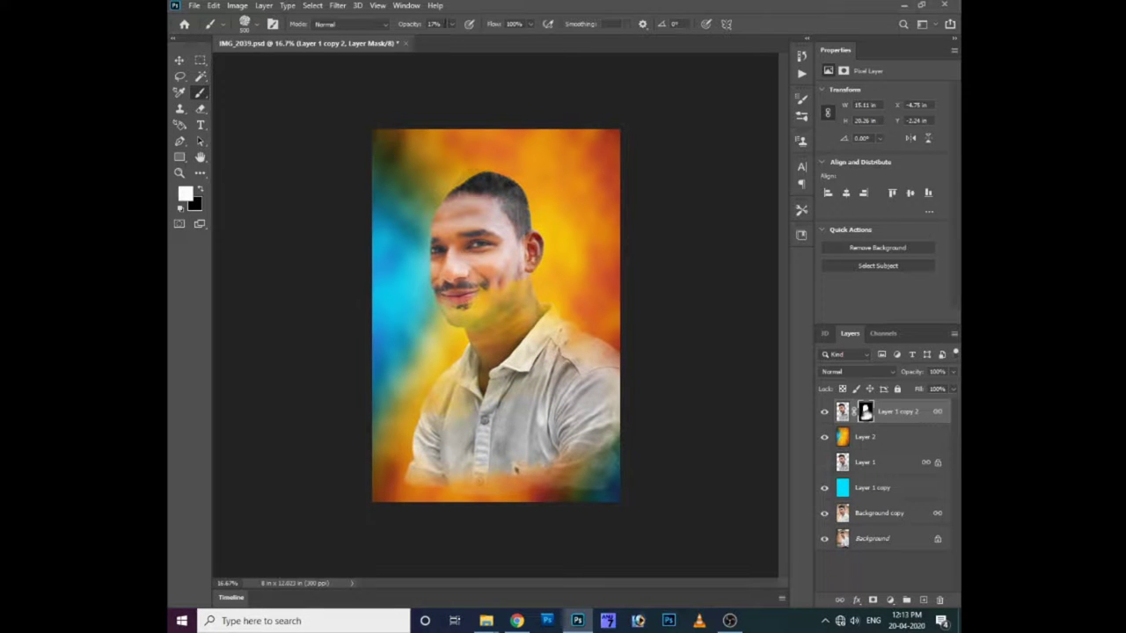
Reveal the hair, chin and neck with a 700 px fully soft round brush
{"action": "left_click", "coordinate": [802, 99]}
{"action": "left_click", "coordinate": [686, 118]}
{"action": "left_click", "coordinate": [666, 119]}
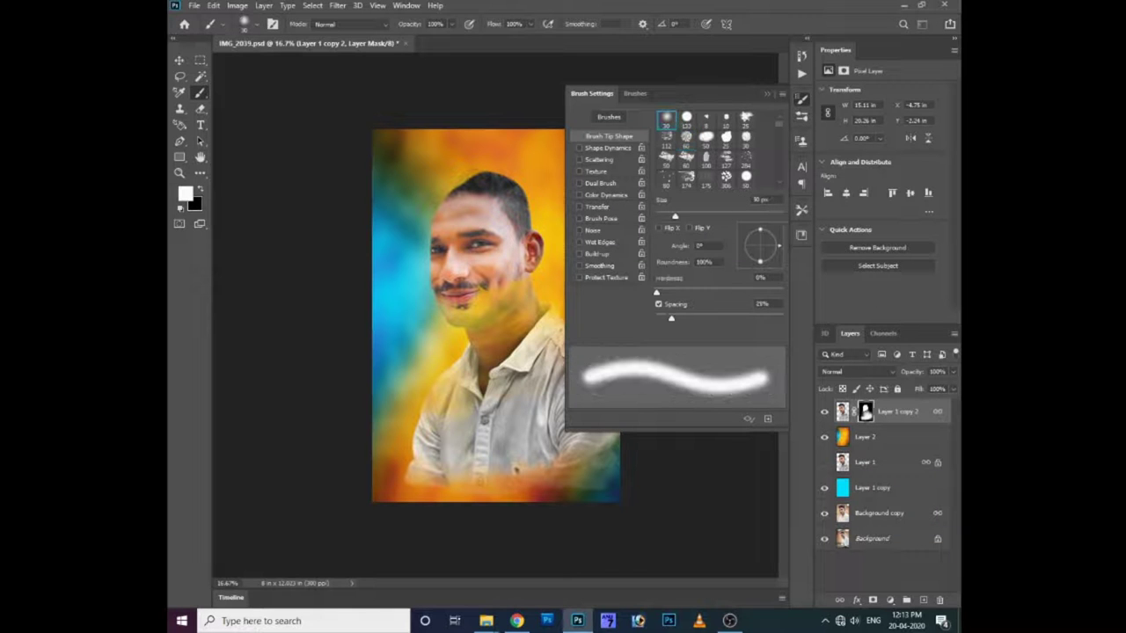
{"action": "left_click_drag", "start_coordinate": [675, 216], "coordinate": [771, 215]}
{"action": "left_click_drag", "start_coordinate": [440, 181], "coordinate": [514, 160]}
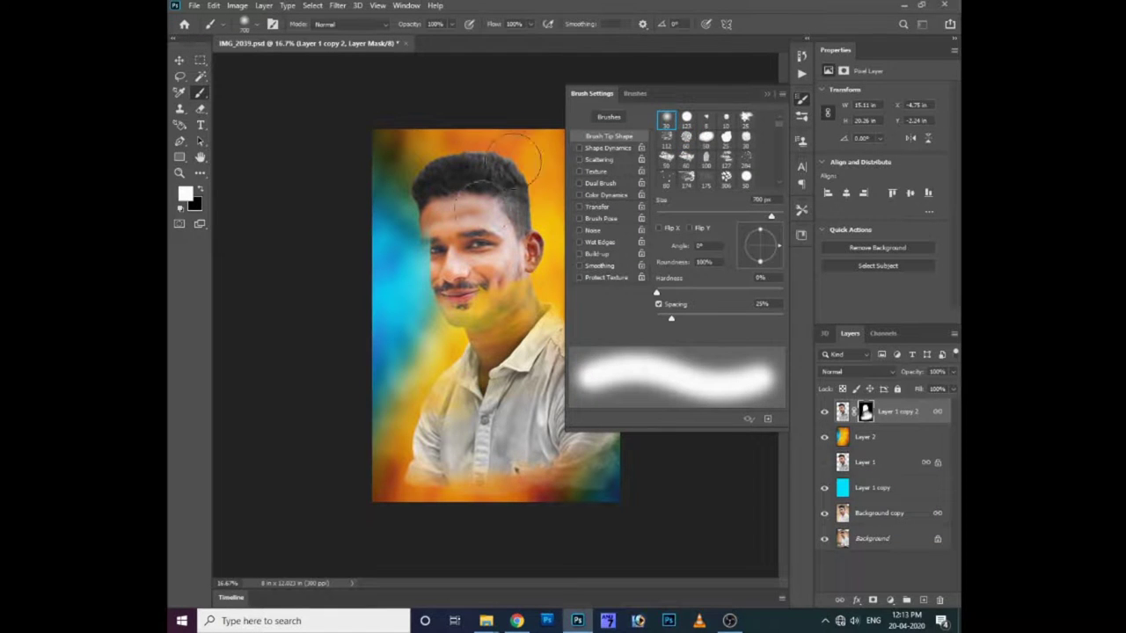
{"action": "left_click_drag", "start_coordinate": [452, 290], "coordinate": [510, 312]}
{"action": "left_click", "coordinate": [802, 99]}
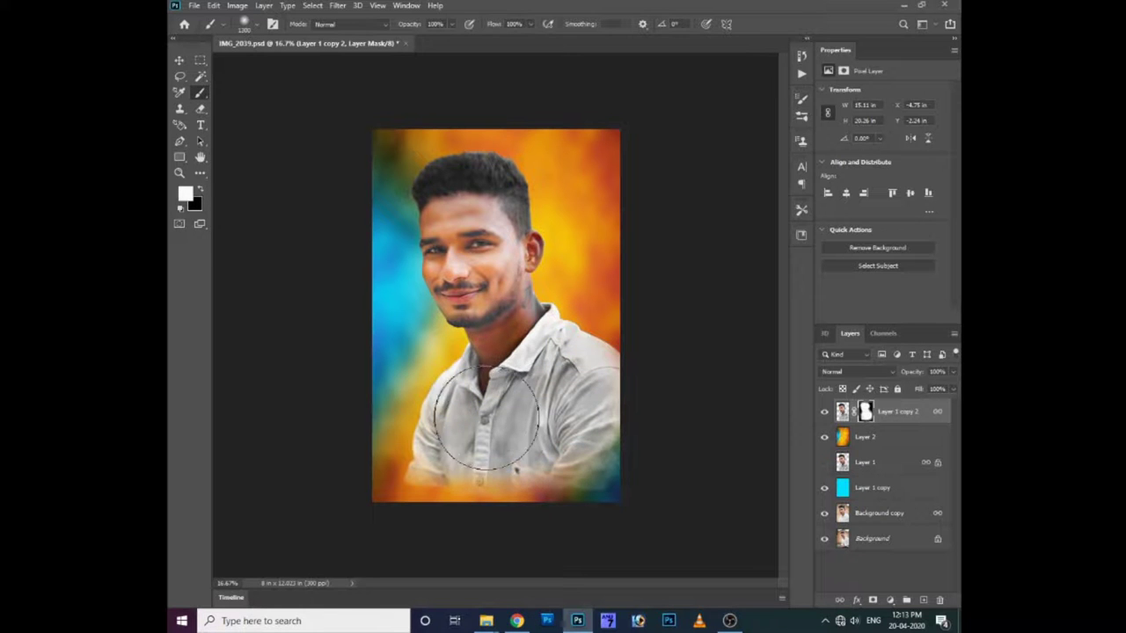
Duplicate Layer 2, move the copy to the top and set it to Multiply
{"action": "left_click", "coordinate": [867, 437]}
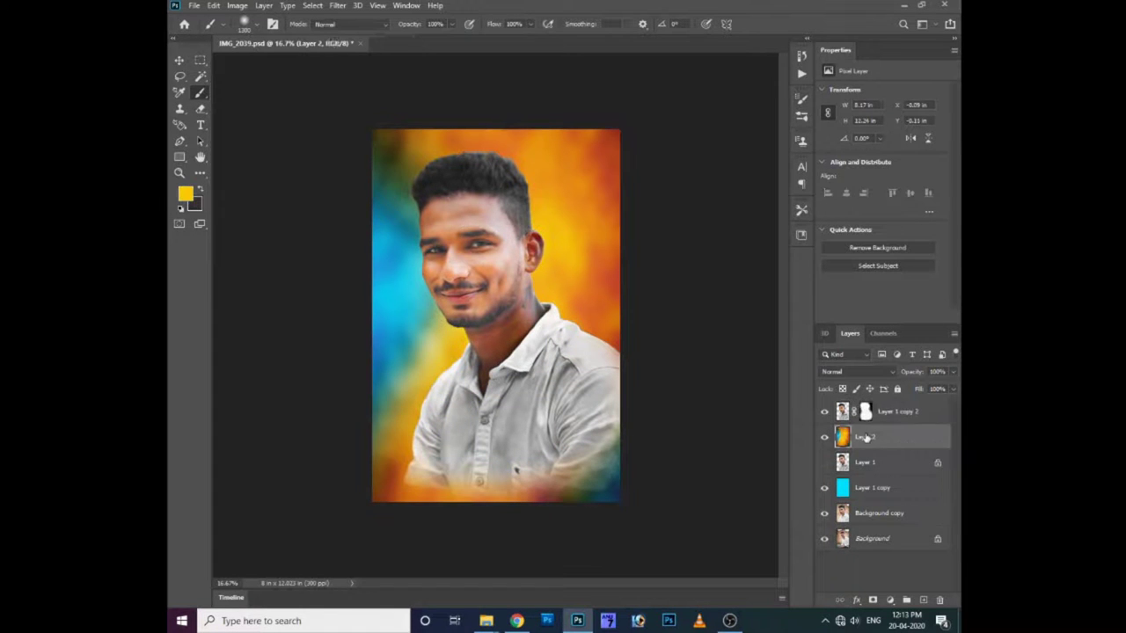
{"action": "key", "text": "ctrl+j"}
{"action": "left_click_drag", "start_coordinate": [866, 440], "coordinate": [857, 387]}
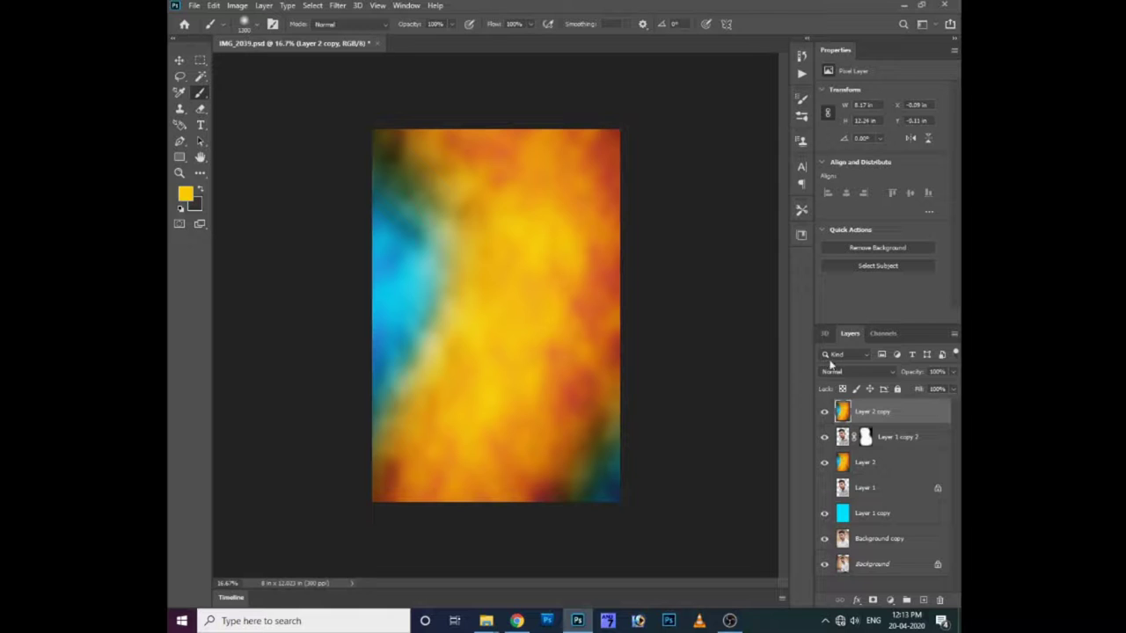
{"action": "left_click", "coordinate": [853, 372]}
{"action": "left_click", "coordinate": [840, 347]}
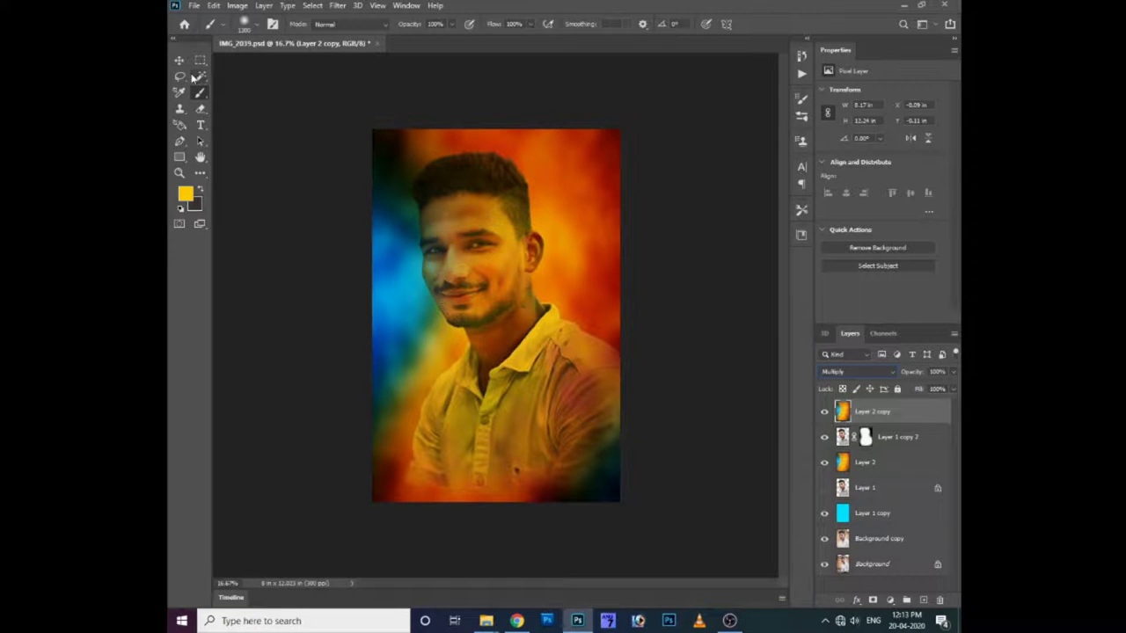
Erase the Multiply overlay from the face, neck and shirt with a 1400 eraser
{"action": "left_click", "coordinate": [201, 108]}
{"action": "left_click_drag", "start_coordinate": [457, 176], "coordinate": [510, 378]}
{"action": "key", "text": "bracketright"}
{"action": "key", "text": "bracketright"}
{"action": "key", "text": "bracketright"}
{"action": "mouse_move", "coordinate": [550, 339]}
{"action": "left_mouse_down"}
{"action": "mouse_move", "coordinate": [439, 440]}
{"action": "mouse_move", "coordinate": [545, 374]}
{"action": "mouse_move", "coordinate": [487, 319]}
{"action": "left_mouse_up"}
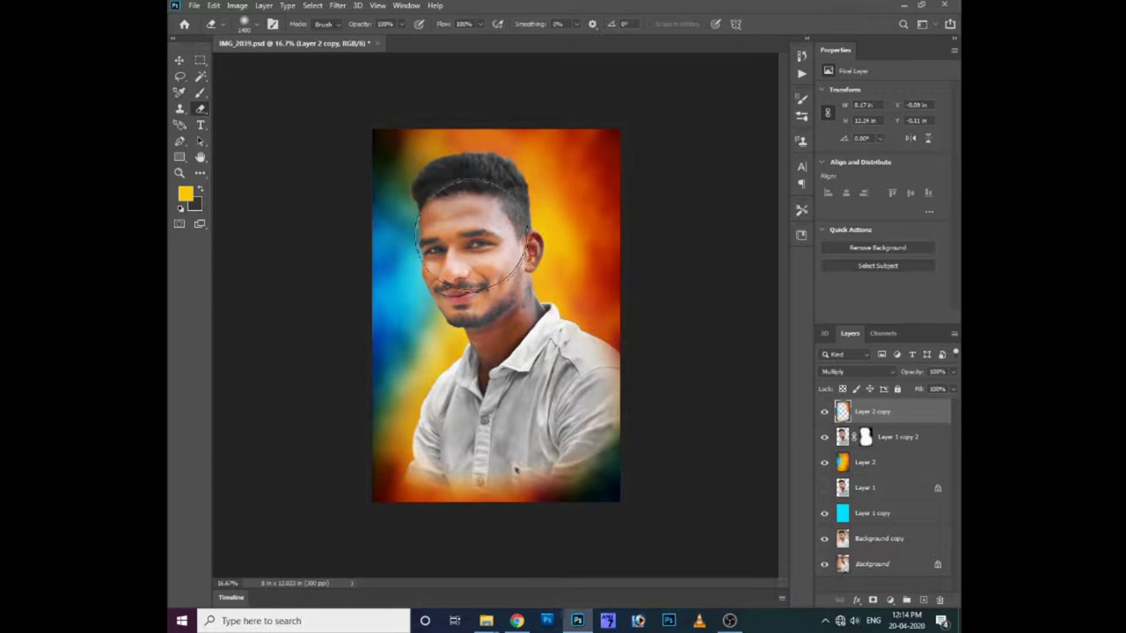
Toggle Layer 2 copy to compare, keep Multiply, and reselect Layer 1 copy 2
{"action": "left_click", "coordinate": [825, 412]}
{"action": "left_click", "coordinate": [825, 413]}
{"action": "left_click", "coordinate": [849, 372]}
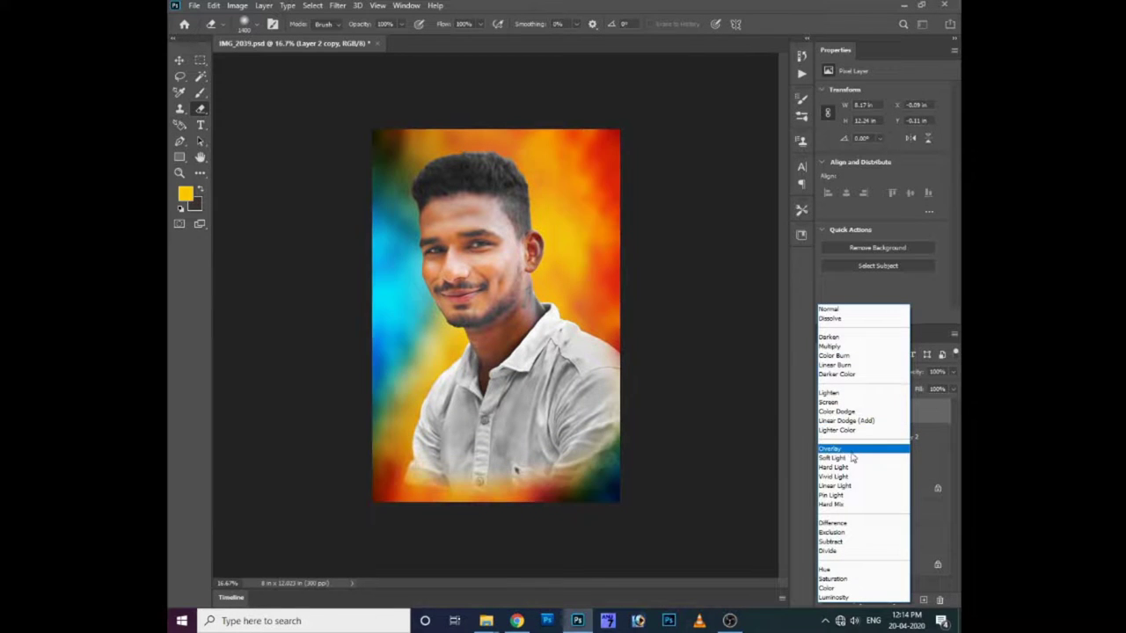
{"action": "left_click", "coordinate": [831, 346]}
{"action": "right_click", "coordinate": [512, 218], "text": "ctrl"}
{"action": "left_click", "coordinate": [520, 224]}
{"action": "key", "text": "ctrl+plus"}
{"action": "key", "text": "ctrl+plus"}
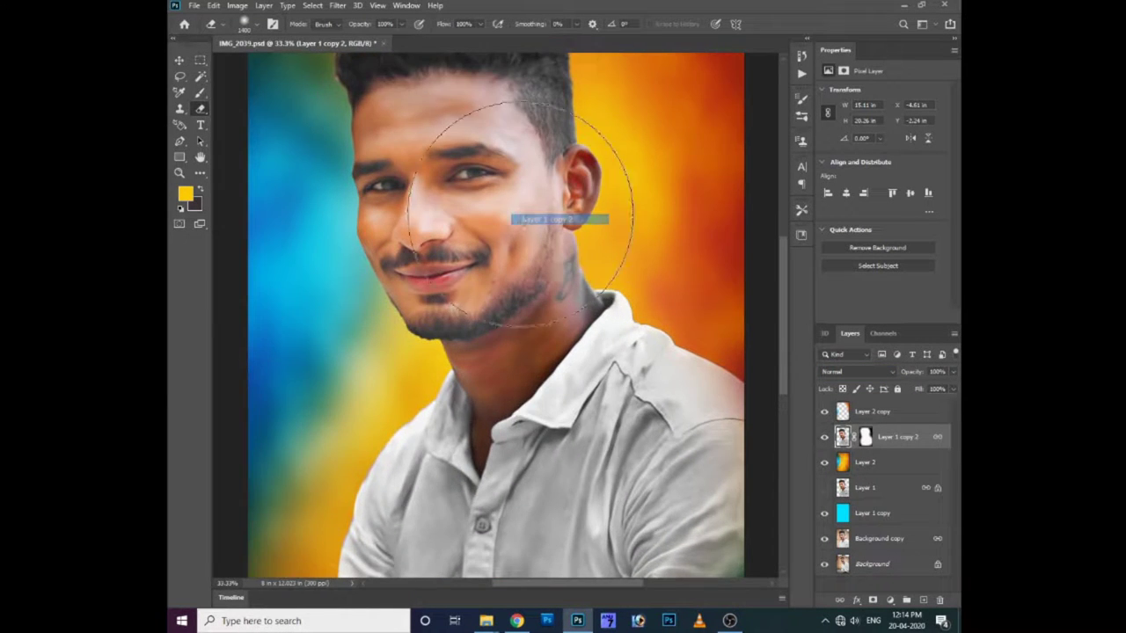
Duplicate Layer 2 and darken the new copy with a Curves adjustment
{"action": "key", "text": "ctrl+plus"}
{"action": "scroll", "coordinate": [755, 164], "scroll_direction": "up", "scroll_amount": 5}
{"action": "left_click", "coordinate": [879, 472]}
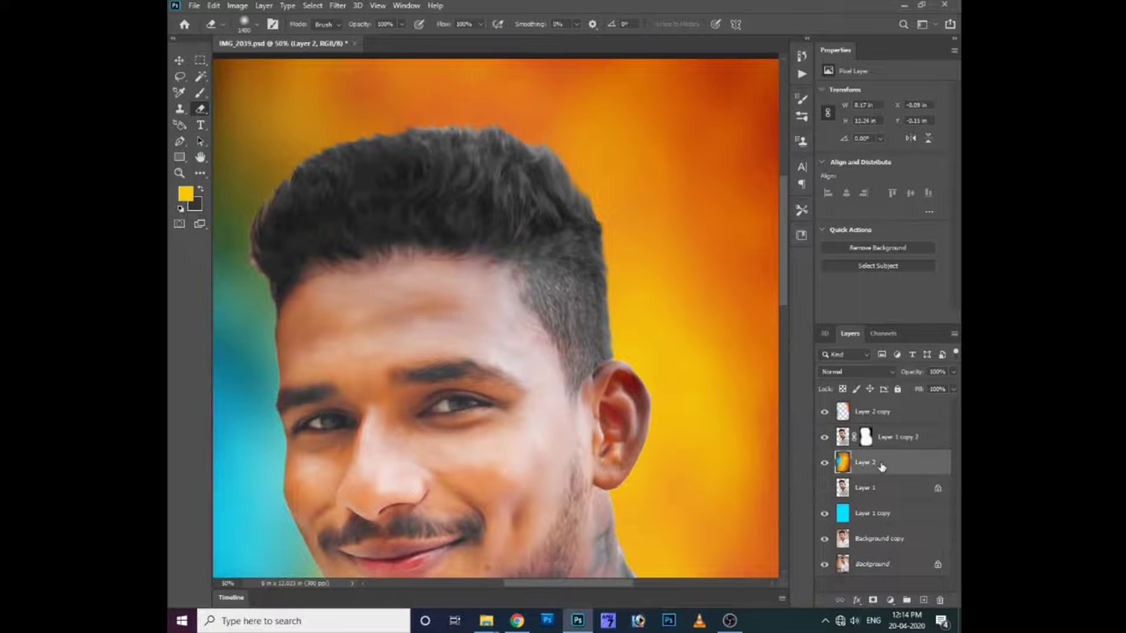
{"action": "key", "text": "ctrl+minus"}
{"action": "key", "text": "ctrl+j"}
{"action": "key", "text": "ctrl+m"}
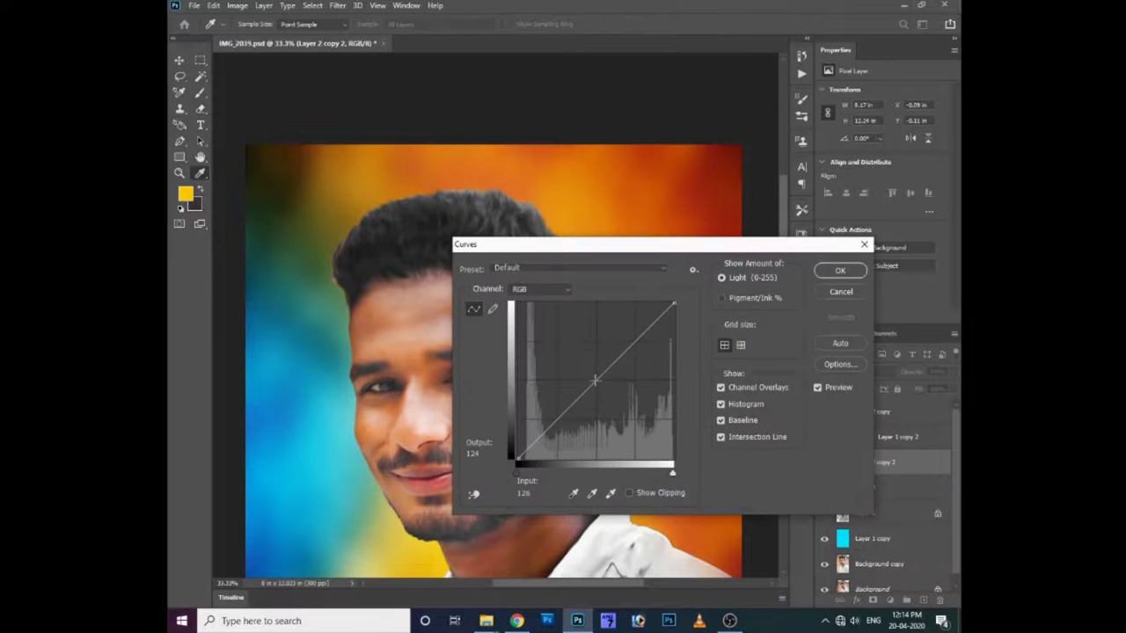
{"action": "left_click_drag", "start_coordinate": [602, 374], "coordinate": [601, 393]}
{"action": "key", "text": "Return"}
{"action": "key", "text": "ctrl+minus"}
{"action": "key", "text": "ctrl+minus"}
{"action": "key", "text": "e"}
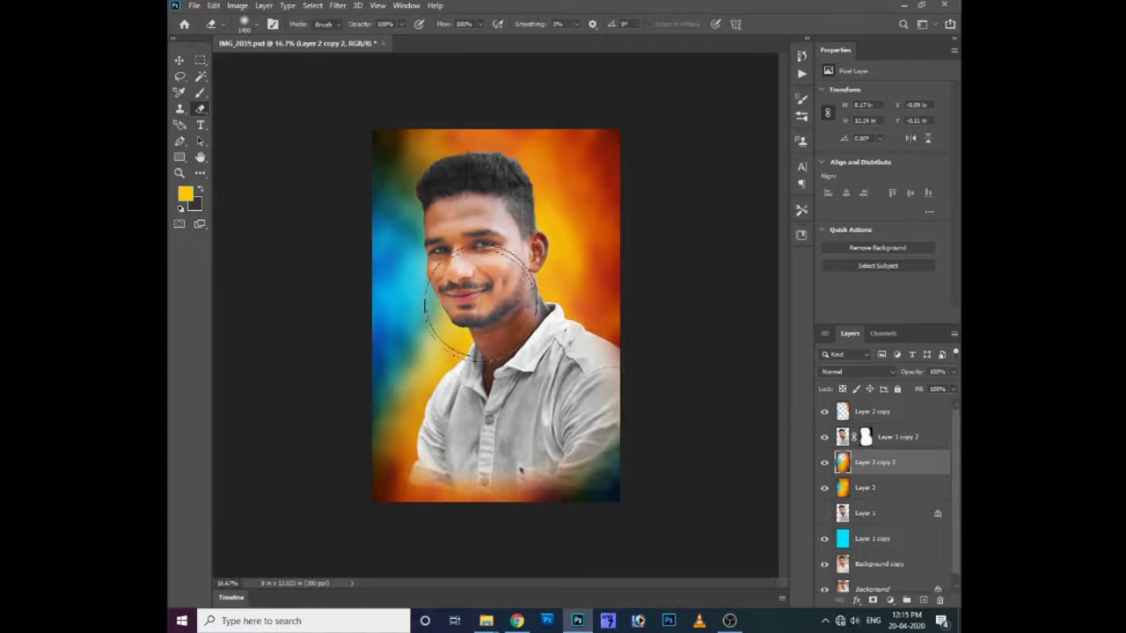
Lift the layer's tones slightly with a second Curves adjustment
{"action": "key", "text": "ctrl+m"}
{"action": "left_click_drag", "start_coordinate": [602, 390], "coordinate": [605, 380]}
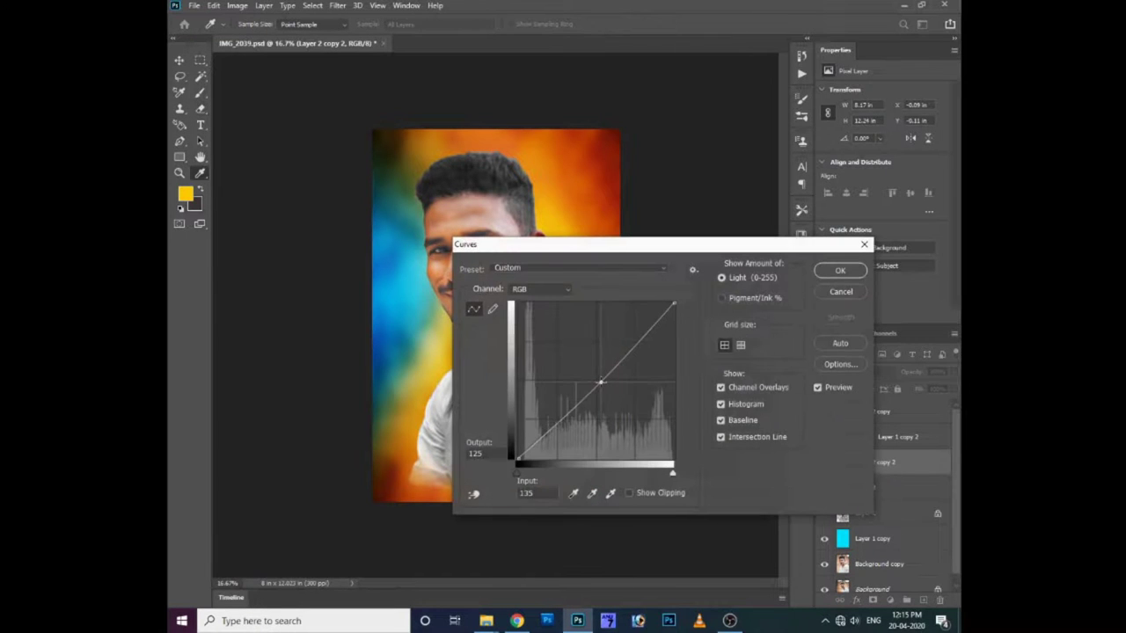
{"action": "key", "text": "Return"}
Keep Layer 2 copy in Normal mode, adjust its Curves, and add Layer 2 copy 2
{"action": "left_click", "coordinate": [873, 411]}
{"action": "left_click", "coordinate": [855, 371]}
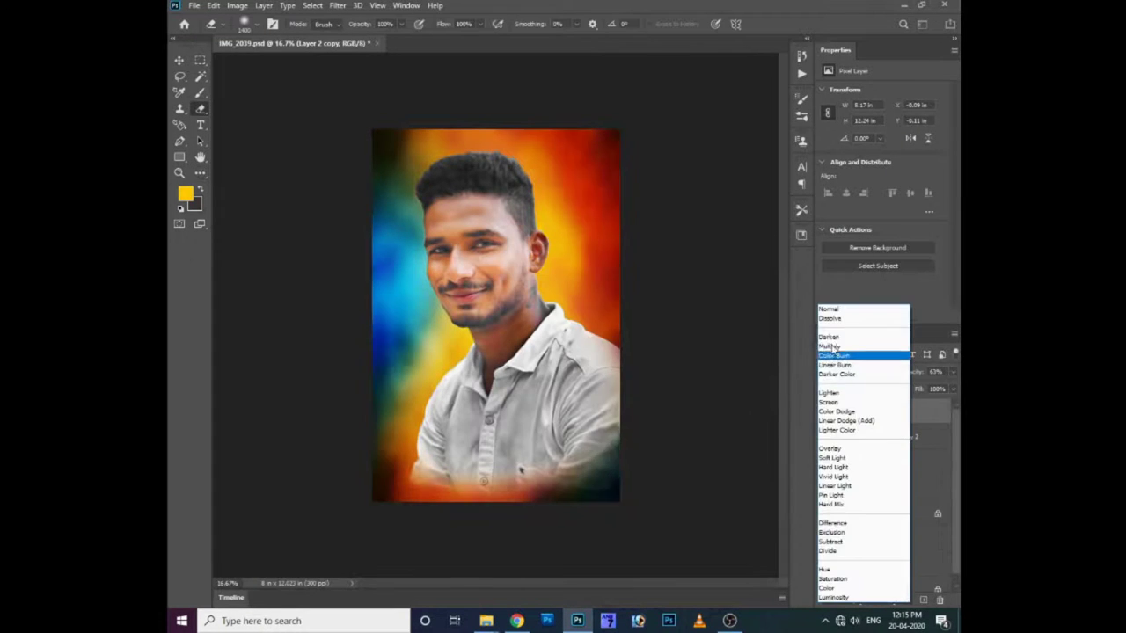
{"action": "left_click", "coordinate": [840, 308]}
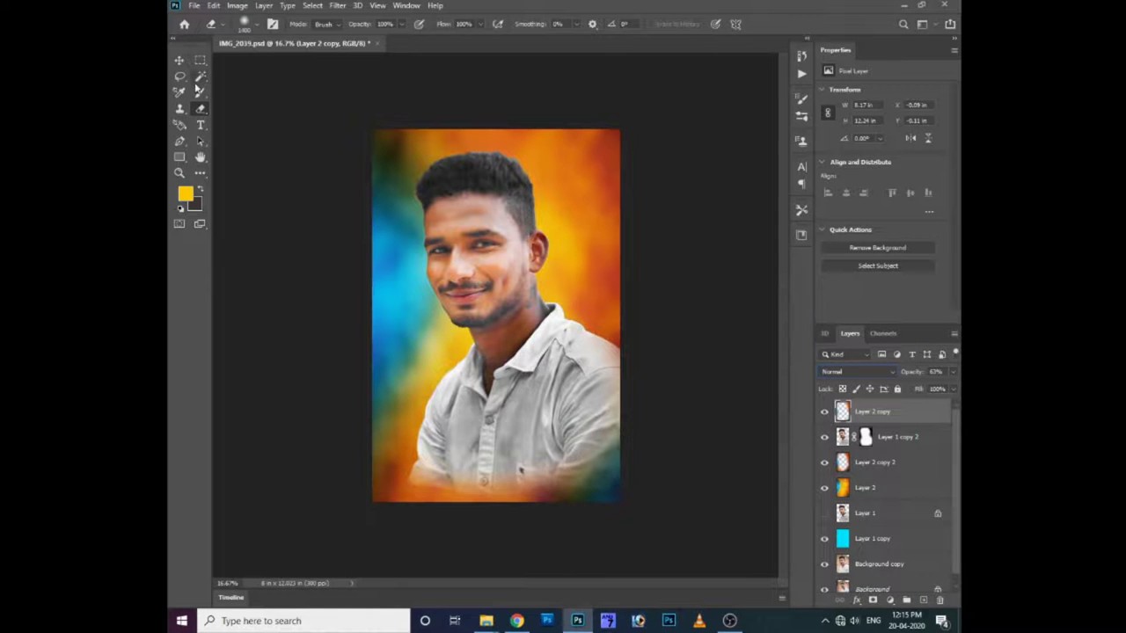
{"action": "key", "text": "ctrl+m"}
{"action": "left_click_drag", "start_coordinate": [611, 395], "coordinate": [603, 381]}
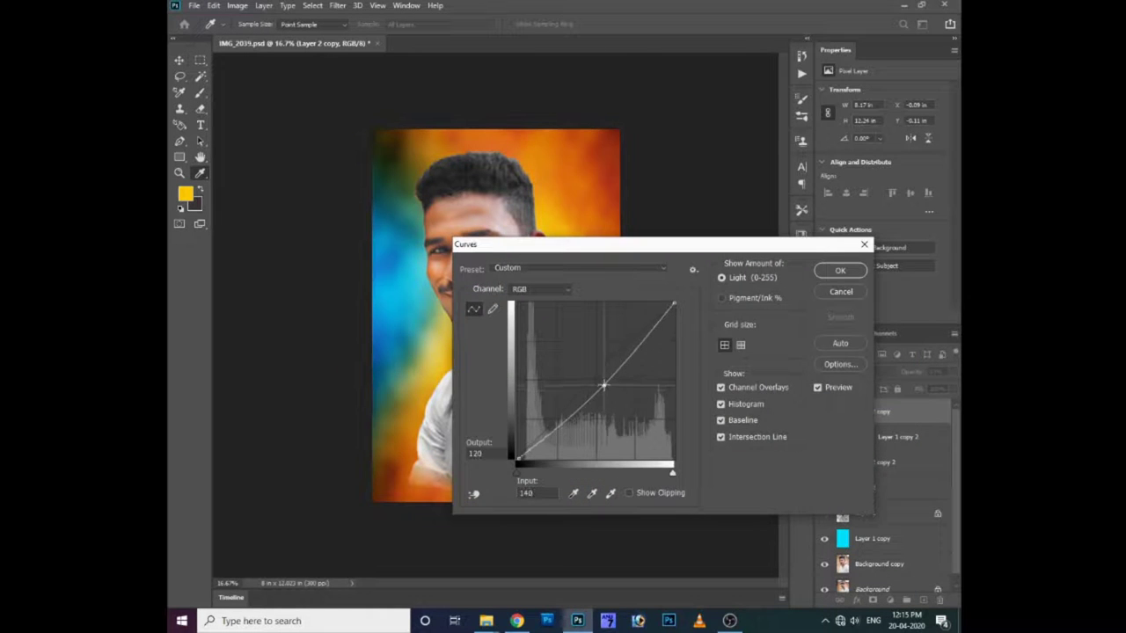
{"action": "key", "text": "Return"}
{"action": "left_click", "coordinate": [867, 463], "text": "ctrl"}
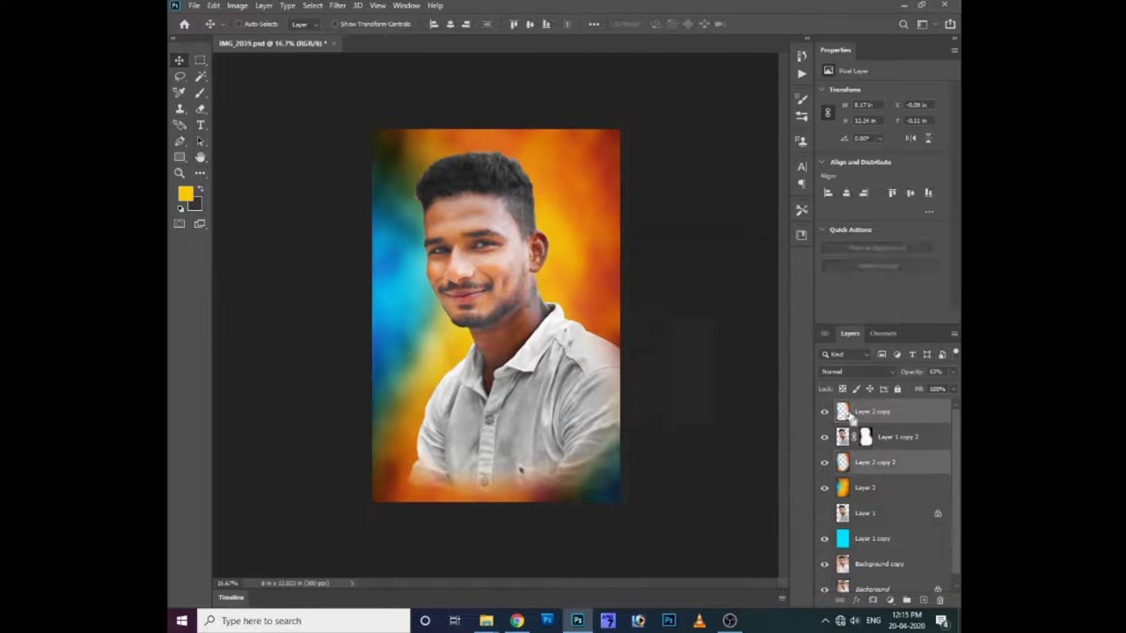
Duplicate Layer 2 copy and merge the duplicates down twice to strengthen it
{"action": "left_click_drag", "start_coordinate": [871, 472], "coordinate": [863, 412]}
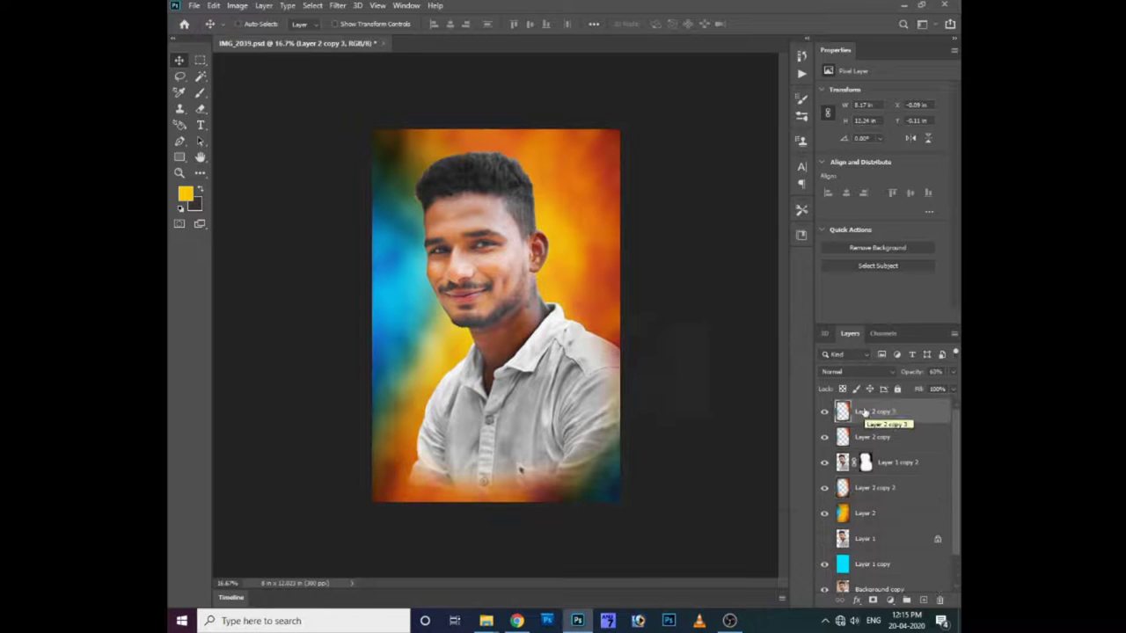
{"action": "key", "text": "ctrl+e"}
{"action": "key", "text": "ctrl+j"}
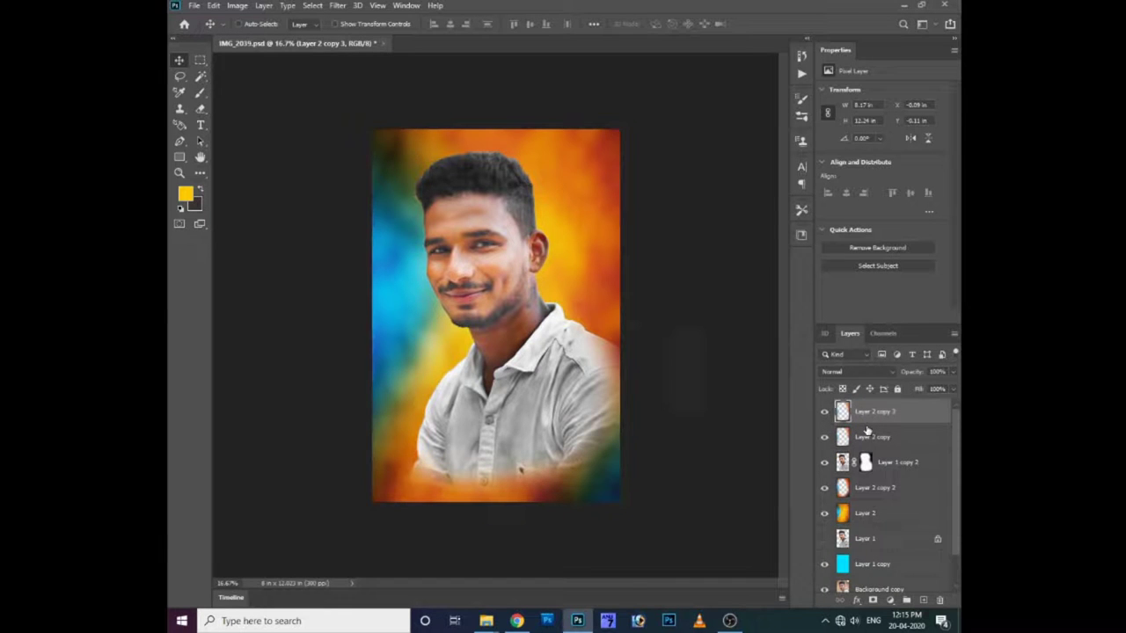
{"action": "key", "text": "ctrl+e"}
Raise the portrait layer's contrast to 46 with Brightness/Contrast
{"action": "scroll", "coordinate": [642, 348], "scroll_direction": "up", "scroll_amount": 2}
{"action": "scroll", "coordinate": [479, 236], "scroll_direction": "up", "scroll_amount": 2}
{"action": "right_click", "coordinate": [515, 239]}
{"action": "key", "text": "Escape"}
{"action": "key", "text": "alt+i"}
{"action": "key", "text": "j"}
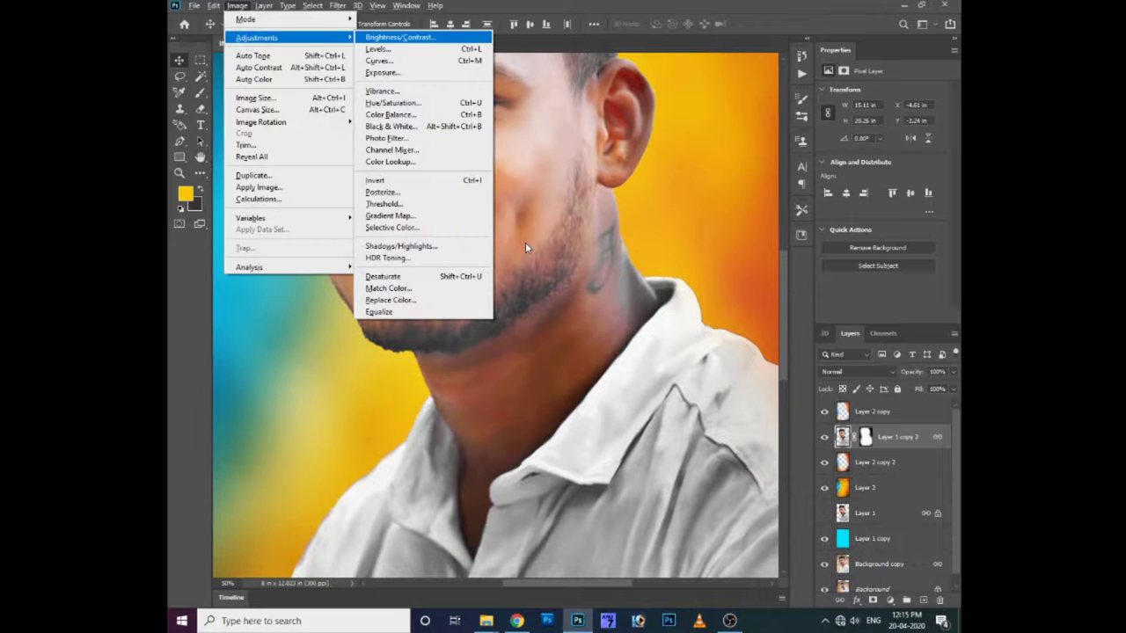
{"action": "key", "text": "Return"}
{"action": "type", "text": "0"}
{"action": "key", "text": "Tab"}
{"action": "type", "text": "0"}
{"action": "left_click_drag", "start_coordinate": [542, 218], "coordinate": [547, 219]}
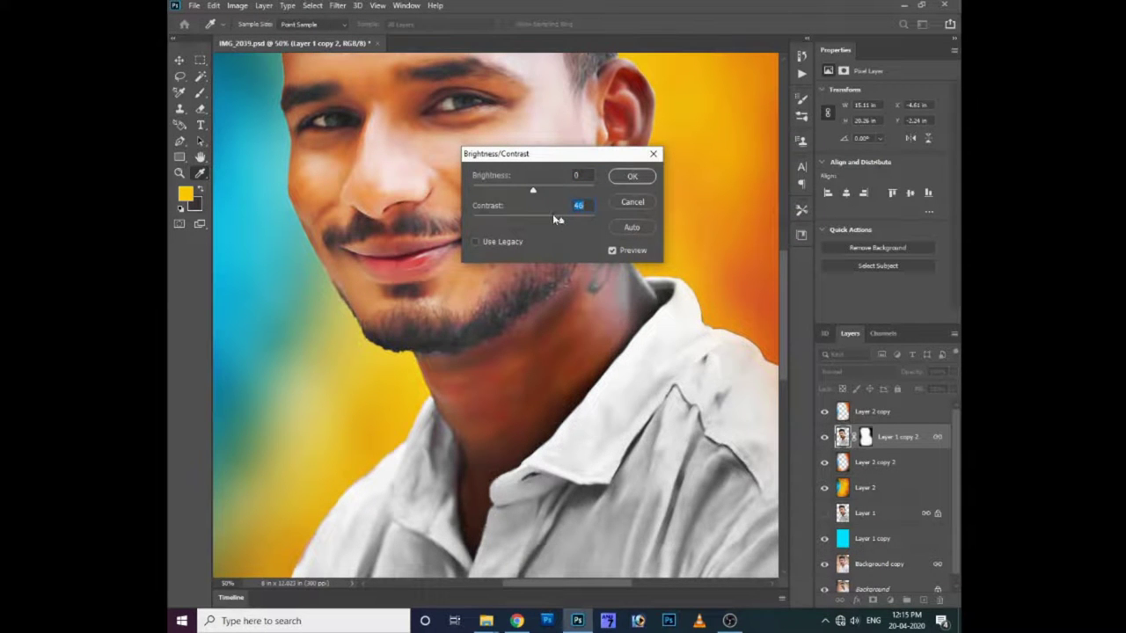
{"action": "key", "text": "Return"}
Create a new Layer 3 and set up a smaller brush for painting
{"action": "scroll", "coordinate": [548, 251], "scroll_direction": "up", "scroll_amount": 5}
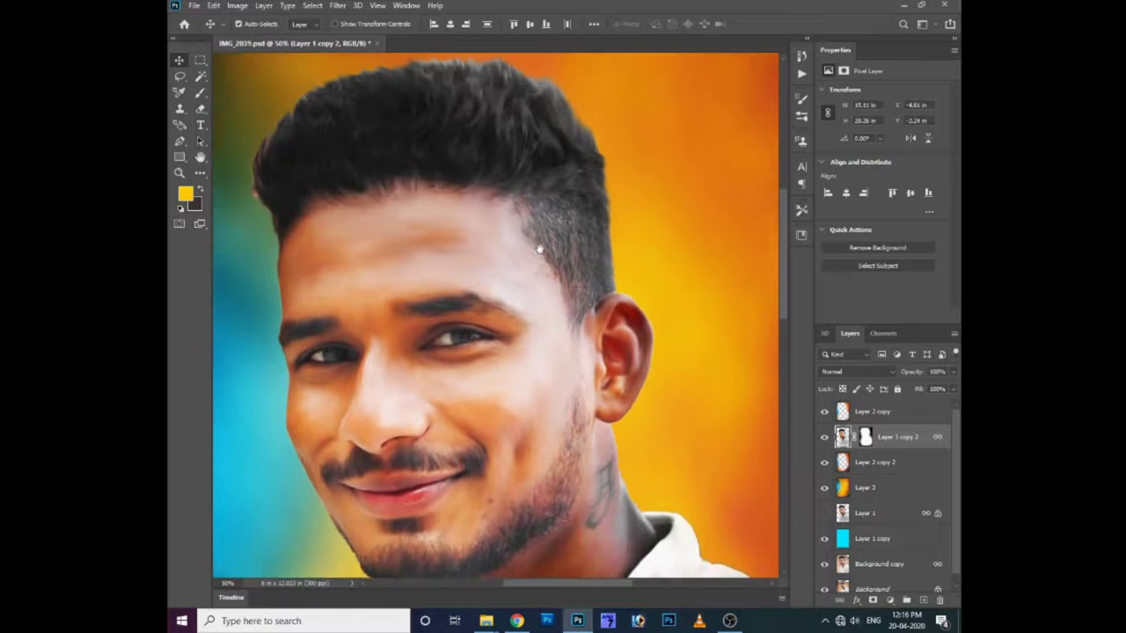
{"action": "key", "text": "ctrl+shift+n"}
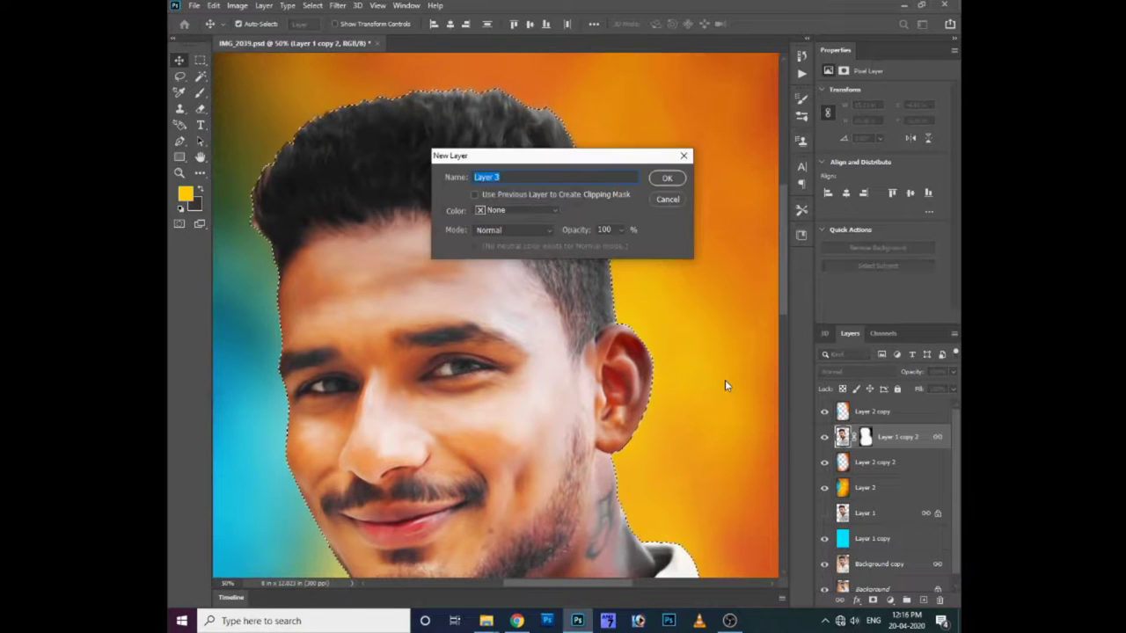
{"action": "key", "text": "Return"}
{"action": "key", "text": "b"}
{"action": "key", "text": "bracketleft"}
{"action": "key", "text": "bracketleft"}
{"action": "key", "text": "bracketleft"}
{"action": "left_click_drag", "start_coordinate": [396, 264], "coordinate": [440, 326]}
{"action": "key", "text": "ctrl+z"}
Paint a red blush onto the man's cheek and deselect
{"action": "scroll", "coordinate": [361, 330], "scroll_direction": "down", "scroll_amount": 1}
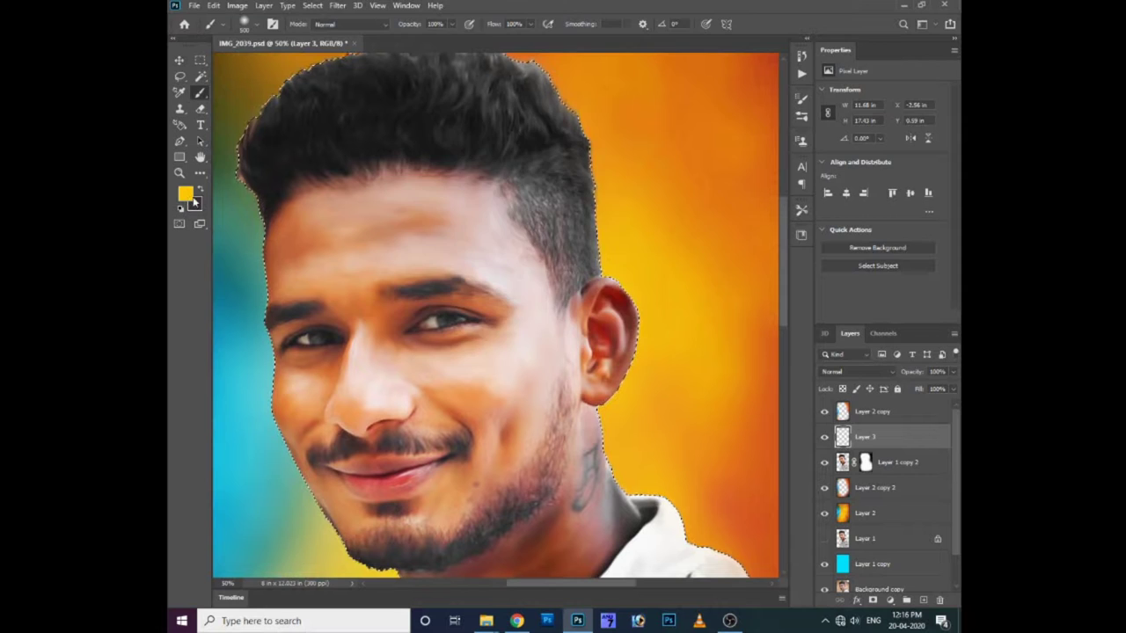
{"action": "left_click", "coordinate": [185, 193]}
{"action": "left_click", "coordinate": [577, 148]}
{"action": "left_click", "coordinate": [685, 133]}
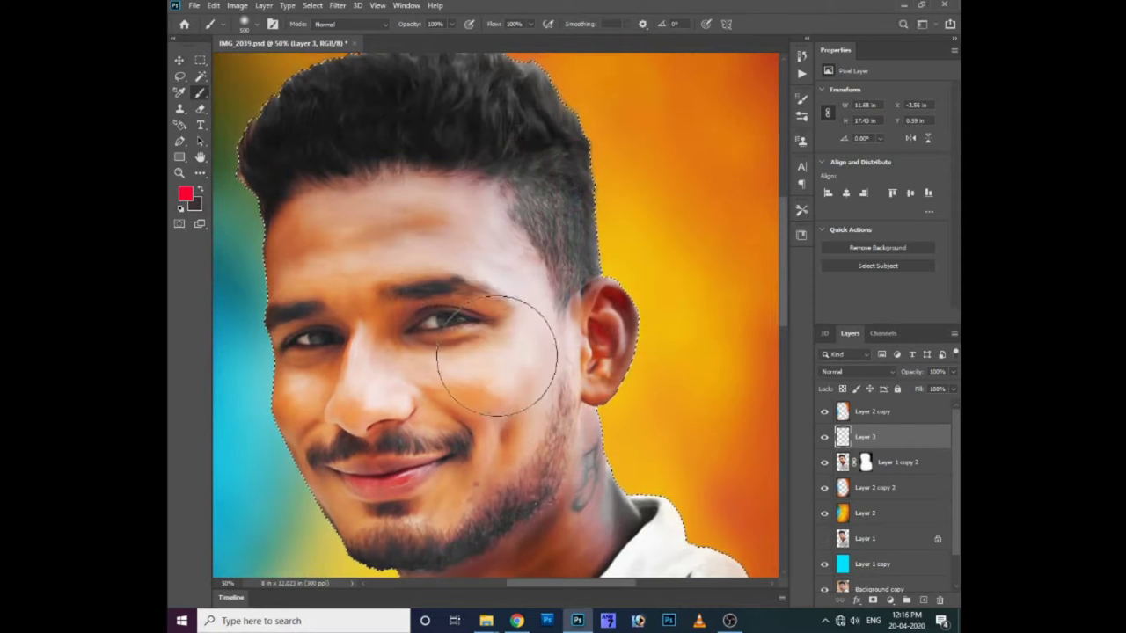
{"action": "mouse_move", "coordinate": [426, 370]}
{"action": "left_mouse_down"}
{"action": "mouse_move", "coordinate": [488, 387]}
{"action": "mouse_move", "coordinate": [466, 404]}
{"action": "left_mouse_up"}
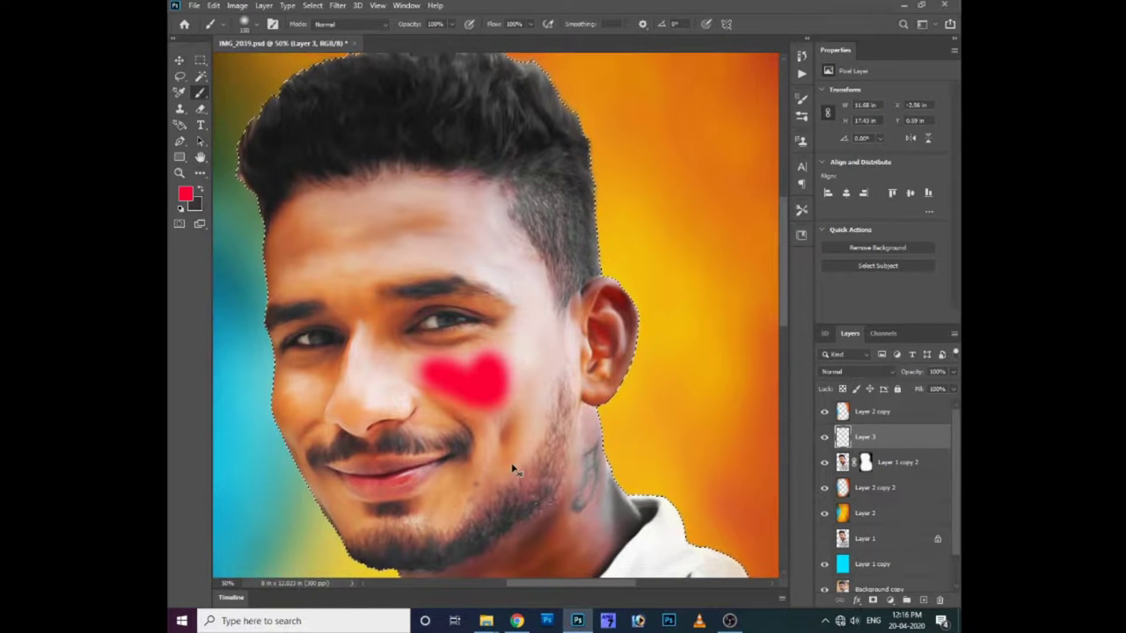
{"action": "key", "text": "ctrl+d"}
Blend Layer 3 with Linear Dodge (Add), try another mode, and shift its hue to +23
{"action": "left_click", "coordinate": [837, 374]}
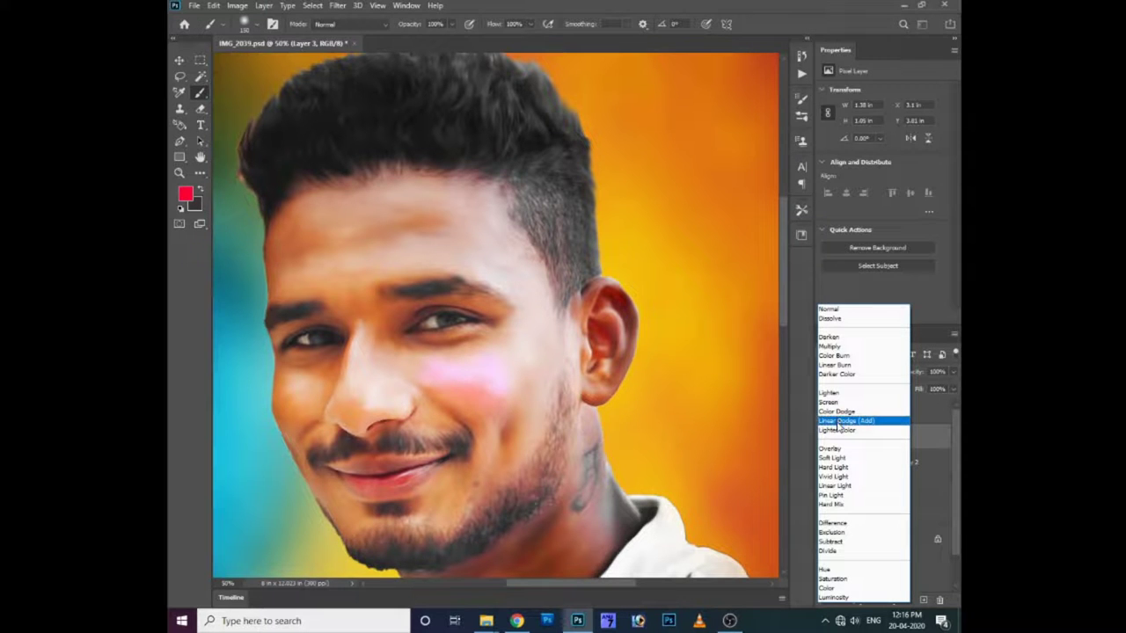
{"action": "left_click", "coordinate": [840, 422]}
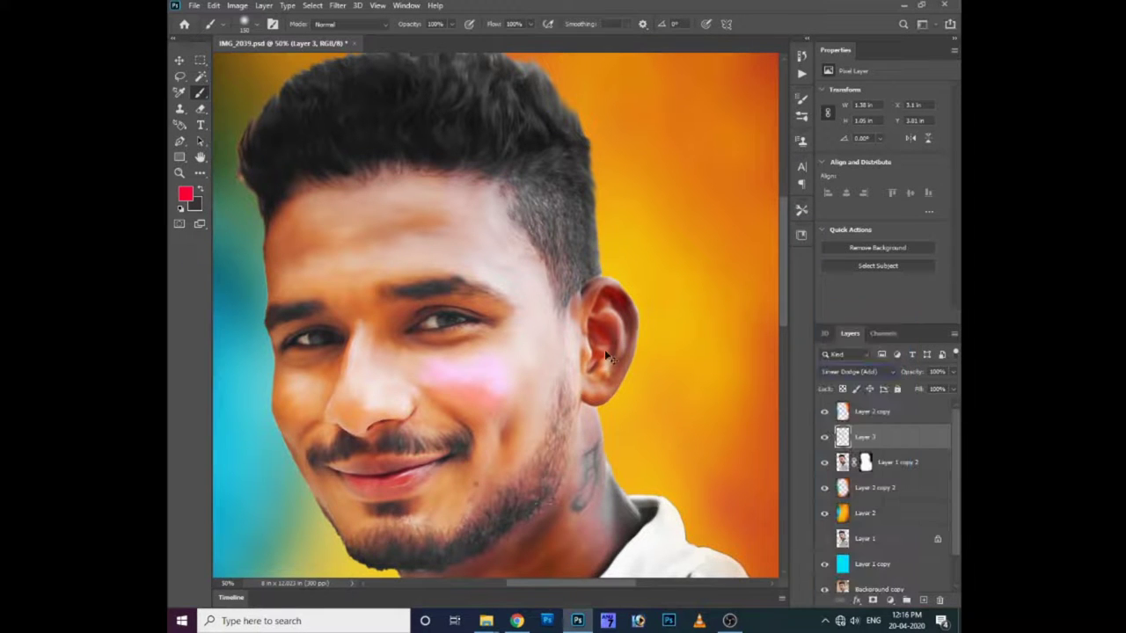
{"action": "key", "text": "ctrl+u"}
{"action": "key", "text": "Return"}
{"action": "left_click", "coordinate": [844, 371]}
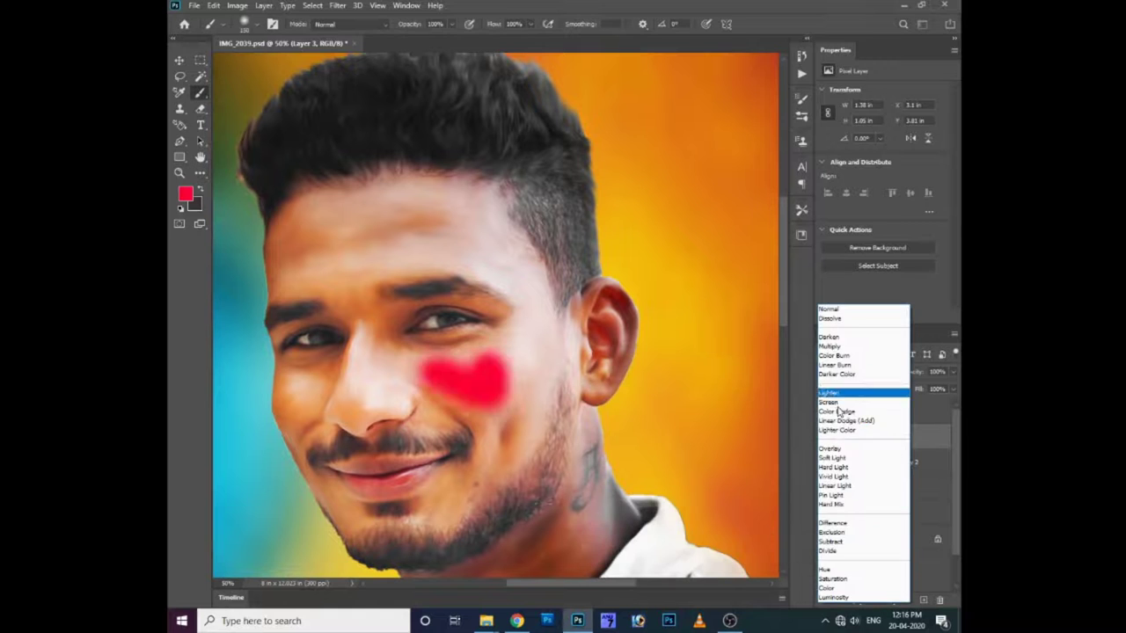
{"action": "left_click", "coordinate": [830, 398]}
{"action": "key", "text": "ctrl+u"}
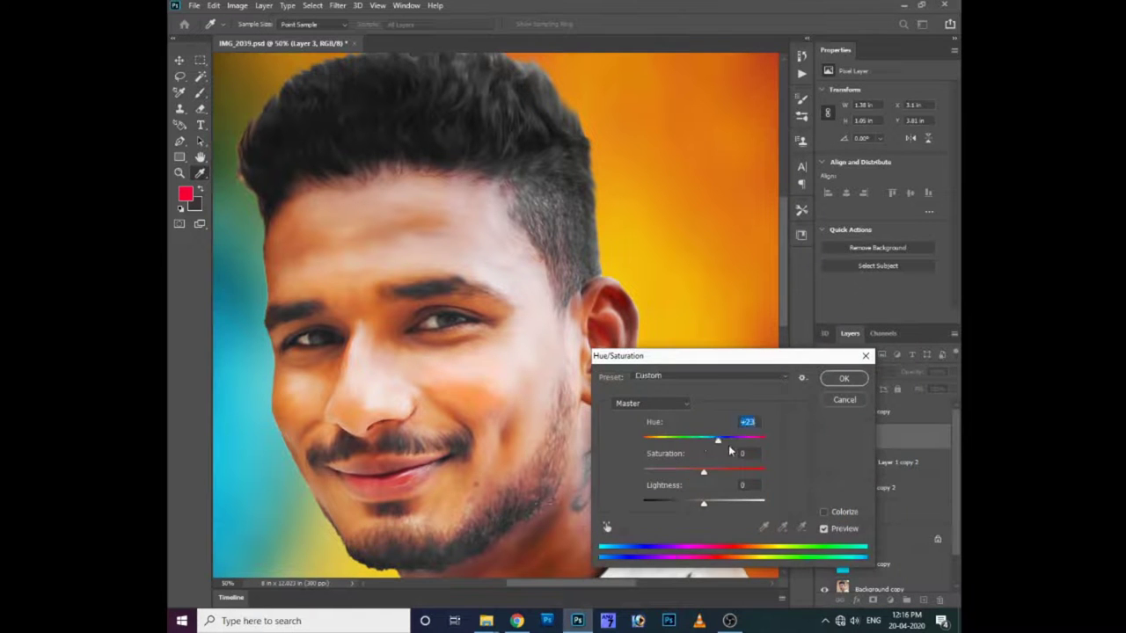
Apply the cheek hue shift, set Layer 3 to Lighten blending, and undo the red cheek stroke
{"action": "key", "text": "Return"}
{"action": "left_click", "coordinate": [857, 371]}
{"action": "left_click", "coordinate": [835, 400]}
{"action": "key", "text": "ctrl+plus"}
{"action": "scroll", "coordinate": [546, 342], "scroll_direction": "down", "scroll_amount": 2}
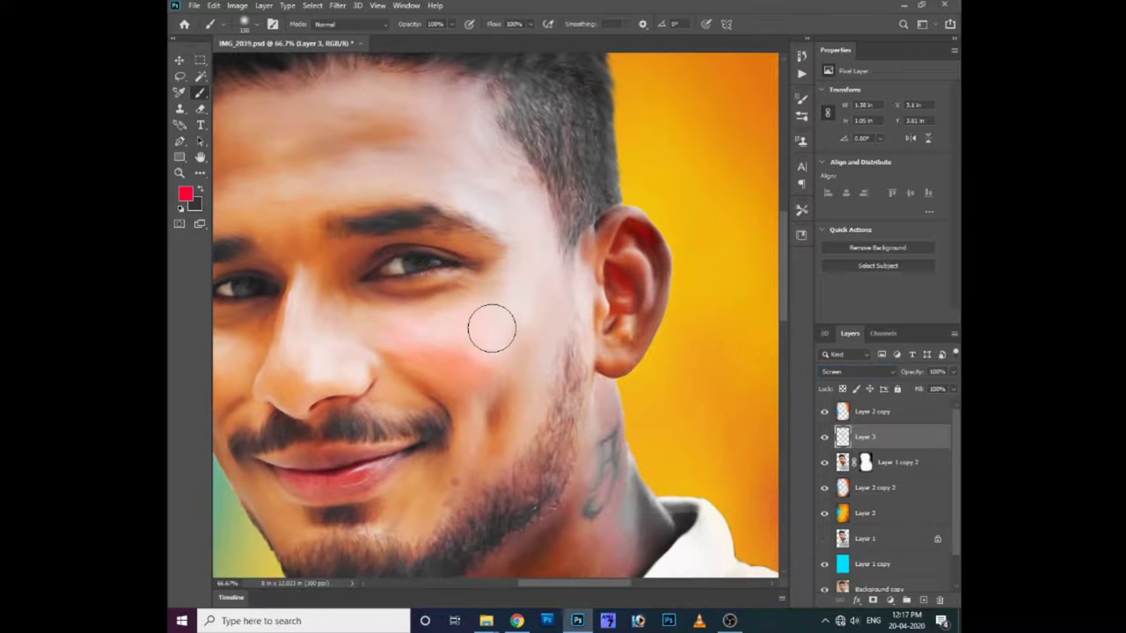
{"action": "left_click", "coordinate": [858, 371]}
{"action": "left_click", "coordinate": [836, 394]}
{"action": "key", "text": "ctrl+z"}
Choose a pale pink as the foreground paint colour
{"action": "scroll", "coordinate": [523, 360], "scroll_direction": "left", "scroll_amount": 3}
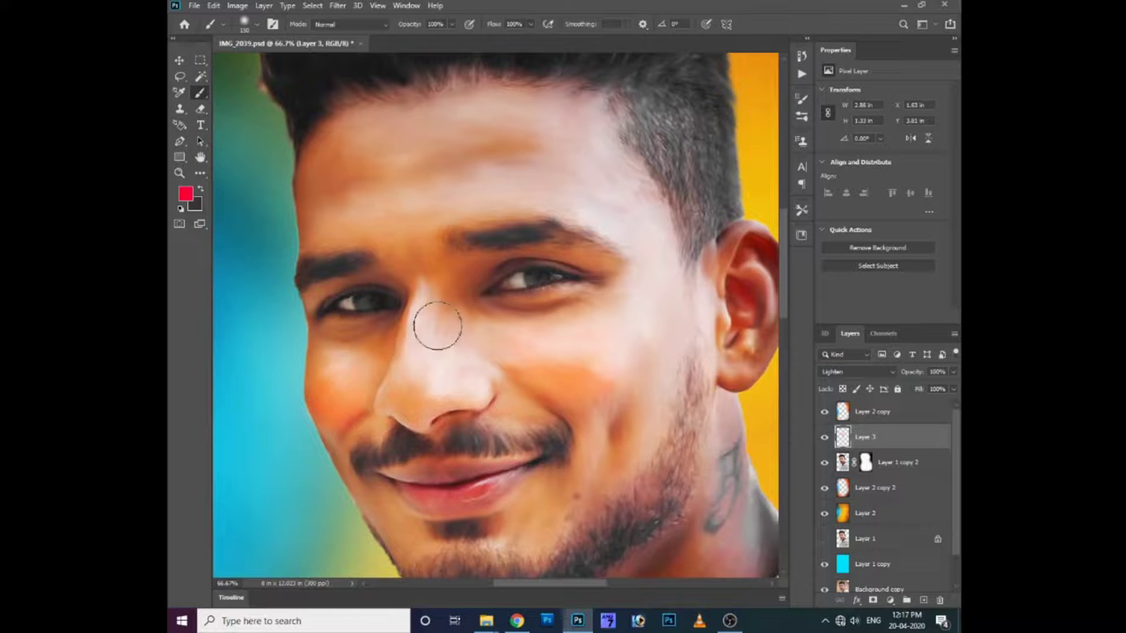
{"action": "scroll", "coordinate": [396, 376], "scroll_direction": "down", "scroll_amount": 1}
{"action": "left_click", "coordinate": [187, 193]}
{"action": "left_click", "coordinate": [420, 138]}
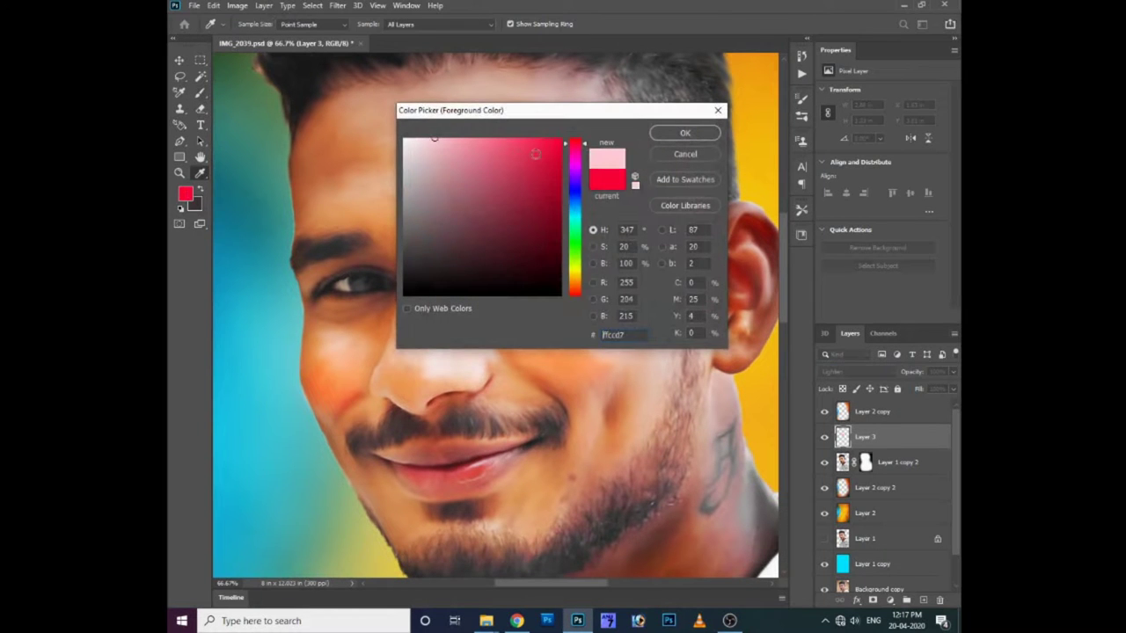
{"action": "key", "text": "Return"}
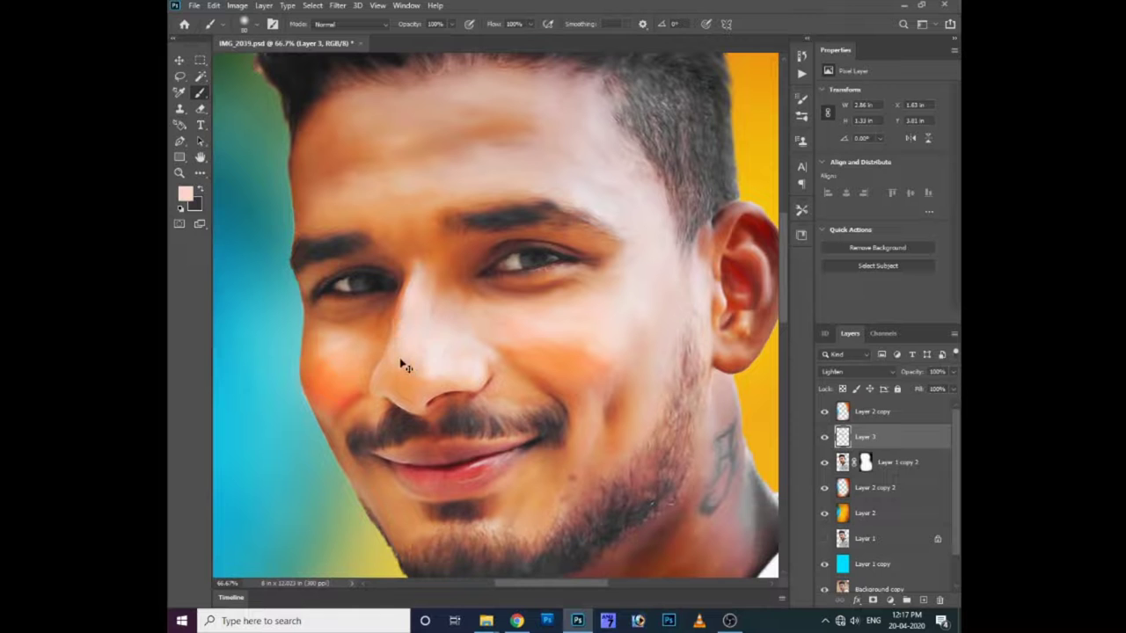
Shift the foreground paint colour to orange
{"action": "scroll", "coordinate": [421, 317], "scroll_direction": "down", "scroll_amount": 5}
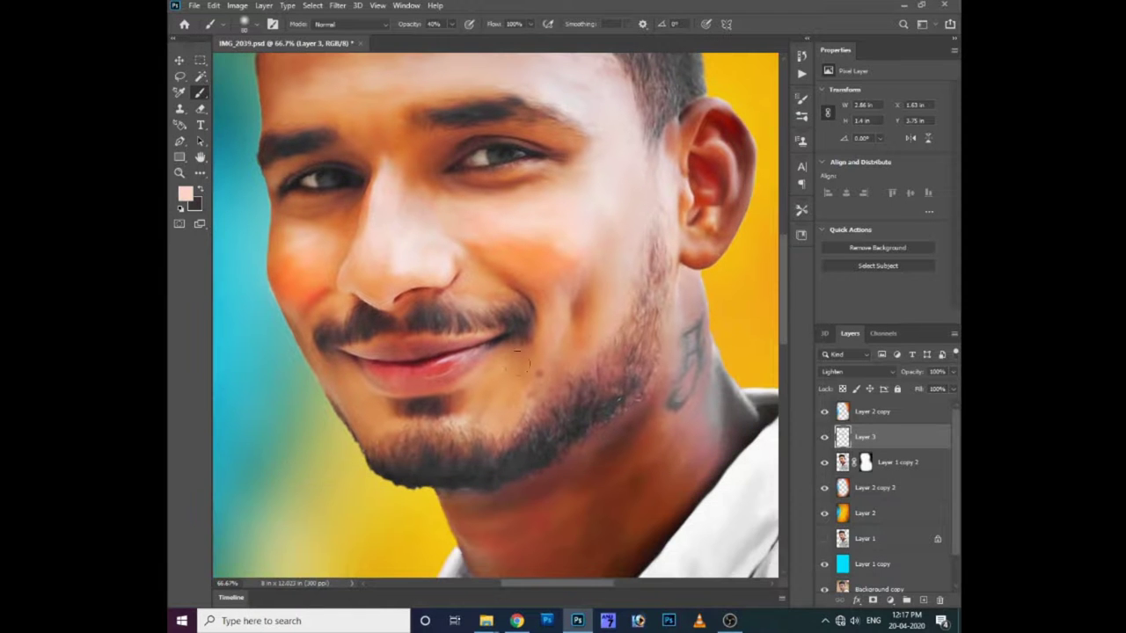
{"action": "left_click", "coordinate": [186, 193]}
{"action": "left_click_drag", "start_coordinate": [578, 288], "coordinate": [640, 296]}
{"action": "key", "text": "Return"}
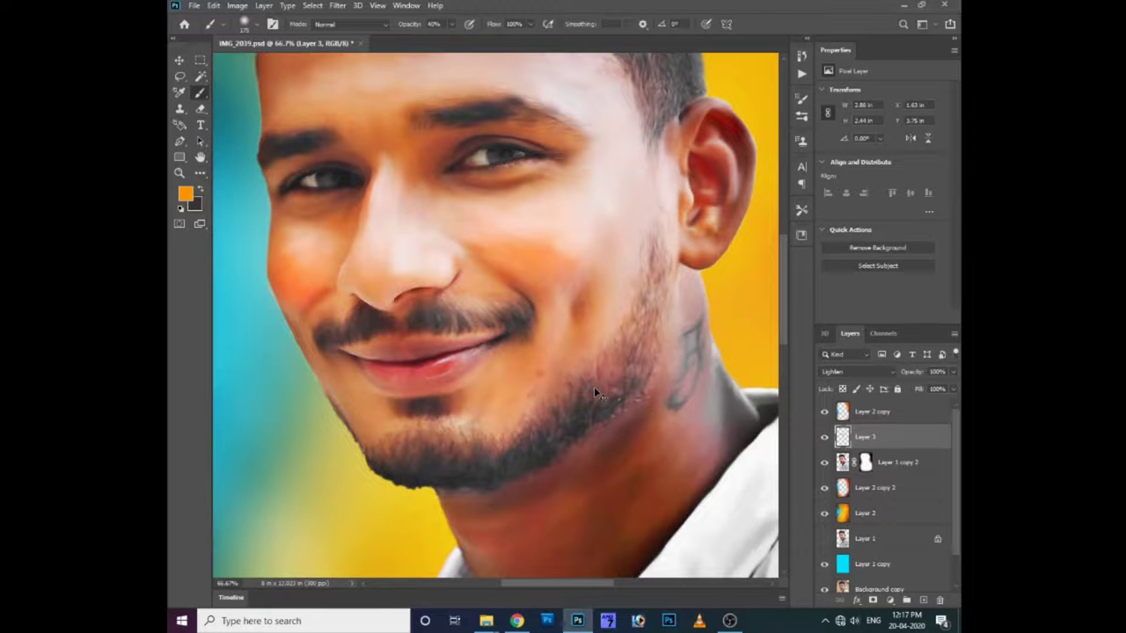
Create a new Layer 4 blending in Screen mode
{"action": "key", "text": "ctrl+shift+n"}
{"action": "key", "text": "Return"}
{"action": "left_click", "coordinate": [849, 370]}
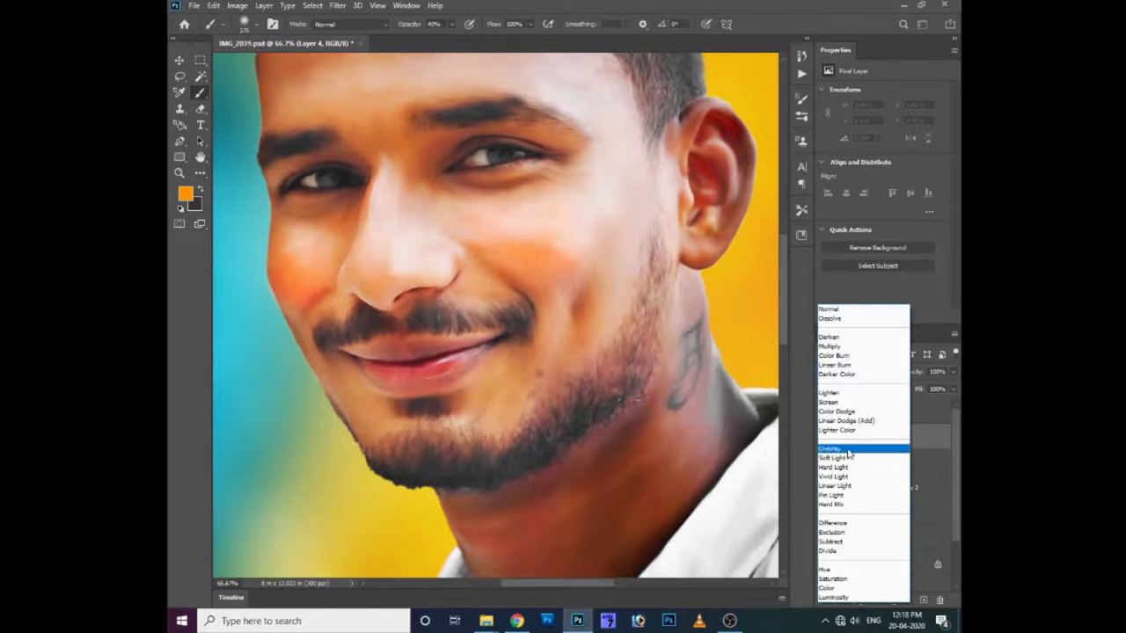
{"action": "left_click", "coordinate": [833, 402]}
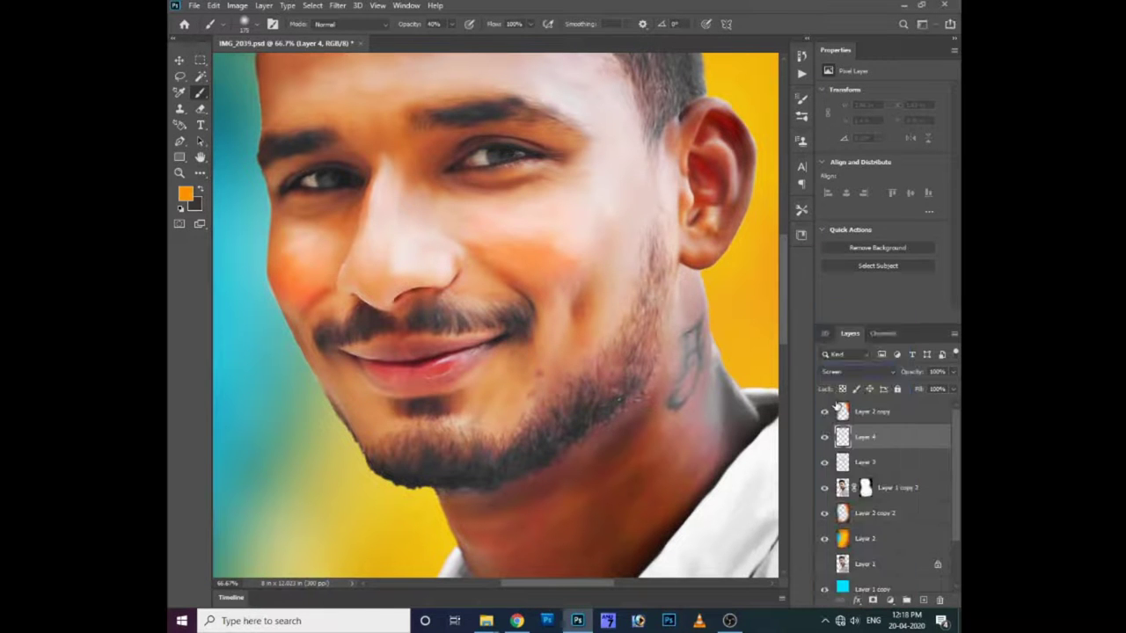
Paint an orange glow on the cheek on Layer 4
{"action": "left_click", "coordinate": [184, 192]}
{"action": "left_click", "coordinate": [683, 131]}
{"action": "mouse_move", "coordinate": [522, 372]}
{"action": "left_mouse_down"}
{"action": "mouse_move", "coordinate": [627, 267]}
{"action": "mouse_move", "coordinate": [593, 314]}
{"action": "mouse_move", "coordinate": [574, 287]}
{"action": "left_mouse_up"}
{"action": "scroll", "coordinate": [440, 378], "scroll_direction": "up", "scroll_amount": 3}
{"action": "left_click", "coordinate": [183, 195]}
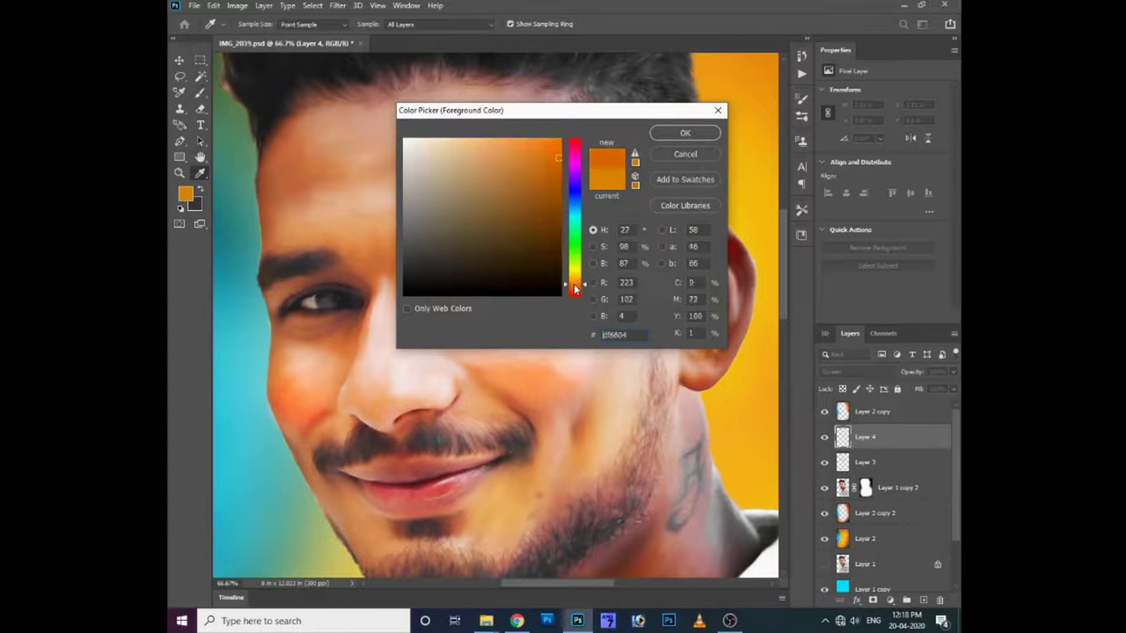
{"action": "left_click", "coordinate": [696, 131]}
{"action": "key", "text": "b"}
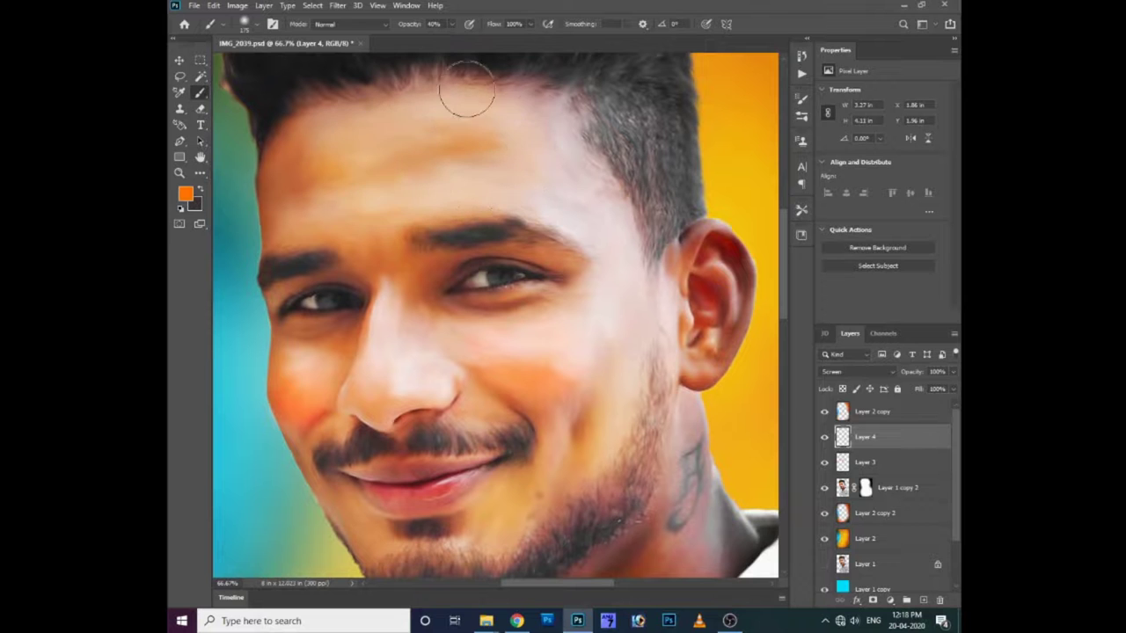
Switch Layer 4 to Lighten and make orange ff7200 the foreground colour
{"action": "left_click", "coordinate": [844, 371]}
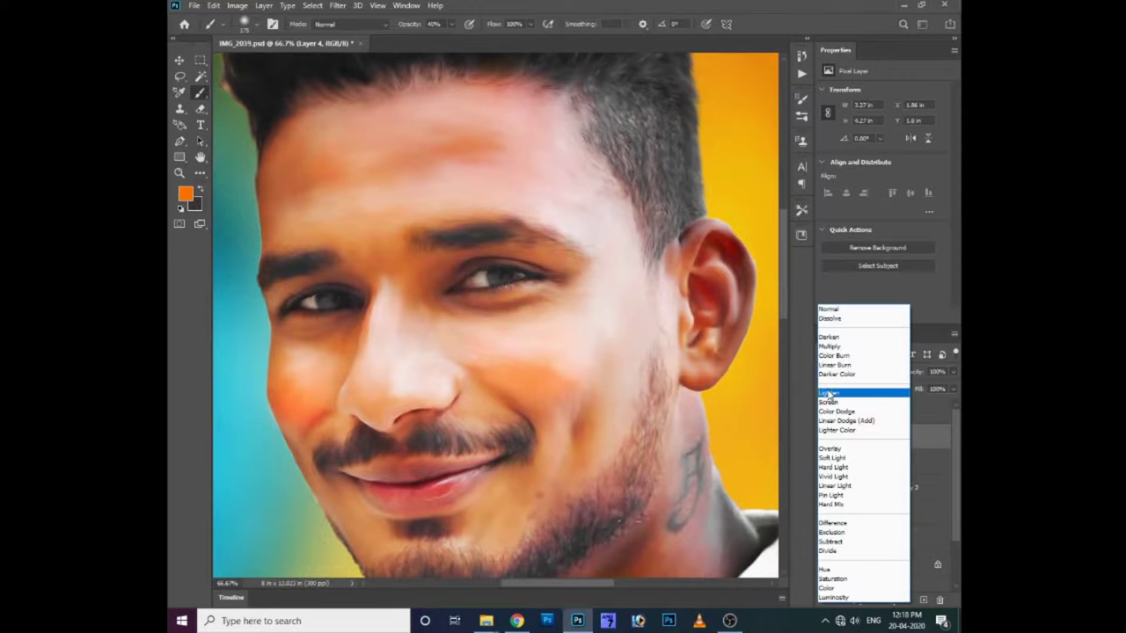
{"action": "left_click", "coordinate": [828, 394]}
{"action": "scroll", "coordinate": [535, 329], "scroll_direction": "down", "scroll_amount": 3}
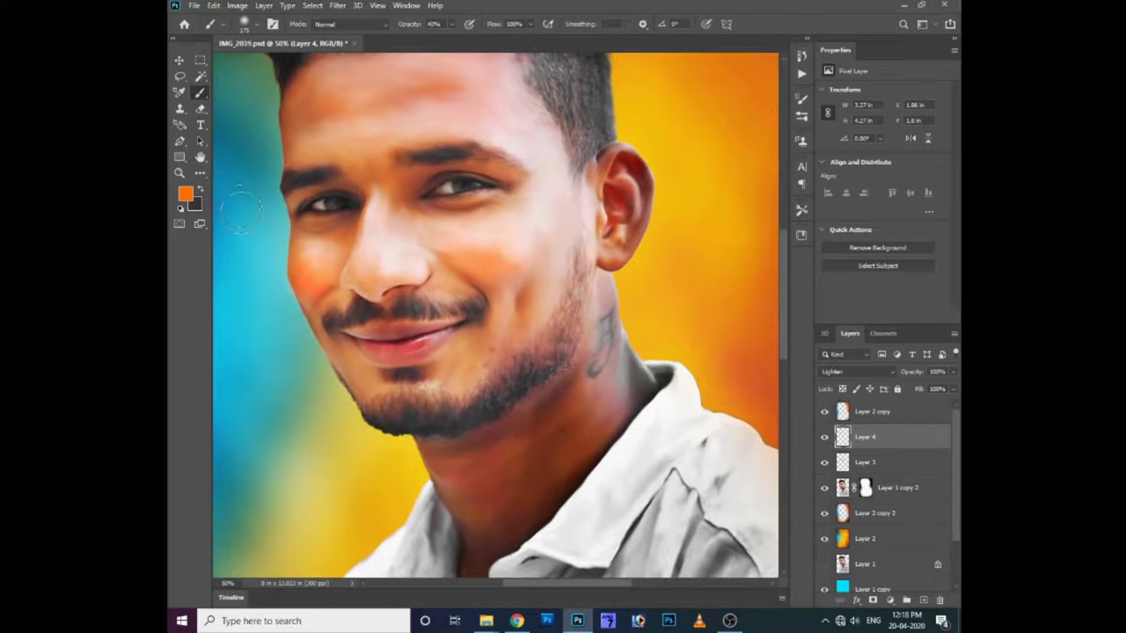
{"action": "left_click", "coordinate": [187, 194]}
{"action": "key", "text": "Return"}
{"action": "left_click", "coordinate": [186, 194]}
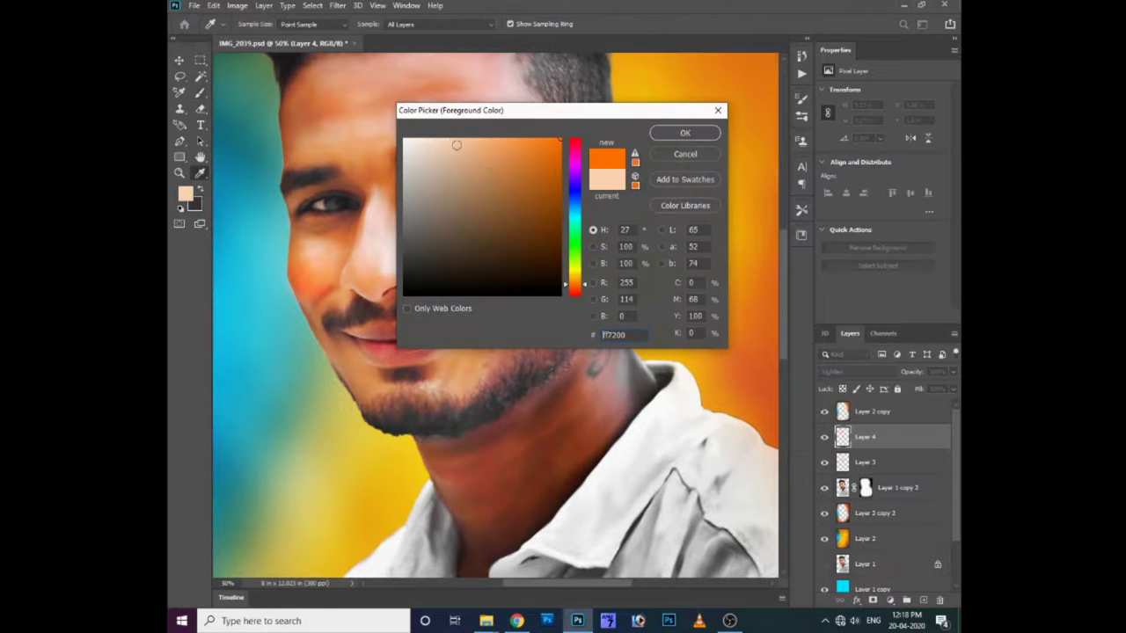
{"action": "key", "text": "Return"}
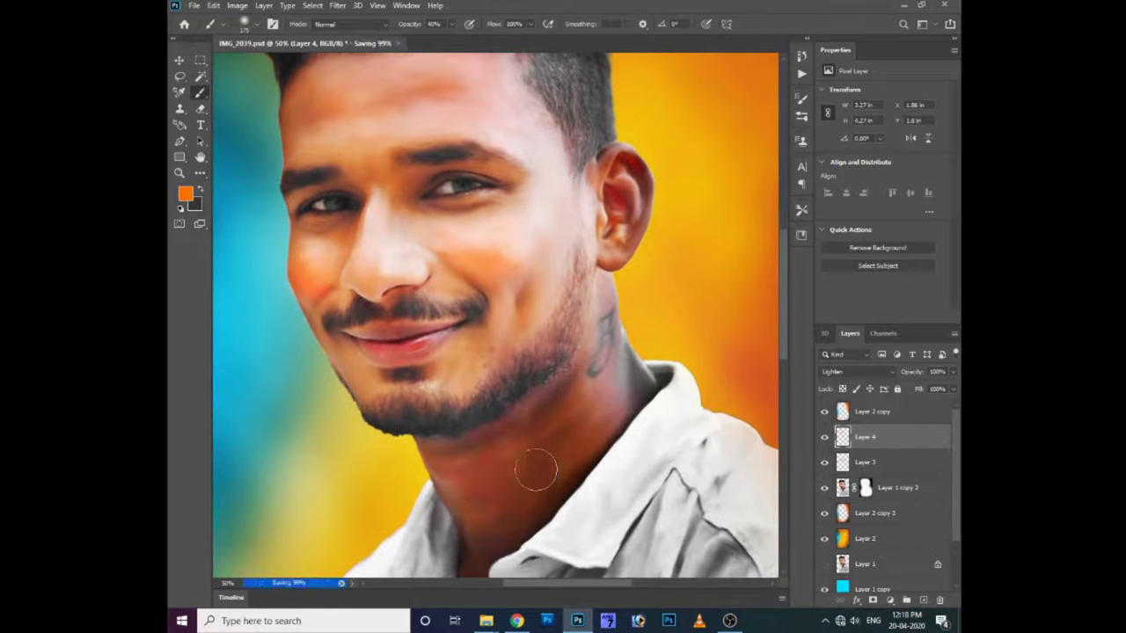
Try a dodge stroke on the neck of Layer 1 copy 2, then undo it
{"action": "key", "text": "o"}
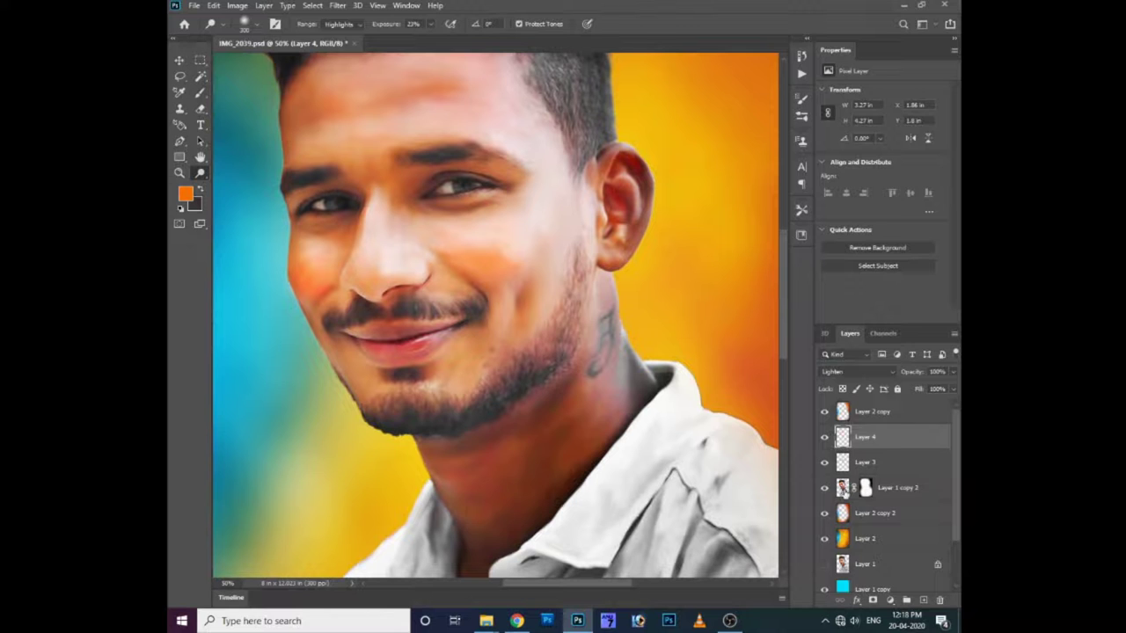
{"action": "left_click", "coordinate": [843, 490]}
{"action": "left_click_drag", "start_coordinate": [532, 460], "coordinate": [497, 512]}
{"action": "key", "text": "ctrl+z"}
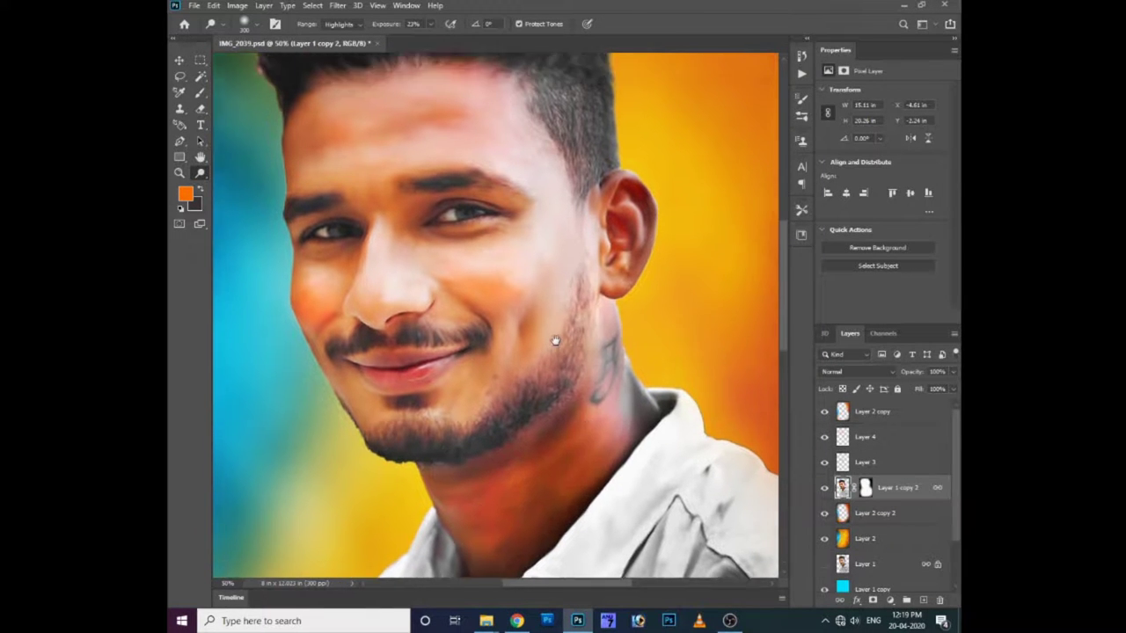
{"action": "scroll", "coordinate": [553, 340], "scroll_direction": "down", "scroll_amount": 3}
{"action": "scroll", "coordinate": [545, 482], "scroll_direction": "up", "scroll_amount": 2}
{"action": "scroll", "coordinate": [502, 427], "scroll_direction": "up", "scroll_amount": 2}
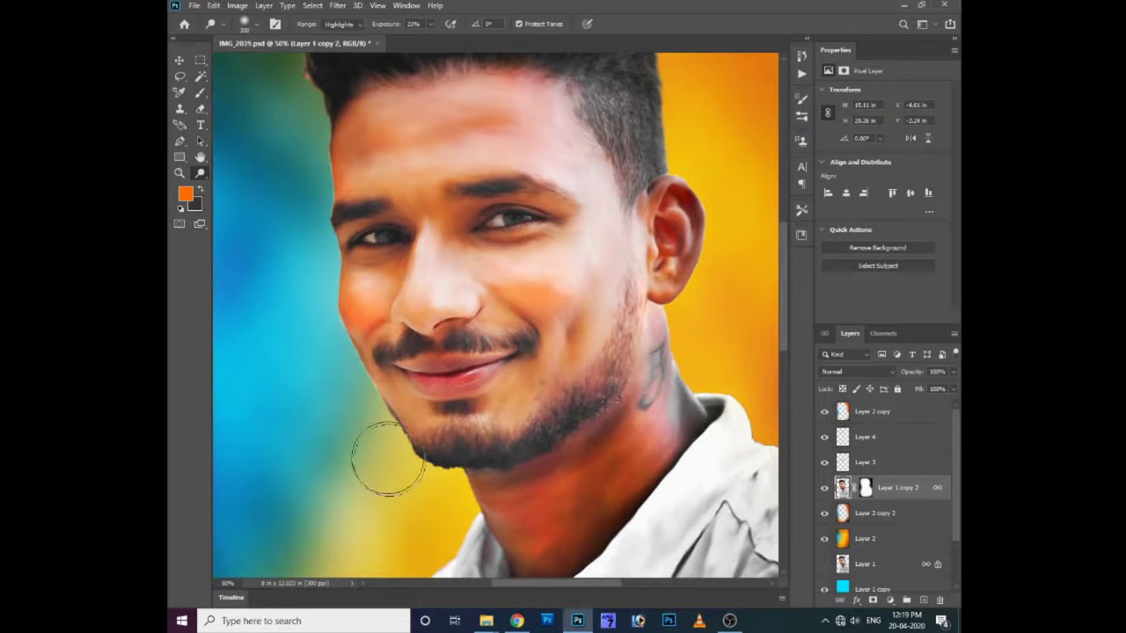
{"action": "scroll", "coordinate": [560, 289], "scroll_direction": "up", "scroll_amount": 5}
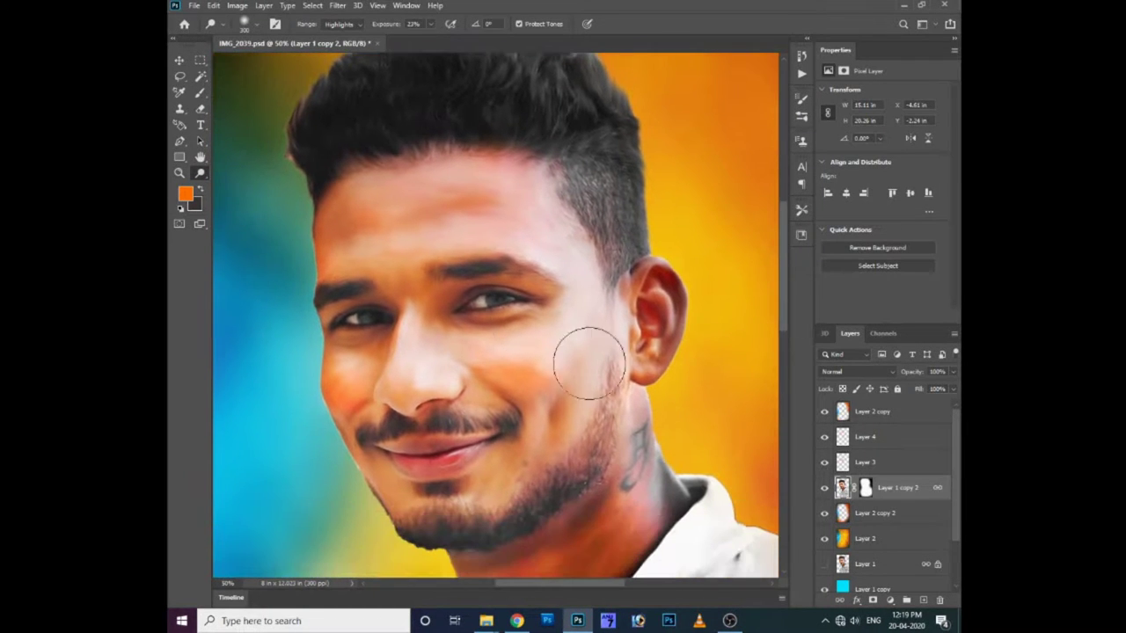
Paint a Quick Mask over the ear and turn it into a feathered selection
{"action": "key", "text": "d"}
{"action": "key", "text": "q"}
{"action": "key", "text": "b"}
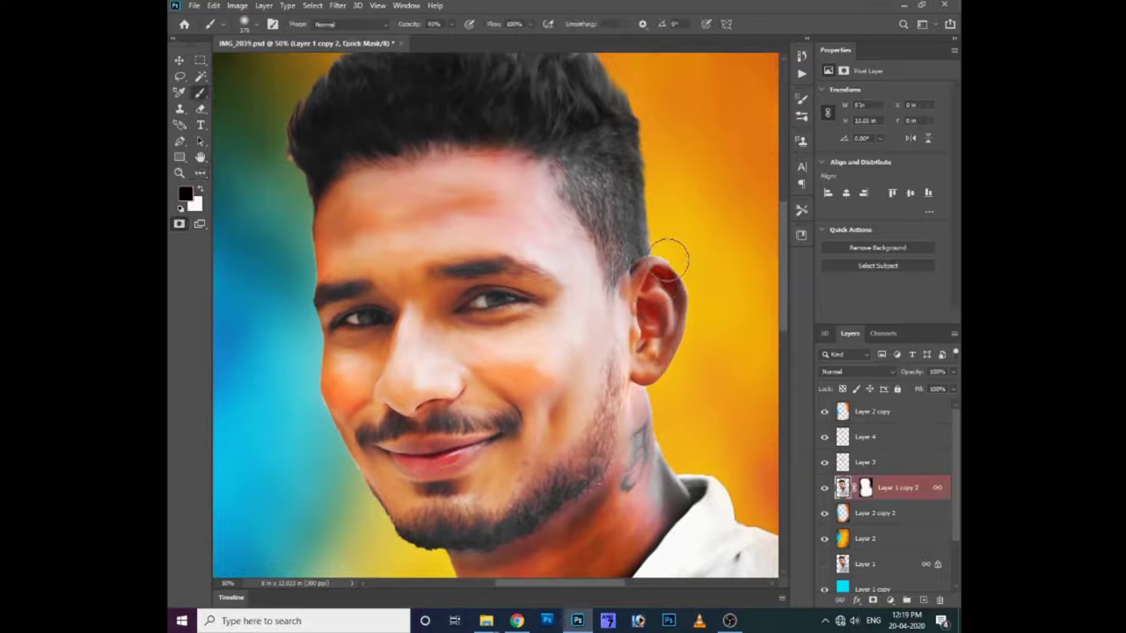
{"action": "left_click_drag", "start_coordinate": [668, 370], "coordinate": [655, 255]}
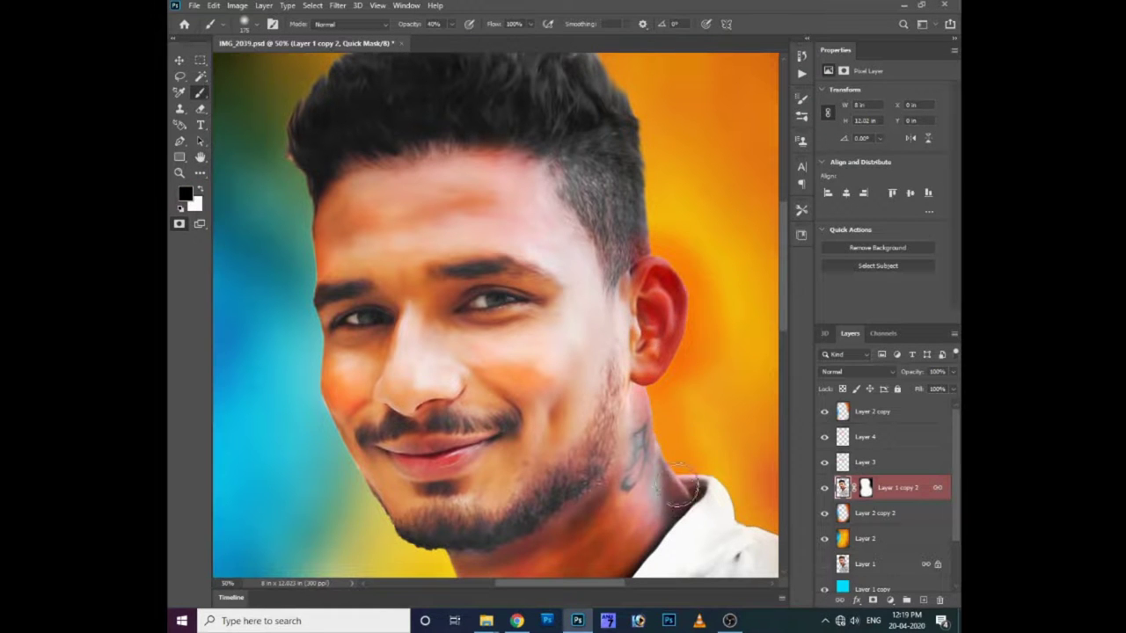
{"action": "key", "text": "q"}
{"action": "key", "text": "shift+F6"}
{"action": "key", "text": "Return"}
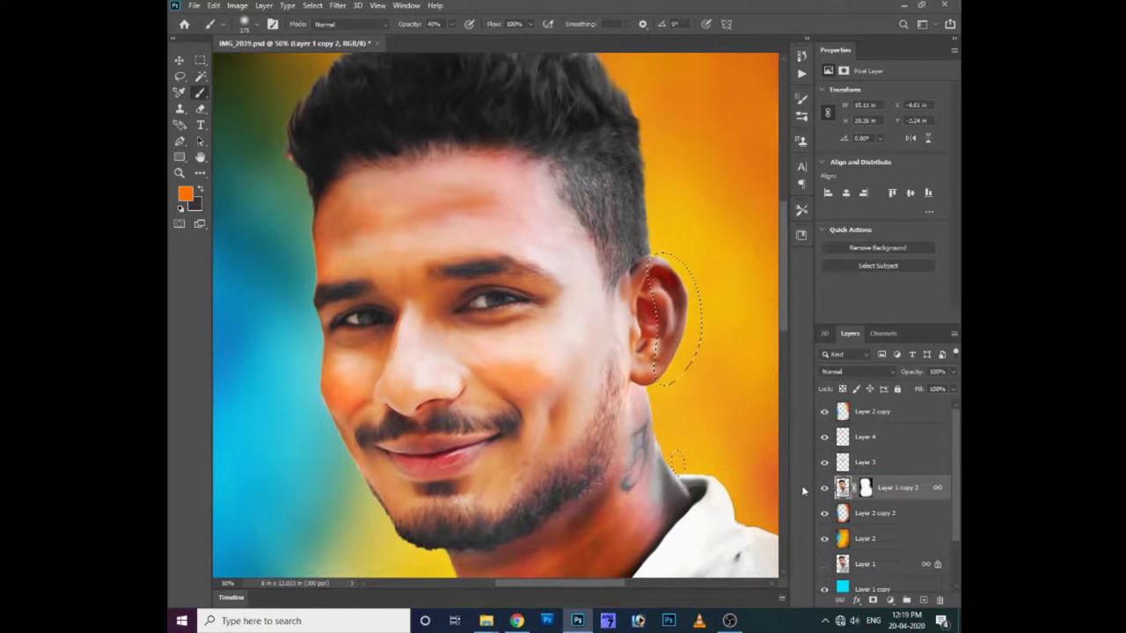
Brighten the selected ear with a raised Curves adjustment
{"action": "key", "text": "ctrl+m"}
{"action": "mouse_move", "coordinate": [528, 244]}
{"action": "left_mouse_down"}
{"action": "mouse_move", "coordinate": [365, 203]}
{"action": "mouse_move", "coordinate": [295, 90]}
{"action": "left_mouse_up"}
{"action": "left_click_drag", "start_coordinate": [350, 239], "coordinate": [351, 220]}
{"action": "key", "text": "Return"}
{"action": "key", "text": "ctrl+0"}
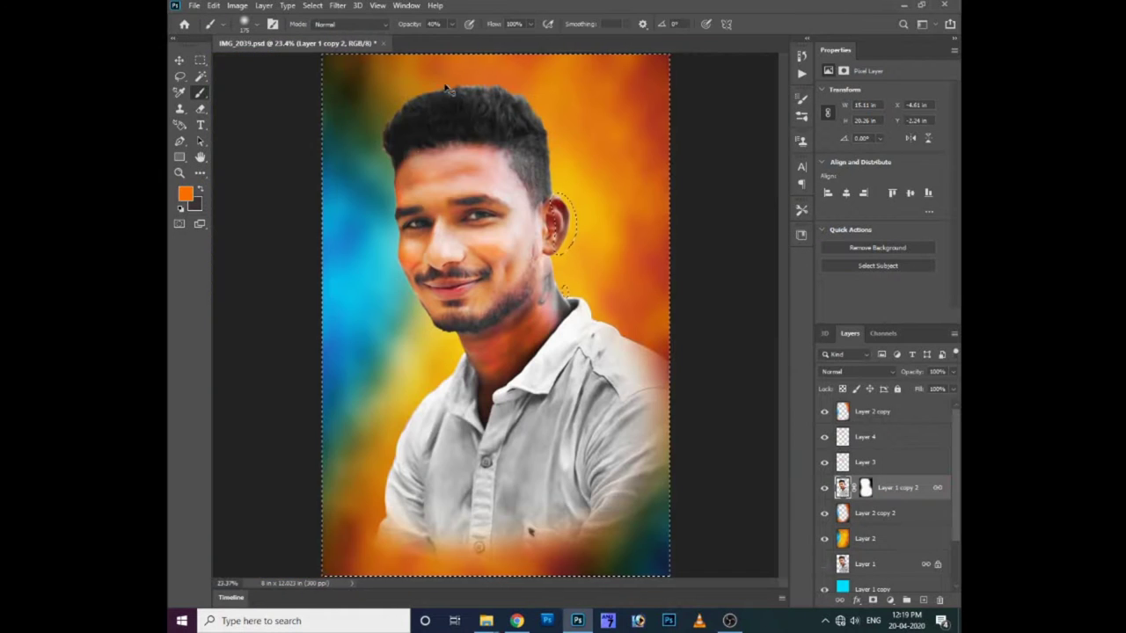
{"action": "scroll", "coordinate": [514, 180], "scroll_direction": "up", "scroll_amount": 3}
{"action": "scroll", "coordinate": [514, 180], "scroll_direction": "up", "scroll_amount": 2}
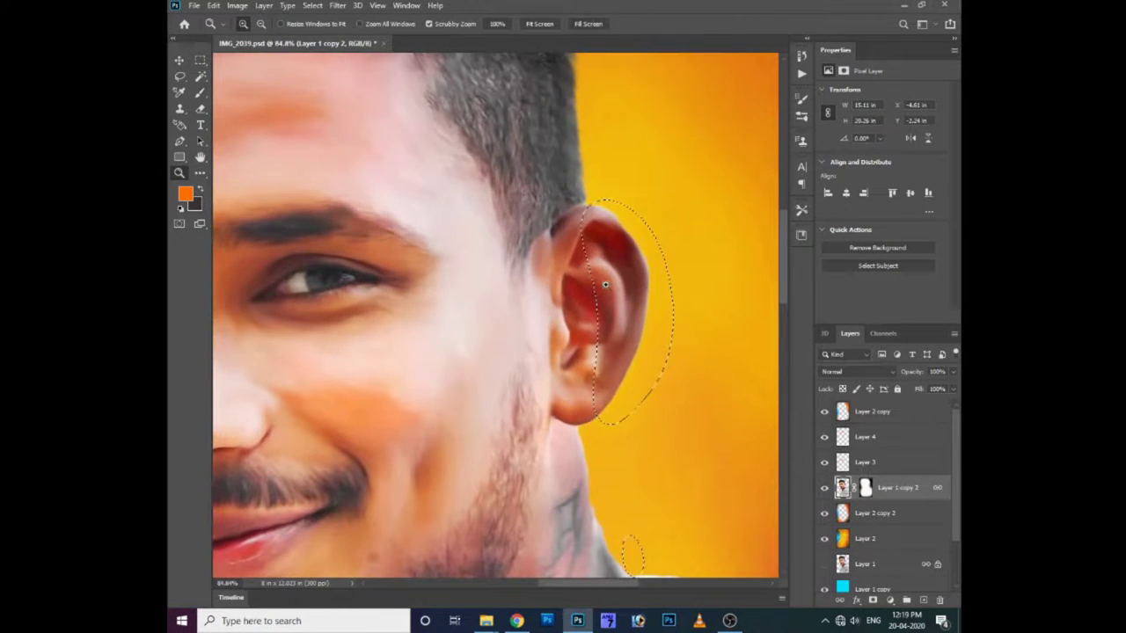
Raise the ear's Curves a second time, then drop the selection and zoom in
{"action": "key", "text": "ctrl+m"}
{"action": "left_click_drag", "start_coordinate": [355, 230], "coordinate": [355, 218]}
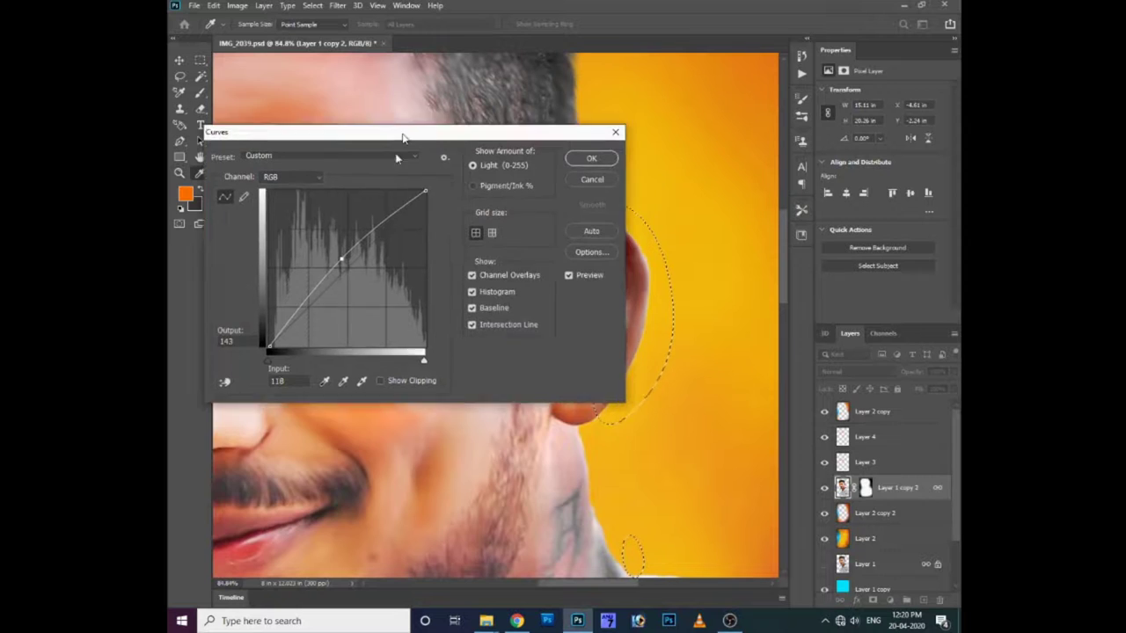
{"action": "left_click_drag", "start_coordinate": [422, 91], "coordinate": [372, 319]}
{"action": "left_click_drag", "start_coordinate": [304, 447], "coordinate": [294, 439]}
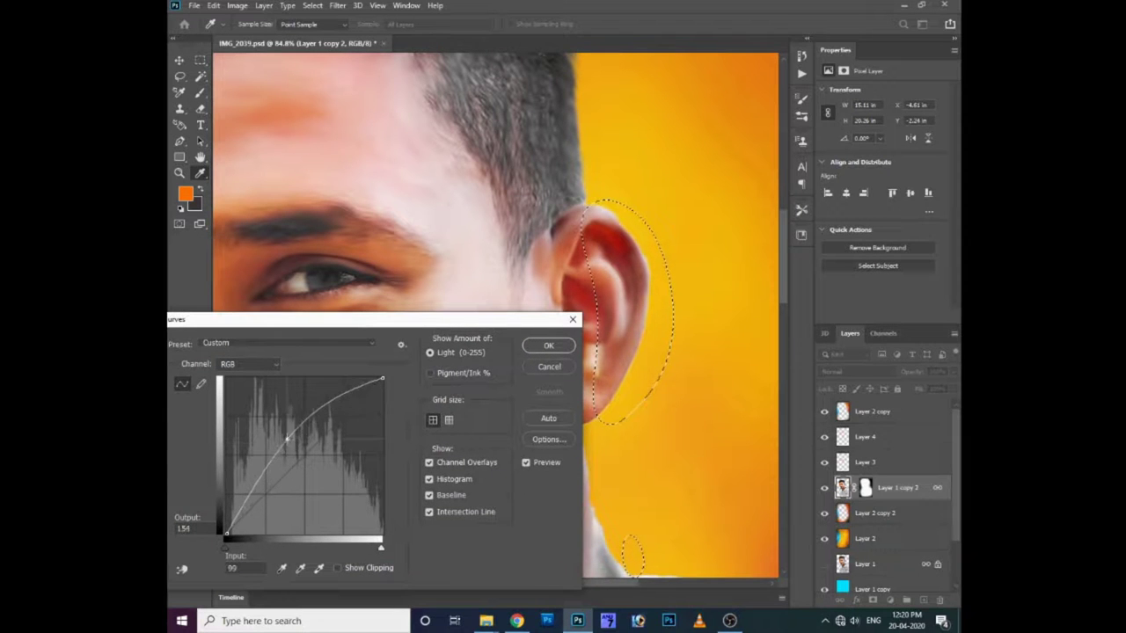
{"action": "key", "text": "Return"}
{"action": "key", "text": "z"}
{"action": "key", "text": "ctrl+0"}
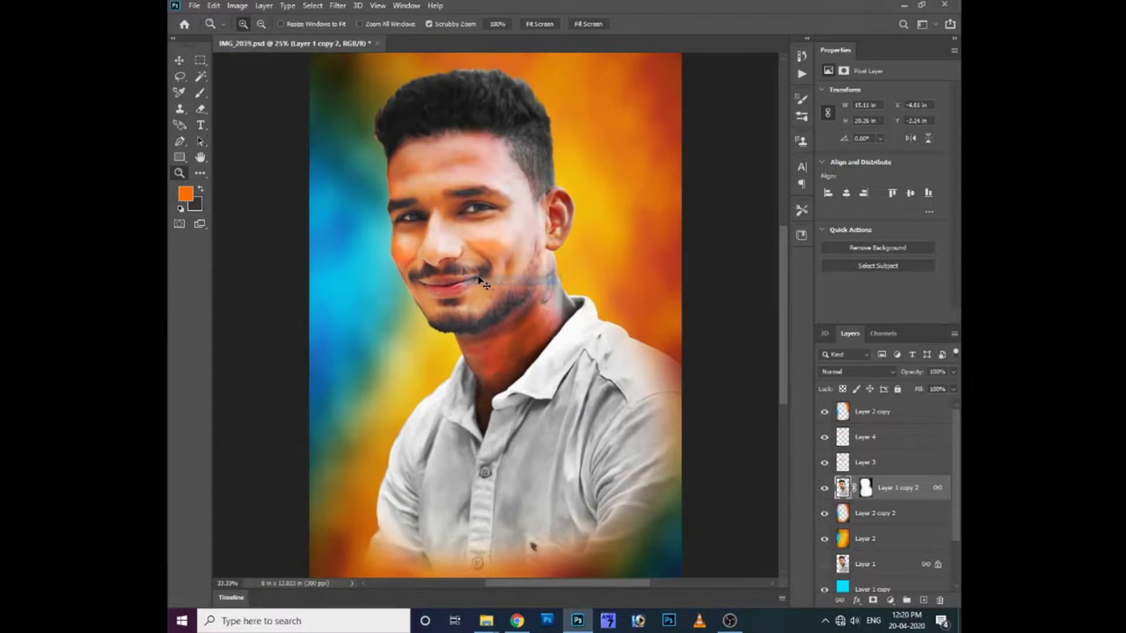
{"action": "left_click", "coordinate": [482, 283]}
Create Layer 5 and paint a broad orange tint over the face with a large brush
{"action": "key", "text": "d"}
{"action": "key", "text": "q"}
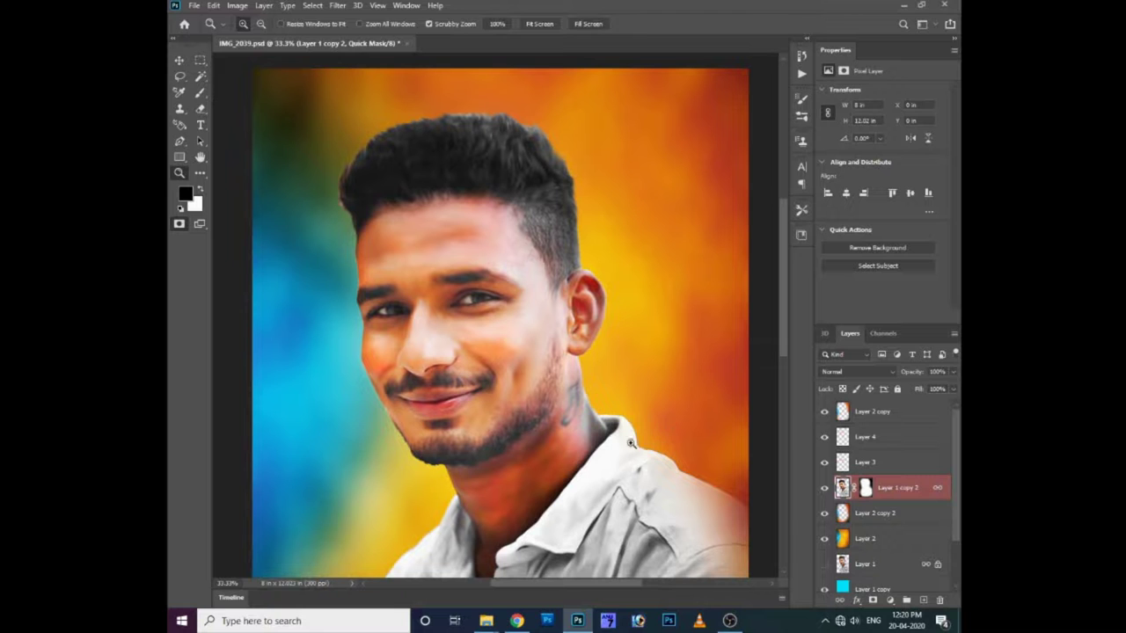
{"action": "key", "text": "b"}
{"action": "key", "text": "q"}
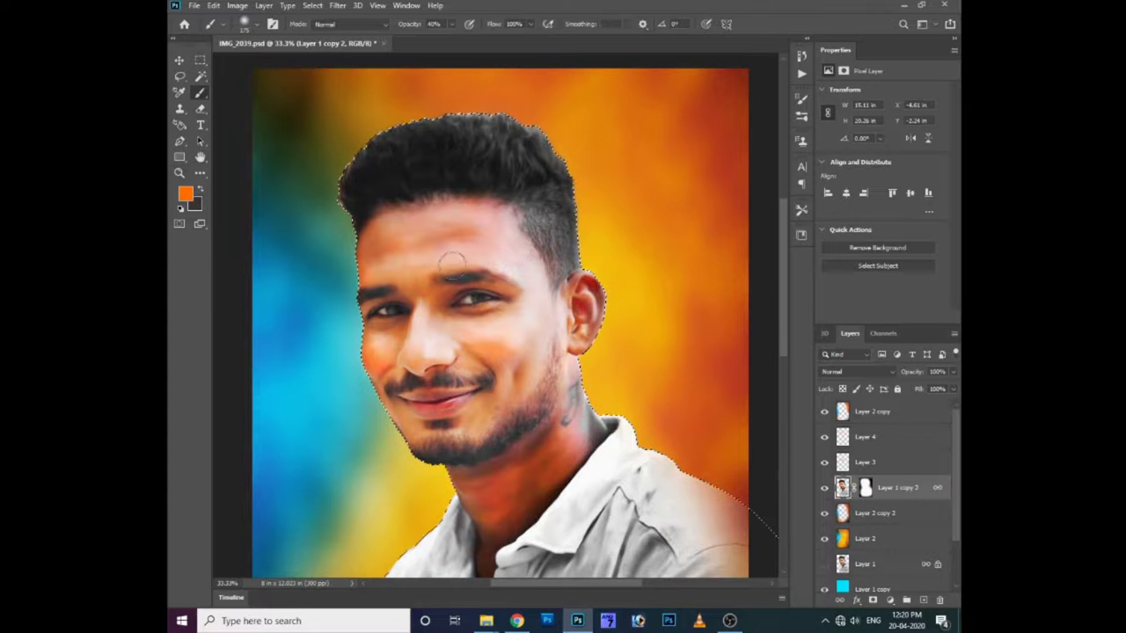
{"action": "key", "text": "ctrl+shift+n"}
{"action": "key", "text": "Return"}
{"action": "key", "text": "]"}
{"action": "key", "text": "]"}
{"action": "key", "text": "]"}
{"action": "mouse_move", "coordinate": [387, 352]}
{"action": "left_mouse_down"}
{"action": "mouse_move", "coordinate": [334, 306]}
{"action": "mouse_move", "coordinate": [560, 283]}
{"action": "left_mouse_up"}
{"action": "key", "text": "ctrl+d"}
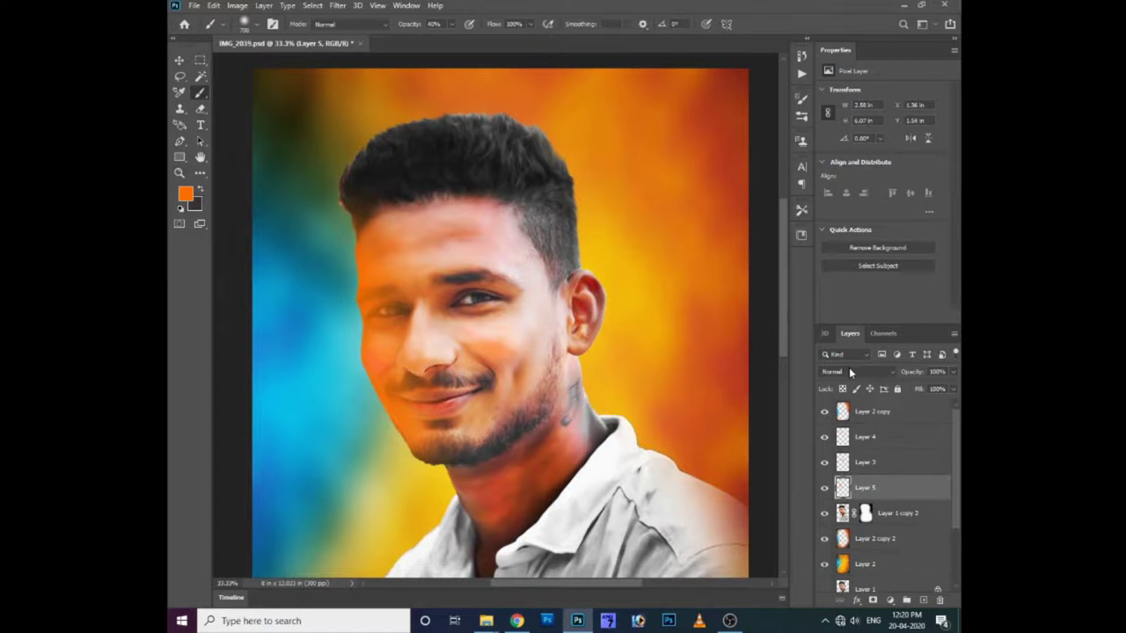
Set Layers 5 and 3 to Soft Light and Layer 4 to Overlay
{"action": "left_click", "coordinate": [850, 373]}
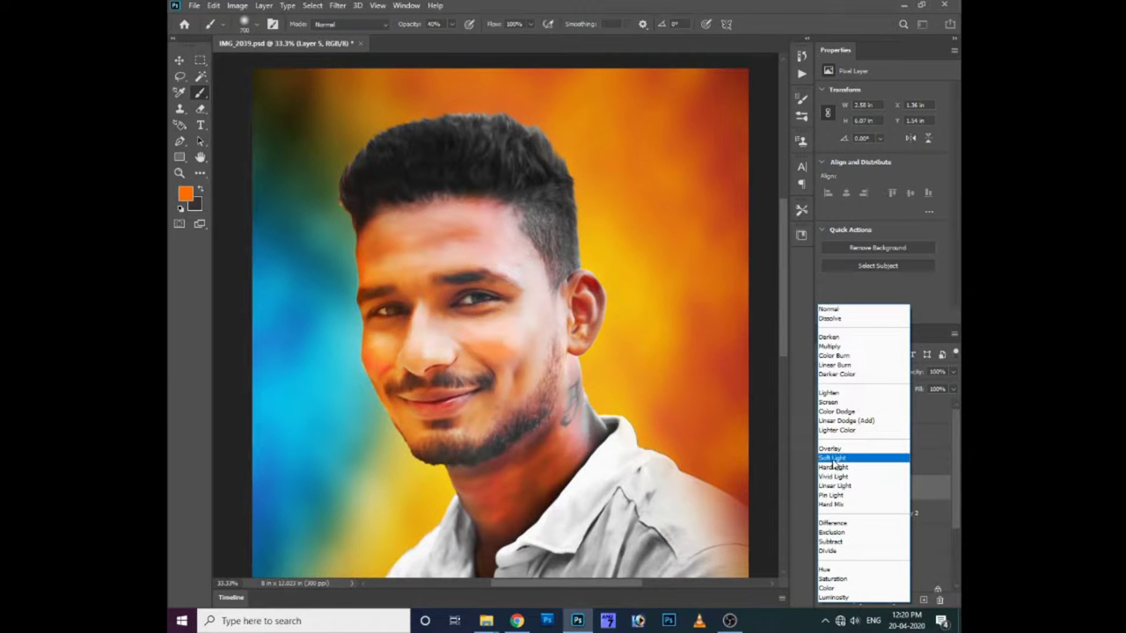
{"action": "left_click", "coordinate": [832, 458]}
{"action": "left_click", "coordinate": [880, 475]}
{"action": "left_click", "coordinate": [849, 372]}
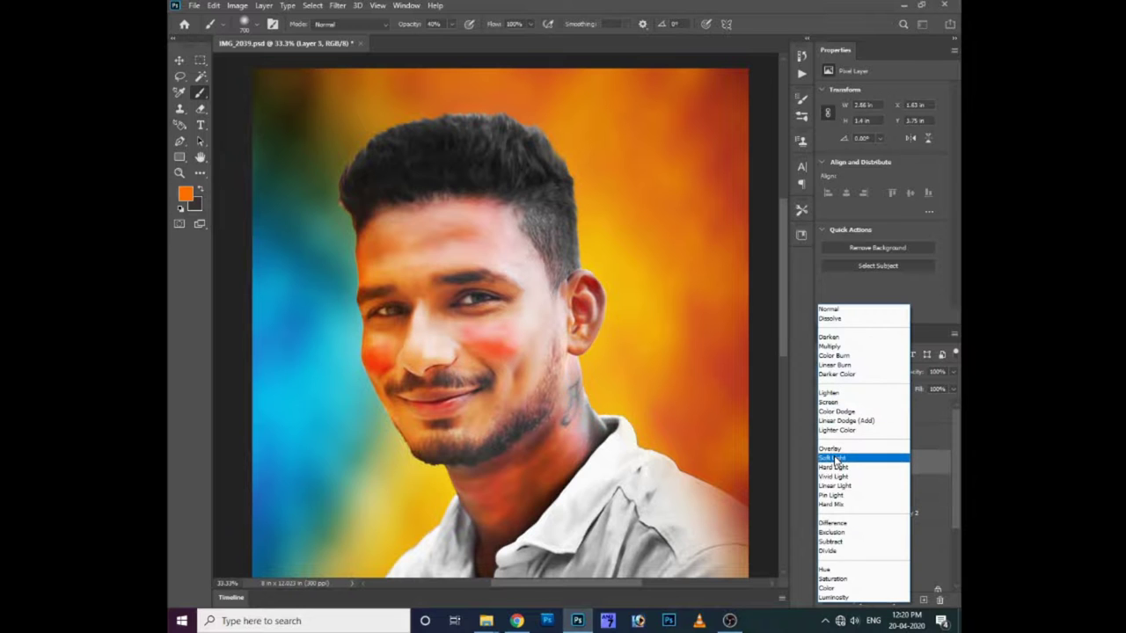
{"action": "left_click", "coordinate": [833, 458]}
{"action": "left_click", "coordinate": [879, 436]}
{"action": "left_click", "coordinate": [850, 371]}
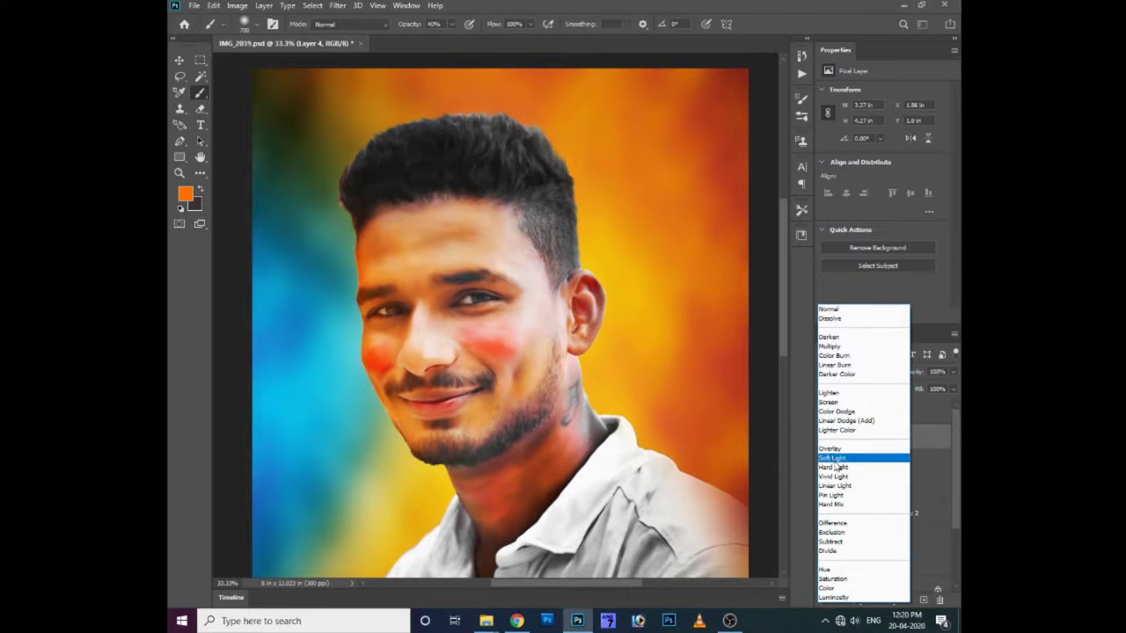
{"action": "left_click", "coordinate": [837, 449]}
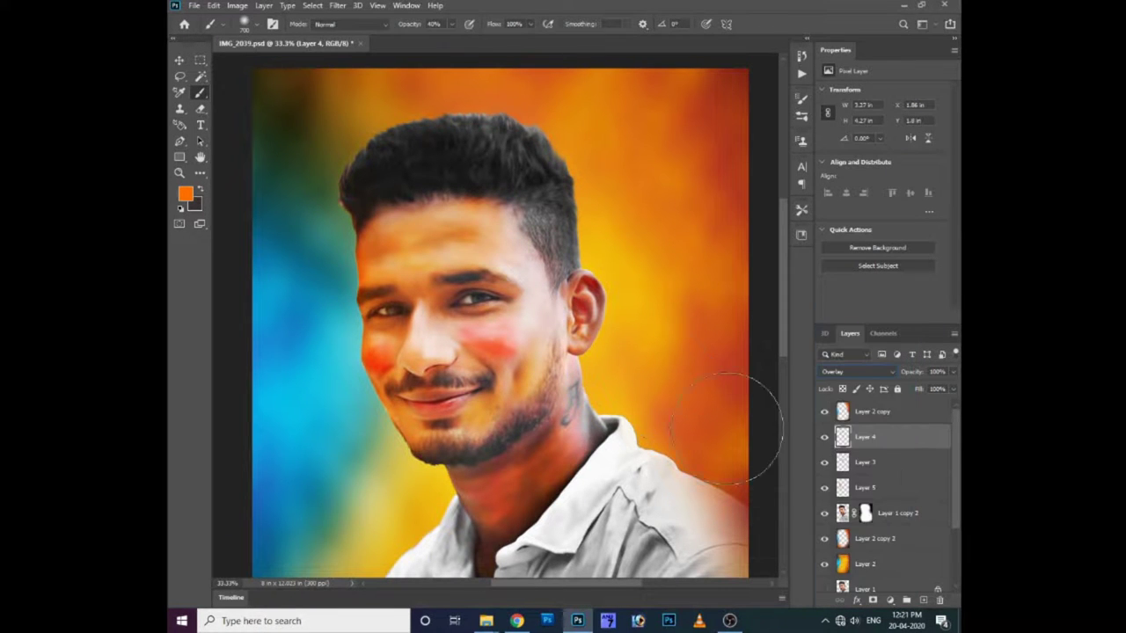
Lower Layer 3's opacity to 29% to fade the red cheeks
{"action": "right_click", "coordinate": [504, 350], "text": "ctrl"}
{"action": "left_click", "coordinate": [867, 465]}
{"action": "key", "text": "alt+bracketleft"}
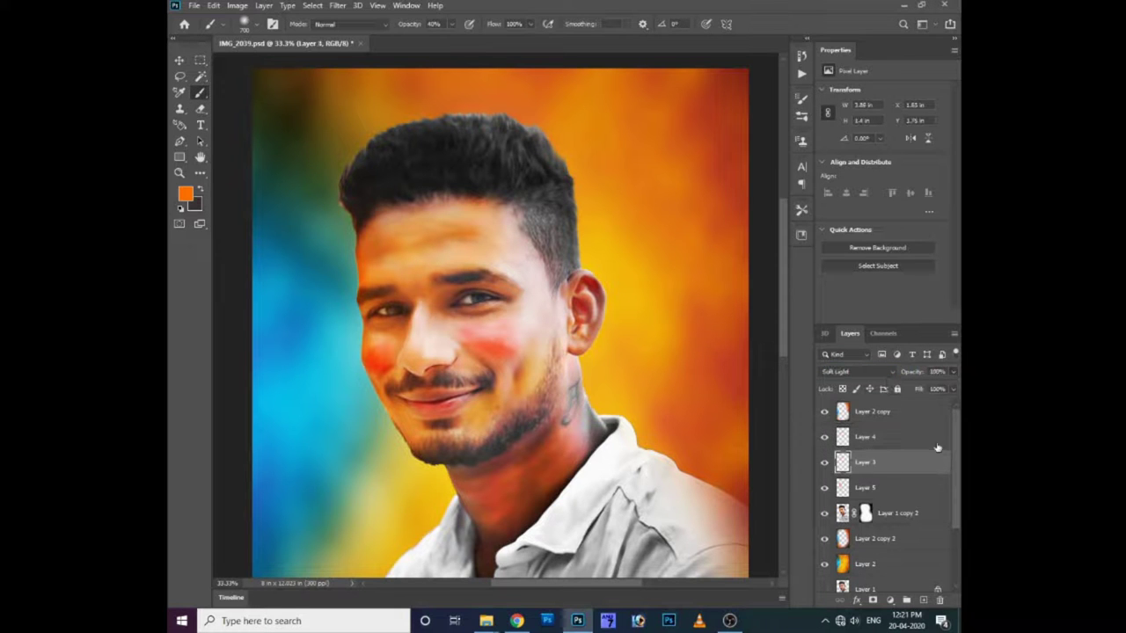
{"action": "left_click_drag", "start_coordinate": [934, 392], "coordinate": [909, 390]}
Soften Layer 3's cheek colour with a Gaussian Blur of radius 78.4
{"action": "key", "text": "alt+t"}
{"action": "left_click", "coordinate": [523, 193]}
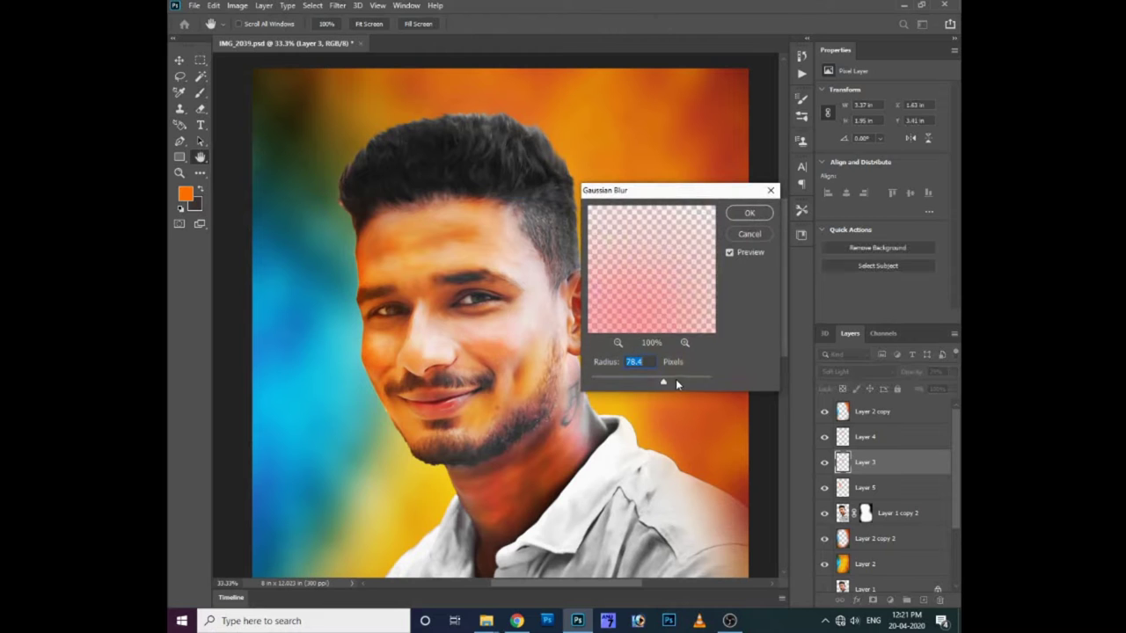
{"action": "key", "text": "Return"}
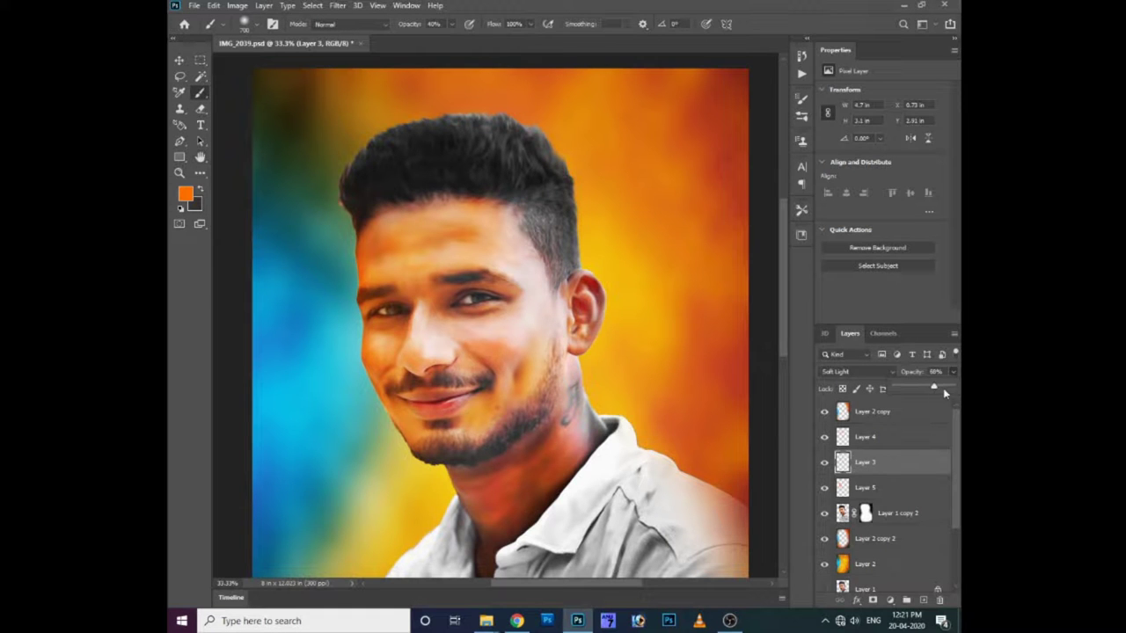
{"action": "key", "text": "ctrl+plus"}
Move Layer 5 above Layer 4 and set its Hue/Saturation to +180, +78, -11
{"action": "right_click", "coordinate": [302, 334], "text": "ctrl"}
{"action": "left_click", "coordinate": [319, 339]}
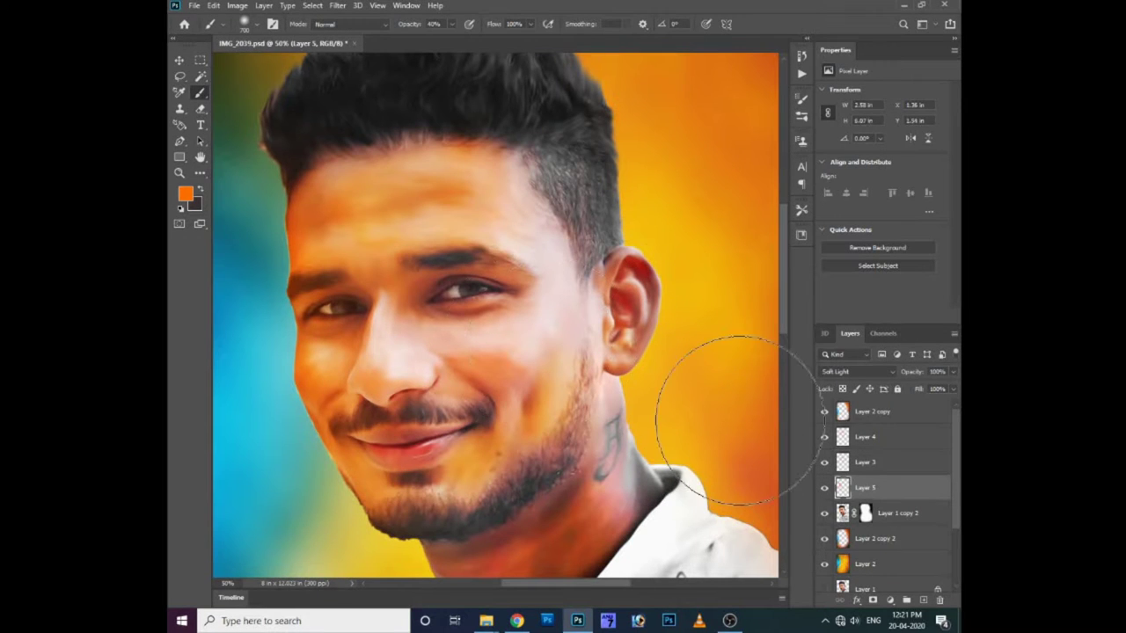
{"action": "key", "text": "alt+bracketright"}
{"action": "key", "text": "alt+bracketright"}
{"action": "key", "text": "ctrl+u"}
{"action": "mouse_move", "coordinate": [702, 439]}
{"action": "left_mouse_down"}
{"action": "mouse_move", "coordinate": [643, 440]}
{"action": "mouse_move", "coordinate": [773, 447]}
{"action": "left_mouse_up"}
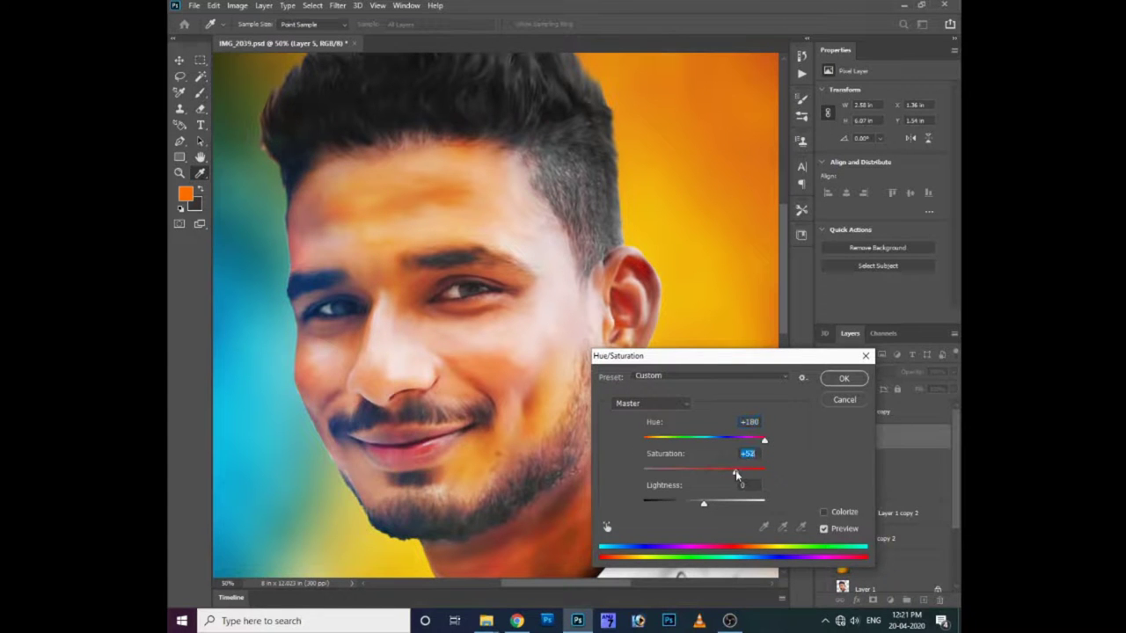
{"action": "left_click_drag", "start_coordinate": [703, 500], "coordinate": [690, 502]}
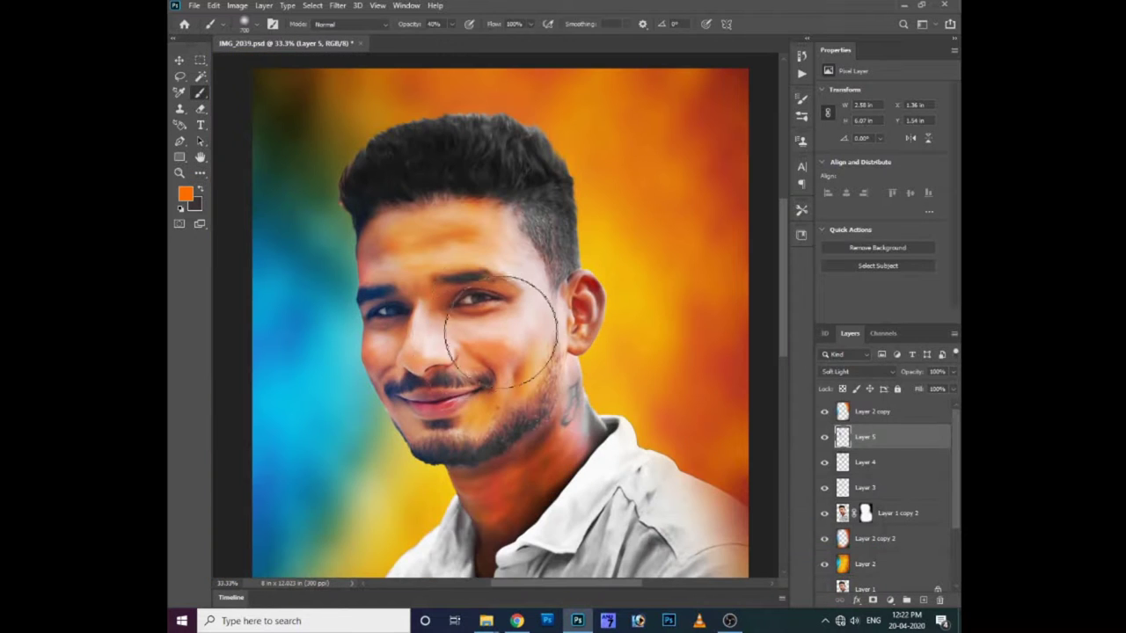
Duplicate Layer 5 and undo it, then apply a Brightness/Contrast adjustment
{"action": "key", "text": "v"}
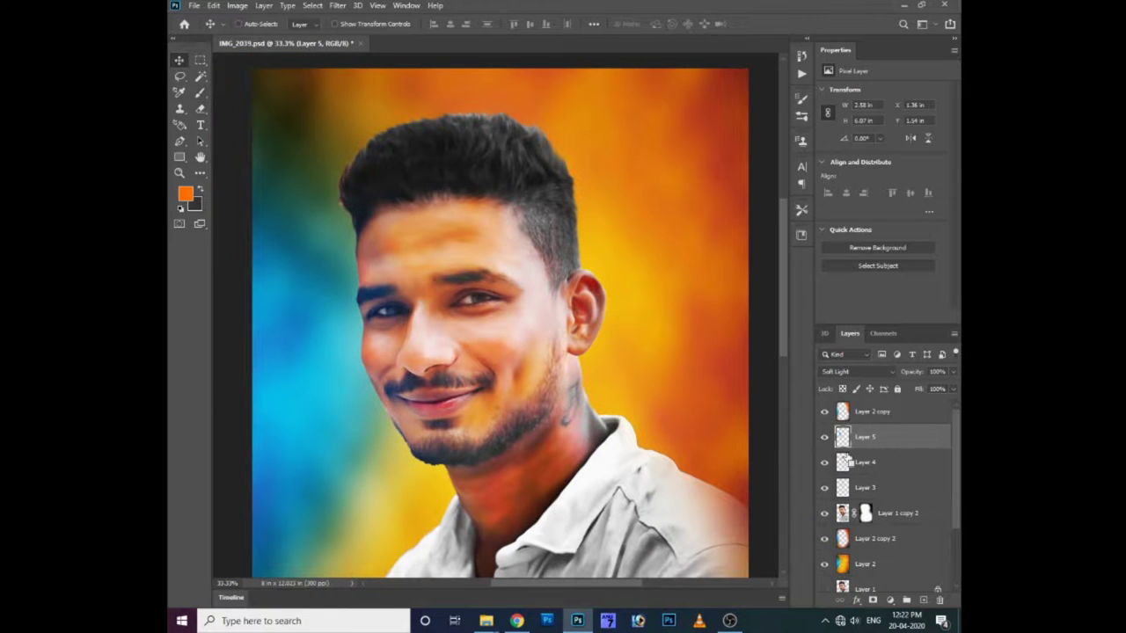
{"action": "key", "text": "ctrl+j"}
{"action": "key", "text": "ctrl+z"}
{"action": "key", "text": "alt+i"}
{"action": "key", "text": "j"}
{"action": "key", "text": "c"}
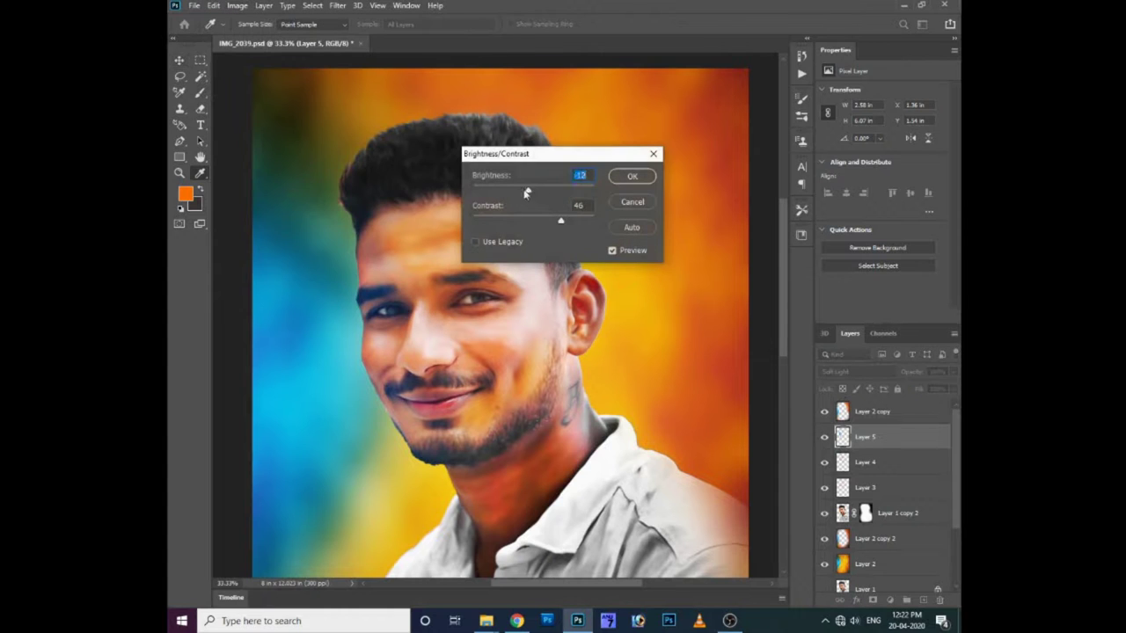
{"action": "key", "text": "Return"}
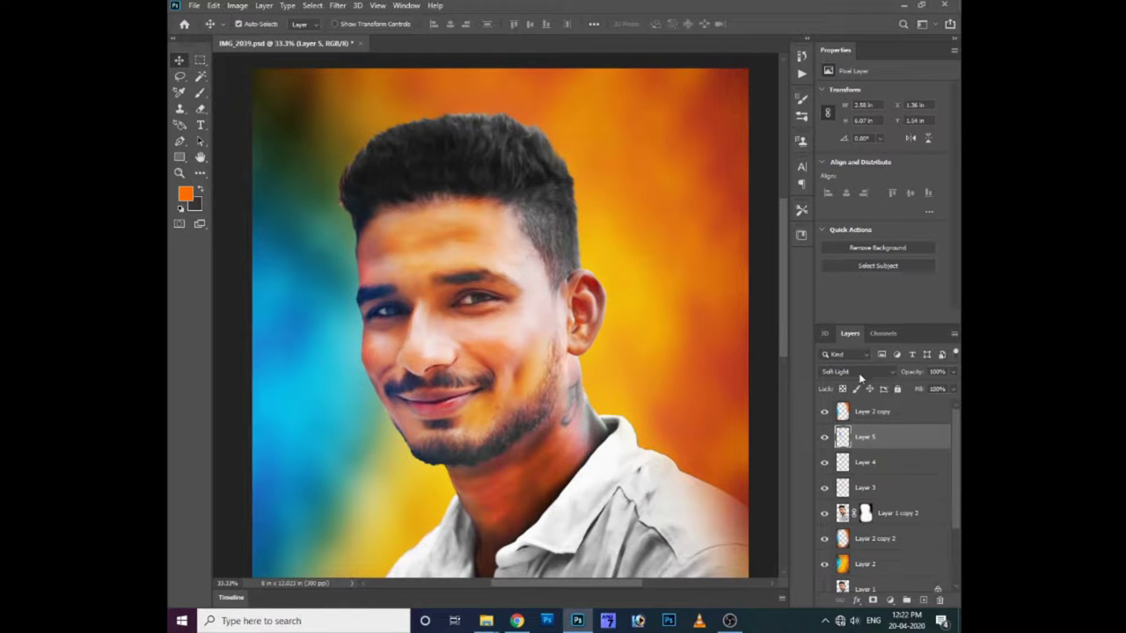
Set Layer 5 to Lighten blending and shift its hue with Hue/Saturation
{"action": "left_click", "coordinate": [860, 373]}
{"action": "left_click", "coordinate": [833, 396]}
{"action": "left_click", "coordinate": [860, 373]}
{"action": "left_click", "coordinate": [831, 392]}
{"action": "key", "text": "ctrl+u"}
{"action": "mouse_move", "coordinate": [704, 438]}
{"action": "left_mouse_down"}
{"action": "mouse_move", "coordinate": [721, 439]}
{"action": "mouse_move", "coordinate": [659, 440]}
{"action": "mouse_move", "coordinate": [765, 446]}
{"action": "mouse_move", "coordinate": [703, 451]}
{"action": "left_mouse_up"}
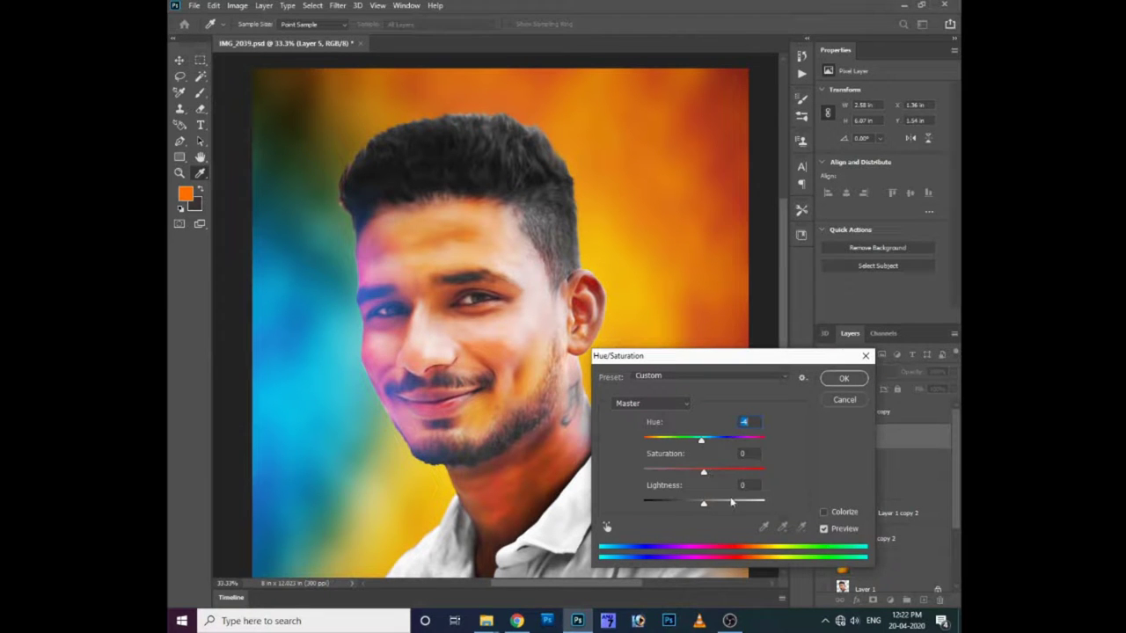
{"action": "key", "text": "Return"}
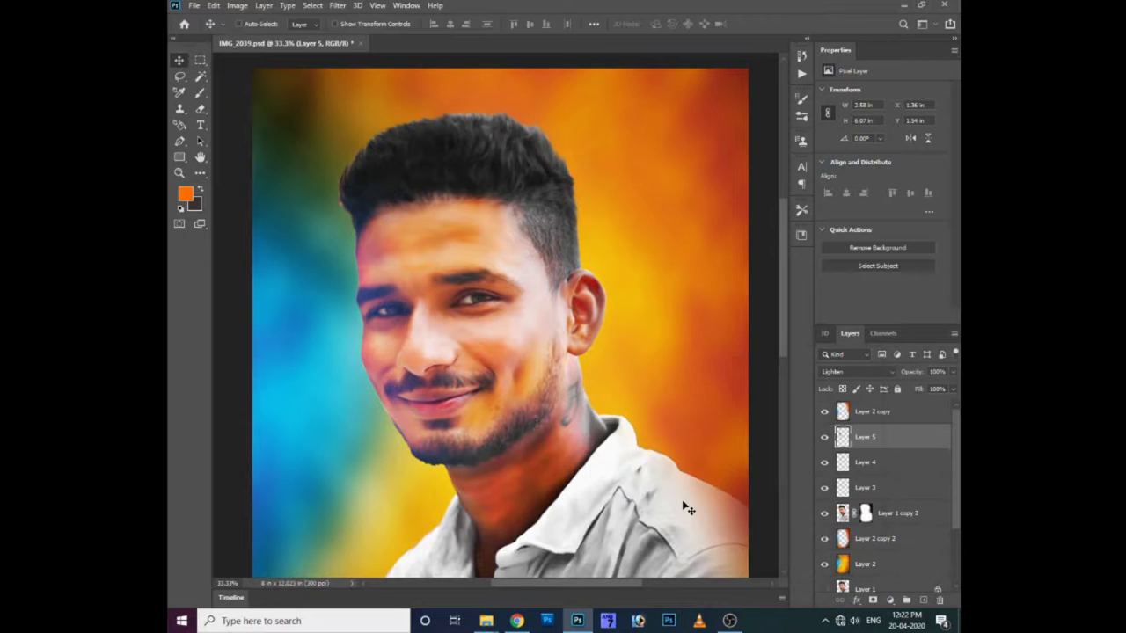
Load the subject outline from Layer 1 copy 2, feather it 50 pixels and invert it
{"action": "key", "text": "v"}
{"action": "key", "text": "ctrl+minus"}
{"action": "left_click", "coordinate": [844, 515]}
{"action": "key", "text": "shift+F6"}
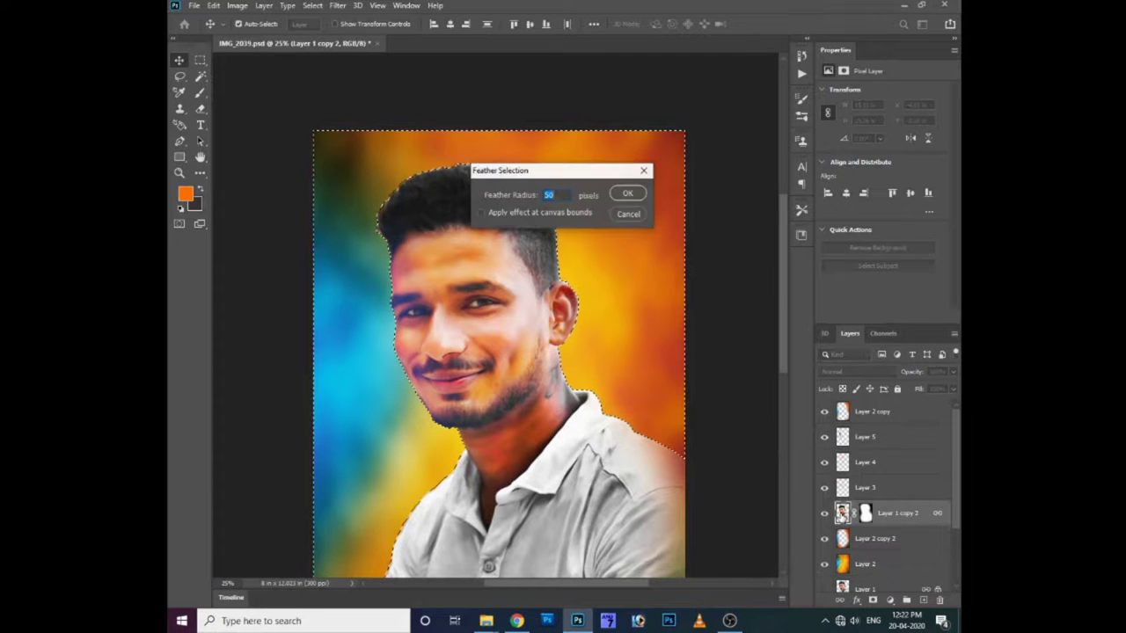
{"action": "key", "text": "Return"}
{"action": "key", "text": "ctrl+shift+i"}
{"action": "key", "text": "ctrl+d"}
{"action": "key", "text": "ctrl+plus"}
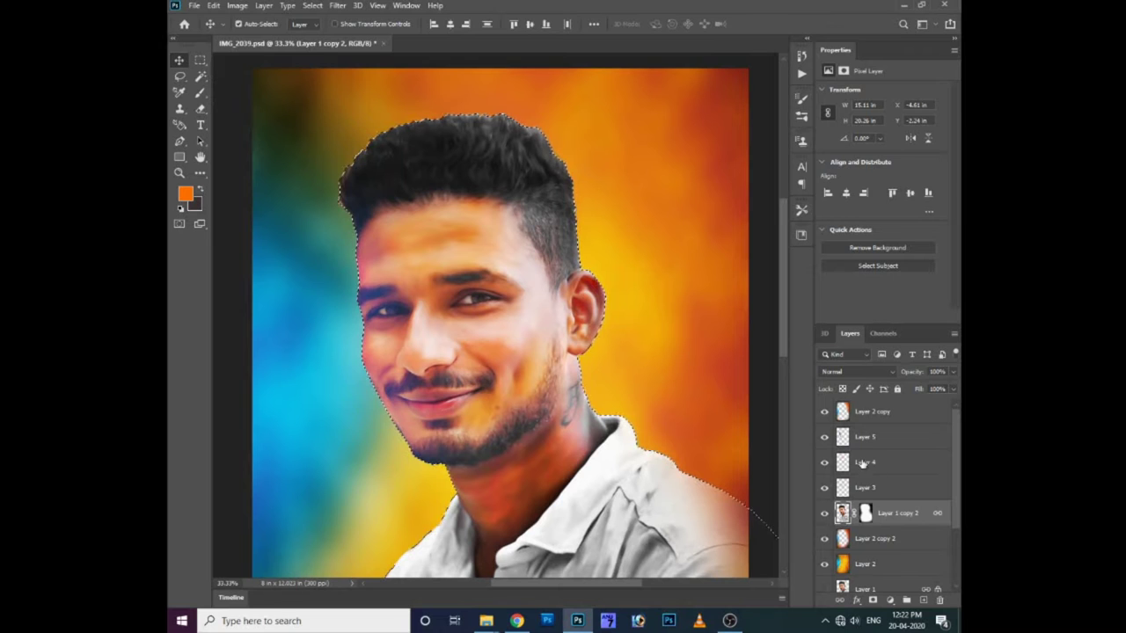
Brighten Layer 5 with Curves and set it to Color blending
{"action": "left_click", "coordinate": [417, 334]}
{"action": "key", "text": "ctrl+m"}
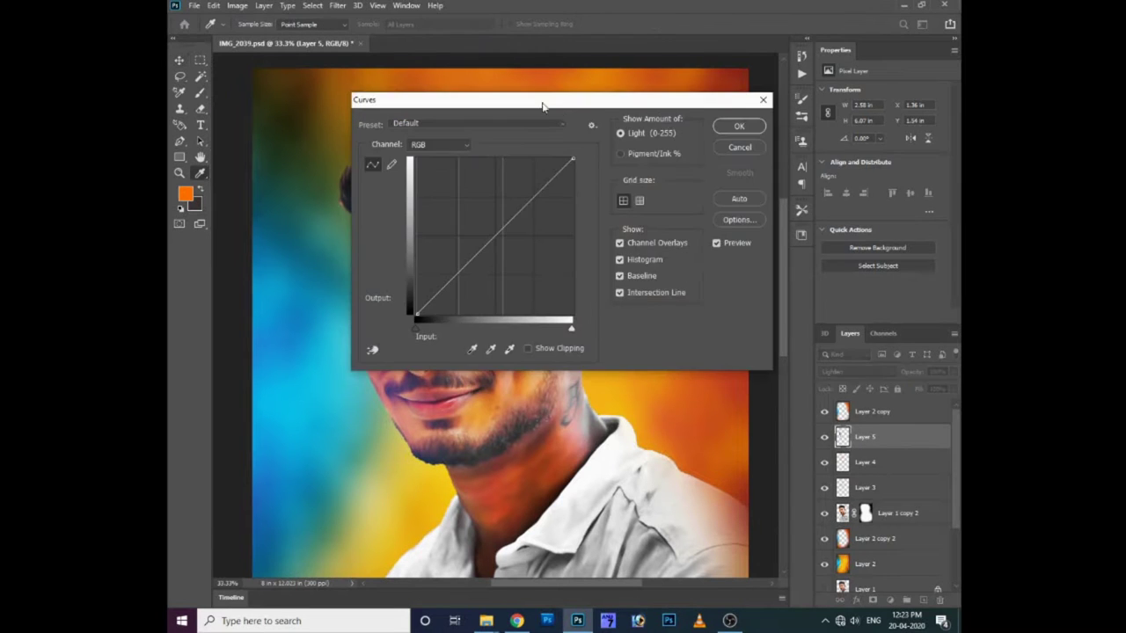
{"action": "mouse_move", "coordinate": [673, 314]}
{"action": "left_mouse_down"}
{"action": "mouse_move", "coordinate": [651, 255]}
{"action": "mouse_move", "coordinate": [657, 291]}
{"action": "left_mouse_up"}
{"action": "key", "text": "Return"}
{"action": "left_click", "coordinate": [848, 371]}
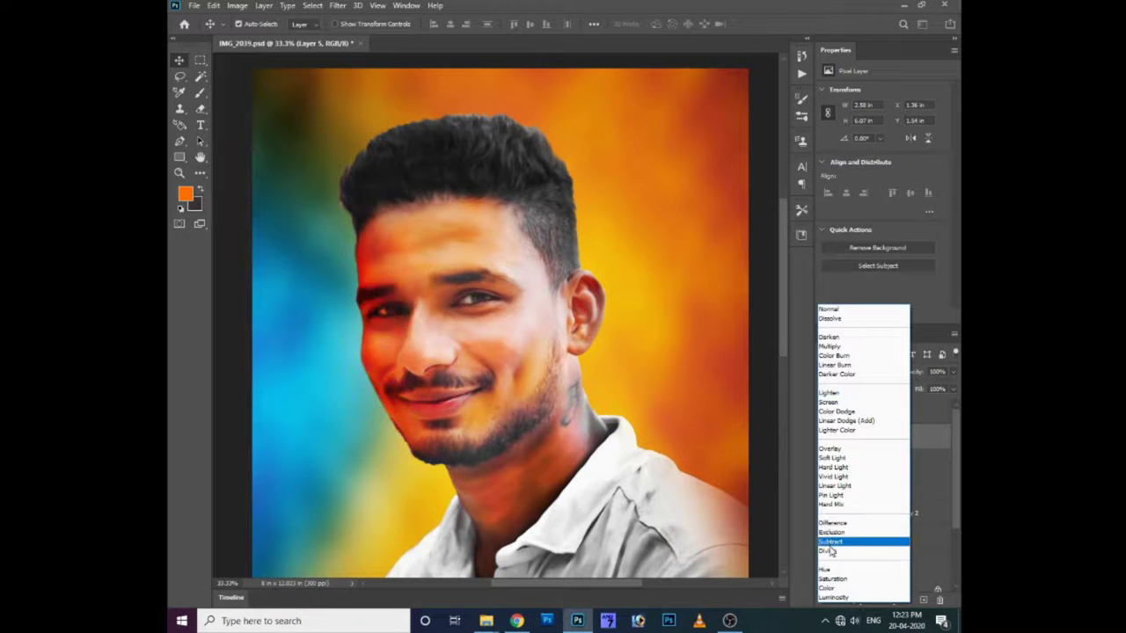
{"action": "left_click", "coordinate": [831, 588]}
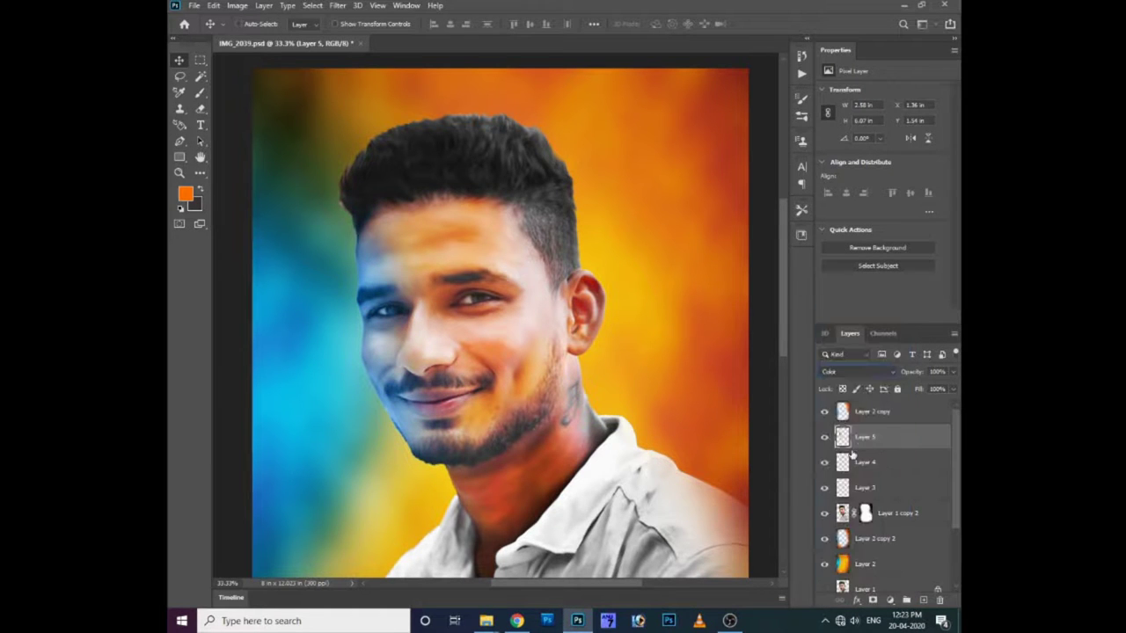
Nudge Layer 5's hue and brighten it, then move it below Layer 3
{"action": "key", "text": "ctrl+u"}
{"action": "left_click_drag", "start_coordinate": [703, 440], "coordinate": [706, 453]}
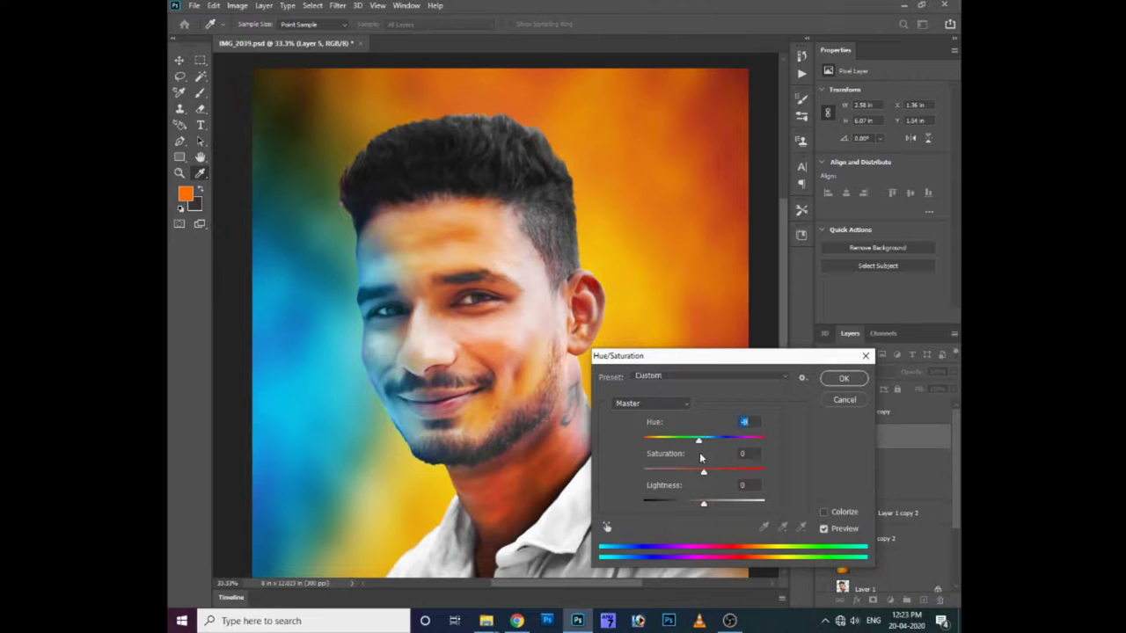
{"action": "left_click_drag", "start_coordinate": [694, 504], "coordinate": [738, 507]}
{"action": "key", "text": "Return"}
{"action": "key", "text": "e"}
{"action": "left_click_drag", "start_coordinate": [862, 437], "coordinate": [862, 475]}
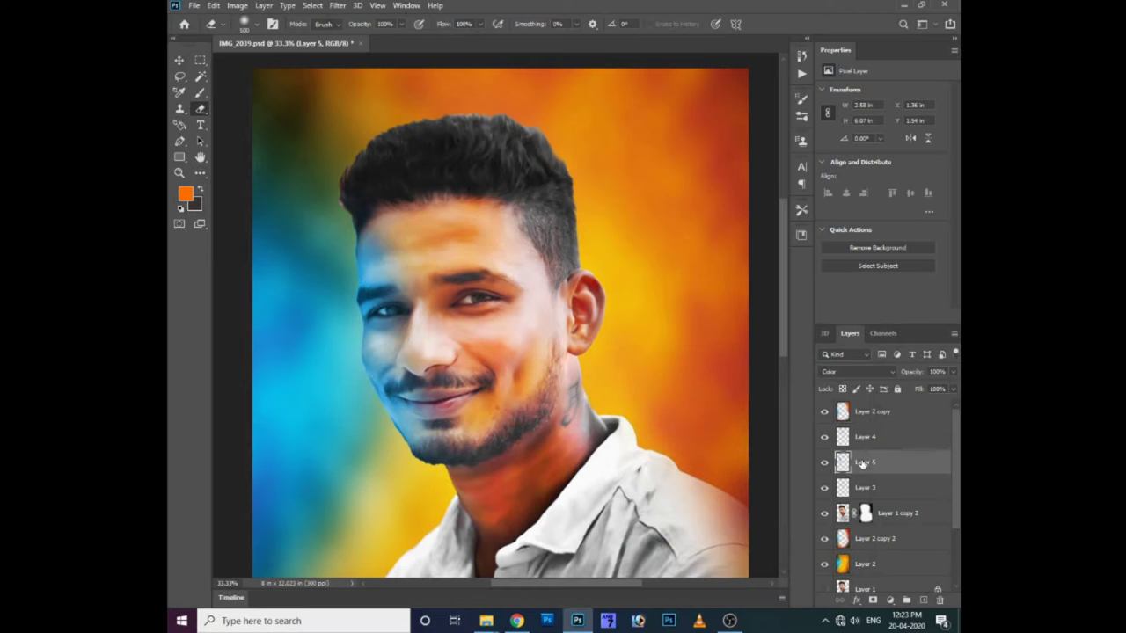
{"action": "key", "text": "bracketright"}
{"action": "key", "text": "bracketright"}
{"action": "key", "text": "bracketright"}
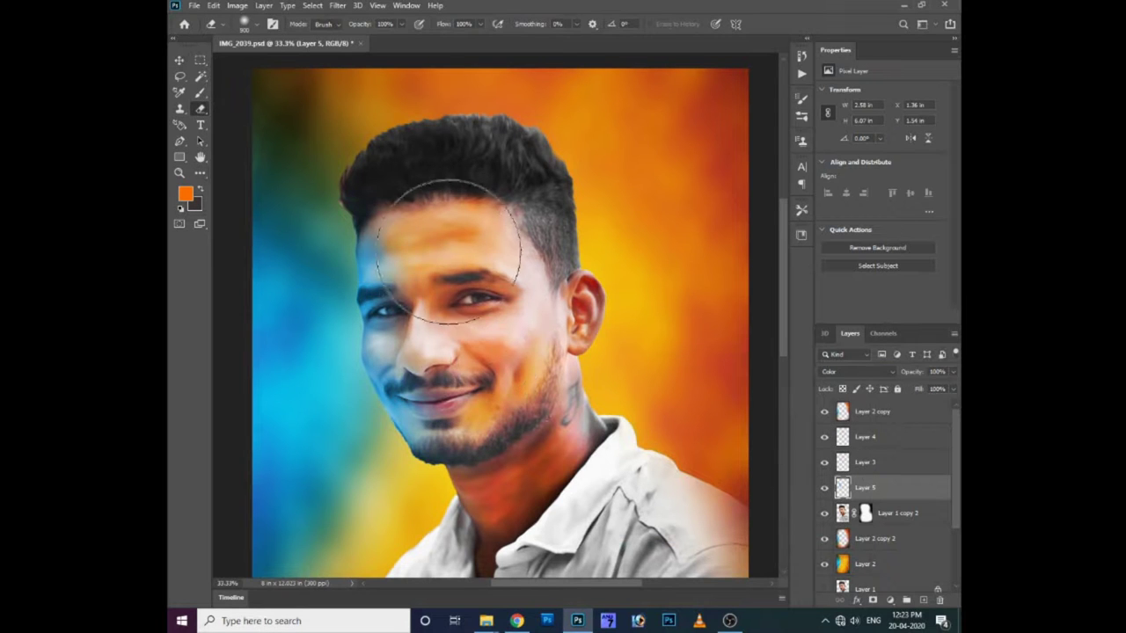
Duplicate Layer 5 twice, placing Layer 5 copy 2 below Layer 5 copy
{"action": "key", "text": "ctrl+j"}
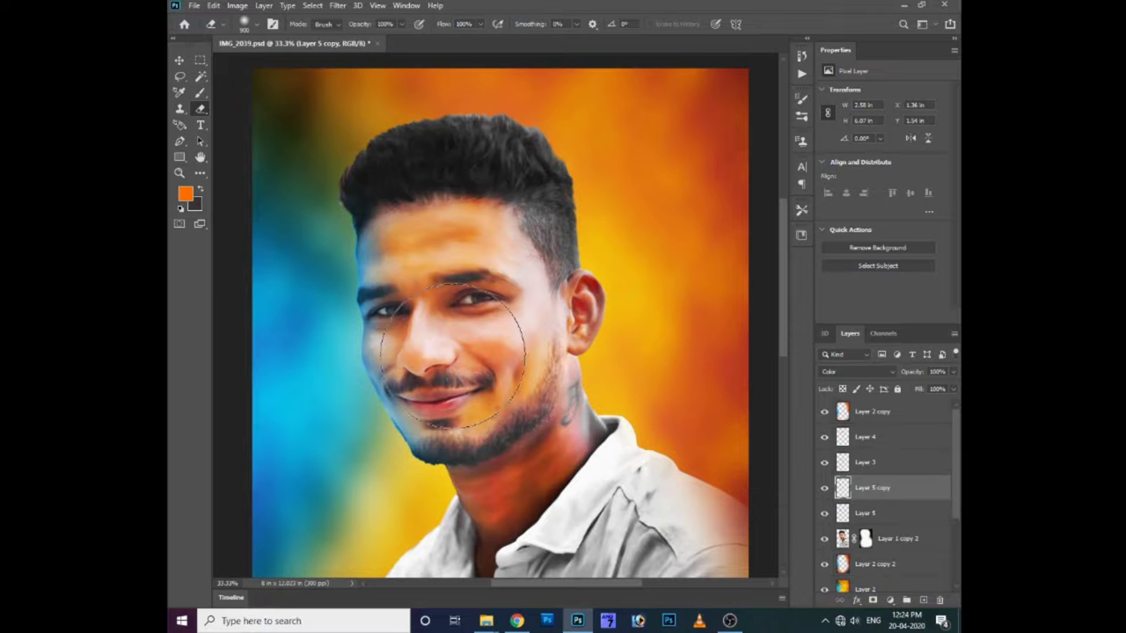
{"action": "key", "text": "ctrl+j"}
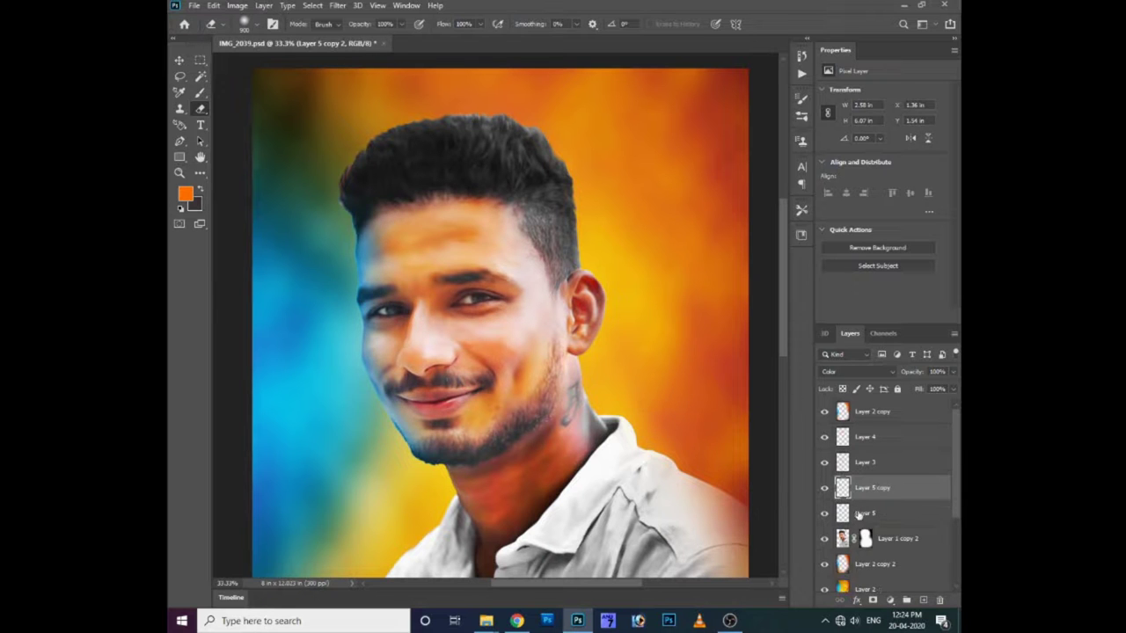
{"action": "key", "text": "ctrl+bracketleft"}
{"action": "key", "text": "ctrl+plus"}
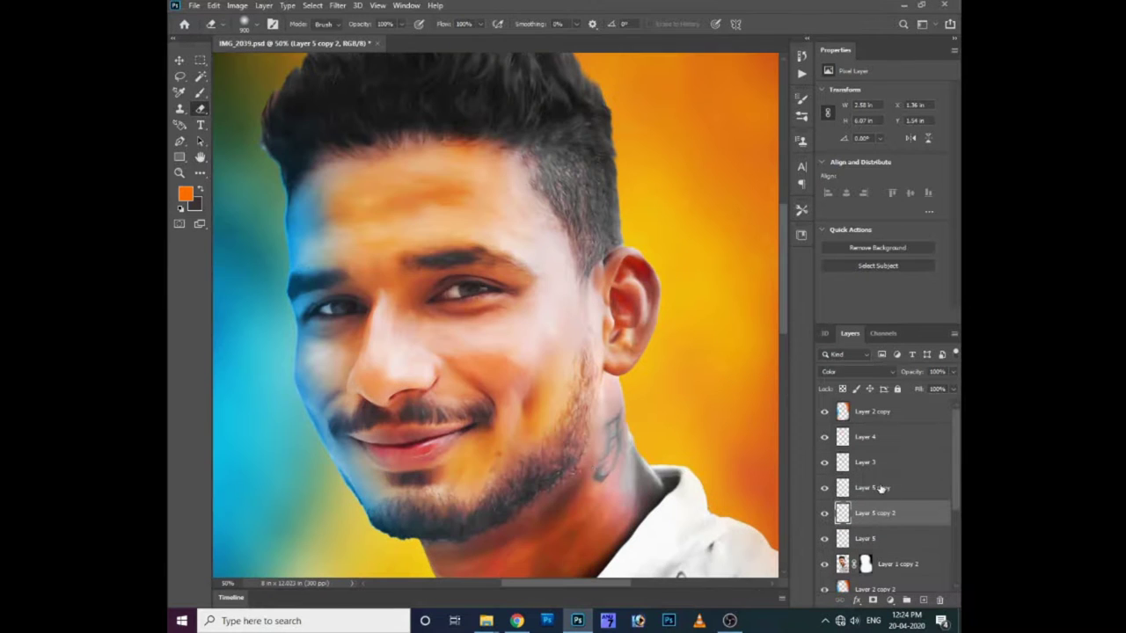
{"action": "left_click", "coordinate": [852, 486]}
{"action": "key", "text": "ctrl+u"}
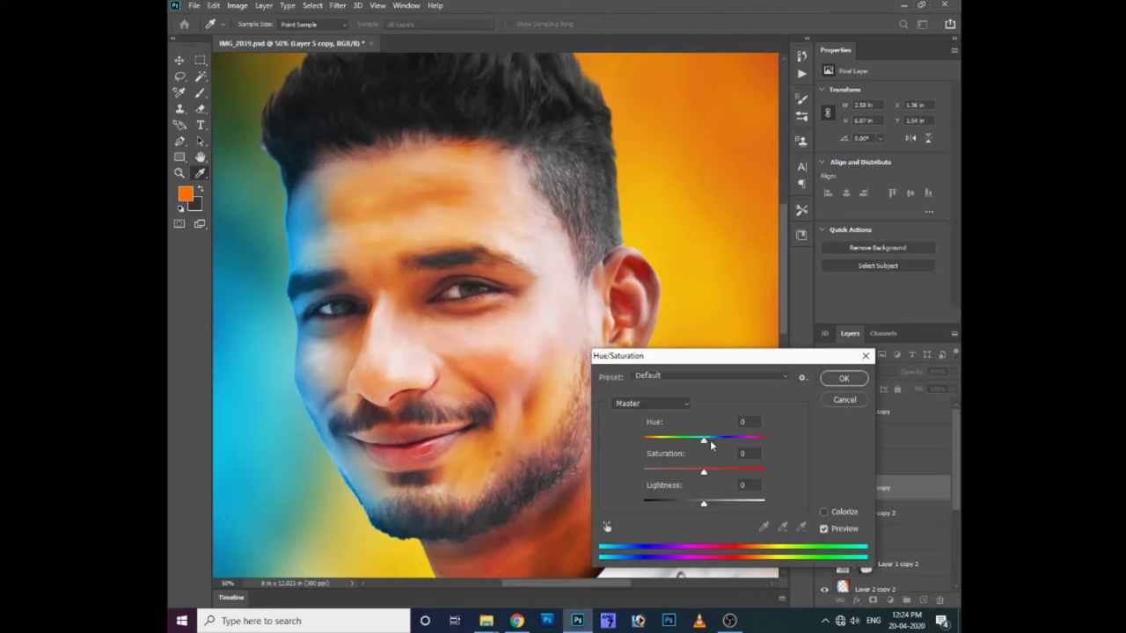
{"action": "key", "text": "Return"}
{"action": "key", "text": "e"}
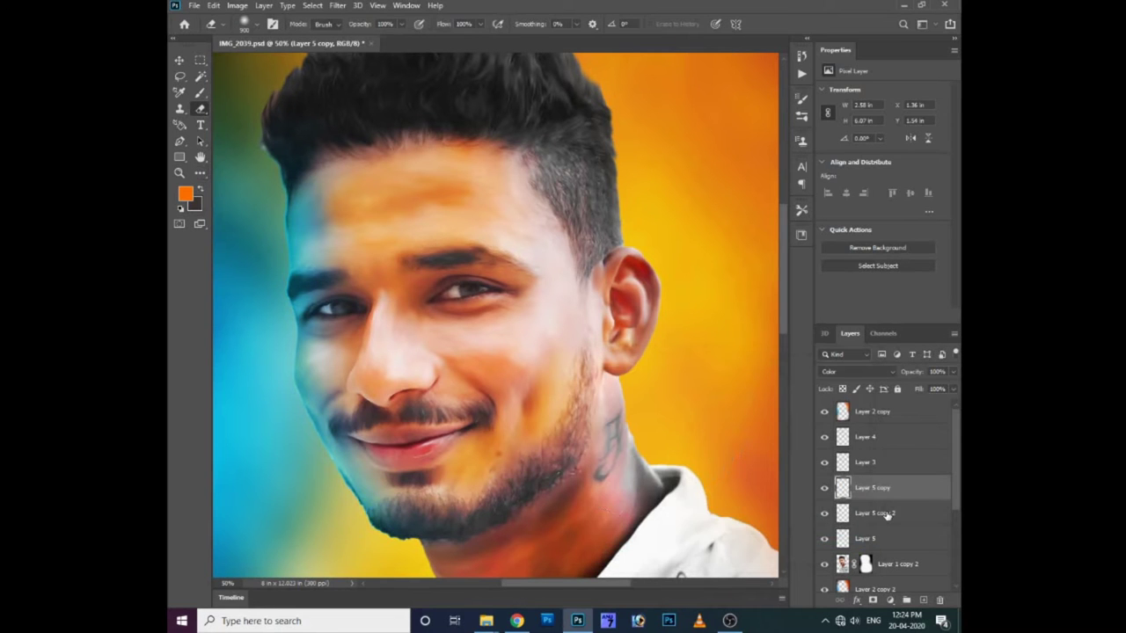
{"action": "left_click", "coordinate": [886, 516]}
{"action": "key", "text": "ctrl+u"}
{"action": "key", "text": "Return"}
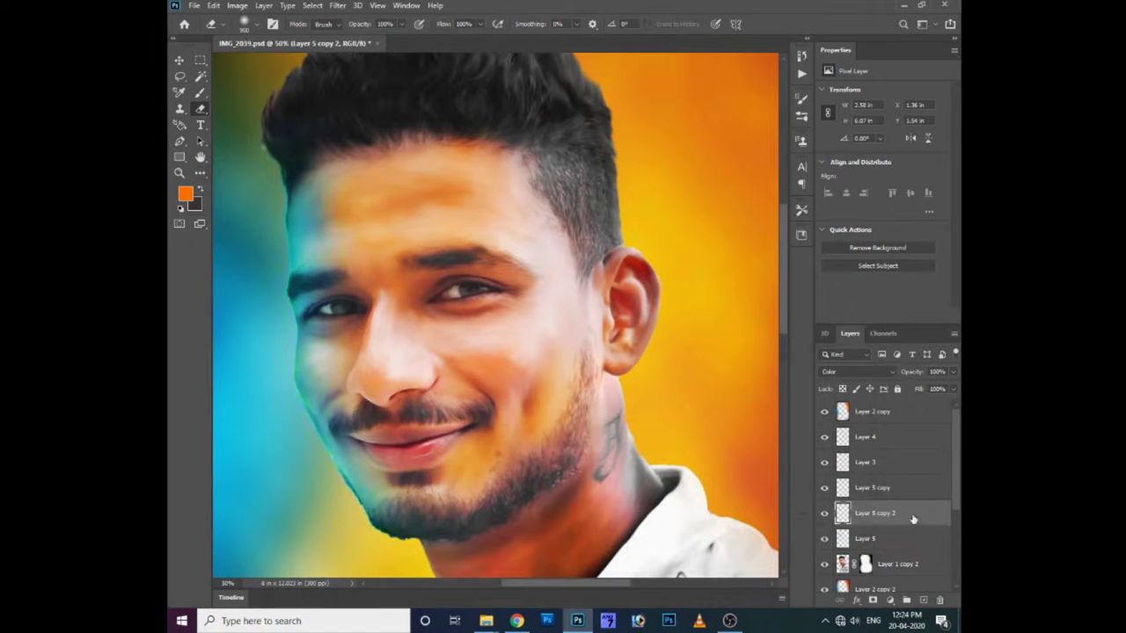
Compare and delete Layer 5 copy, then shift Layer 5 copy 2's hue by +15
{"action": "left_click", "coordinate": [866, 497]}
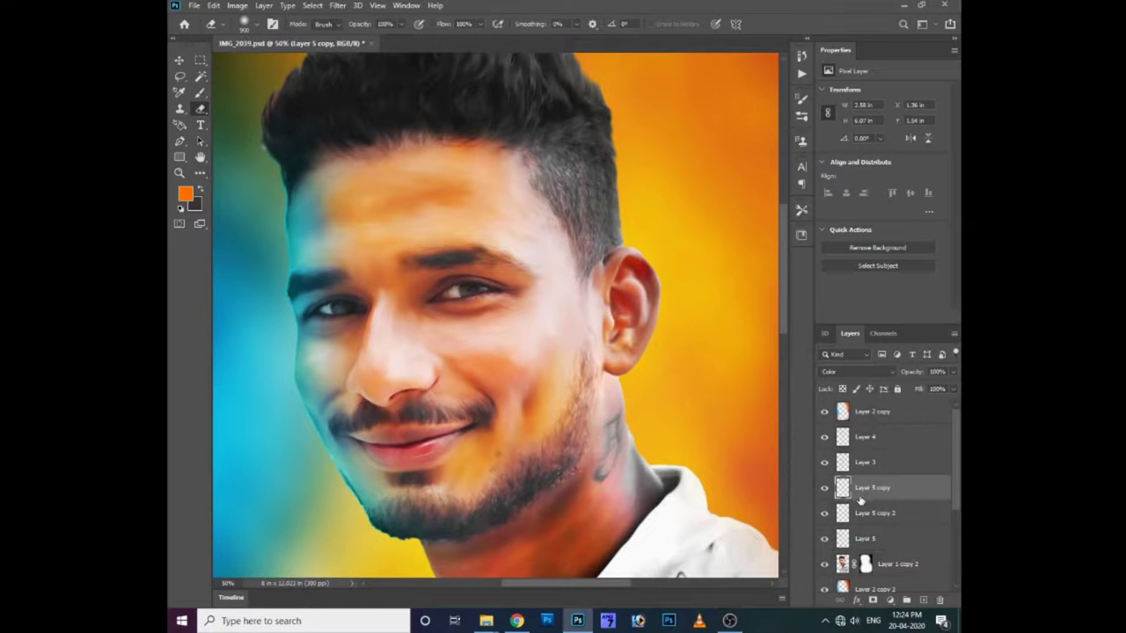
{"action": "left_click_drag", "start_coordinate": [519, 344], "coordinate": [563, 336]}
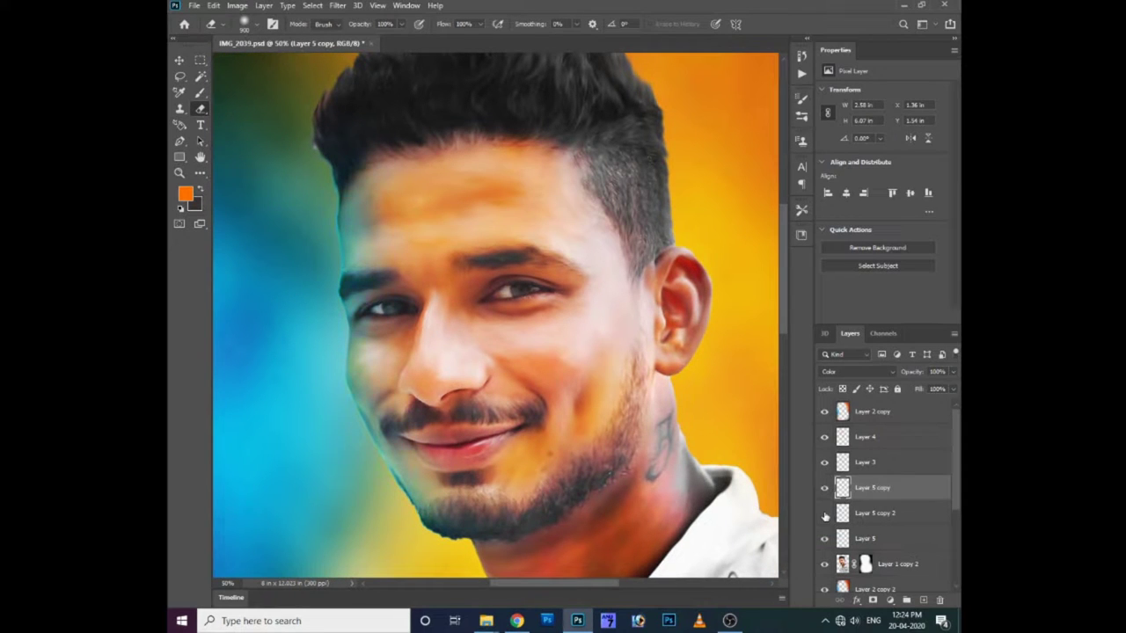
{"action": "left_click", "coordinate": [824, 488]}
{"action": "key", "text": "ctrl+z"}
{"action": "key", "text": "Delete"}
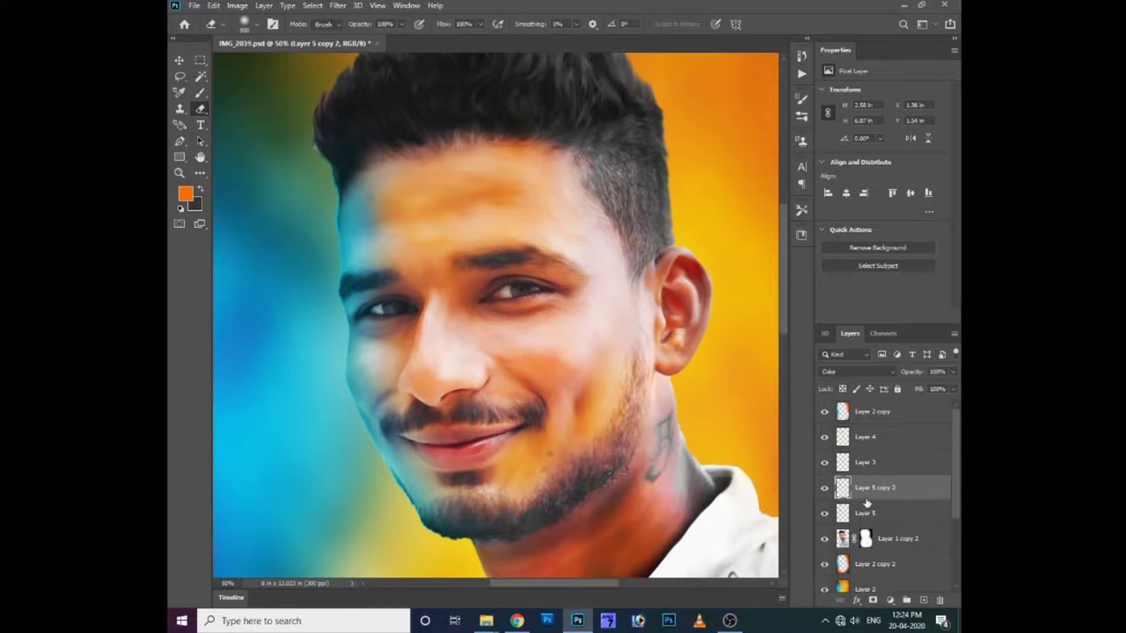
{"action": "key", "text": "ctrl+u"}
{"action": "mouse_move", "coordinate": [704, 439]}
{"action": "left_mouse_down"}
{"action": "mouse_move", "coordinate": [714, 447]}
{"action": "mouse_move", "coordinate": [704, 450]}
{"action": "left_mouse_up"}
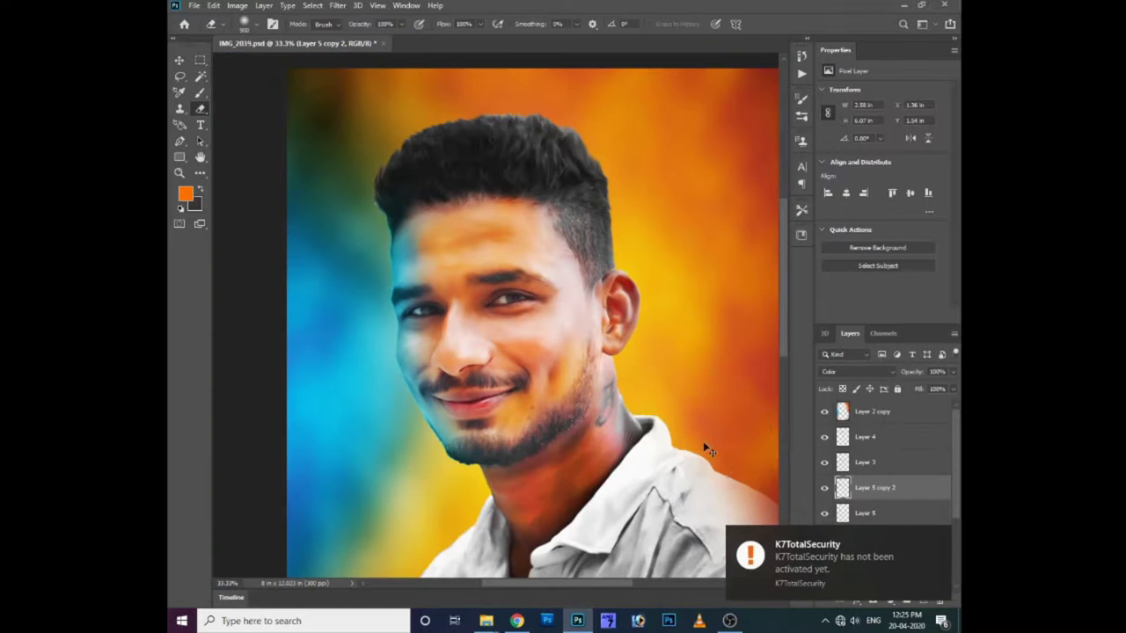
Add a new Layer 6 and apply a 1000-pixel Gaussian Blur to it
{"action": "left_click", "coordinate": [937, 540]}
{"action": "key", "text": "ctrl+shift+alt+n"}
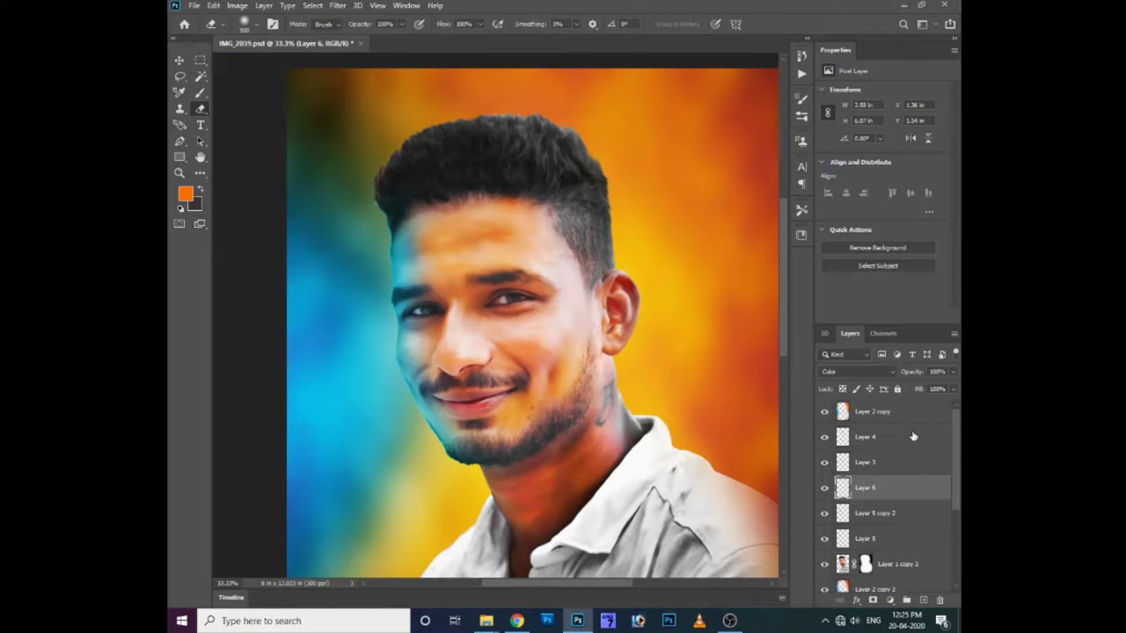
{"action": "left_click", "coordinate": [338, 5]}
{"action": "left_click", "coordinate": [528, 198]}
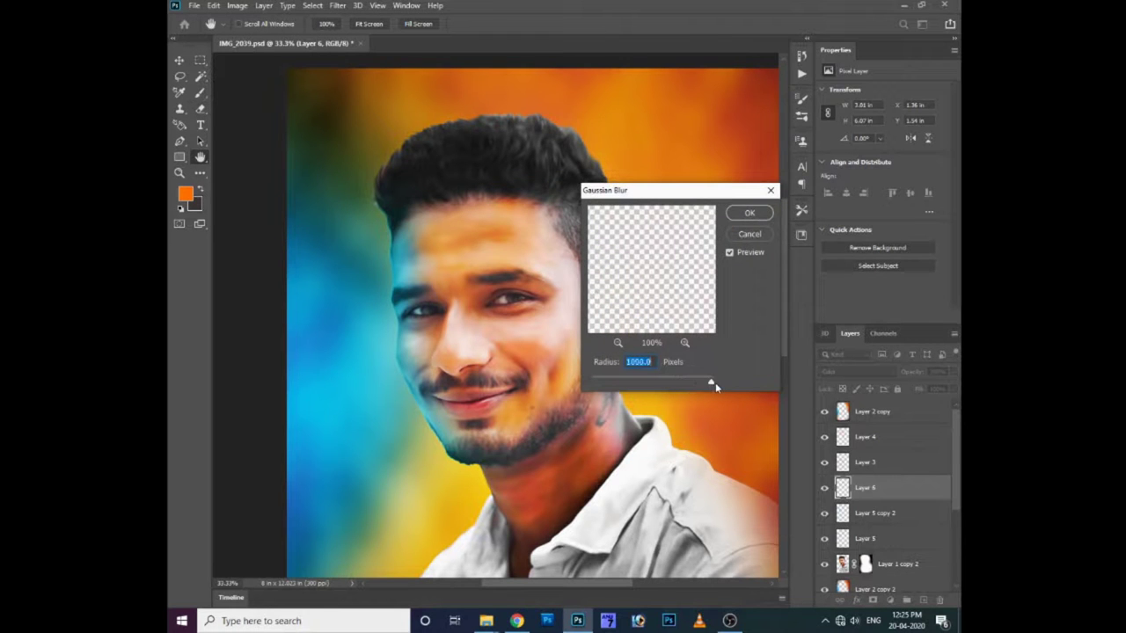
{"action": "key", "text": "Return"}
{"action": "key", "text": "e"}
Hide Layer 6 and select the subject outline on Layer 5 copy 2
{"action": "left_click", "coordinate": [825, 488]}
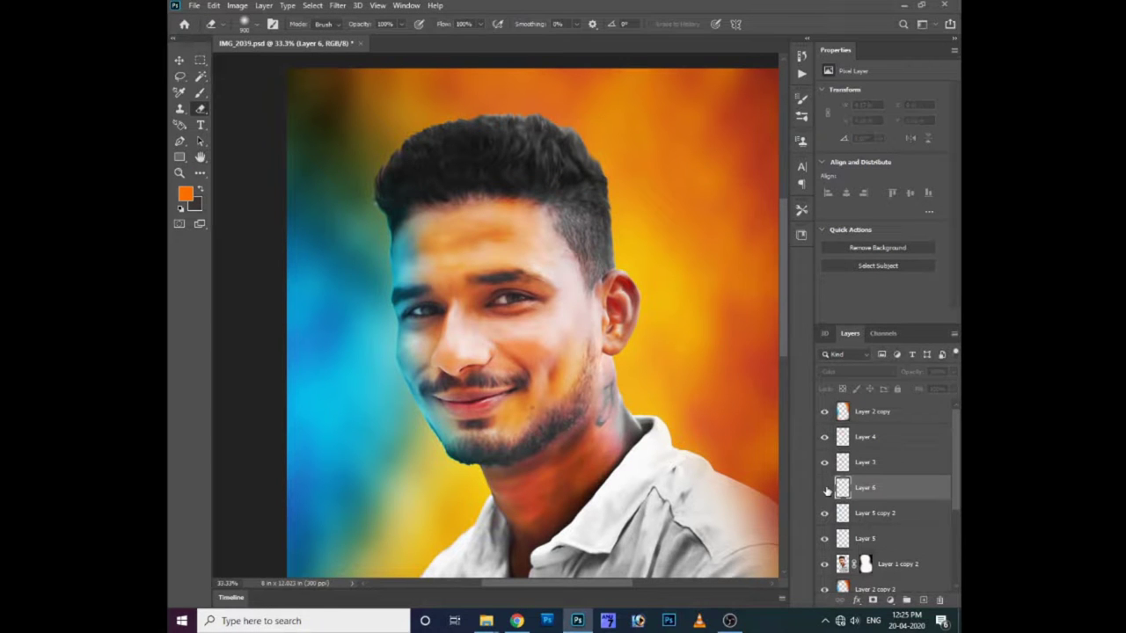
{"action": "left_click", "coordinate": [841, 489], "text": "ctrl"}
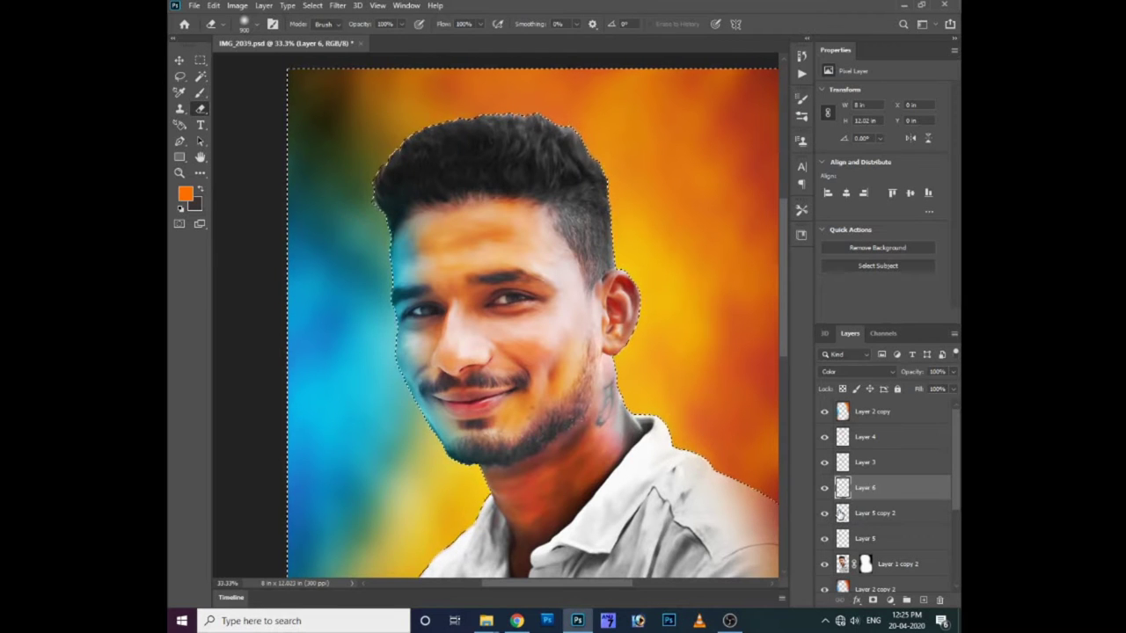
{"action": "left_click", "coordinate": [841, 513]}
{"action": "key", "text": "ctrl+plus"}
{"action": "key", "text": "ctrl+minus"}
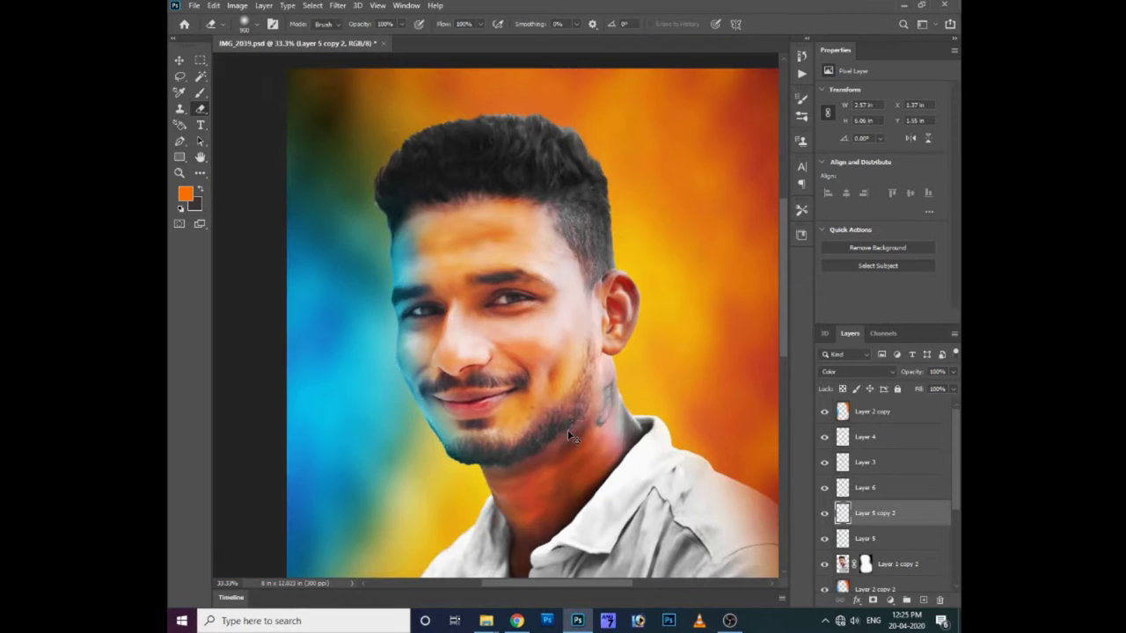
{"action": "left_click", "coordinate": [842, 565], "text": "ctrl"}
On a new Layer 7, paint orange at 100% opacity over the hair's right side
{"action": "key", "text": "ctrl+shift+alt+n"}
{"action": "key", "text": "b"}
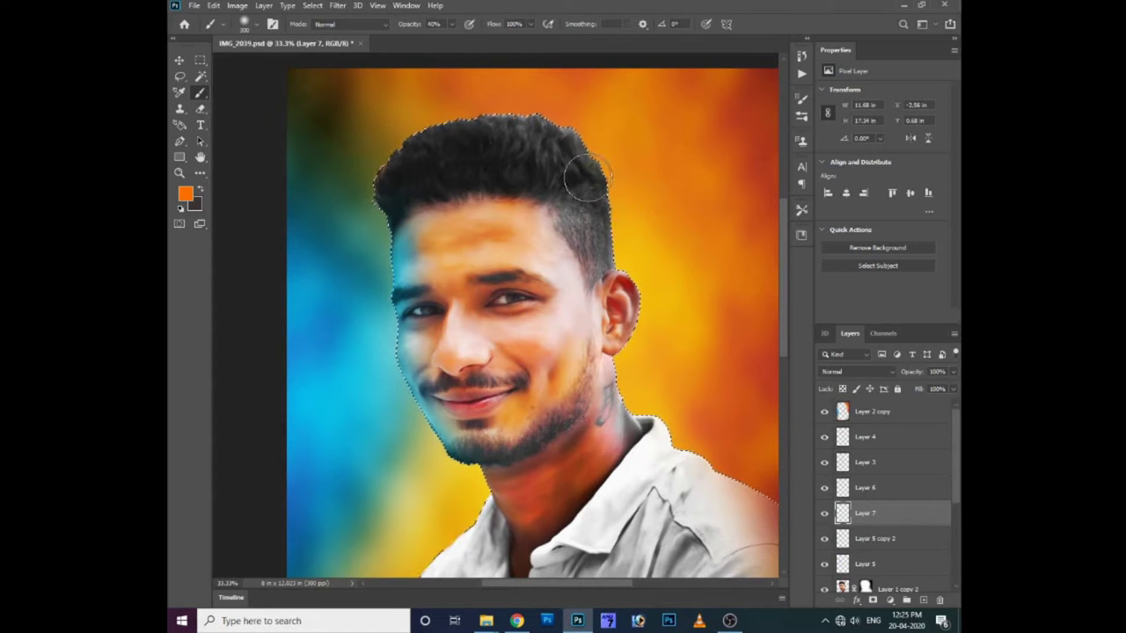
{"action": "mouse_move", "coordinate": [586, 178]}
{"action": "left_mouse_down"}
{"action": "mouse_move", "coordinate": [628, 238]}
{"action": "mouse_move", "coordinate": [578, 150]}
{"action": "mouse_move", "coordinate": [605, 229]}
{"action": "mouse_move", "coordinate": [628, 234]}
{"action": "mouse_move", "coordinate": [645, 314]}
{"action": "mouse_move", "coordinate": [603, 188]}
{"action": "mouse_move", "coordinate": [639, 316]}
{"action": "mouse_move", "coordinate": [721, 466]}
{"action": "mouse_move", "coordinate": [620, 264]}
{"action": "left_mouse_up"}
{"action": "key", "text": "0"}
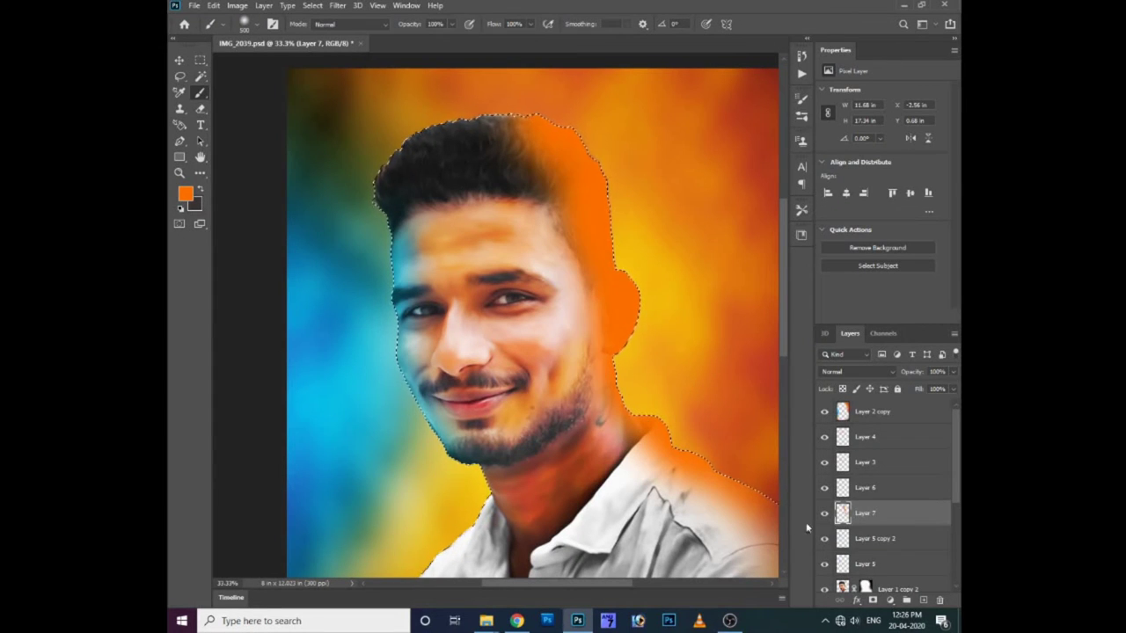
{"action": "key", "text": "ctrl+d"}
Set Layer 7 to Color blending and shift its hue to red
{"action": "left_click", "coordinate": [855, 371]}
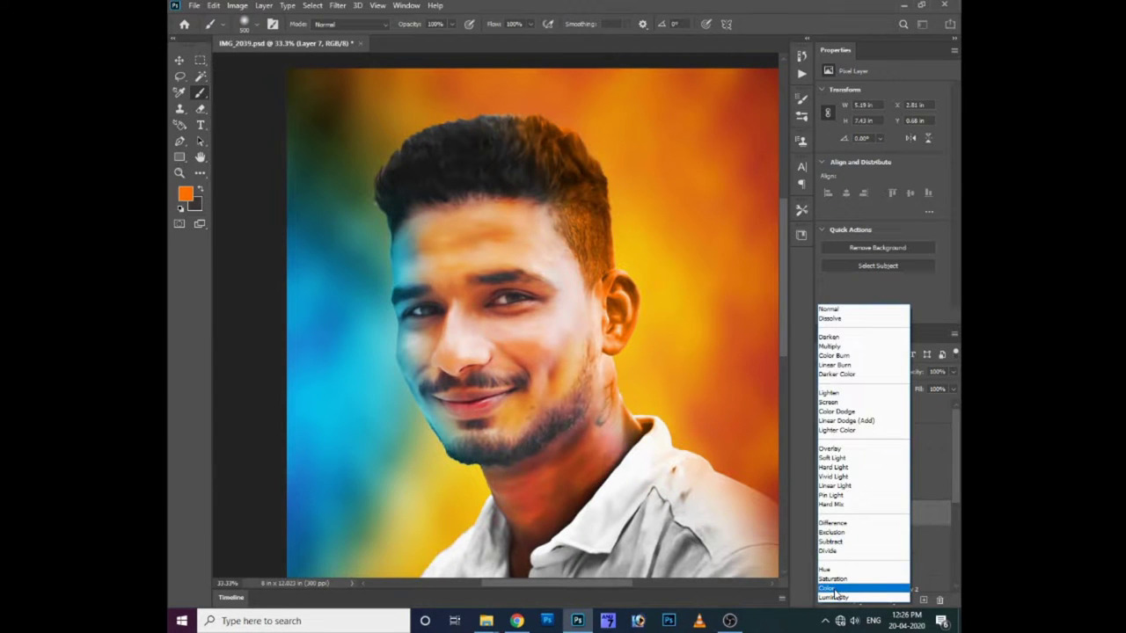
{"action": "left_click", "coordinate": [835, 589]}
{"action": "key", "text": "ctrl+u"}
{"action": "left_click_drag", "start_coordinate": [703, 438], "coordinate": [685, 439]}
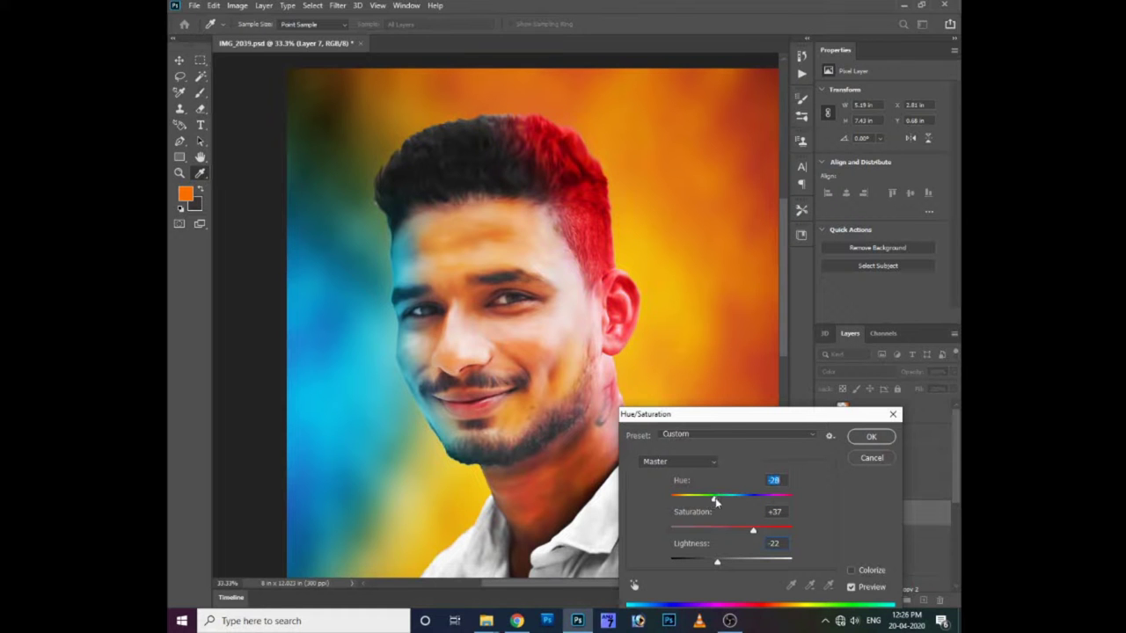
{"action": "key", "text": "Return"}
Erase the red paint from the top of the hair
{"action": "key", "text": "b"}
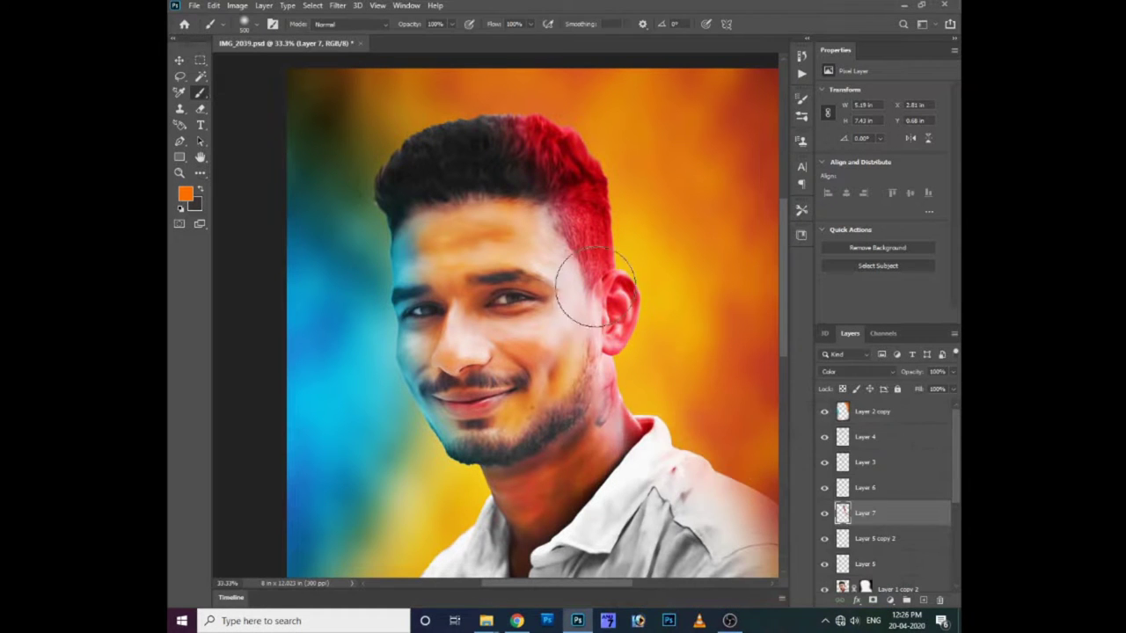
{"action": "key", "text": "e"}
{"action": "left_click_drag", "start_coordinate": [578, 184], "coordinate": [553, 189]}
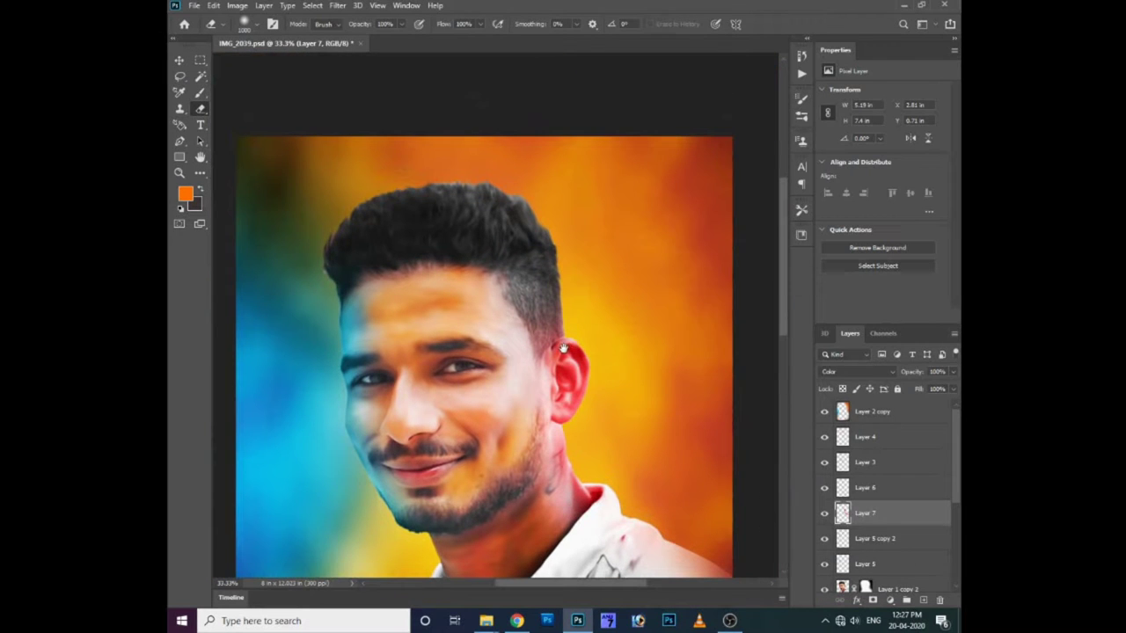
Apply a Brightness/Contrast adjustment to Layer 2, the painted background
{"action": "left_click_drag", "start_coordinate": [871, 411], "coordinate": [677, 342]}
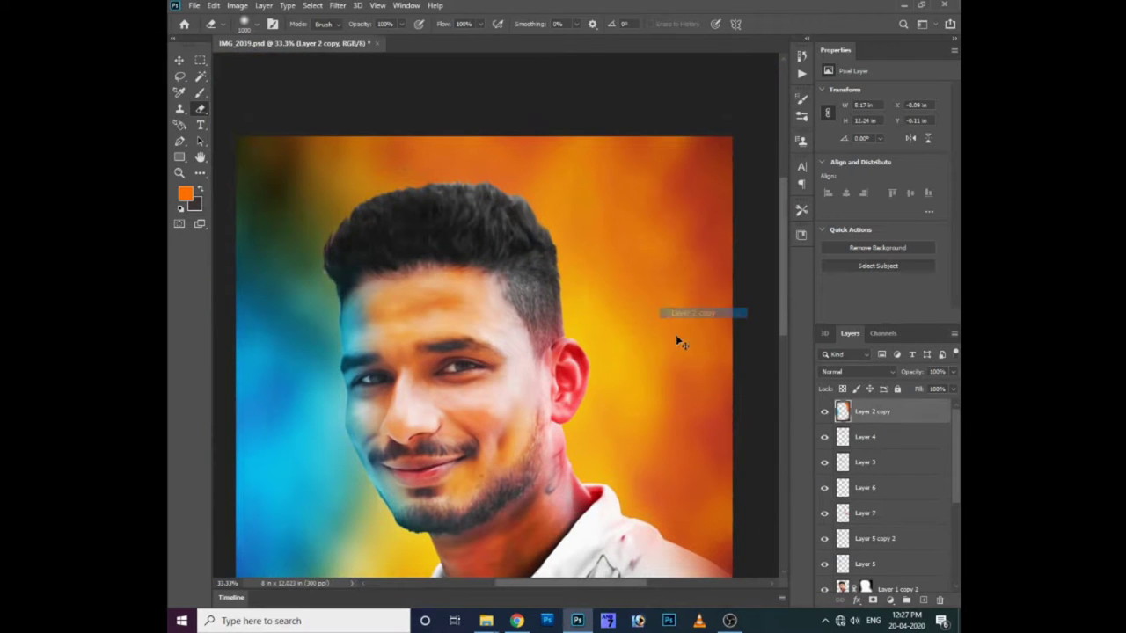
{"action": "key", "text": "alt+i"}
{"action": "key", "text": "a"}
{"action": "key", "text": "c"}
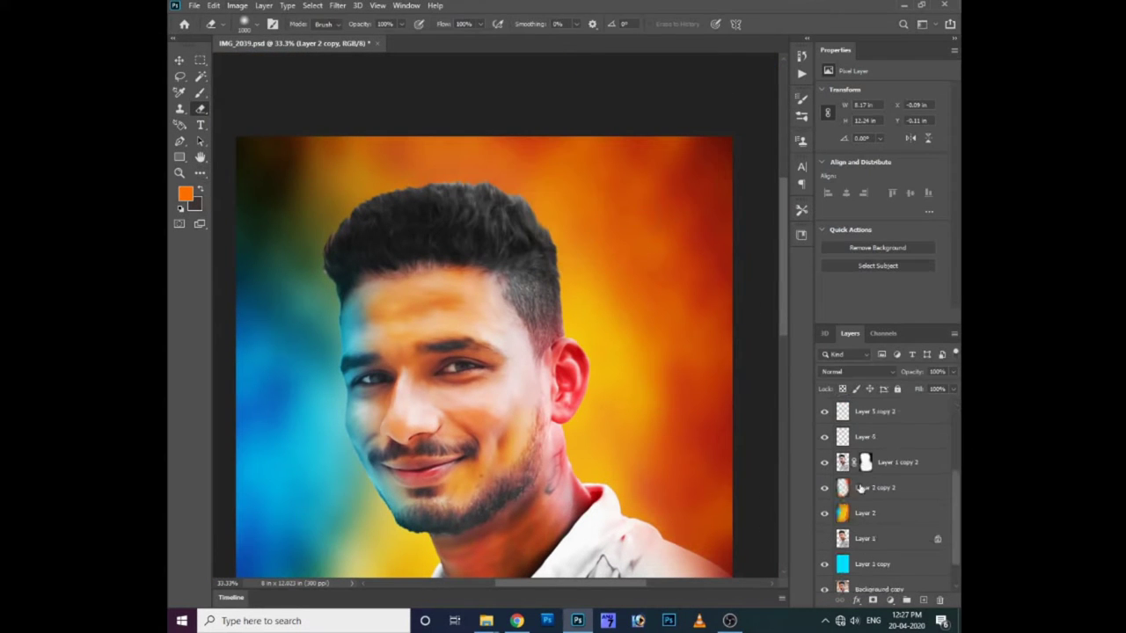
{"action": "left_click", "coordinate": [860, 514]}
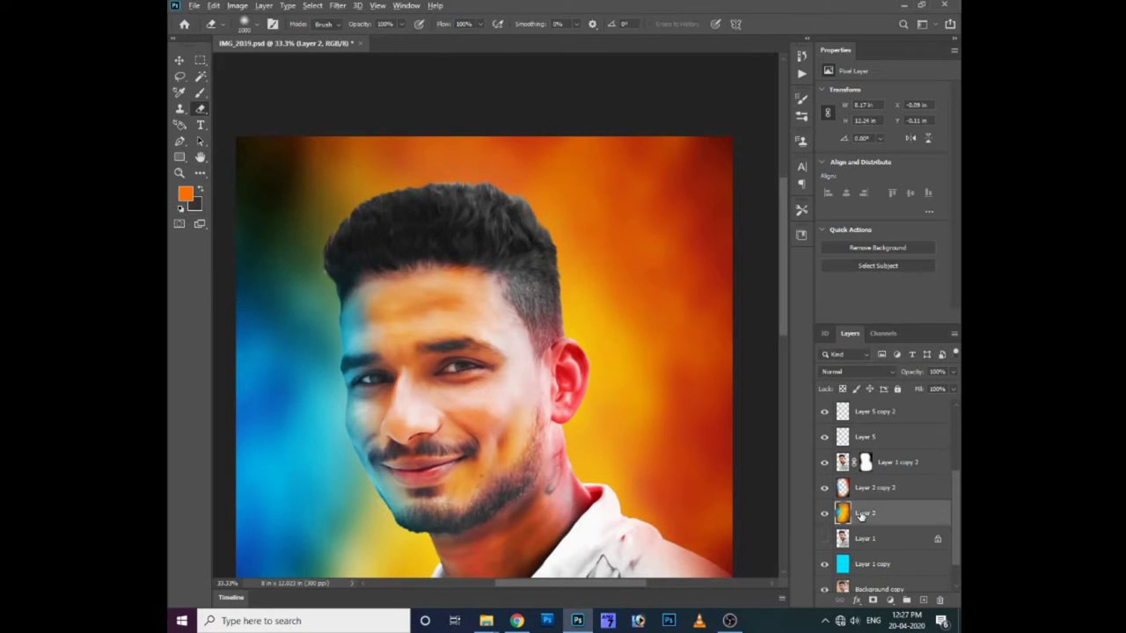
{"action": "key", "text": "alt+i"}
{"action": "key", "text": "j"}
{"action": "key", "text": "b"}
{"action": "key", "text": "Return"}
Shift the background's hue toward red, about -30, with Hue/Saturation
{"action": "key", "text": "ctrl+u"}
{"action": "mouse_move", "coordinate": [532, 203]}
{"action": "left_mouse_down"}
{"action": "mouse_move", "coordinate": [542, 205]}
{"action": "mouse_move", "coordinate": [520, 204]}
{"action": "left_mouse_up"}
{"action": "key", "text": "ctrl+u"}
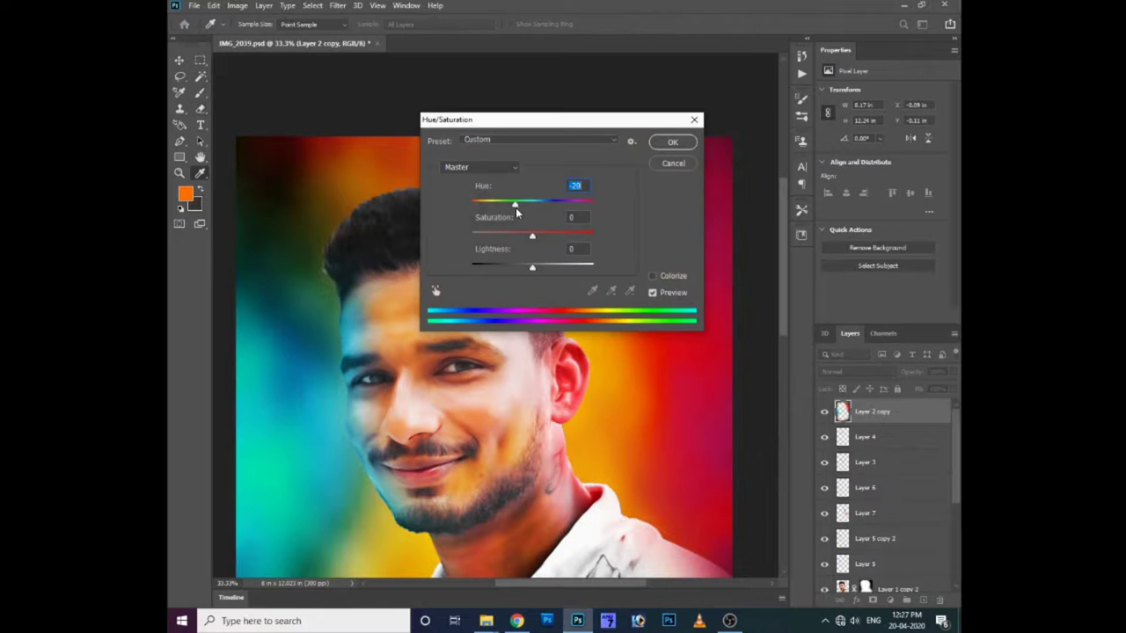
{"action": "key", "text": "Return"}
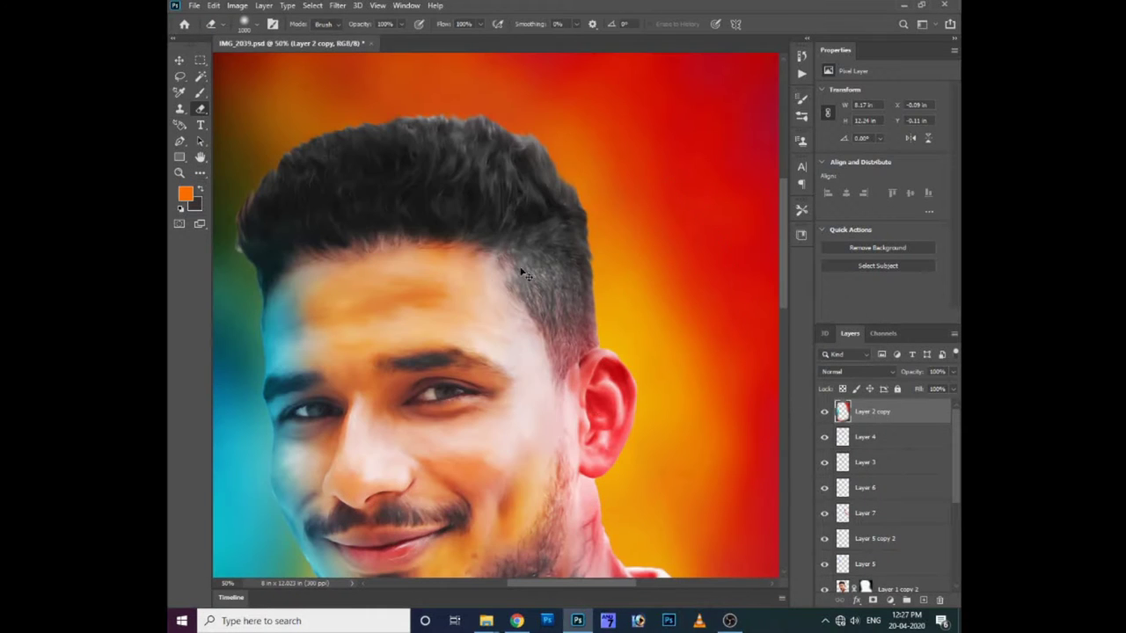
Add a new Layer 8 above Layer 1 copy 2 and choose magenta as the foreground colour
{"action": "right_click", "coordinate": [459, 172], "text": "ctrl"}
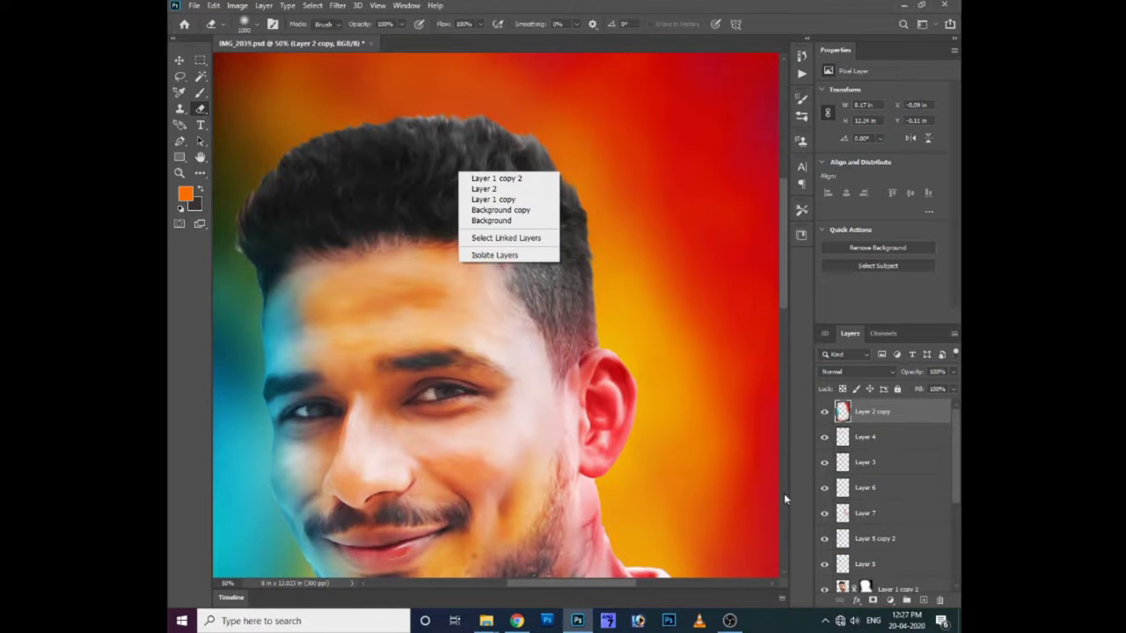
{"action": "left_click", "coordinate": [492, 179]}
{"action": "key", "text": "ctrl+shift+n"}
{"action": "key", "text": "Return"}
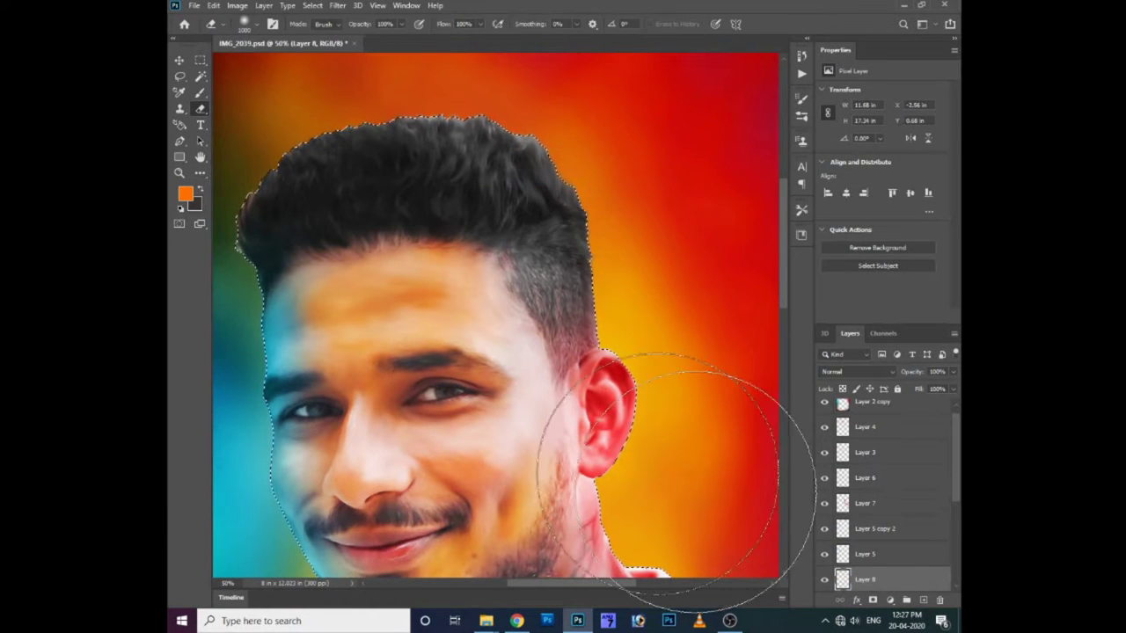
{"action": "left_click", "coordinate": [185, 193]}
{"action": "left_click", "coordinate": [552, 180]}
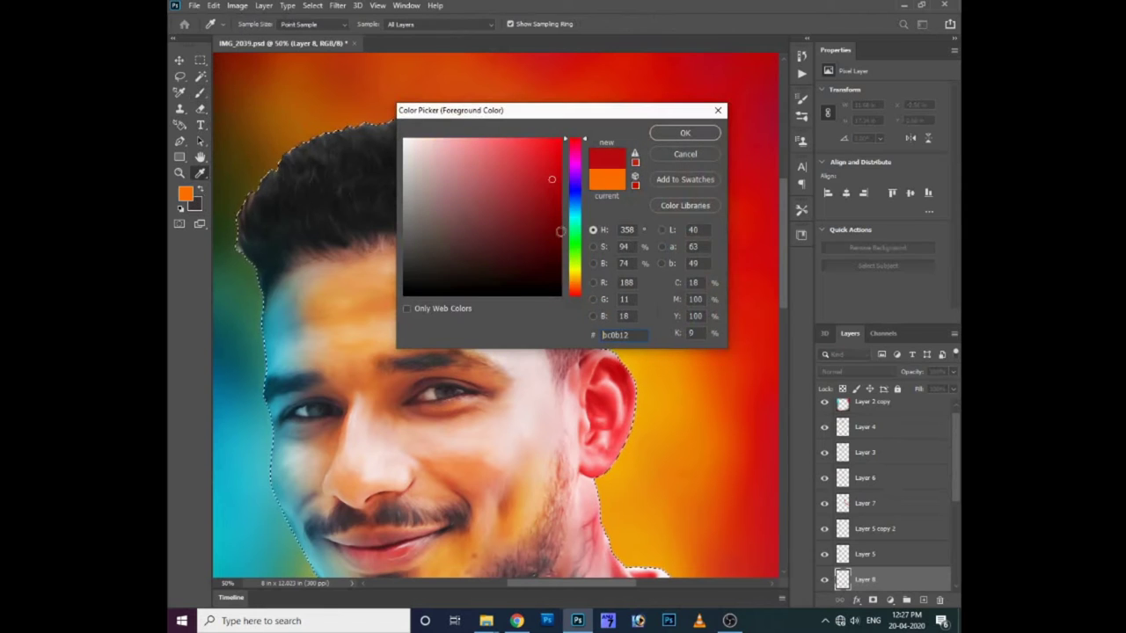
{"action": "left_click_drag", "start_coordinate": [573, 145], "coordinate": [577, 167]}
{"action": "left_click", "coordinate": [685, 133]}
Brush magenta over the right side of the hair
{"action": "key", "text": "b"}
{"action": "mouse_move", "coordinate": [563, 220]}
{"action": "left_mouse_down"}
{"action": "mouse_move", "coordinate": [590, 188]}
{"action": "mouse_move", "coordinate": [623, 243]}
{"action": "left_mouse_up"}
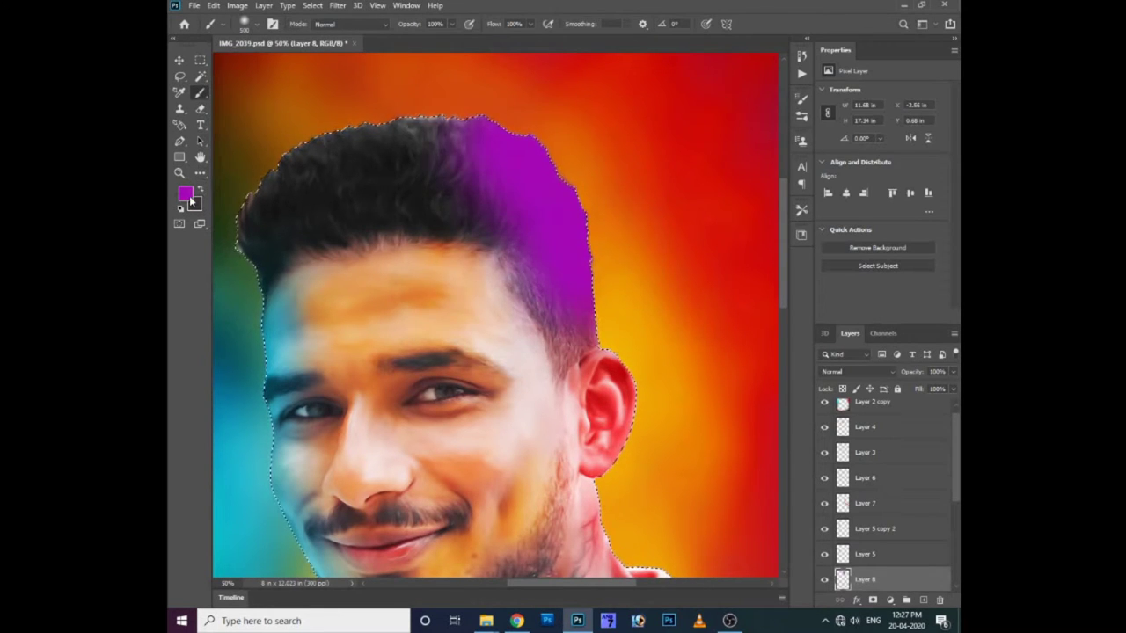
{"action": "left_click", "coordinate": [185, 193]}
{"action": "key", "text": "Return"}
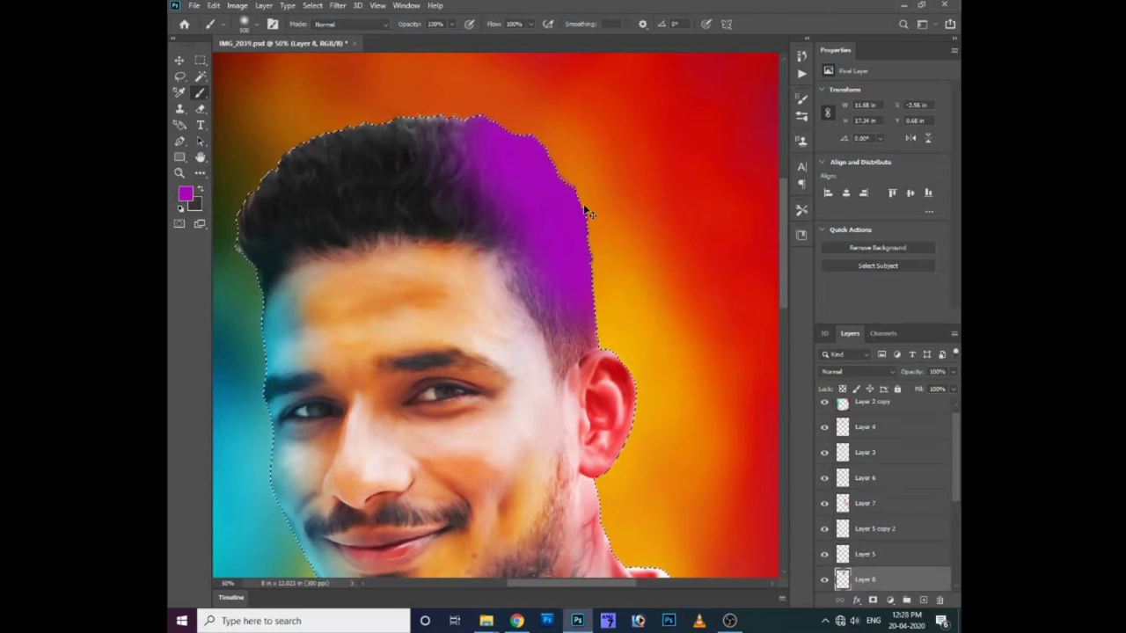
{"action": "key", "text": "ctrl+z"}
{"action": "key", "text": "ctrl+z"}
{"action": "mouse_move", "coordinate": [587, 206]}
{"action": "left_mouse_down"}
{"action": "mouse_move", "coordinate": [595, 150]}
{"action": "mouse_move", "coordinate": [326, 117]}
{"action": "left_mouse_up"}
Switch to a blue-violet colour and paint the left part of the hair blue
{"action": "left_click", "coordinate": [185, 193]}
{"action": "left_click", "coordinate": [574, 187]}
{"action": "left_click", "coordinate": [685, 133]}
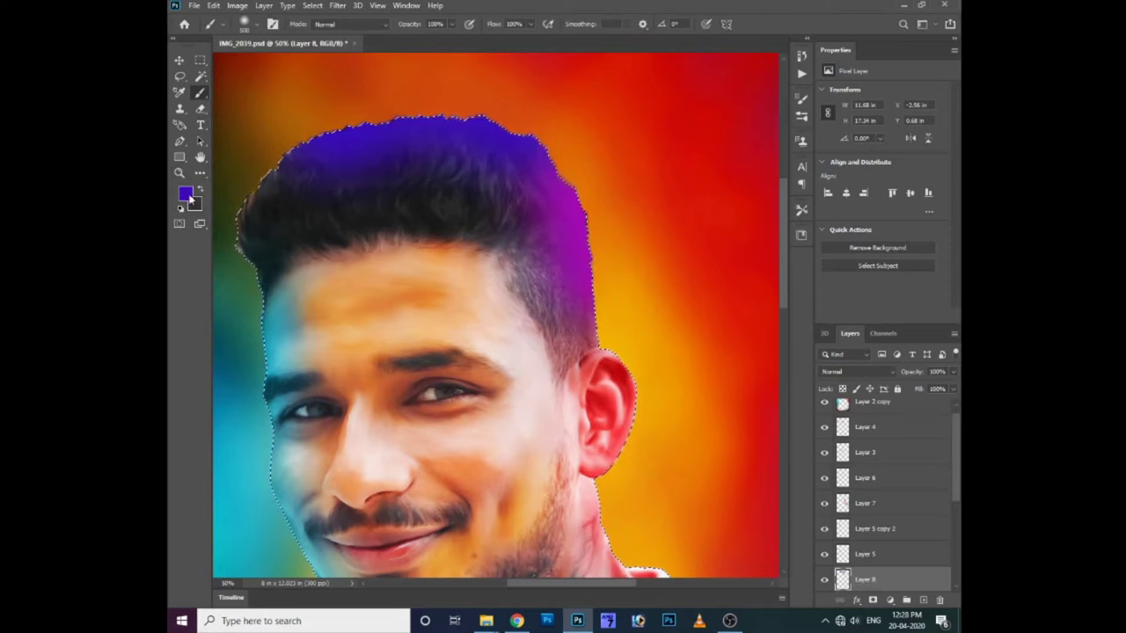
{"action": "left_click", "coordinate": [572, 208]}
{"action": "left_click", "coordinate": [685, 132]}
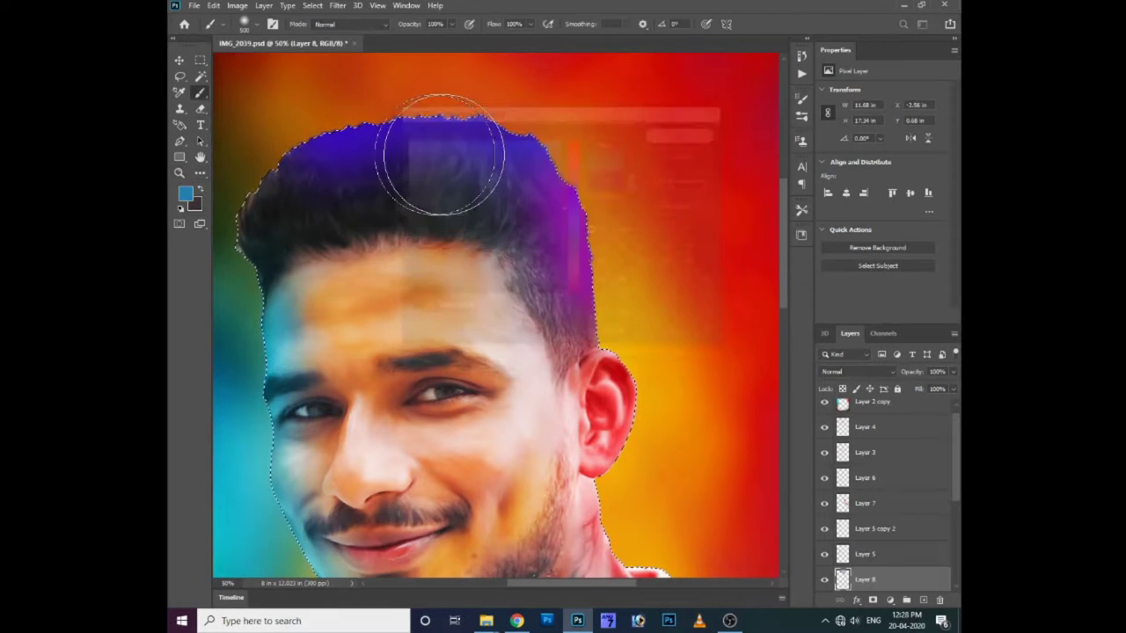
{"action": "left_click_drag", "start_coordinate": [439, 155], "coordinate": [251, 201]}
Paint a cyan streak along the hair's left edge
{"action": "left_click", "coordinate": [184, 194]}
{"action": "left_click_drag", "start_coordinate": [572, 211], "coordinate": [572, 227]}
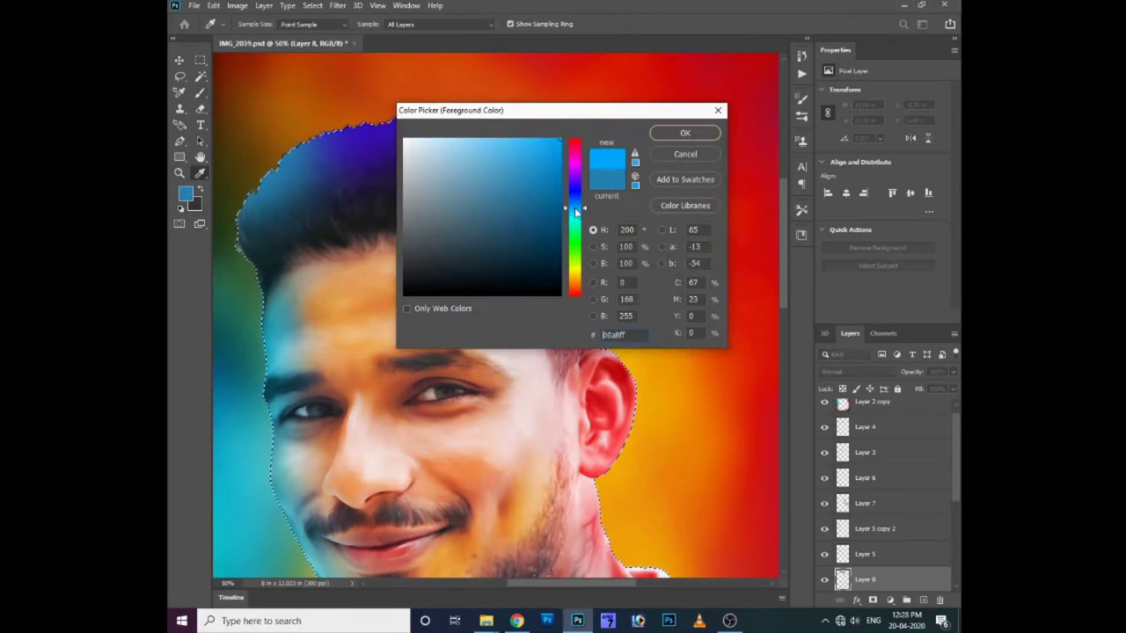
{"action": "left_click", "coordinate": [683, 132]}
{"action": "left_click_drag", "start_coordinate": [299, 242], "coordinate": [255, 215]}
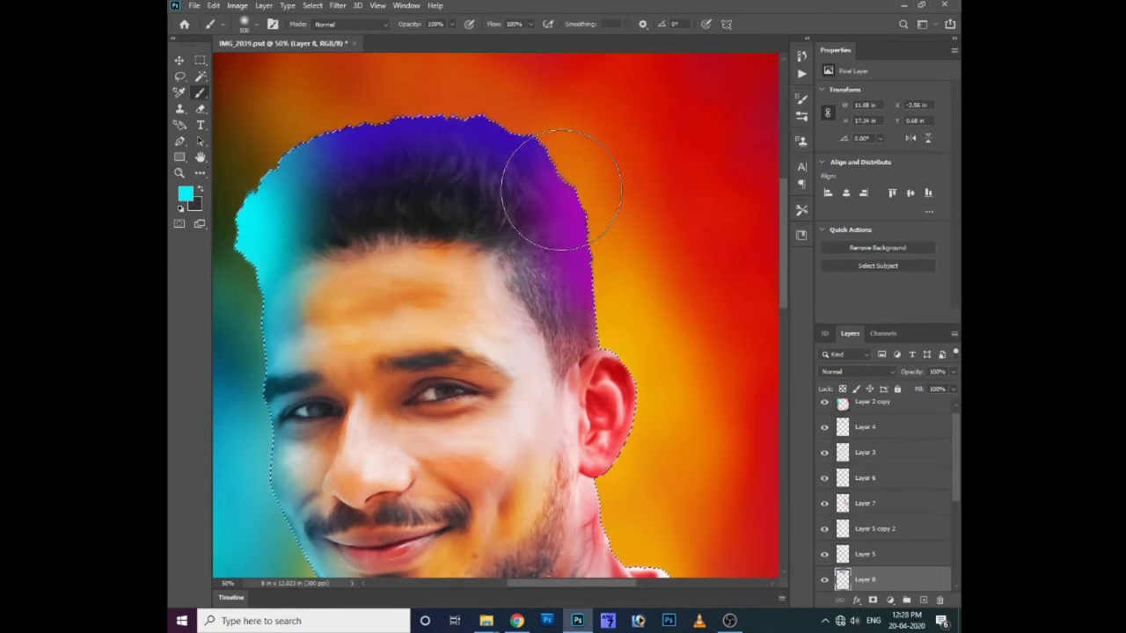
Change the foreground paint colour to red
{"action": "left_click", "coordinate": [185, 194]}
{"action": "left_click", "coordinate": [572, 139]}
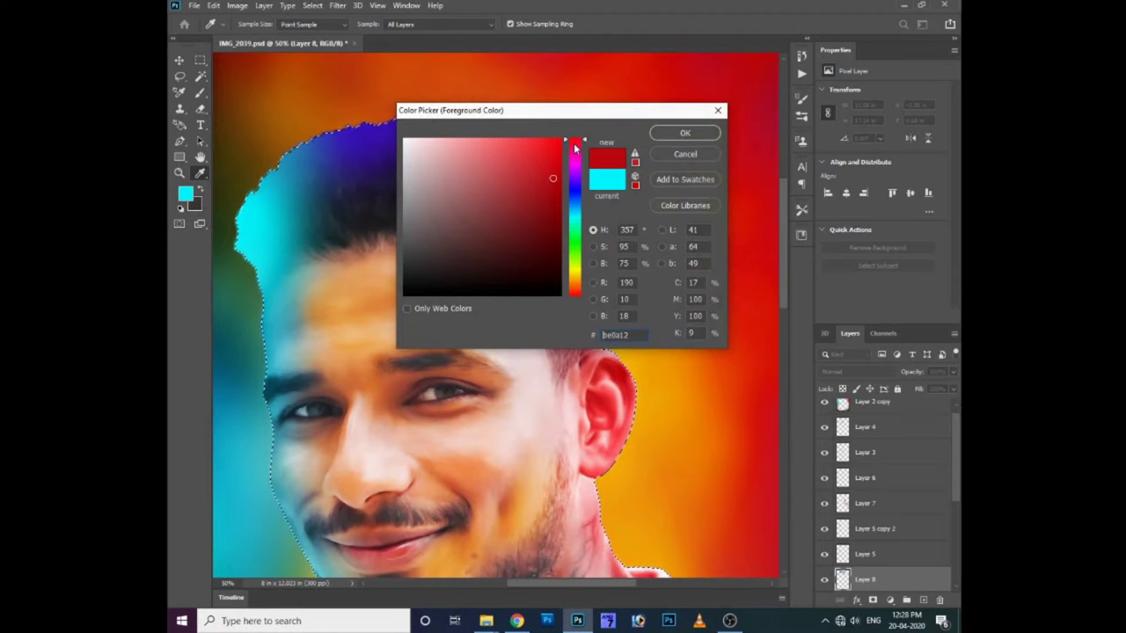
{"action": "left_click", "coordinate": [674, 133]}
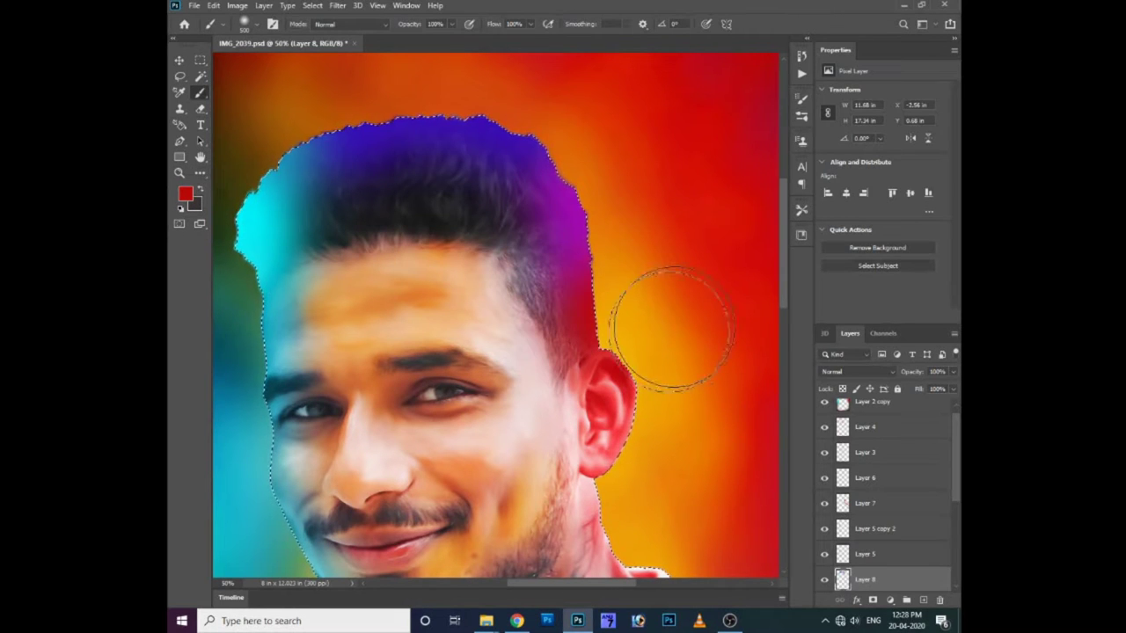
{"action": "left_click", "coordinate": [840, 372]}
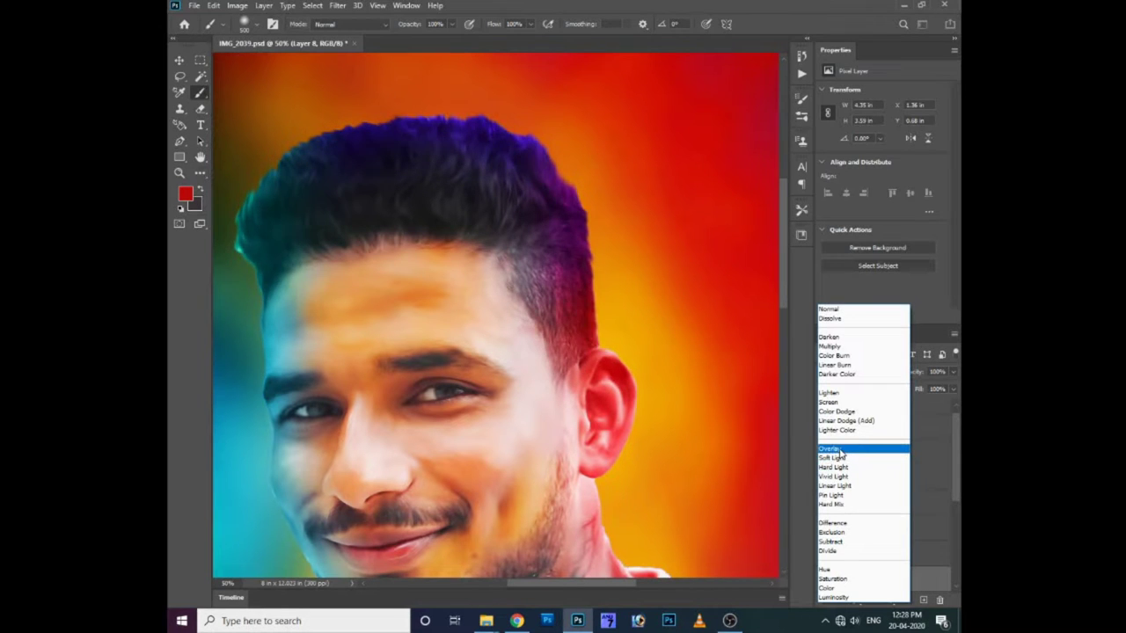
Set Layer 8 to Color mode and its copy to Soft Light
{"action": "left_click", "coordinate": [834, 588]}
{"action": "left_click", "coordinate": [179, 60]}
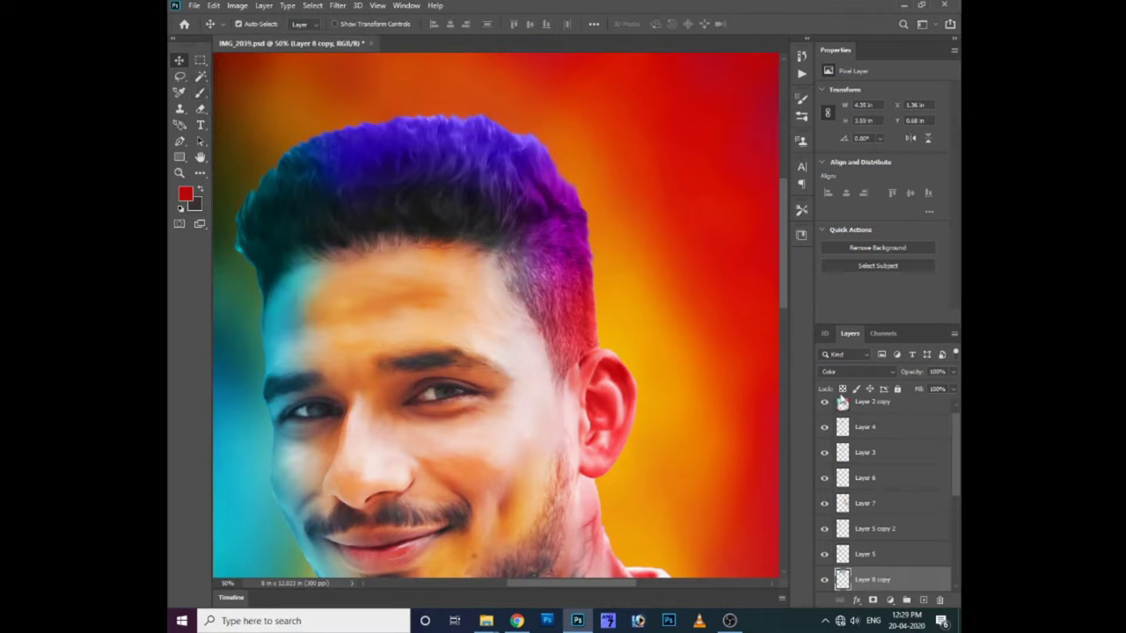
{"action": "left_click", "coordinate": [858, 371]}
{"action": "left_click", "coordinate": [819, 437]}
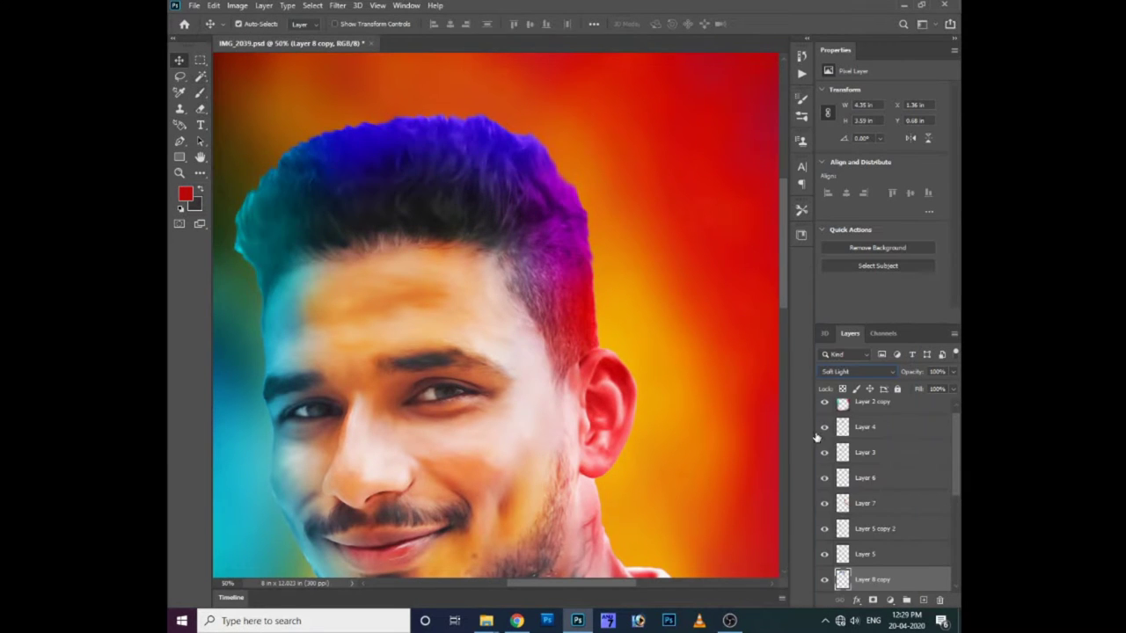
{"action": "left_click", "coordinate": [821, 447]}
{"action": "left_click", "coordinate": [820, 446]}
{"action": "left_click_drag", "start_coordinate": [583, 368], "coordinate": [664, 375]}
Hide Layer 8 to compare the hair colour, keeping Layer 8 copy selected
{"action": "key", "text": "e"}
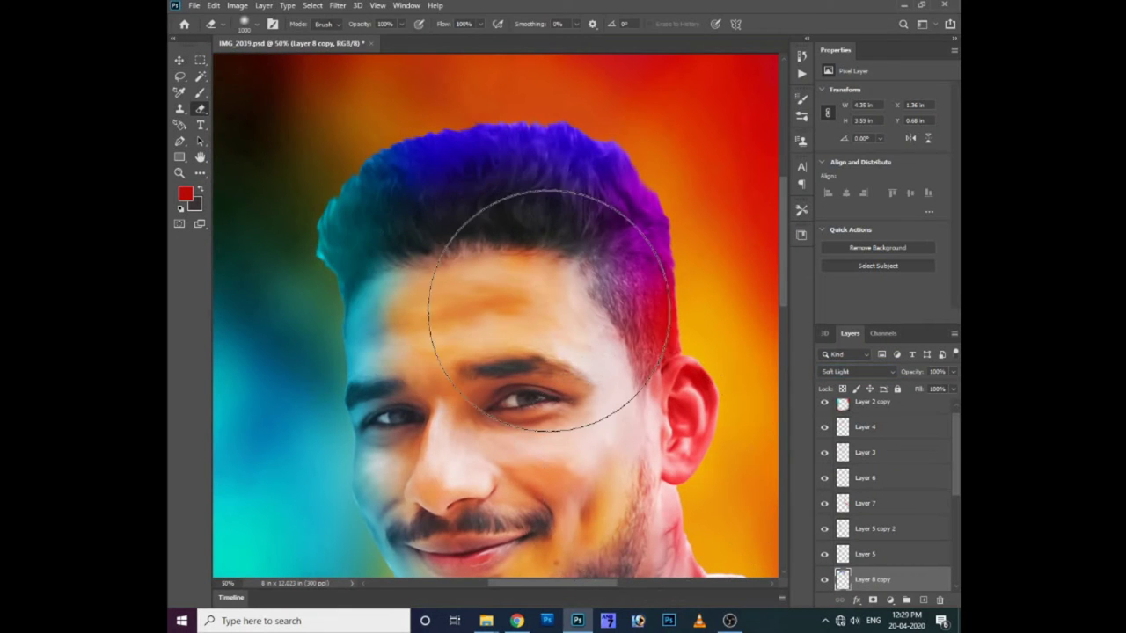
{"action": "scroll", "coordinate": [879, 510], "scroll_direction": "down", "scroll_amount": 1}
{"action": "left_click", "coordinate": [870, 554]}
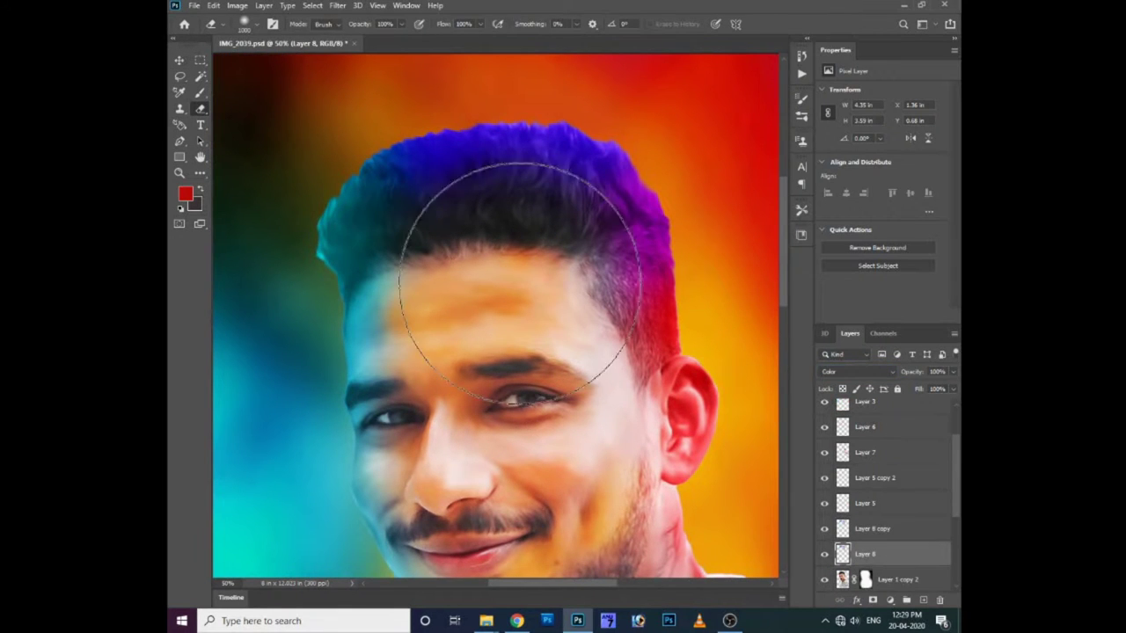
{"action": "left_click", "coordinate": [824, 554]}
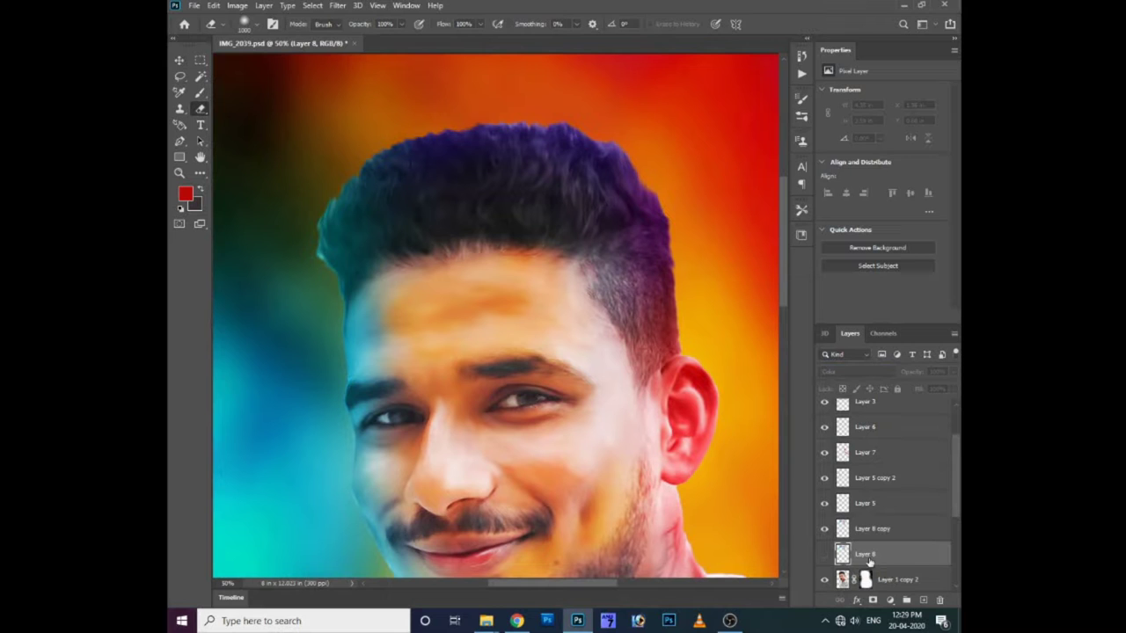
{"action": "left_click", "coordinate": [840, 529]}
{"action": "key", "text": "ctrl+j"}
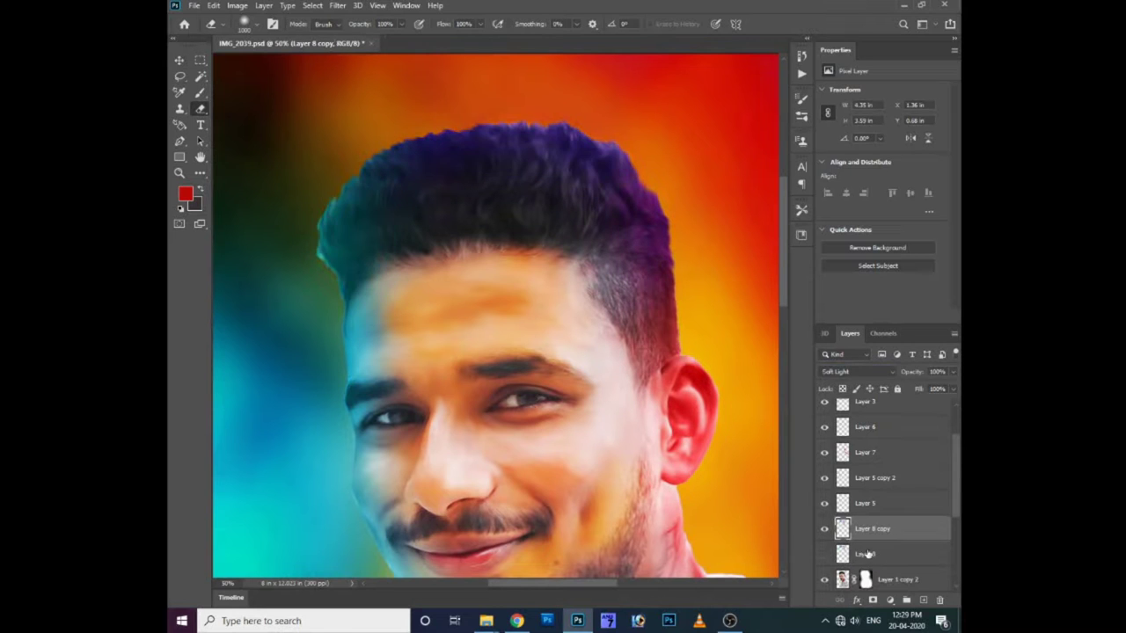
{"action": "key", "text": "ctrl+z"}
Lower Layer 8 copy to 47% opacity and add an empty Layer 9
{"action": "left_click_drag", "start_coordinate": [928, 389], "coordinate": [924, 404]}
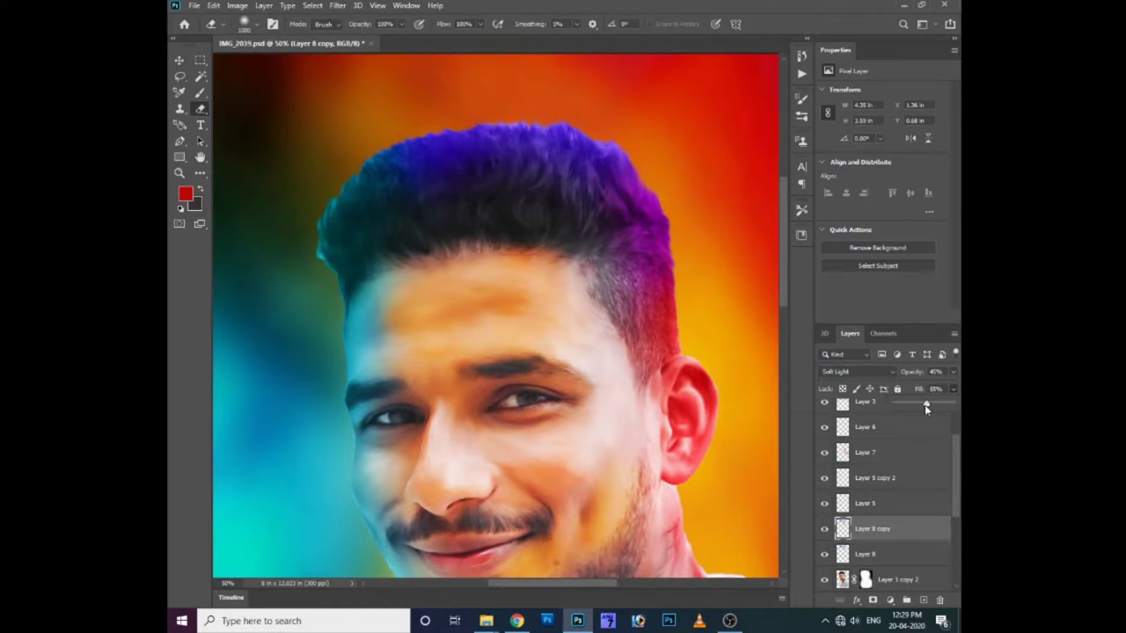
{"action": "key", "text": "ctrl+shift+n"}
{"action": "key", "text": "Return"}
Paint yellow-orange over the forehead, eyes, nose, cheek and chin on Layer 9
{"action": "key", "text": "b"}
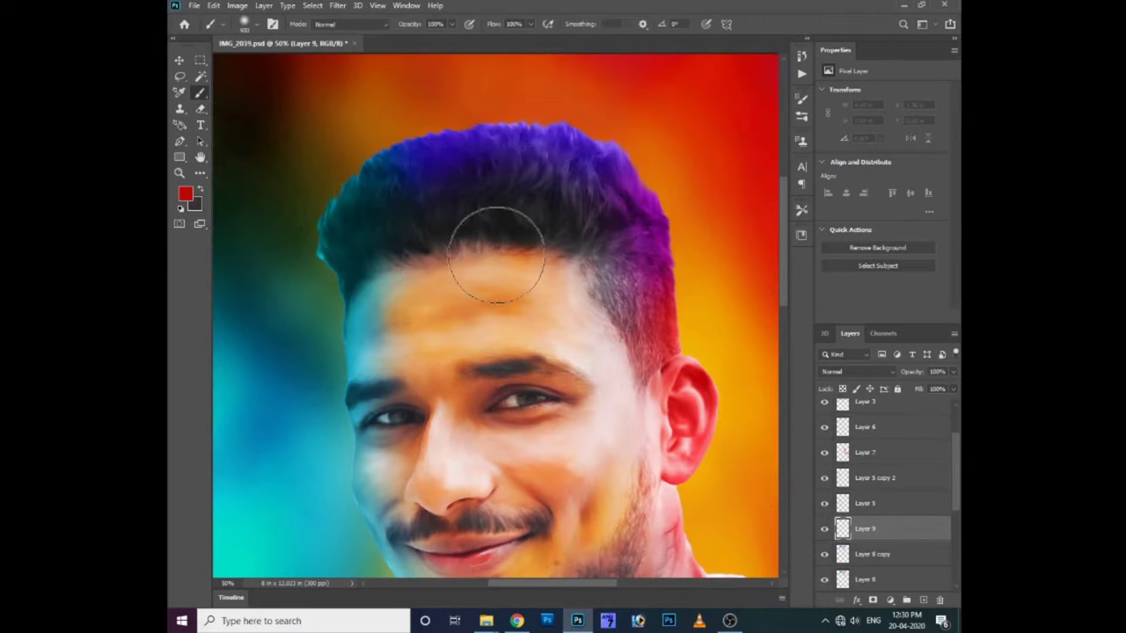
{"action": "left_click", "coordinate": [185, 194]}
{"action": "left_click_drag", "start_coordinate": [573, 290], "coordinate": [574, 273]}
{"action": "left_click", "coordinate": [685, 133]}
{"action": "mouse_move", "coordinate": [497, 289]}
{"action": "left_mouse_down"}
{"action": "mouse_move", "coordinate": [483, 303]}
{"action": "mouse_move", "coordinate": [476, 277]}
{"action": "left_mouse_up"}
{"action": "mouse_move", "coordinate": [439, 352]}
{"action": "left_mouse_down"}
{"action": "mouse_move", "coordinate": [478, 402]}
{"action": "mouse_move", "coordinate": [465, 452]}
{"action": "mouse_move", "coordinate": [488, 370]}
{"action": "mouse_move", "coordinate": [563, 475]}
{"action": "left_mouse_up"}
{"action": "left_click_drag", "start_coordinate": [509, 352], "coordinate": [509, 314]}
{"action": "mouse_move", "coordinate": [527, 202]}
{"action": "left_mouse_down"}
{"action": "mouse_move", "coordinate": [536, 276]}
{"action": "mouse_move", "coordinate": [475, 299]}
{"action": "left_mouse_up"}
Blend Layer 9 in Soft Light at 30% opacity with its hue shifted to -11
{"action": "left_click", "coordinate": [857, 371]}
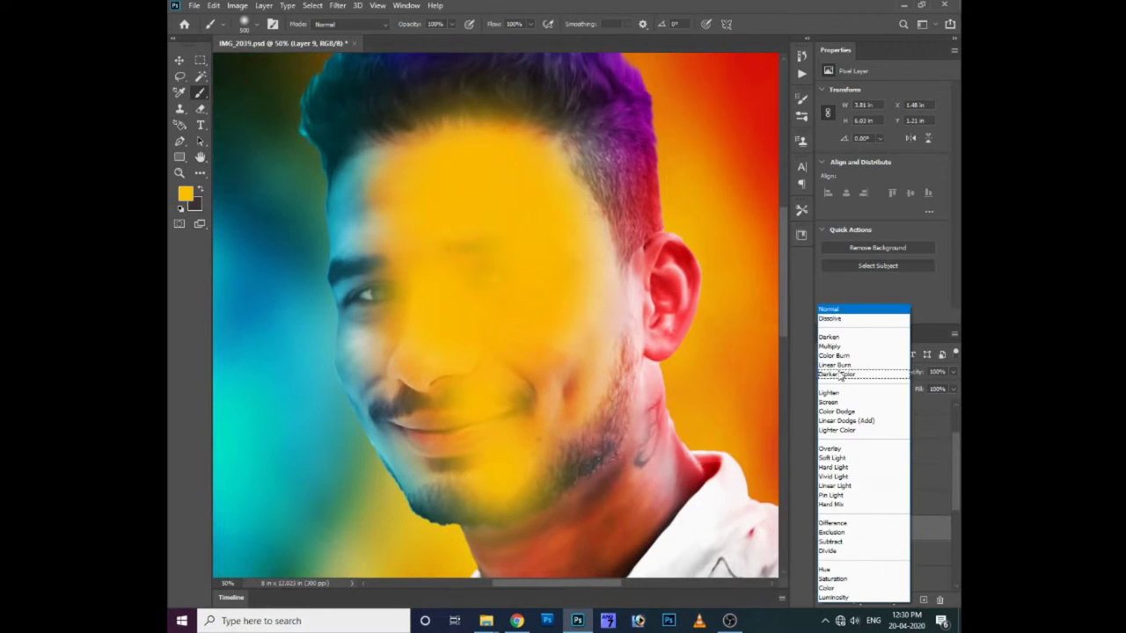
{"action": "left_click", "coordinate": [840, 459]}
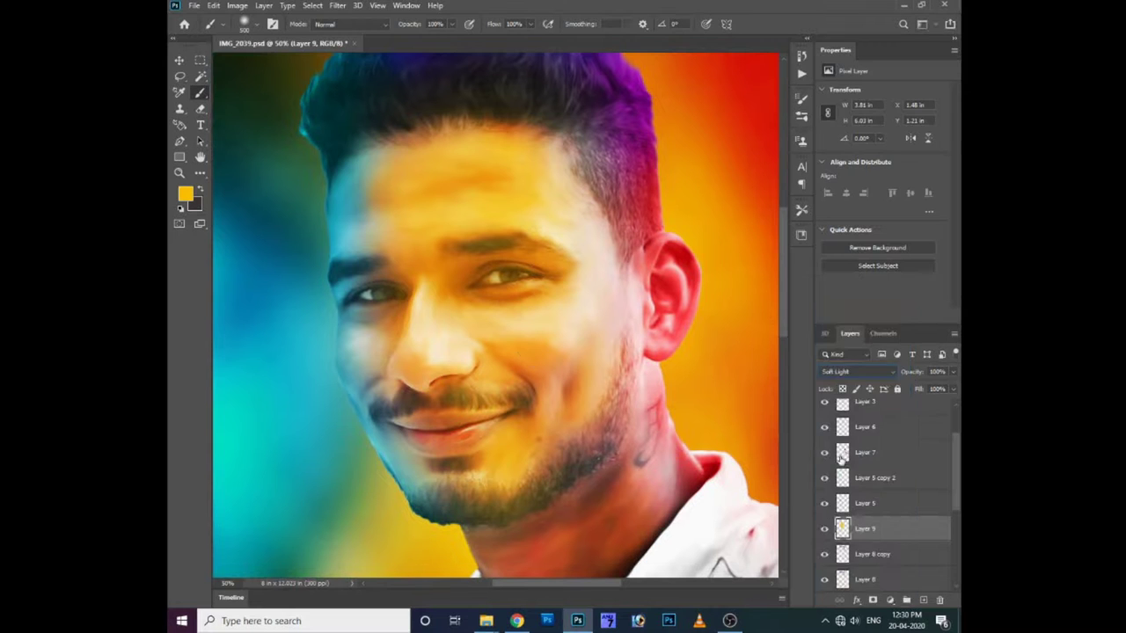
{"action": "key", "text": "ctrl+u"}
{"action": "left_click_drag", "start_coordinate": [560, 118], "coordinate": [621, 294]}
{"action": "left_click_drag", "start_coordinate": [603, 378], "coordinate": [585, 380]}
{"action": "key", "text": "Return"}
{"action": "key", "text": "v"}
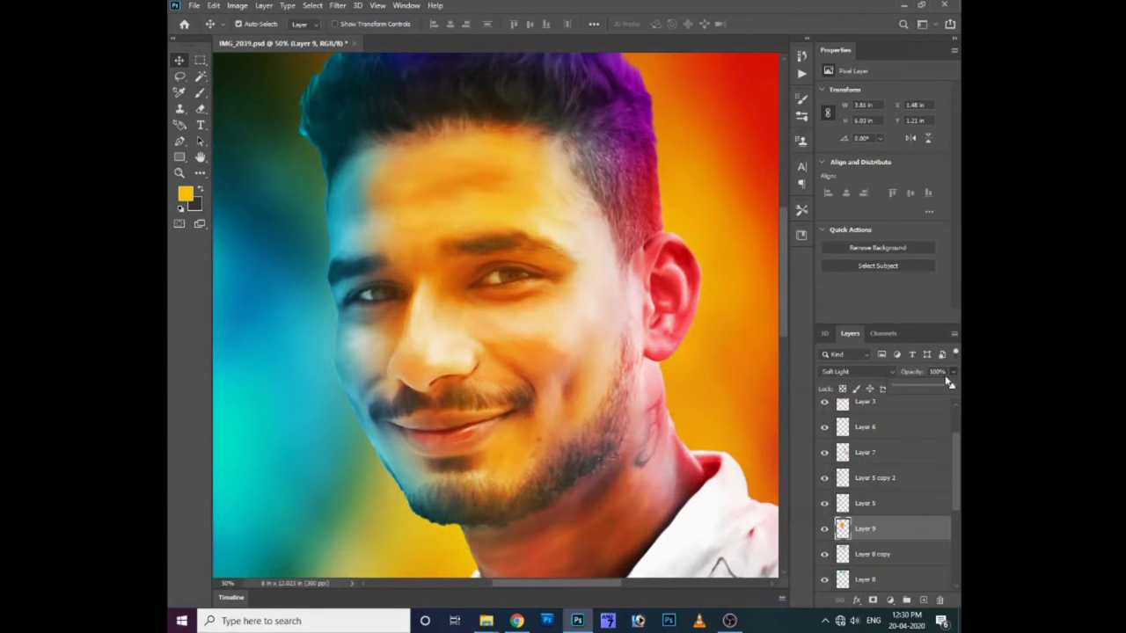
{"action": "left_click_drag", "start_coordinate": [910, 389], "coordinate": [911, 388]}
{"action": "scroll", "coordinate": [511, 356], "scroll_direction": "down", "scroll_amount": 3}
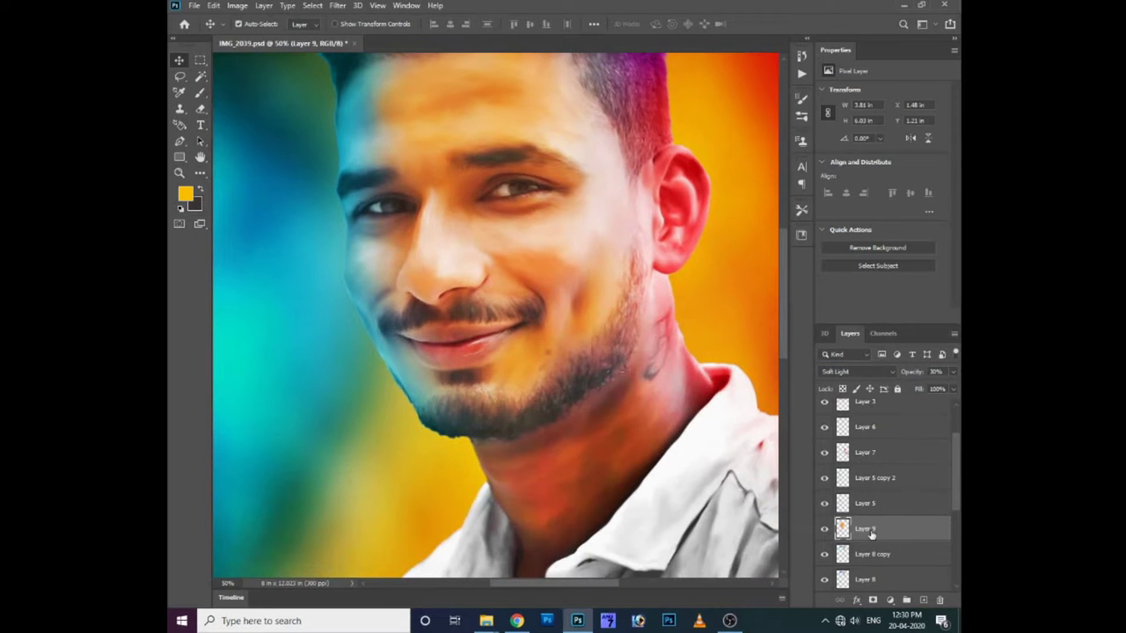
Reposition Layer 9 around Layer 1 copy 2 and shift its hue to -29
{"action": "left_click_drag", "start_coordinate": [870, 533], "coordinate": [870, 580]}
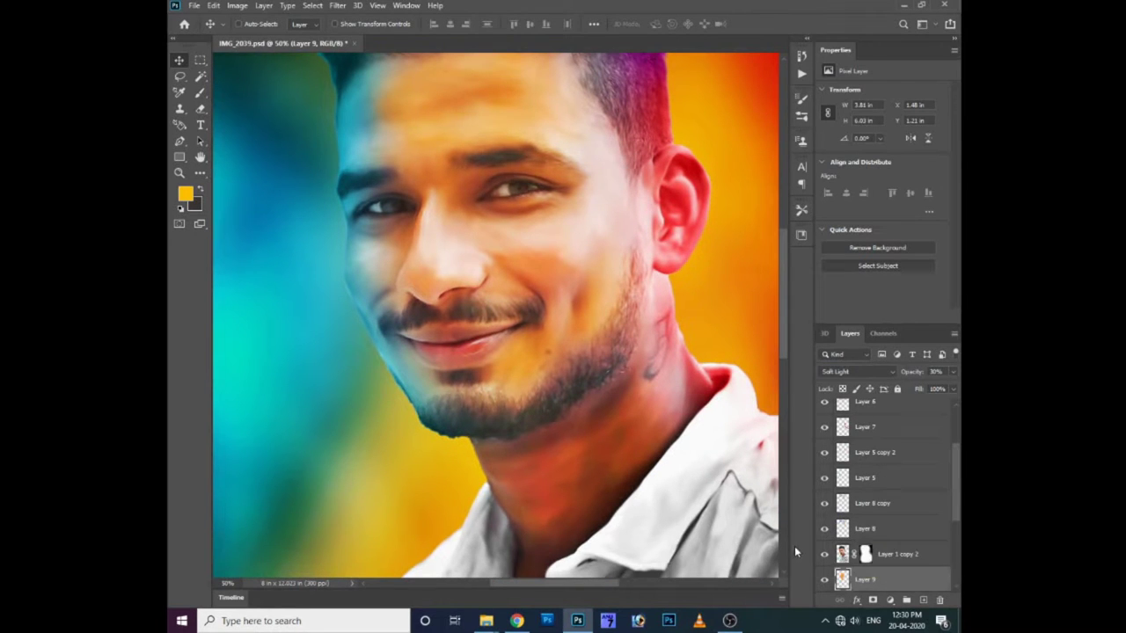
{"action": "key", "text": "ctrl+bracketright"}
{"action": "key", "text": "ctrl+u"}
{"action": "left_click_drag", "start_coordinate": [594, 383], "coordinate": [579, 383]}
{"action": "key", "text": "Return"}
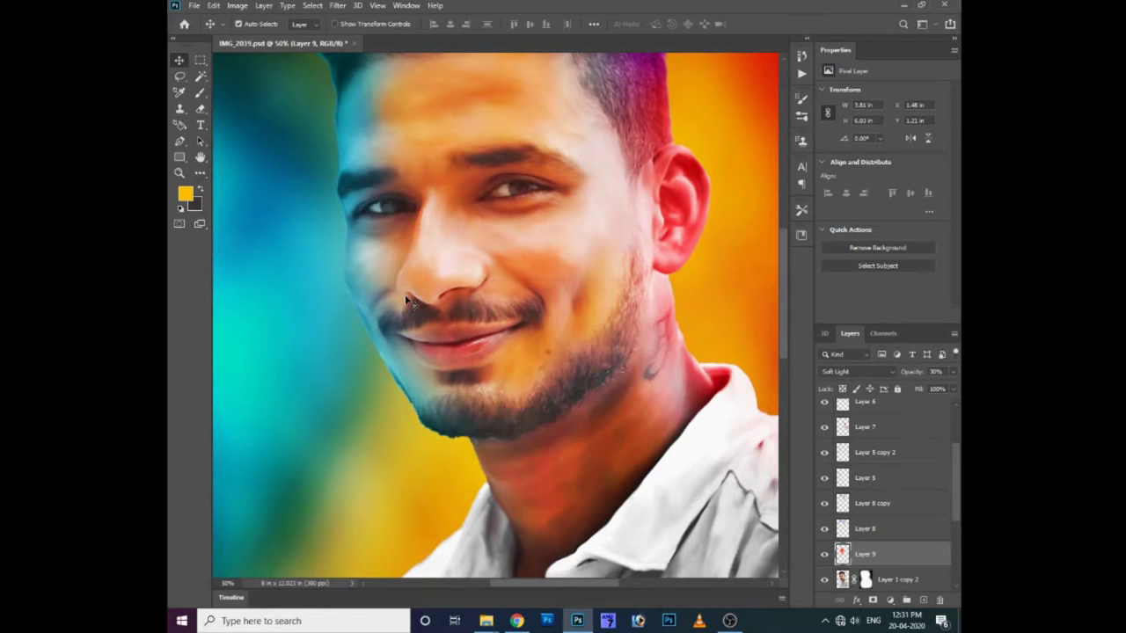
Paint deeper orange e98336 over the left cheek and chin on Layer 9
{"action": "left_click", "coordinate": [345, 126]}
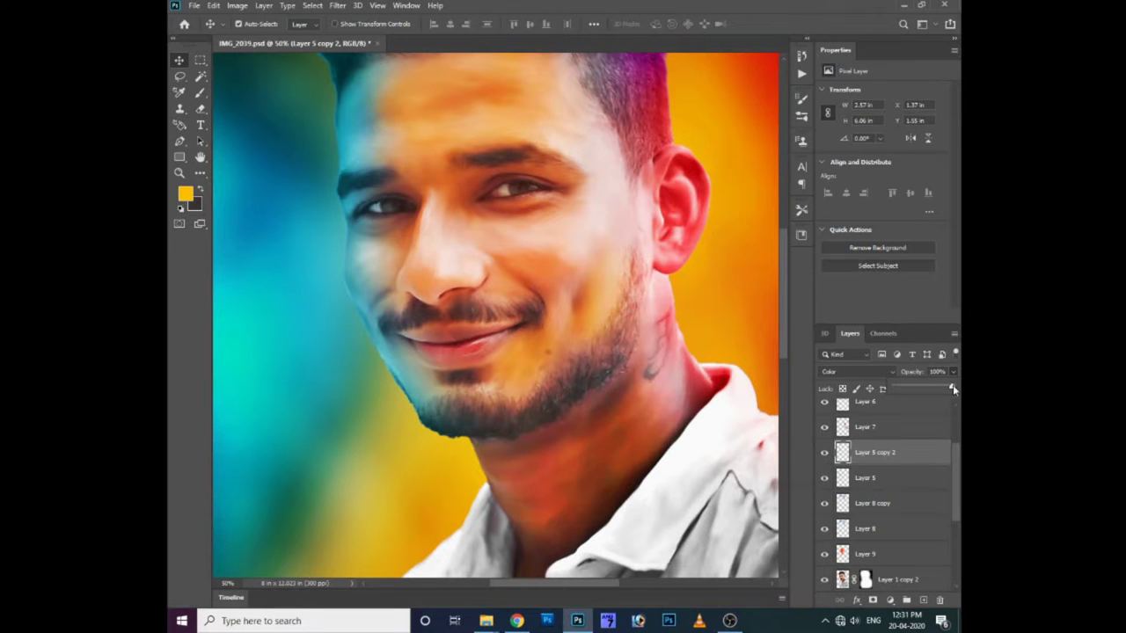
{"action": "key", "text": "e"}
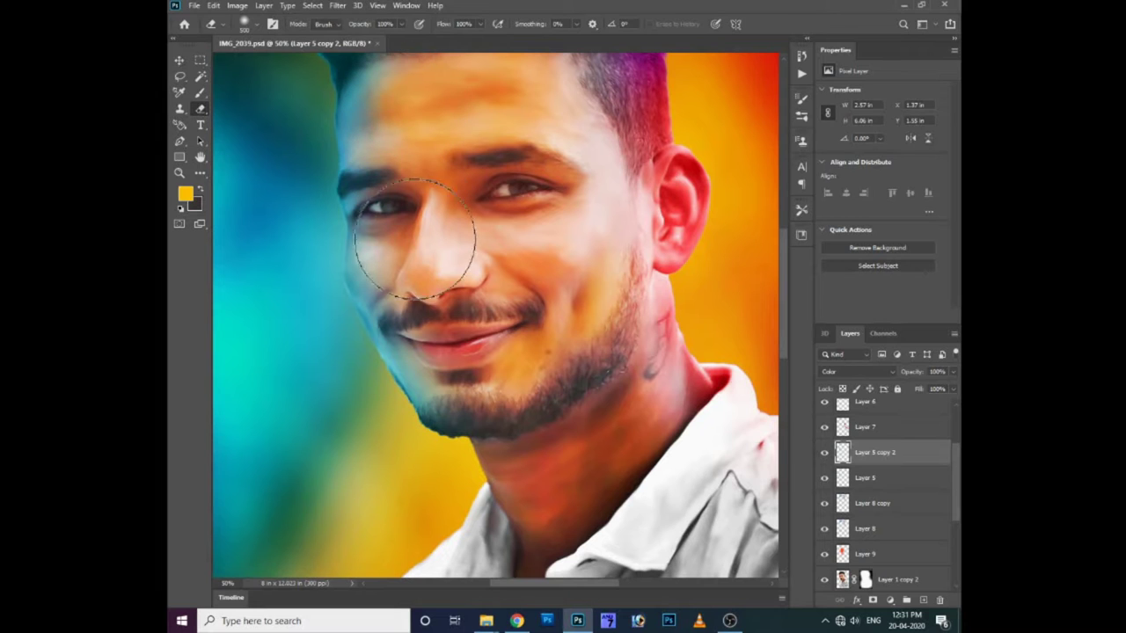
{"action": "left_click", "coordinate": [879, 554]}
{"action": "key", "text": "b"}
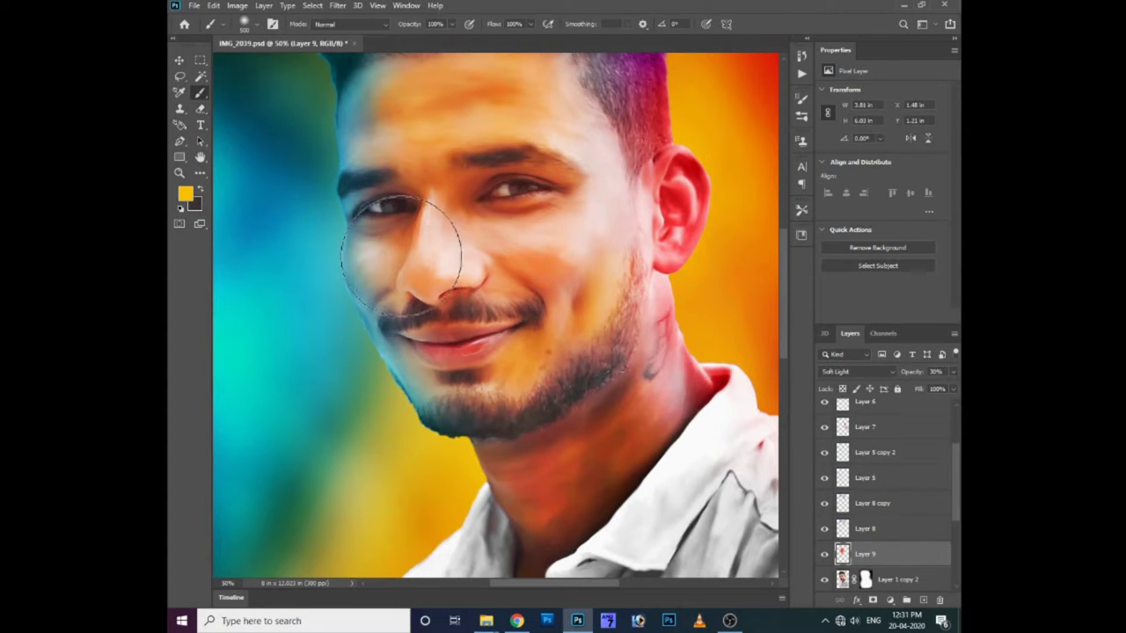
{"action": "left_click", "coordinate": [185, 193]}
{"action": "left_click", "coordinate": [483, 78]}
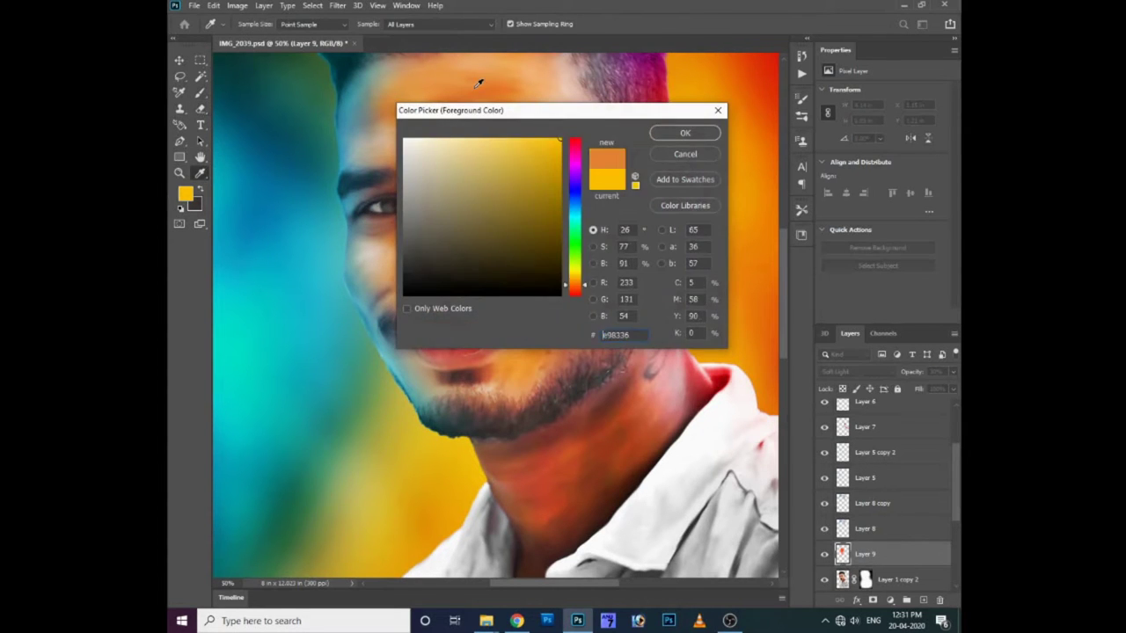
{"action": "left_click", "coordinate": [683, 131]}
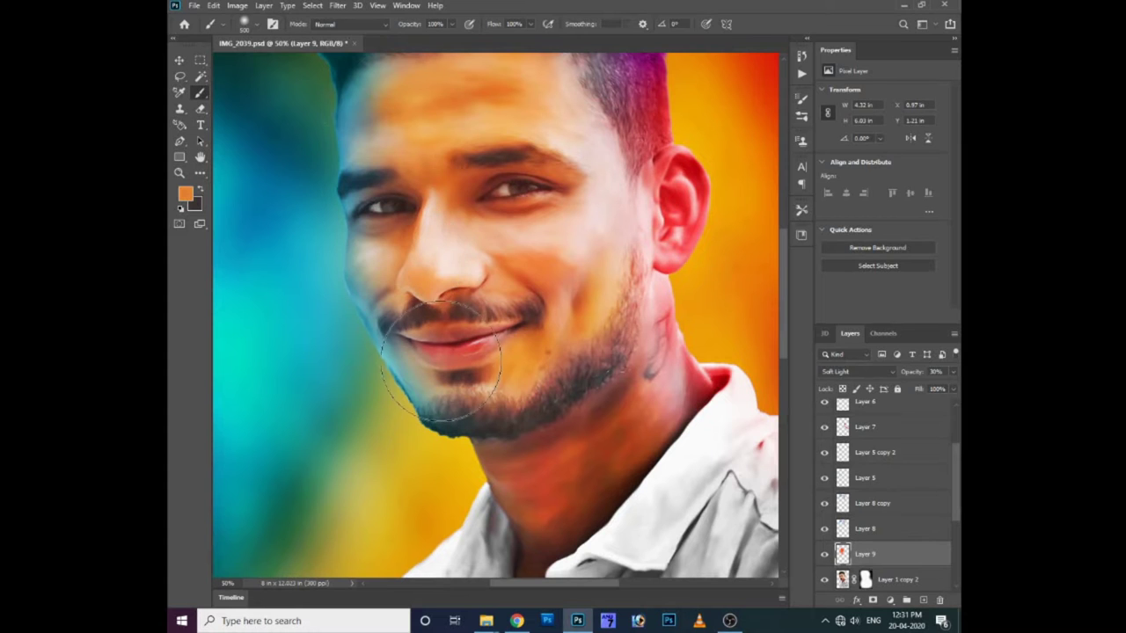
{"action": "left_click_drag", "start_coordinate": [390, 113], "coordinate": [409, 253]}
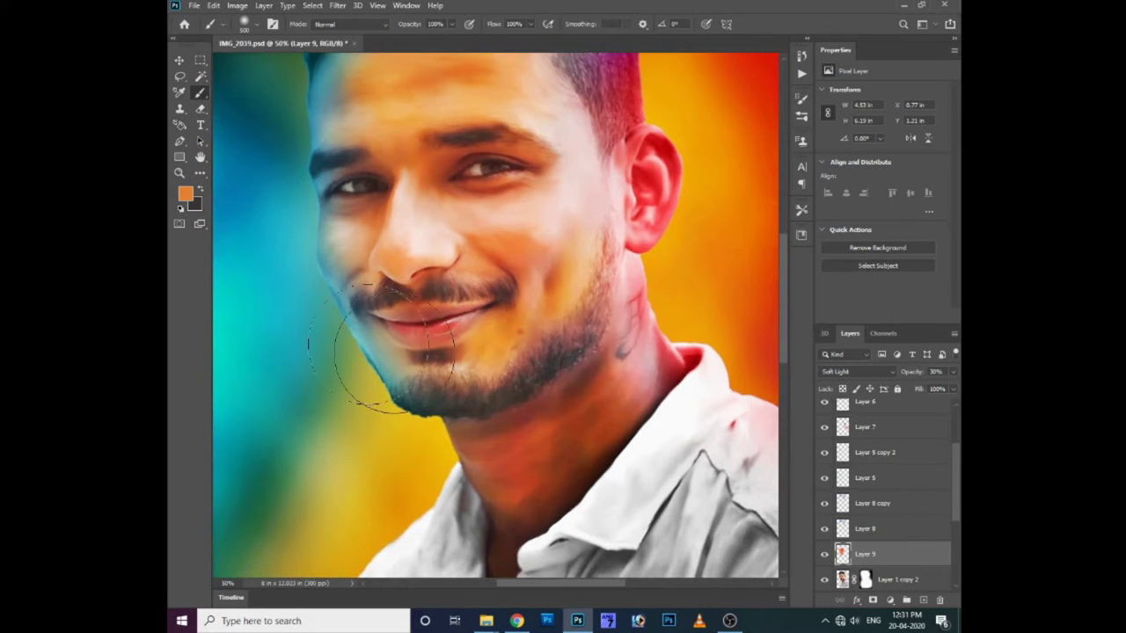
{"action": "key", "text": "ctrl+minus"}
{"action": "key", "text": "ctrl+minus"}
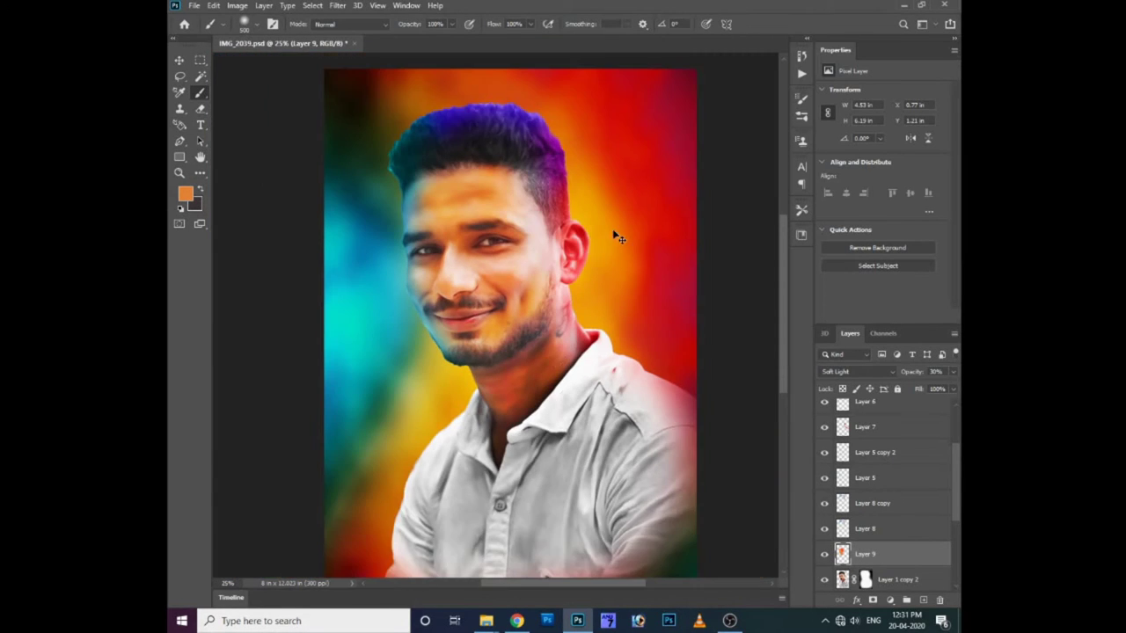
Paint yellow-orange, then orange, over the shirt's left collar and shoulder
{"action": "key", "text": "ctrl+plus"}
{"action": "key", "text": "ctrl+plus"}
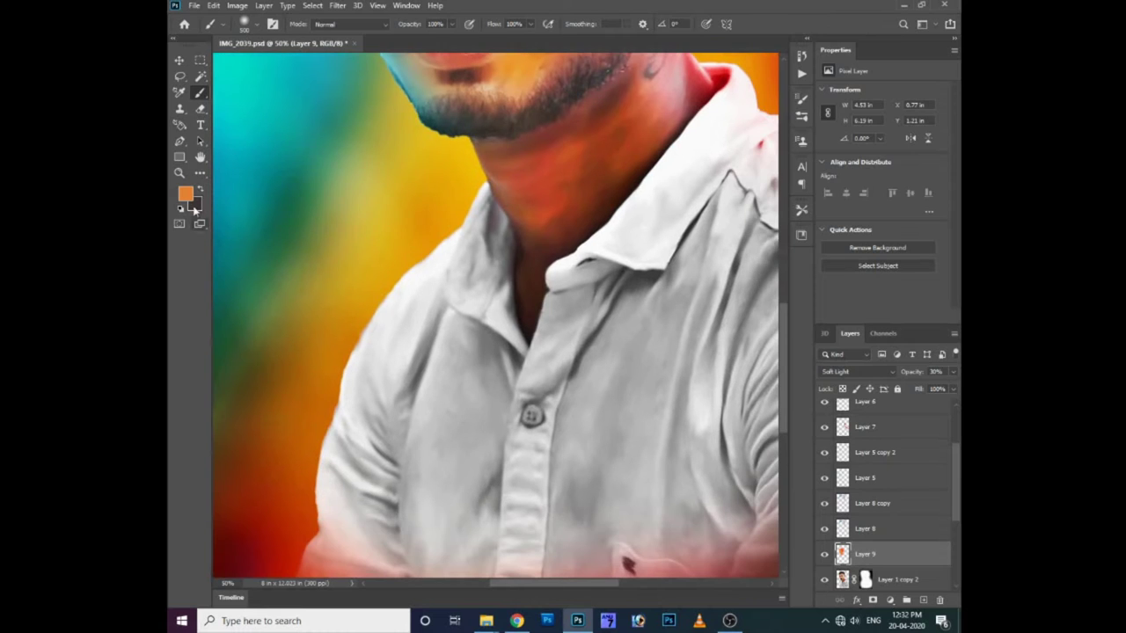
{"action": "left_click", "coordinate": [402, 237], "text": "alt"}
{"action": "left_click_drag", "start_coordinate": [465, 231], "coordinate": [364, 313]}
{"action": "left_click", "coordinate": [187, 195]}
{"action": "left_click", "coordinate": [573, 286]}
{"action": "left_click", "coordinate": [683, 131]}
{"action": "mouse_move", "coordinate": [440, 290]}
{"action": "left_mouse_down"}
{"action": "mouse_move", "coordinate": [402, 276]}
{"action": "mouse_move", "coordinate": [402, 351]}
{"action": "mouse_move", "coordinate": [364, 414]}
{"action": "mouse_move", "coordinate": [360, 343]}
{"action": "left_mouse_up"}
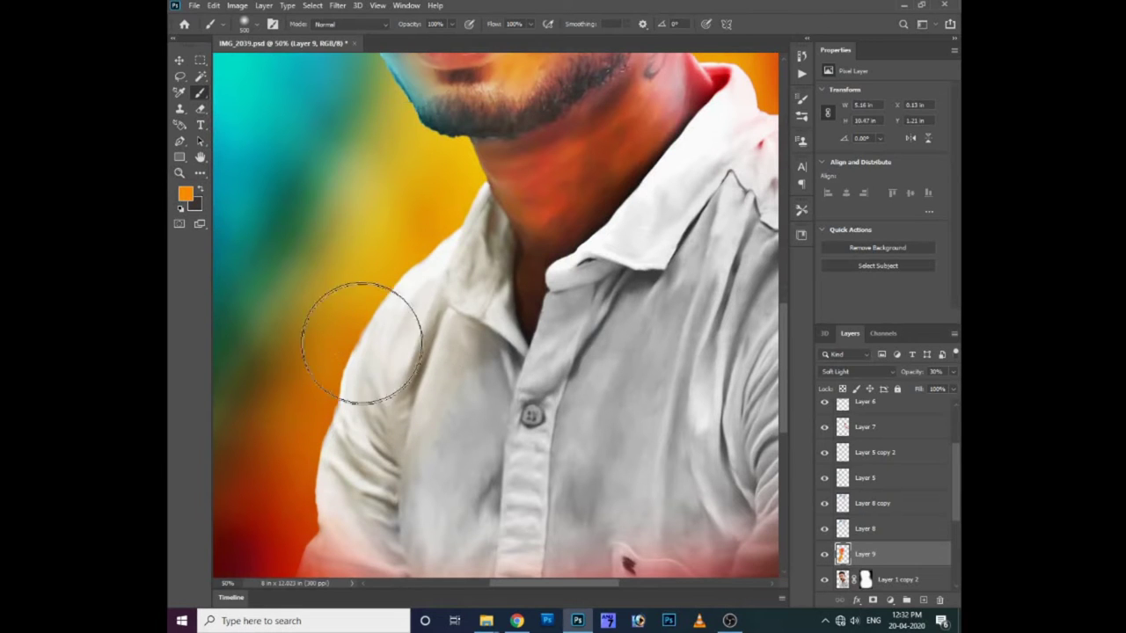
{"action": "left_click", "coordinate": [185, 194]}
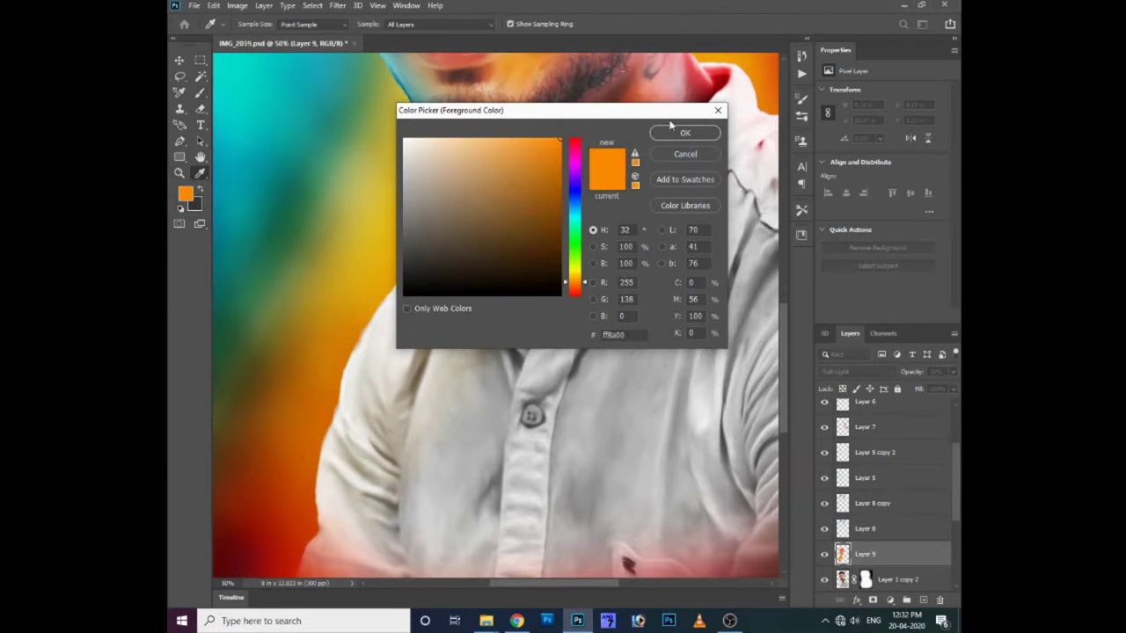
{"action": "left_click", "coordinate": [682, 132]}
On Layer 1 copy 2, faintly tint the shirt's left edge with a smaller 15%-opacity brush
{"action": "key", "text": "alt+bracketleft"}
{"action": "key", "text": "bracketleft"}
{"action": "key", "text": "bracketleft"}
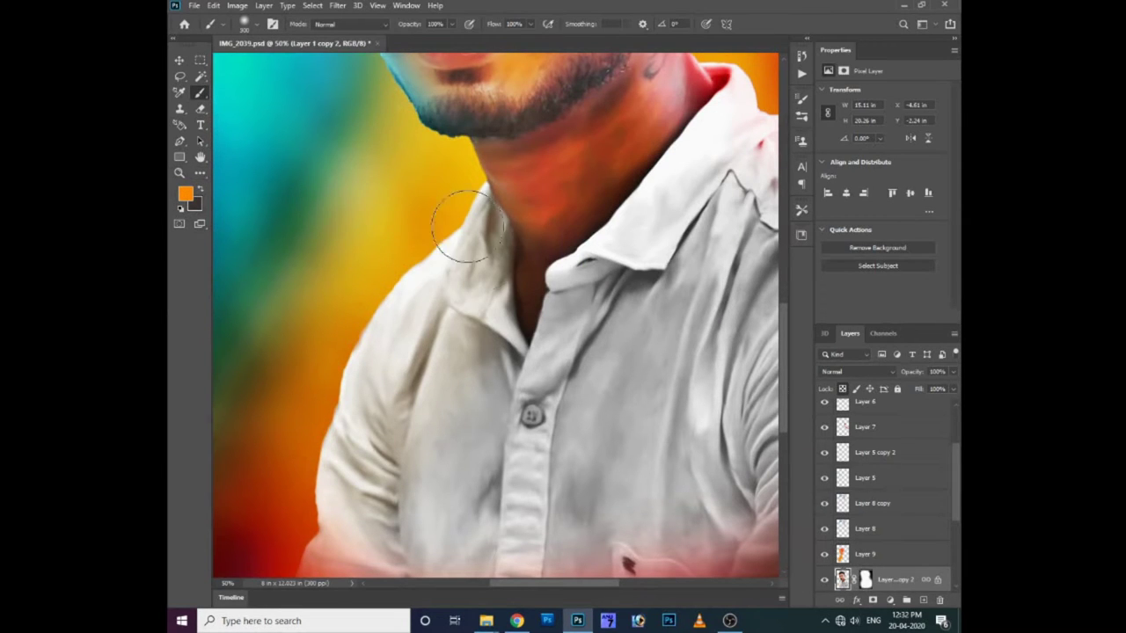
{"action": "left_click_drag", "start_coordinate": [453, 24], "coordinate": [418, 41]}
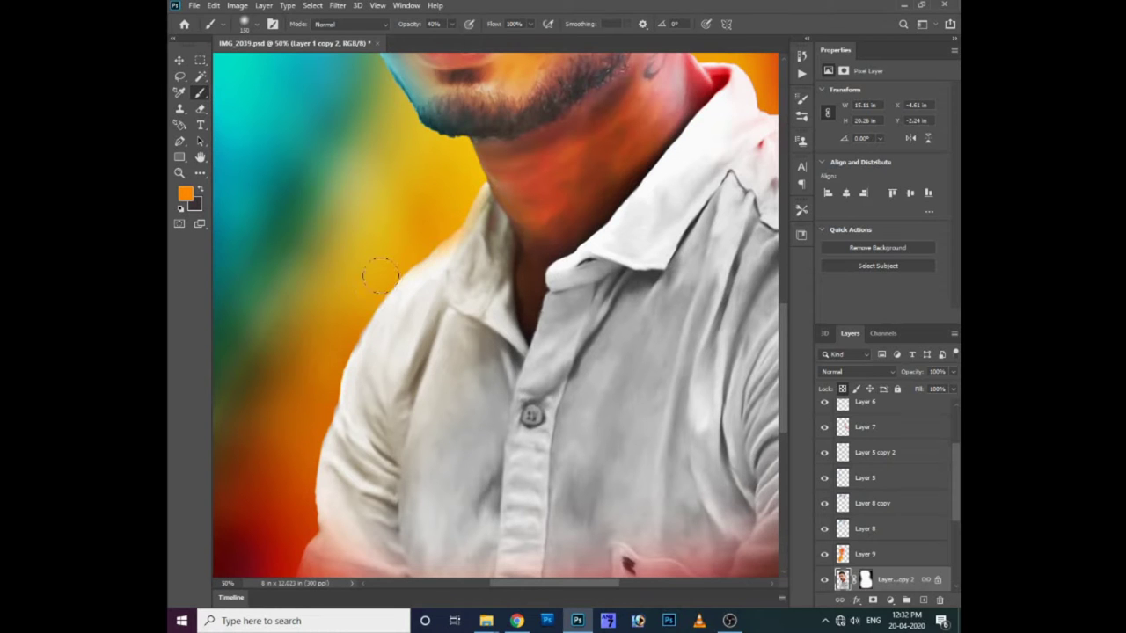
{"action": "left_click_drag", "start_coordinate": [442, 40], "coordinate": [423, 41]}
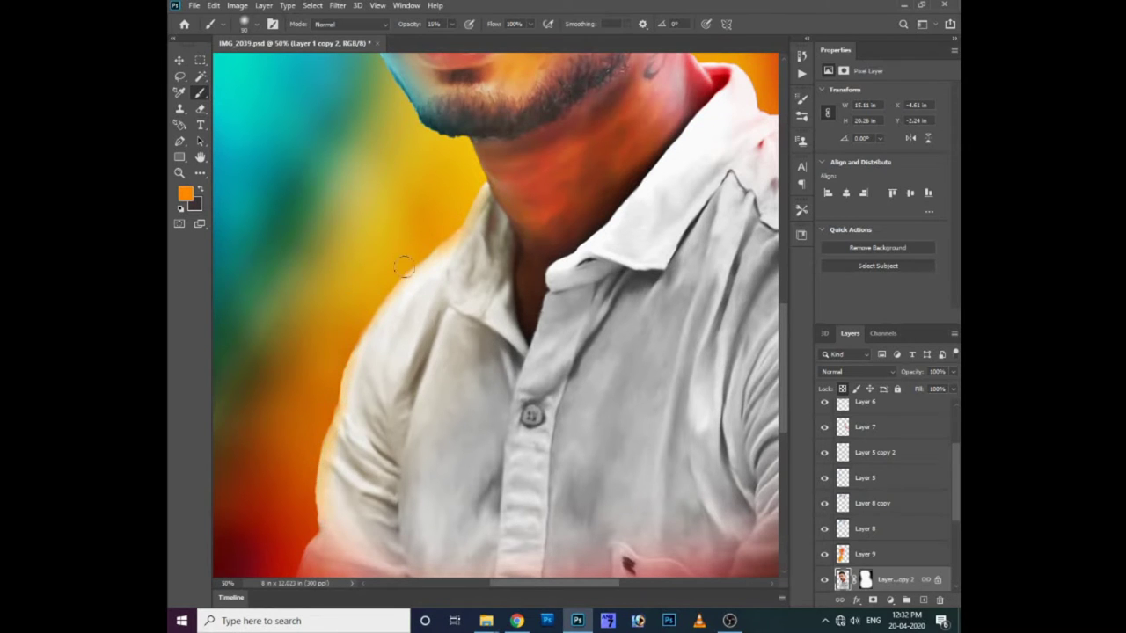
{"action": "key", "text": "ctrl+minus"}
{"action": "left_click_drag", "start_coordinate": [338, 258], "coordinate": [339, 489]}
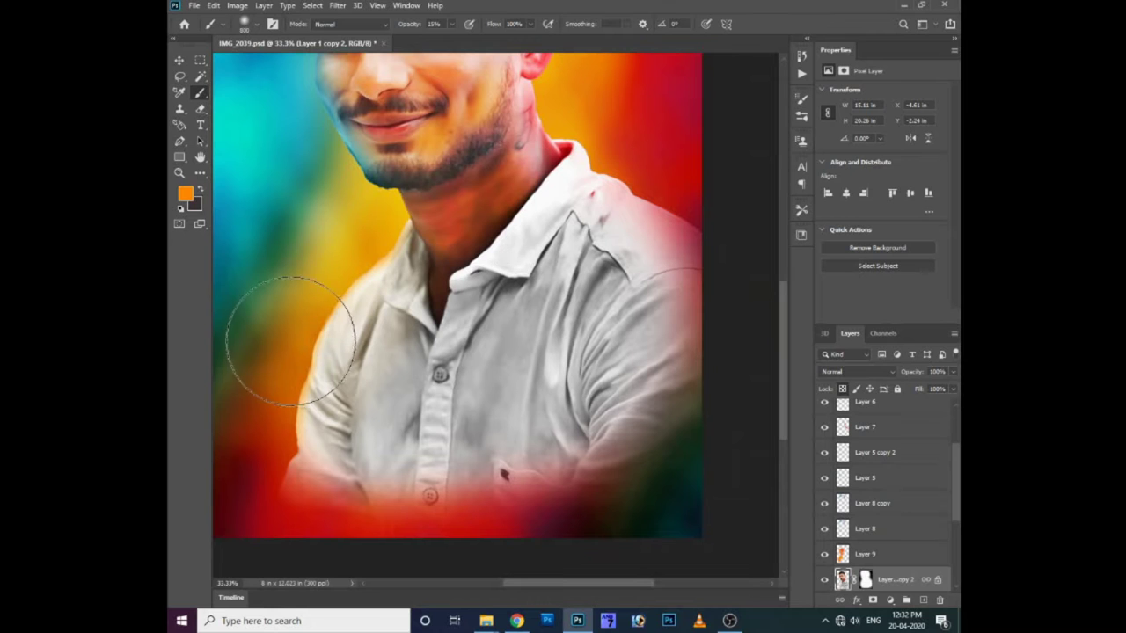
Sample a dark colour from the image and select the group of effect layers together
{"action": "left_click", "coordinate": [691, 501], "text": "alt"}
{"action": "scroll", "coordinate": [678, 289], "scroll_direction": "down", "scroll_amount": 3}
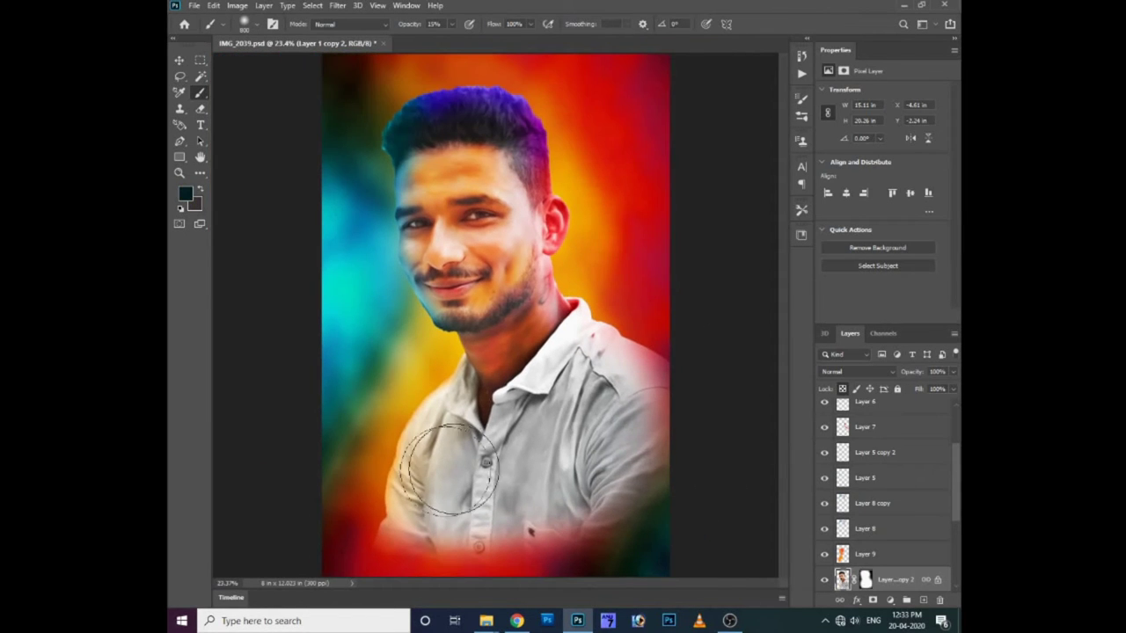
{"action": "scroll", "coordinate": [746, 490], "scroll_direction": "down", "scroll_amount": 1}
{"action": "scroll", "coordinate": [879, 493], "scroll_direction": "down", "scroll_amount": 2}
{"action": "key", "text": "ctrl+t"}
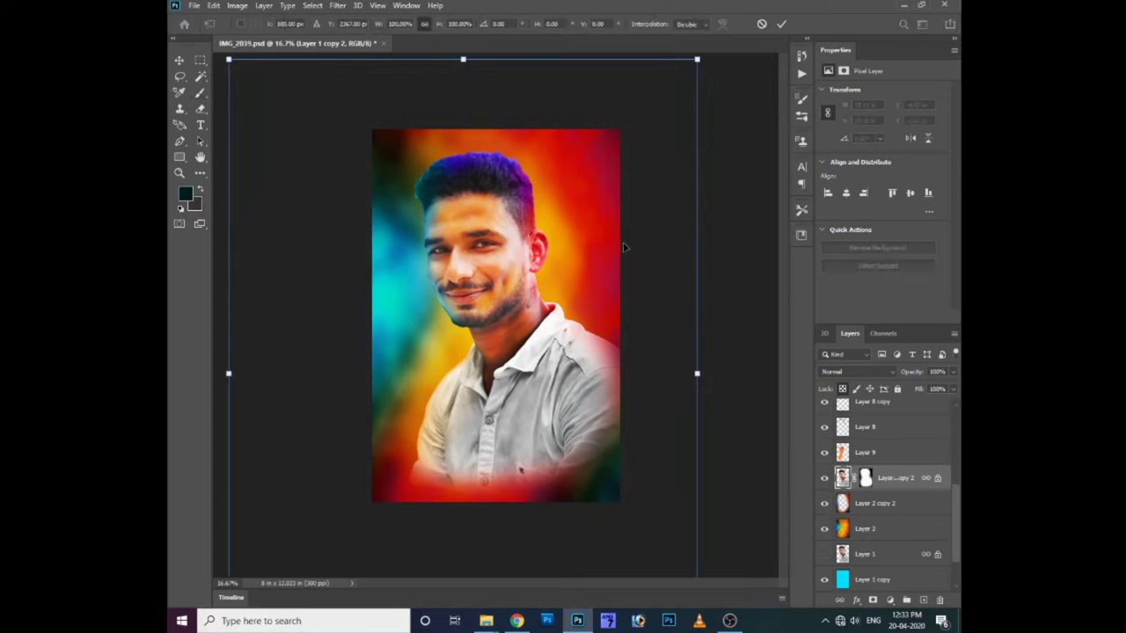
{"action": "key", "text": "Return"}
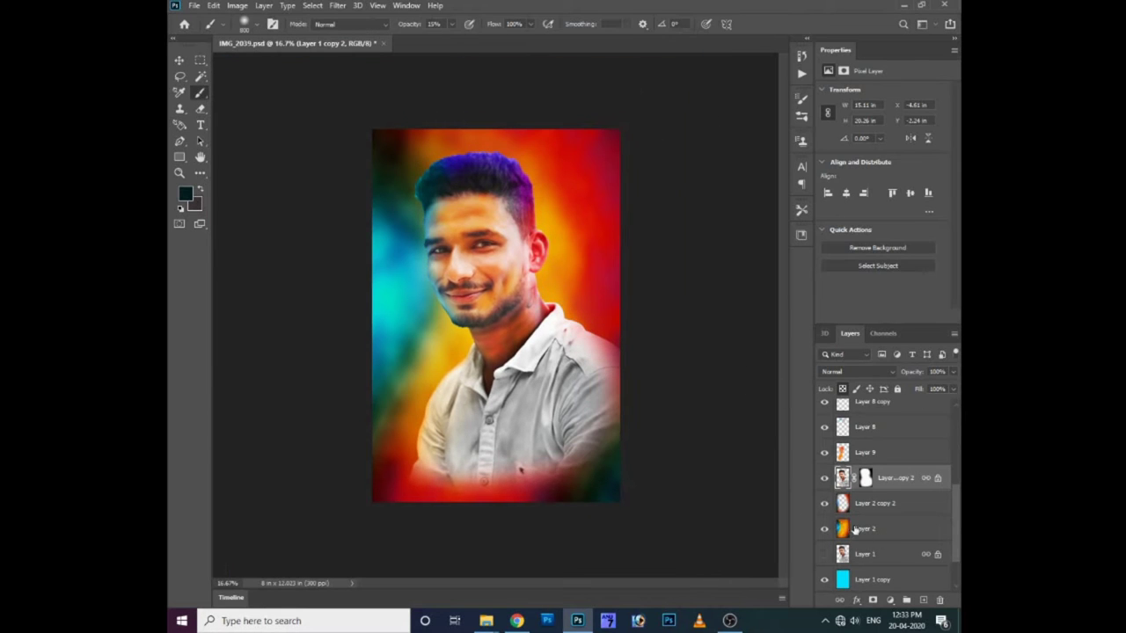
{"action": "left_click", "coordinate": [853, 529]}
{"action": "scroll", "coordinate": [874, 457], "scroll_direction": "up", "scroll_amount": 1}
{"action": "left_click", "coordinate": [874, 449], "text": "shift"}
Shift the selected effect layers slightly upward with Free Transform
{"action": "scroll", "coordinate": [874, 448], "scroll_direction": "up", "scroll_amount": 1}
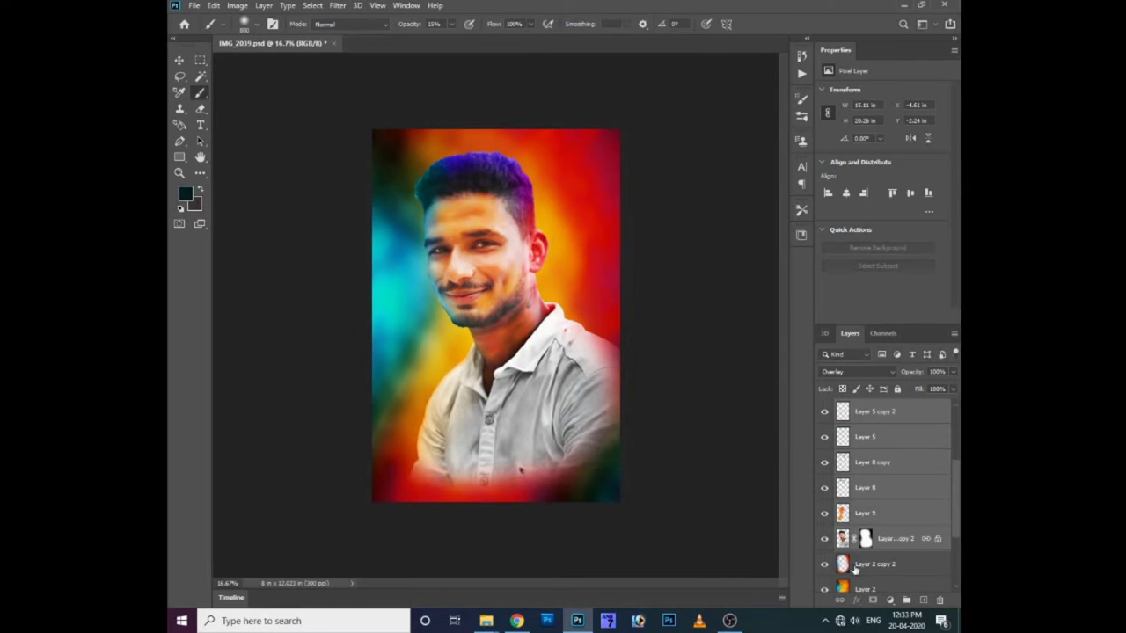
{"action": "key", "text": "ctrl+t"}
{"action": "left_click_drag", "start_coordinate": [575, 224], "coordinate": [564, 206]}
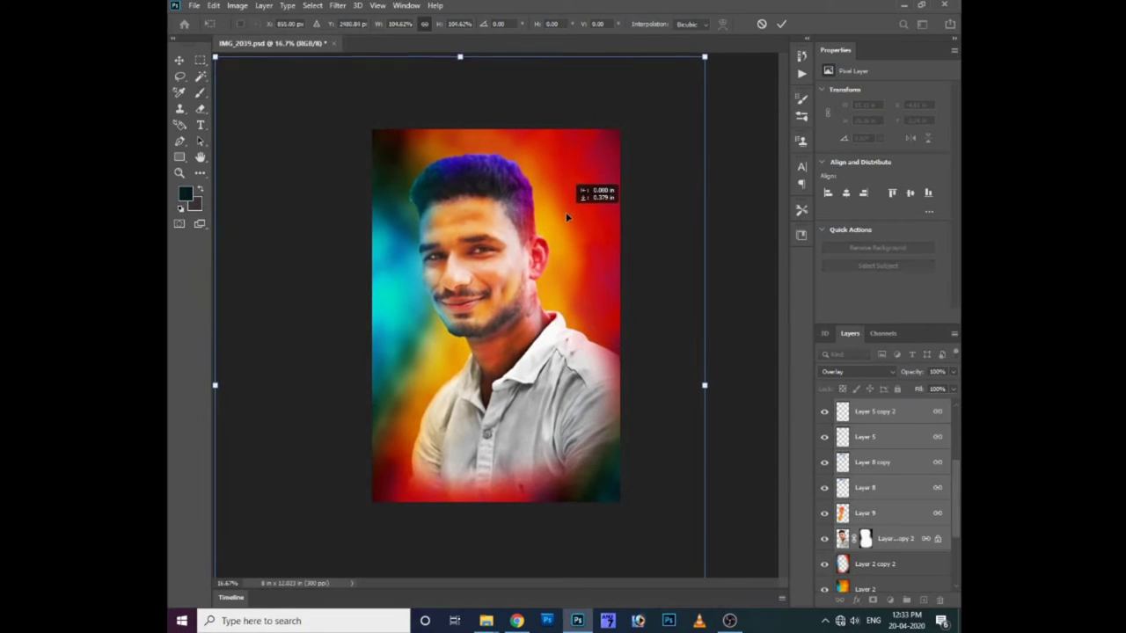
{"action": "left_click_drag", "start_coordinate": [564, 212], "coordinate": [581, 206]}
{"action": "key", "text": "Return"}
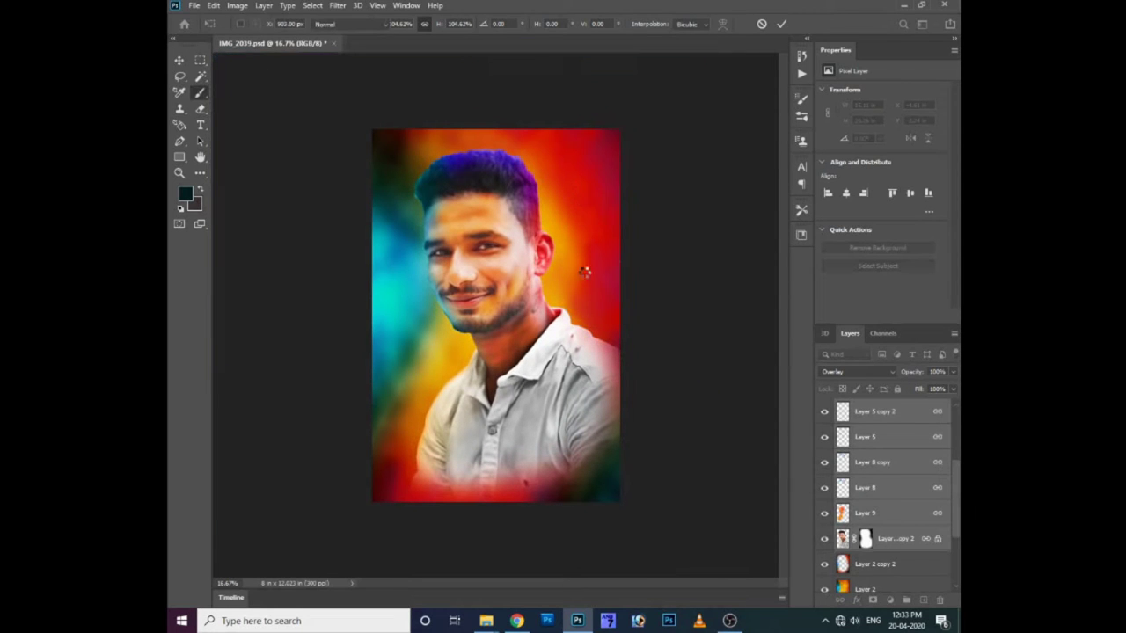
Erase the shirt bottom and right shoulder on the photo layer's mask, then reposition Layer 4
{"action": "key", "text": "e"}
{"action": "left_click", "coordinate": [865, 538]}
{"action": "key", "text": "x"}
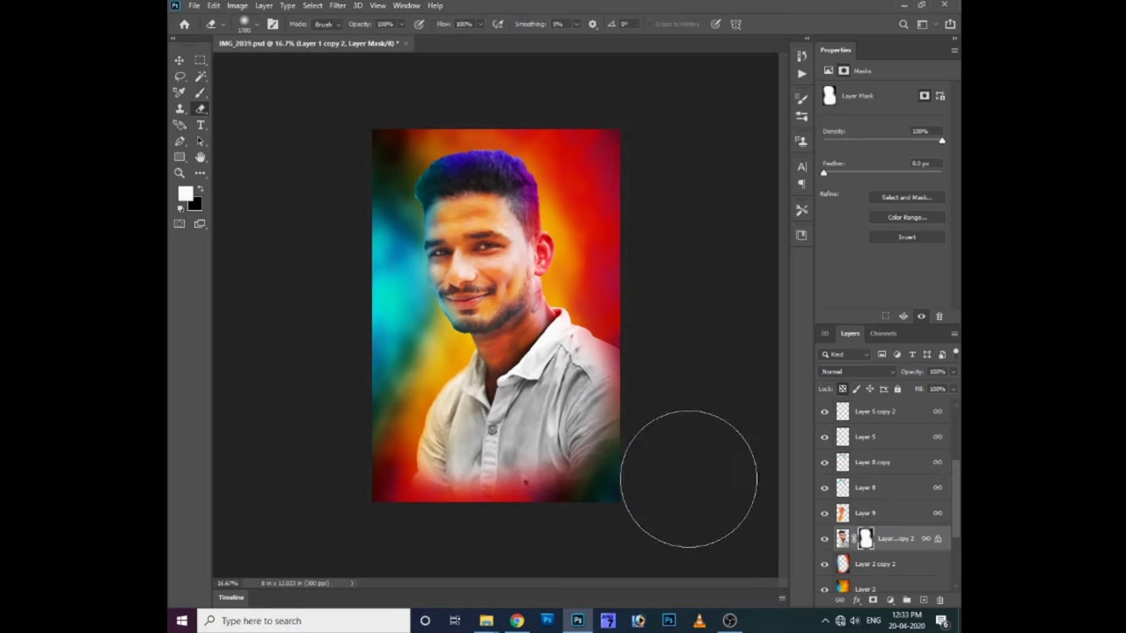
{"action": "mouse_move", "coordinate": [463, 536]}
{"action": "left_mouse_down"}
{"action": "mouse_move", "coordinate": [502, 528]}
{"action": "mouse_move", "coordinate": [648, 427]}
{"action": "mouse_move", "coordinate": [407, 498]}
{"action": "mouse_move", "coordinate": [594, 406]}
{"action": "left_mouse_up"}
{"action": "key", "text": "v"}
{"action": "left_click_drag", "start_coordinate": [524, 266], "coordinate": [524, 270]}
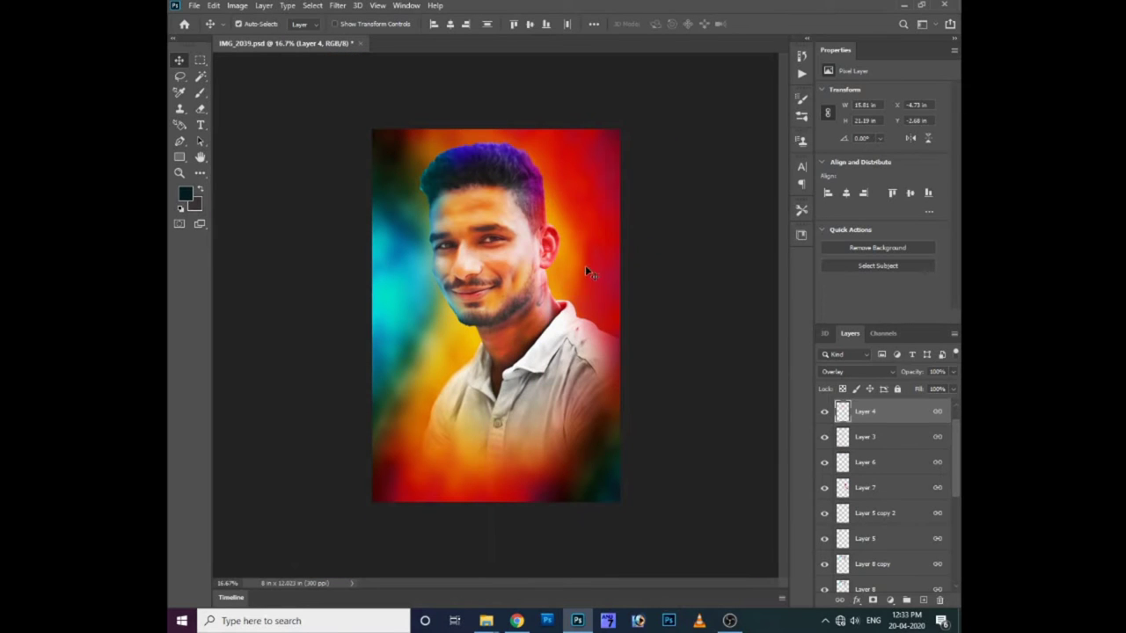
Shift Layer 7's hue by +25 and nudge the portrait photo layer slightly
{"action": "left_click", "coordinate": [865, 488]}
{"action": "key", "text": "ctrl+u"}
{"action": "left_click_drag", "start_coordinate": [616, 292], "coordinate": [647, 385]}
{"action": "mouse_move", "coordinate": [623, 470]}
{"action": "left_mouse_down"}
{"action": "mouse_move", "coordinate": [665, 474]}
{"action": "mouse_move", "coordinate": [634, 481]}
{"action": "left_mouse_up"}
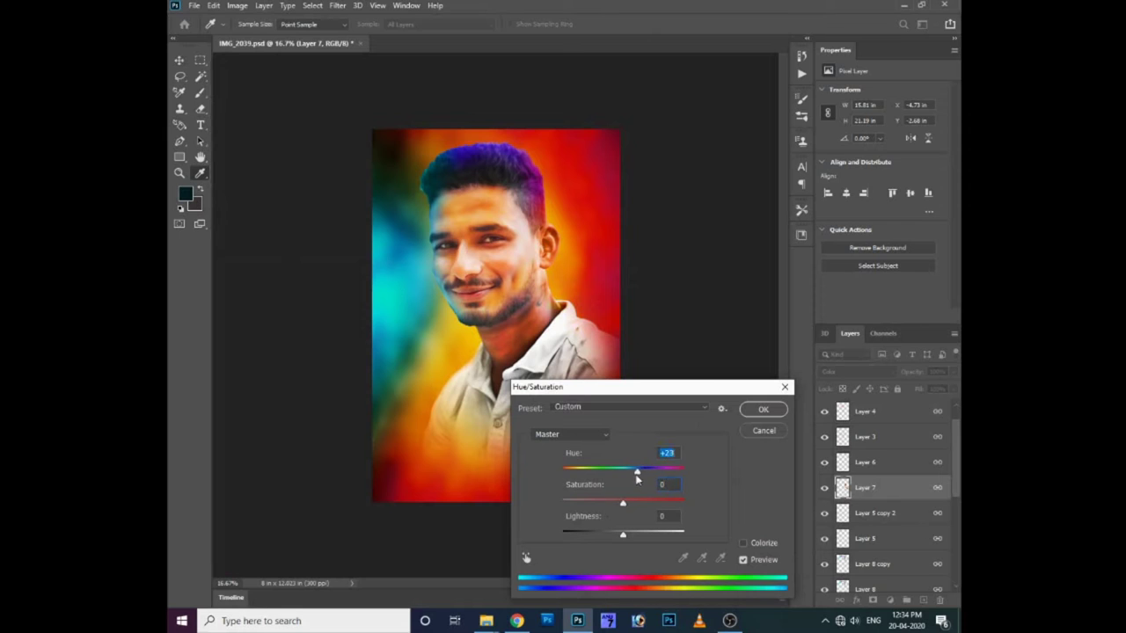
{"action": "key", "text": "Return"}
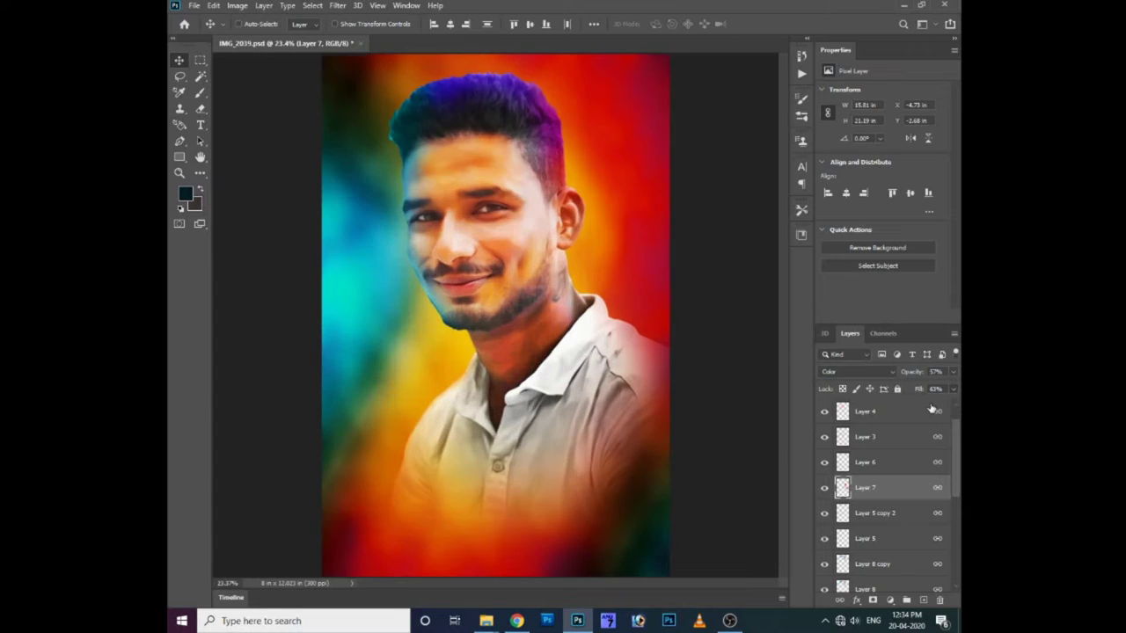
{"action": "left_click_drag", "start_coordinate": [523, 352], "coordinate": [520, 354]}
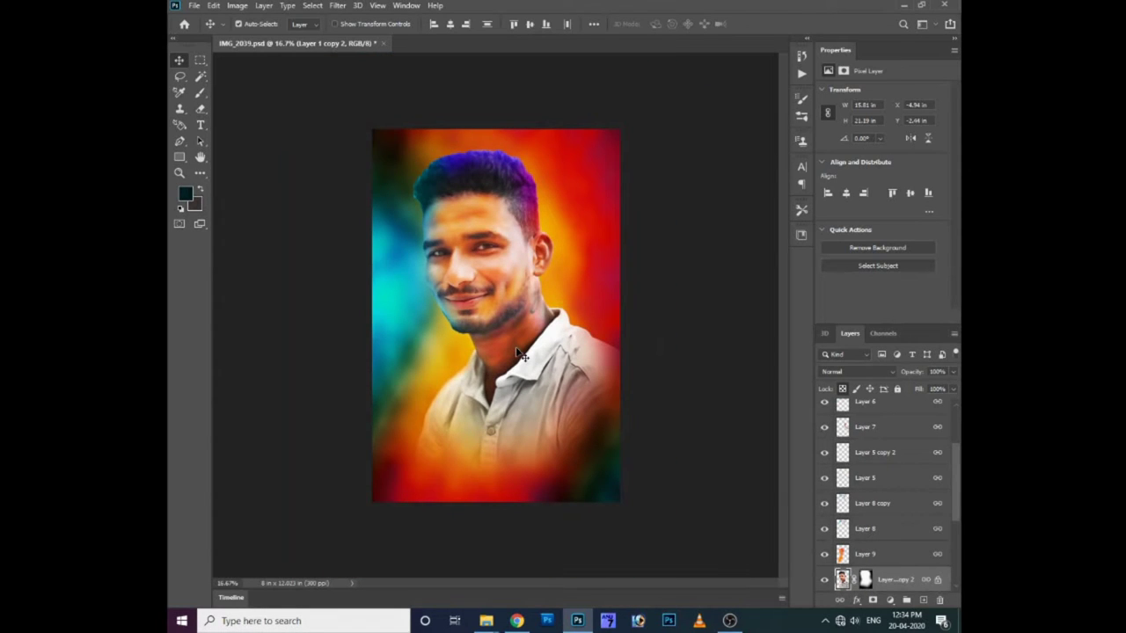
Darken the portrait photo's midtones with a Curves adjustment
{"action": "key", "text": "ctrl+m"}
{"action": "mouse_move", "coordinate": [674, 295]}
{"action": "left_mouse_down"}
{"action": "mouse_move", "coordinate": [674, 314]}
{"action": "mouse_move", "coordinate": [666, 305]}
{"action": "left_mouse_up"}
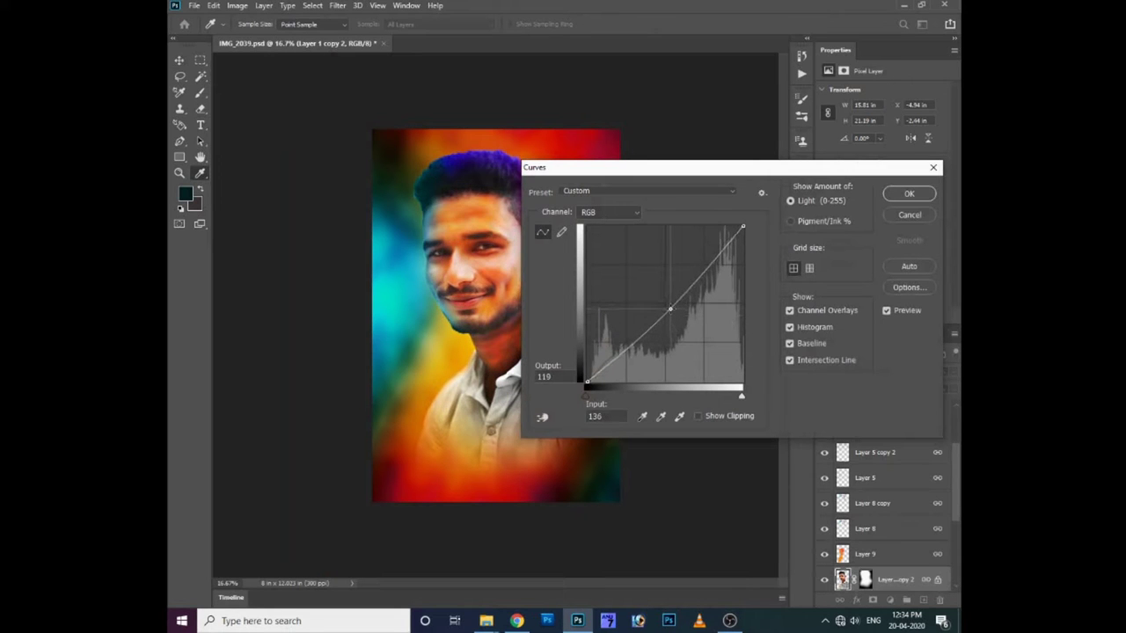
{"action": "key", "text": "Return"}
{"action": "key", "text": "ctrl+0"}
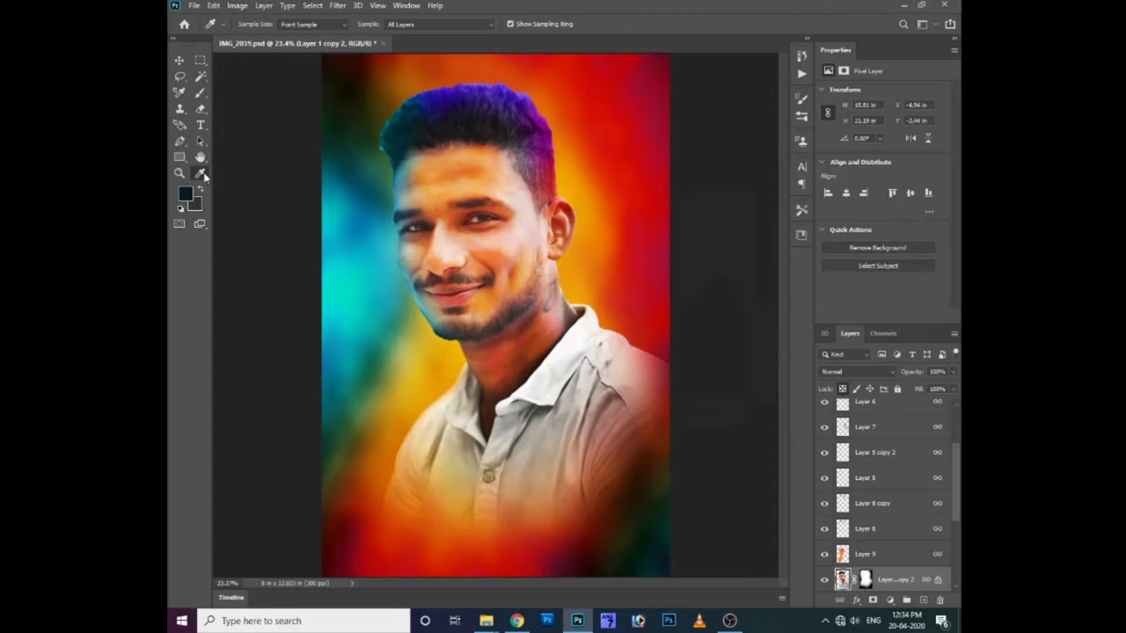
Dodge the shirt's chest and collar highlights, switching the dodge range to Midtones
{"action": "left_click", "coordinate": [199, 172]}
{"action": "left_click", "coordinate": [261, 433]}
{"action": "left_click_drag", "start_coordinate": [563, 461], "coordinate": [544, 410]}
{"action": "mouse_move", "coordinate": [497, 462]}
{"action": "left_mouse_down"}
{"action": "mouse_move", "coordinate": [528, 422]}
{"action": "mouse_move", "coordinate": [493, 468]}
{"action": "mouse_move", "coordinate": [457, 445]}
{"action": "mouse_move", "coordinate": [485, 550]}
{"action": "left_mouse_up"}
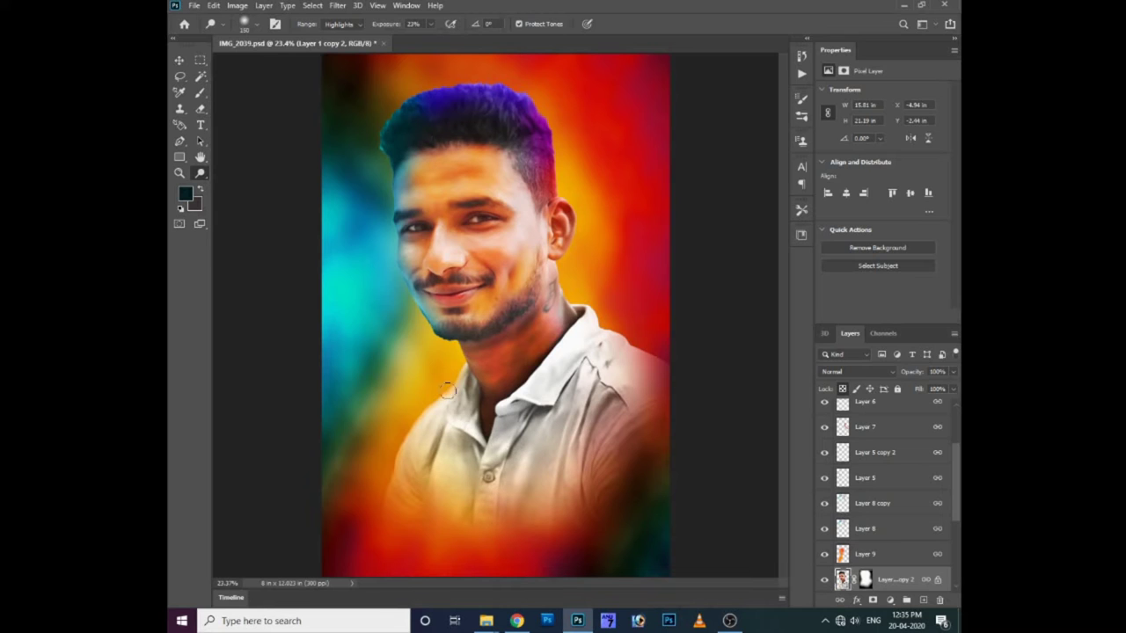
{"action": "left_click", "coordinate": [338, 23]}
{"action": "left_click", "coordinate": [339, 44]}
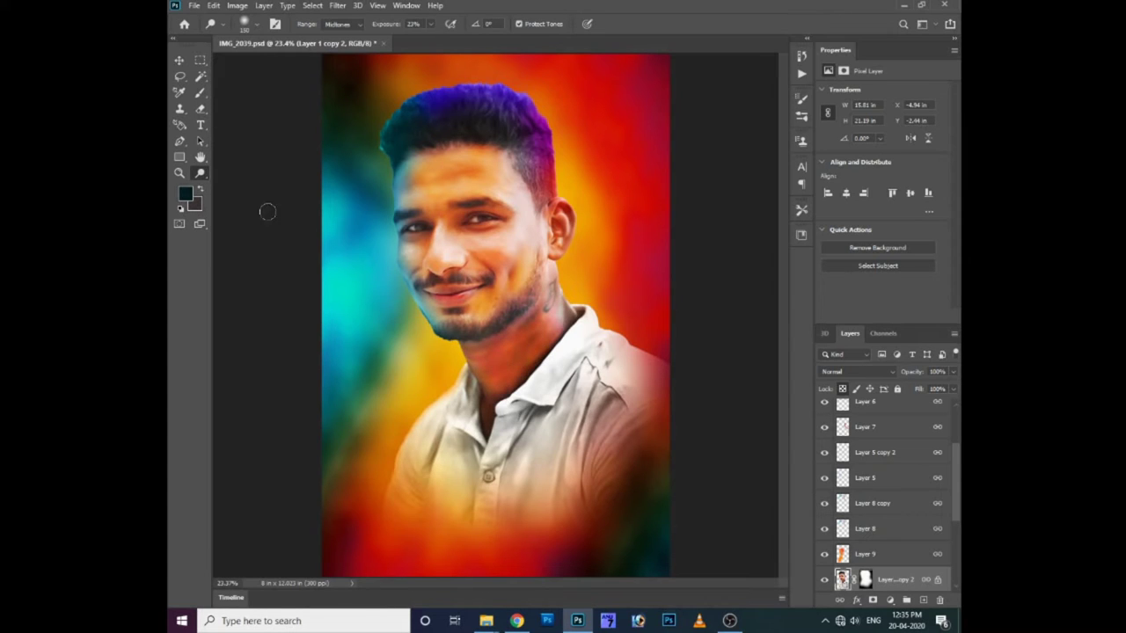
{"action": "left_click", "coordinate": [178, 59]}
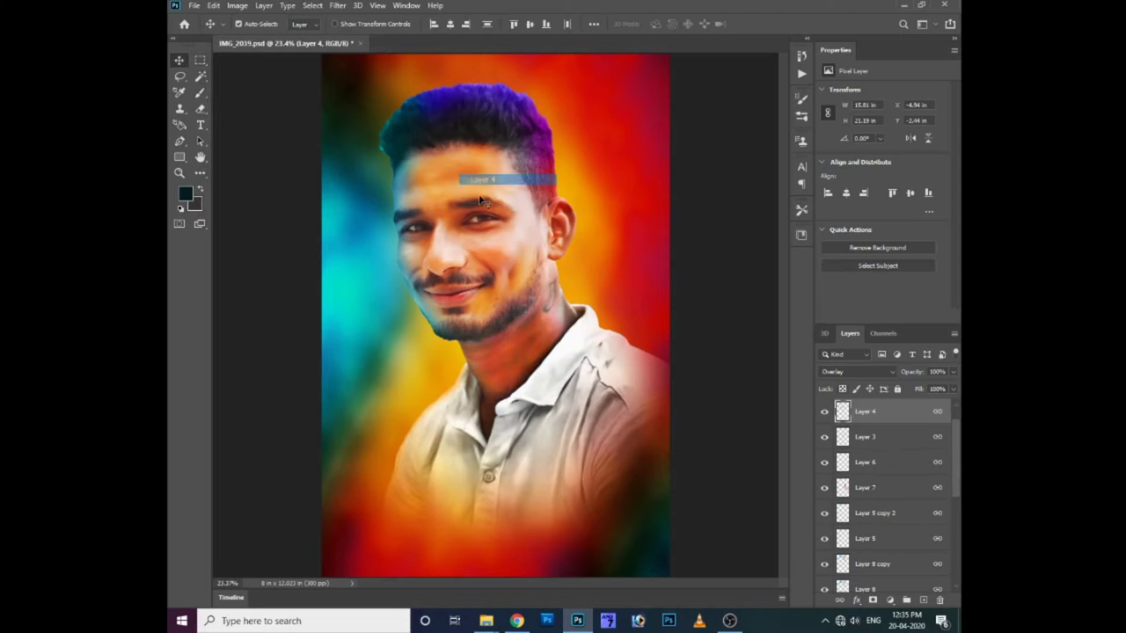
Shift Layer 9's hue to -43 with Hue/Saturation
{"action": "scroll", "coordinate": [901, 484], "scroll_direction": "down", "scroll_amount": 3}
{"action": "left_click", "coordinate": [888, 487]}
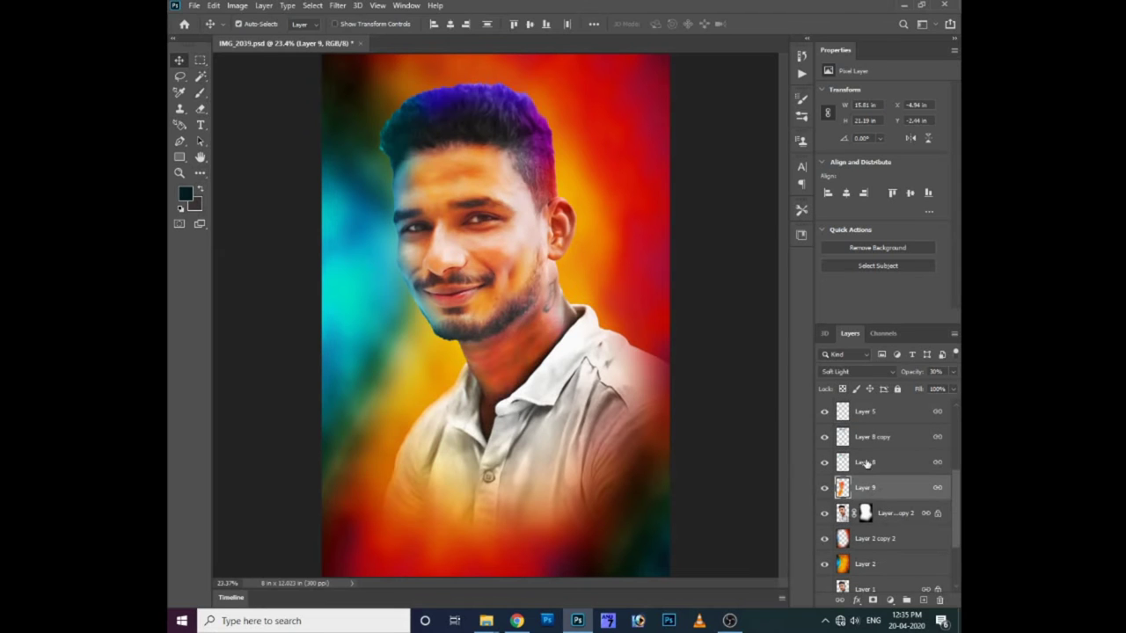
{"action": "key", "text": "ctrl+u"}
{"action": "left_click_drag", "start_coordinate": [623, 472], "coordinate": [591, 480]}
{"action": "key", "text": "Return"}
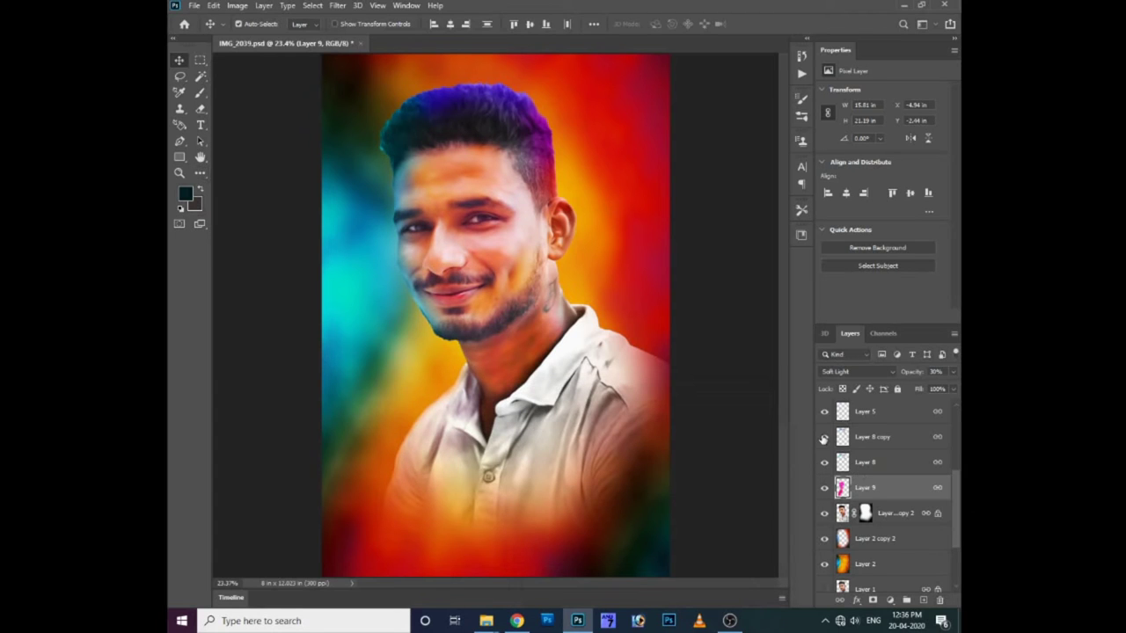
Hide Layer 5, then paint a 15%-opacity tint over the hair on Layer 8
{"action": "scroll", "coordinate": [865, 451], "scroll_direction": "up", "scroll_amount": 2}
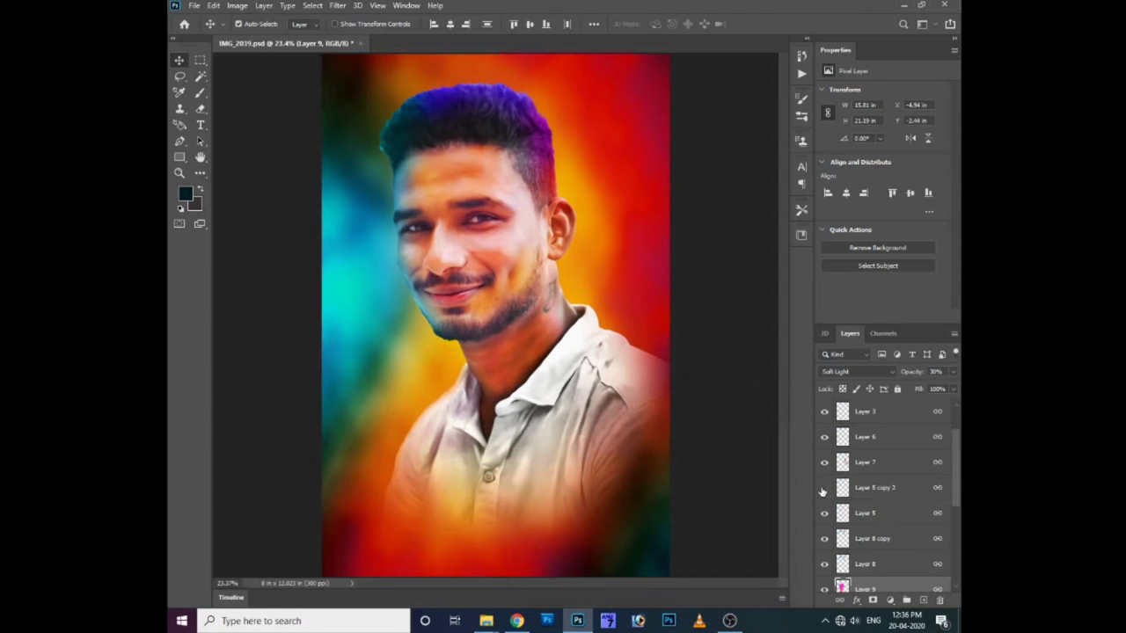
{"action": "left_click", "coordinate": [823, 515]}
{"action": "left_click", "coordinate": [852, 518]}
{"action": "key", "text": "e"}
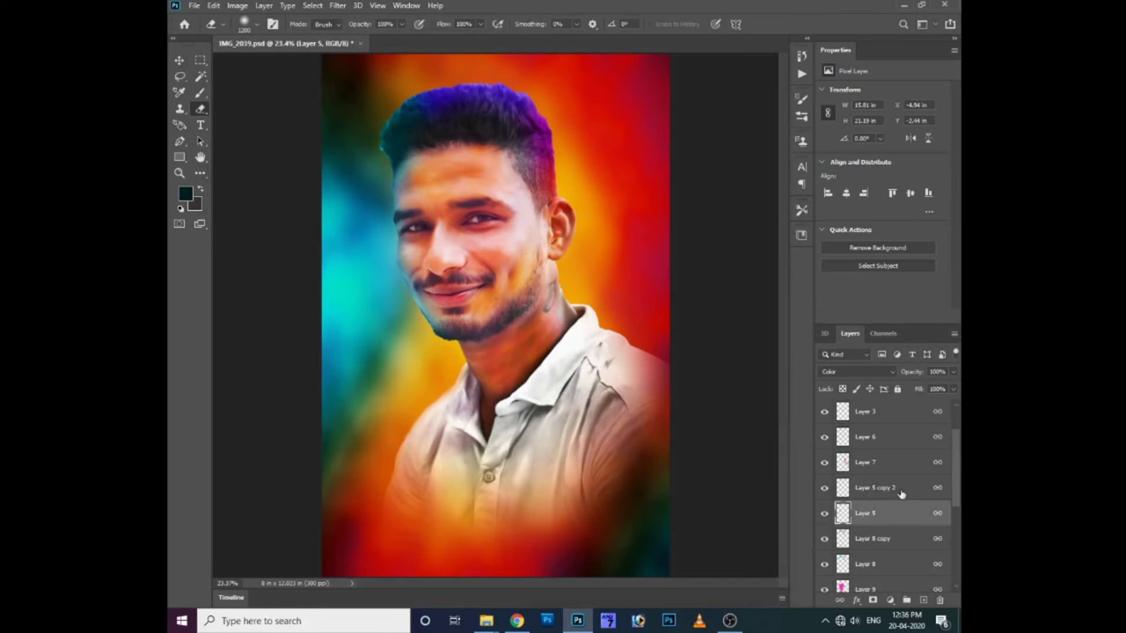
{"action": "left_click", "coordinate": [884, 570]}
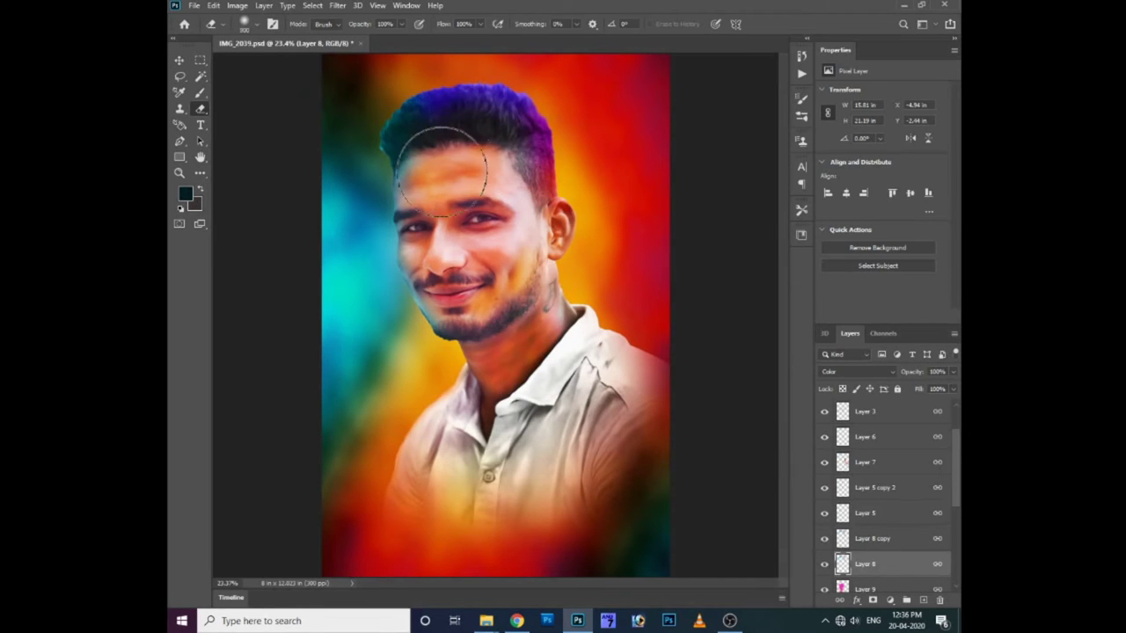
{"action": "key", "text": "ctrl+plus"}
{"action": "key", "text": "ctrl+plus"}
{"action": "key", "text": "ctrl+plus"}
{"action": "key", "text": "b"}
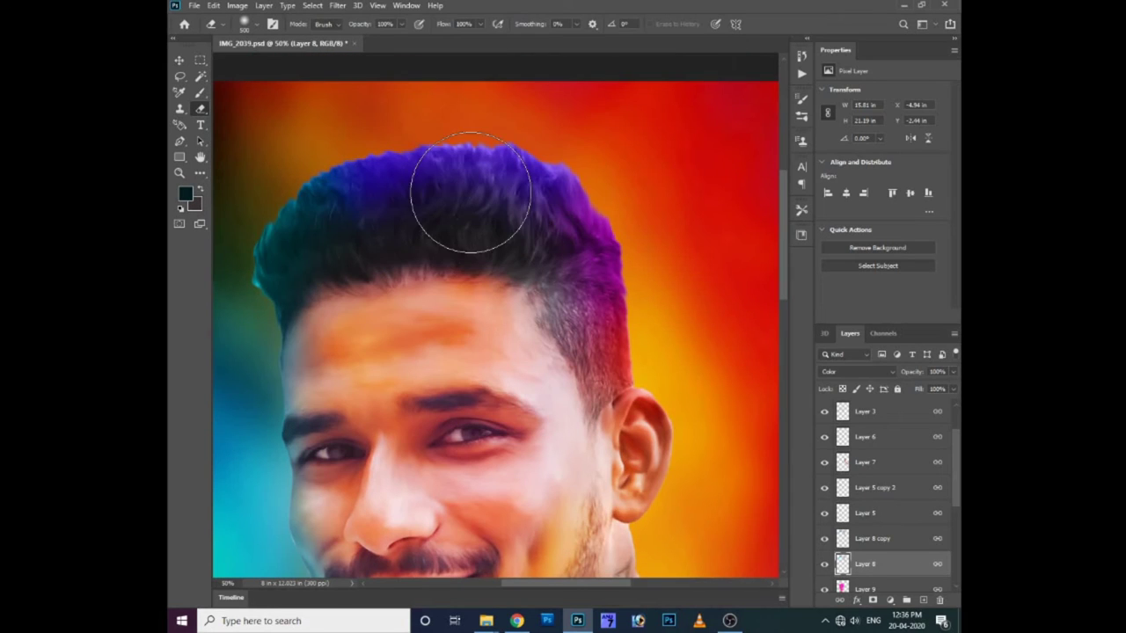
{"action": "key", "text": "1"}
{"action": "key", "text": "5"}
{"action": "left_click", "coordinate": [532, 204], "text": "alt"}
Paint the hair with blue, purple and blue 003cff tints
{"action": "left_click", "coordinate": [185, 195]}
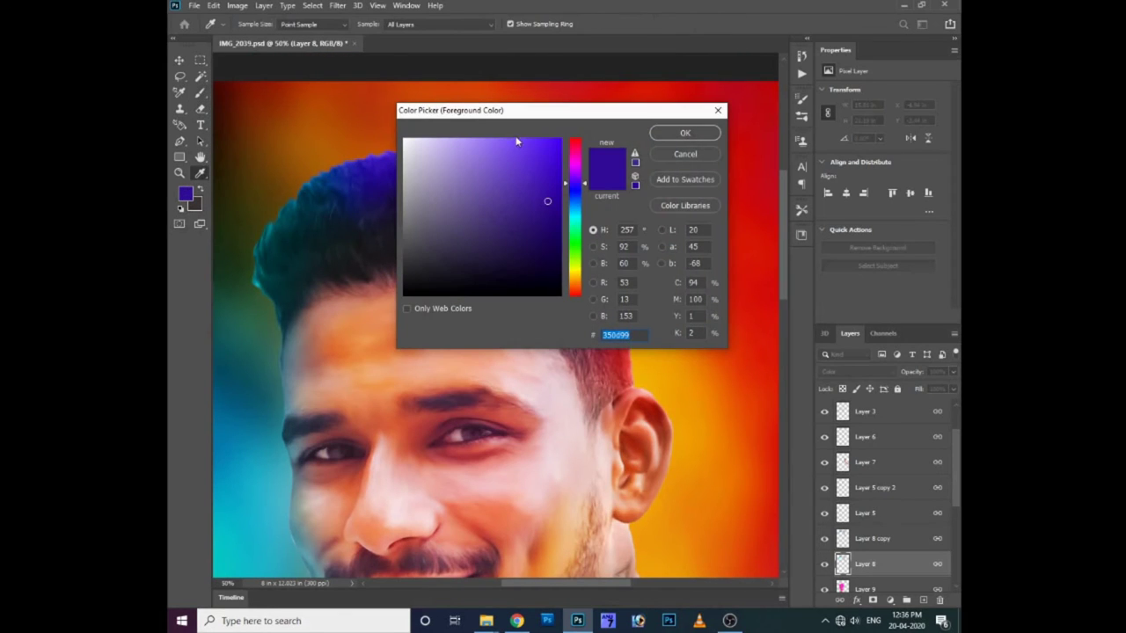
{"action": "left_click", "coordinate": [578, 203]}
{"action": "key", "text": "Return"}
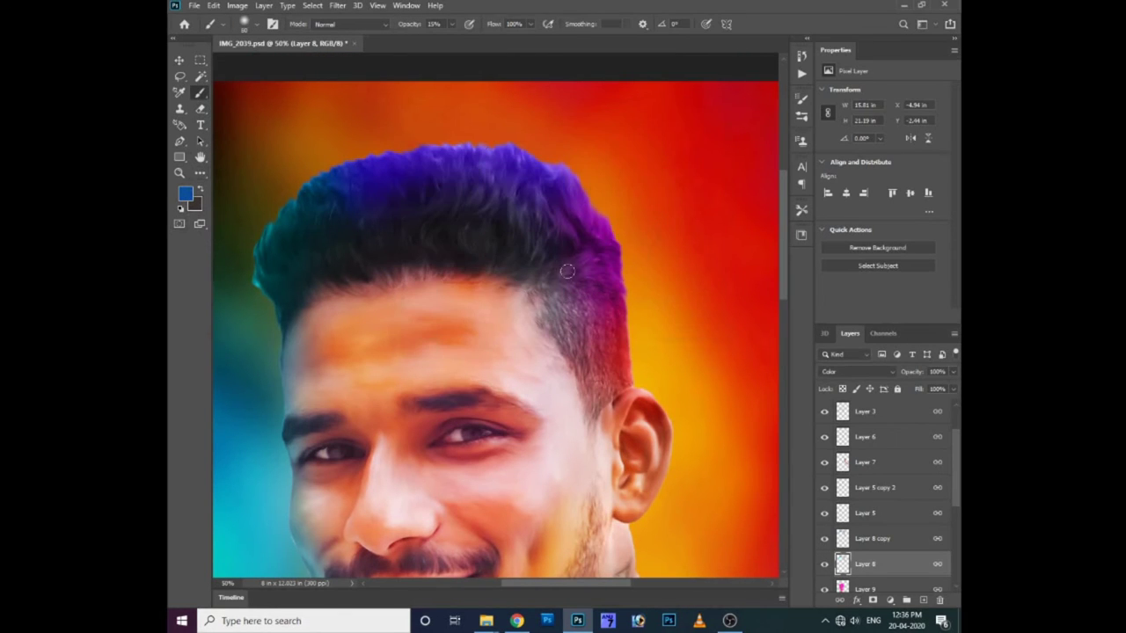
{"action": "left_click", "coordinate": [186, 195]}
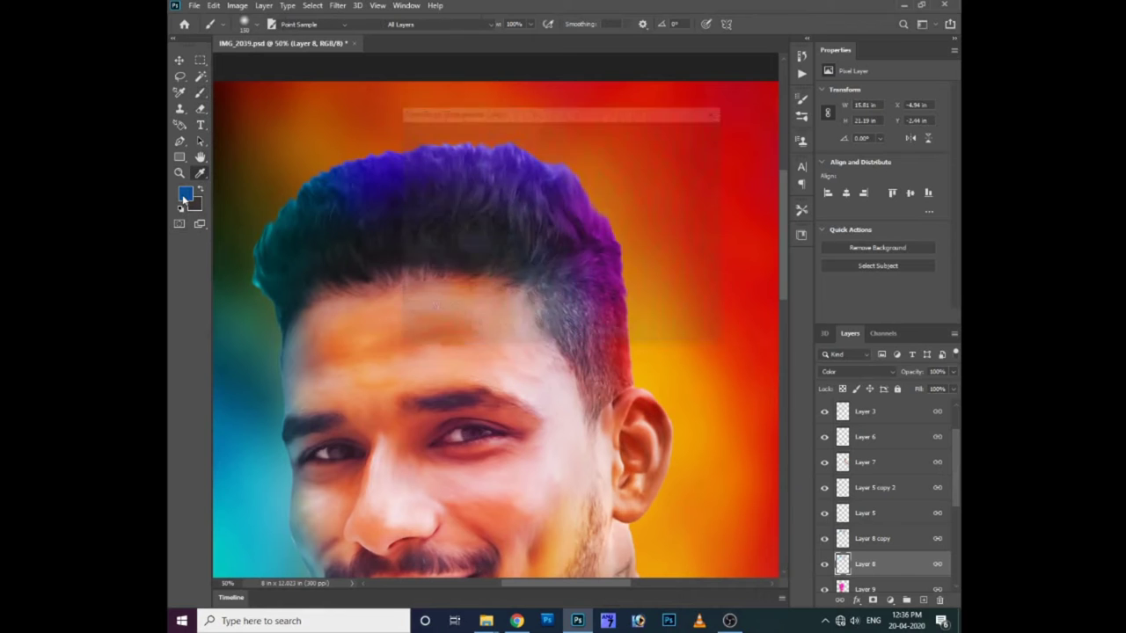
{"action": "left_click", "coordinate": [580, 264]}
{"action": "key", "text": "Return"}
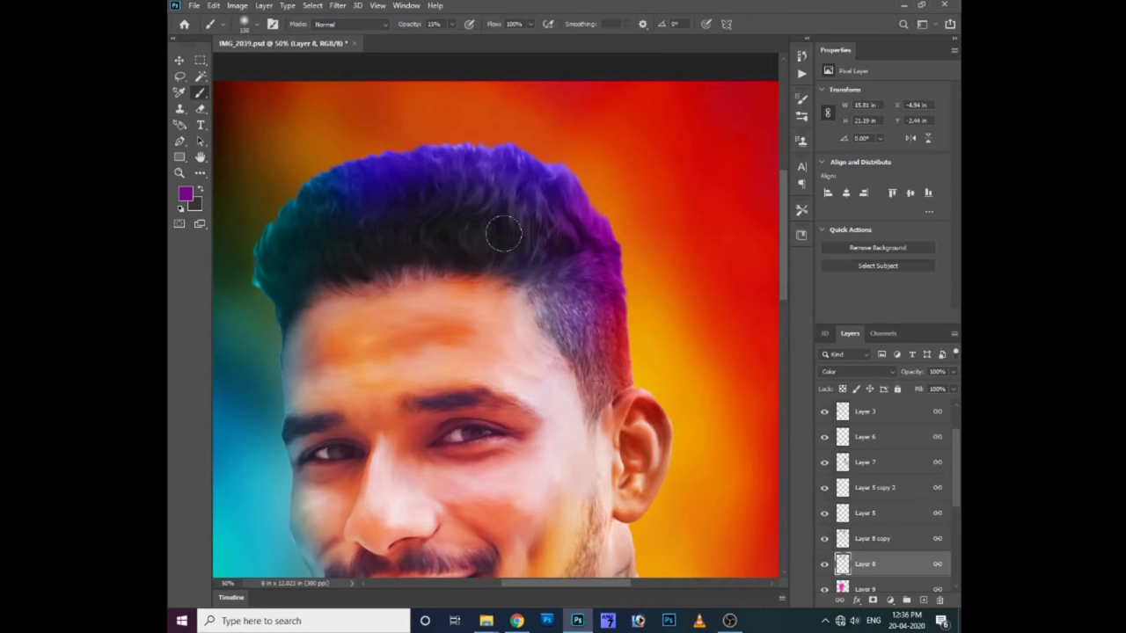
{"action": "left_click", "coordinate": [185, 195]}
{"action": "key", "text": "Return"}
{"action": "left_click", "coordinate": [185, 195]}
{"action": "left_click", "coordinate": [672, 401]}
{"action": "key", "text": "Return"}
Add a cyan-teal tint to the hair and nudge the masked portrait layer down
{"action": "left_click", "coordinate": [186, 193]}
{"action": "left_click", "coordinate": [673, 431]}
{"action": "key", "text": "Return"}
{"action": "scroll", "coordinate": [532, 449], "scroll_direction": "down", "scroll_amount": 2}
{"action": "scroll", "coordinate": [519, 440], "scroll_direction": "down", "scroll_amount": 2}
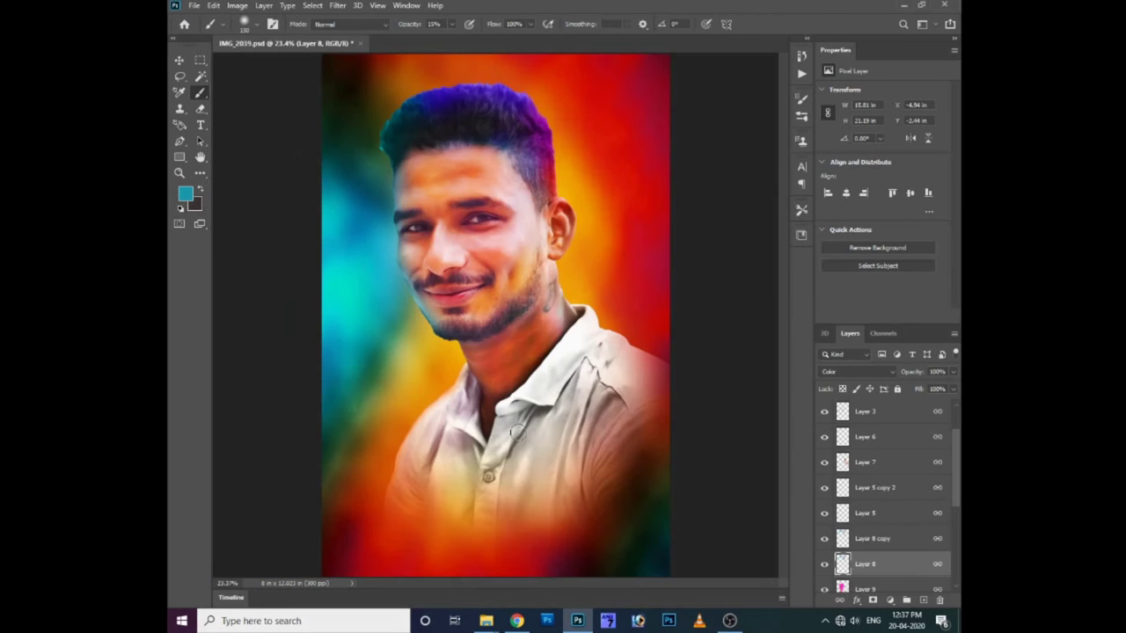
{"action": "key", "text": "v"}
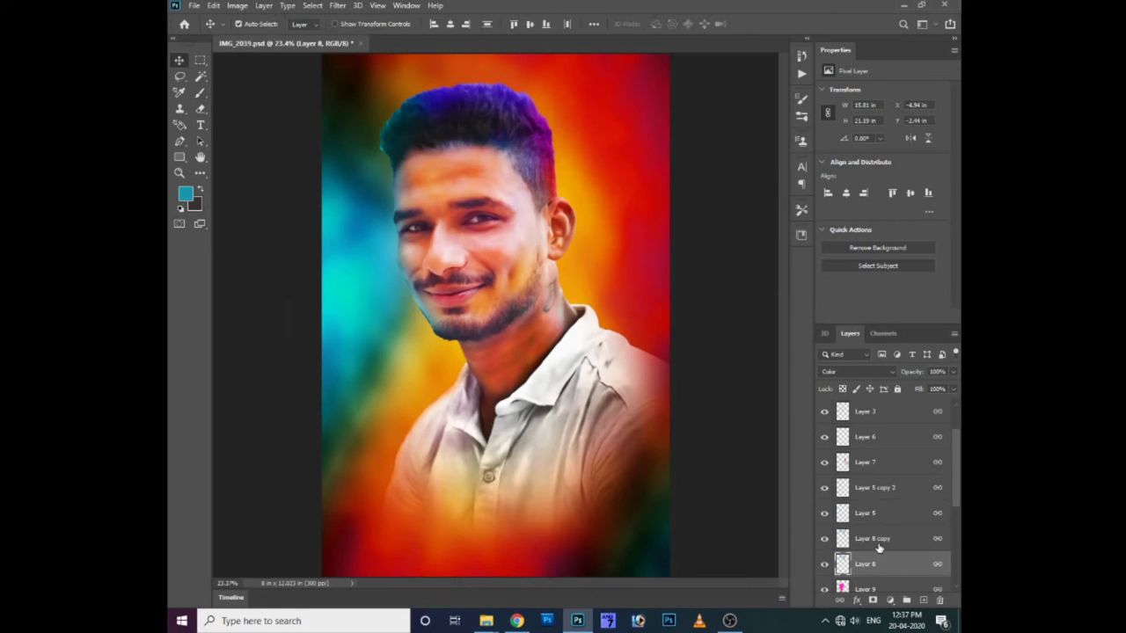
{"action": "left_click", "coordinate": [857, 585]}
{"action": "mouse_move", "coordinate": [535, 365]}
{"action": "left_mouse_down"}
{"action": "mouse_move", "coordinate": [538, 382]}
{"action": "mouse_move", "coordinate": [533, 341]}
{"action": "left_mouse_up"}
Open the sunlight-png-hd-explore-picsart-png-candle-lamp-and-more-1024.jpg glow image from the BC folder
{"action": "key", "text": "ctrl+o"}
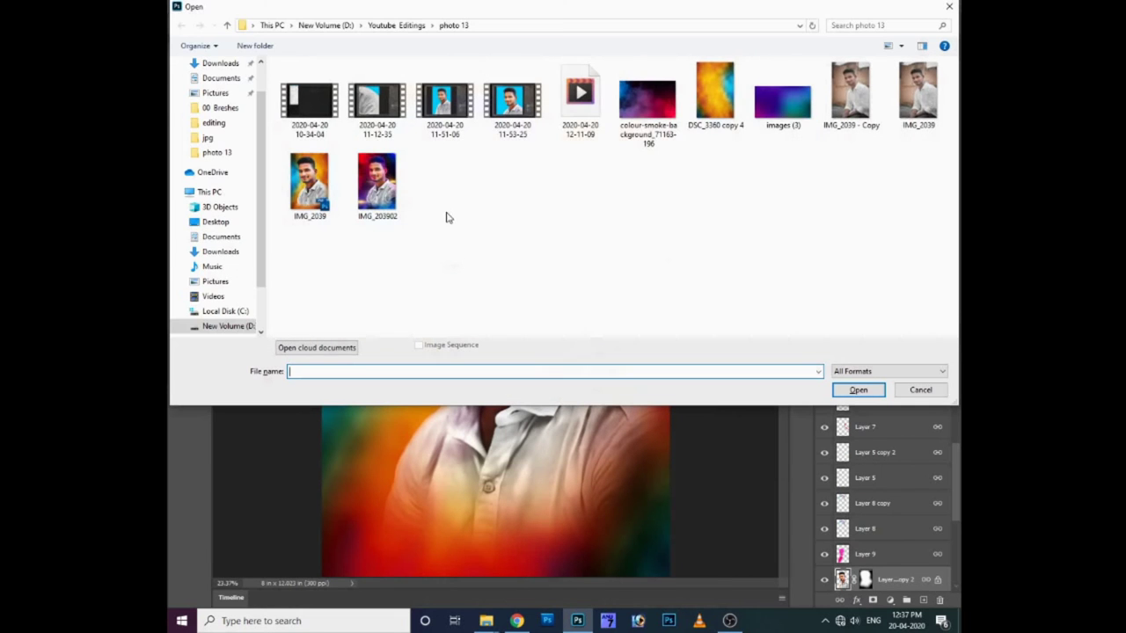
{"action": "left_click", "coordinate": [401, 26]}
{"action": "double_click", "coordinate": [308, 97]}
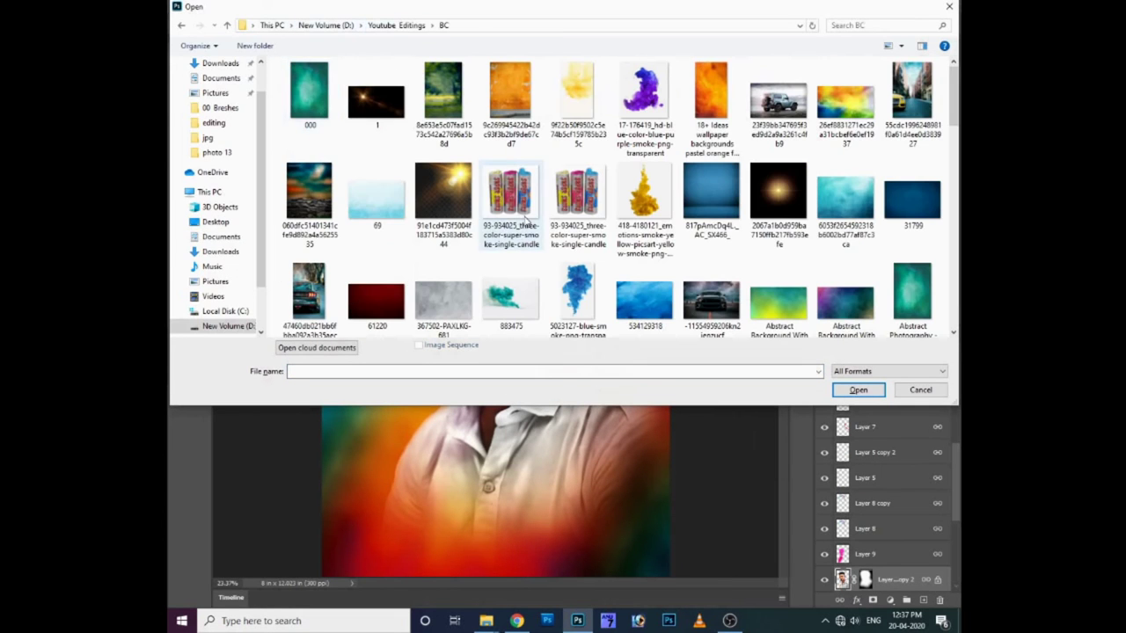
{"action": "scroll", "coordinate": [639, 195], "scroll_direction": "down", "scroll_amount": 5}
{"action": "left_click", "coordinate": [504, 166]}
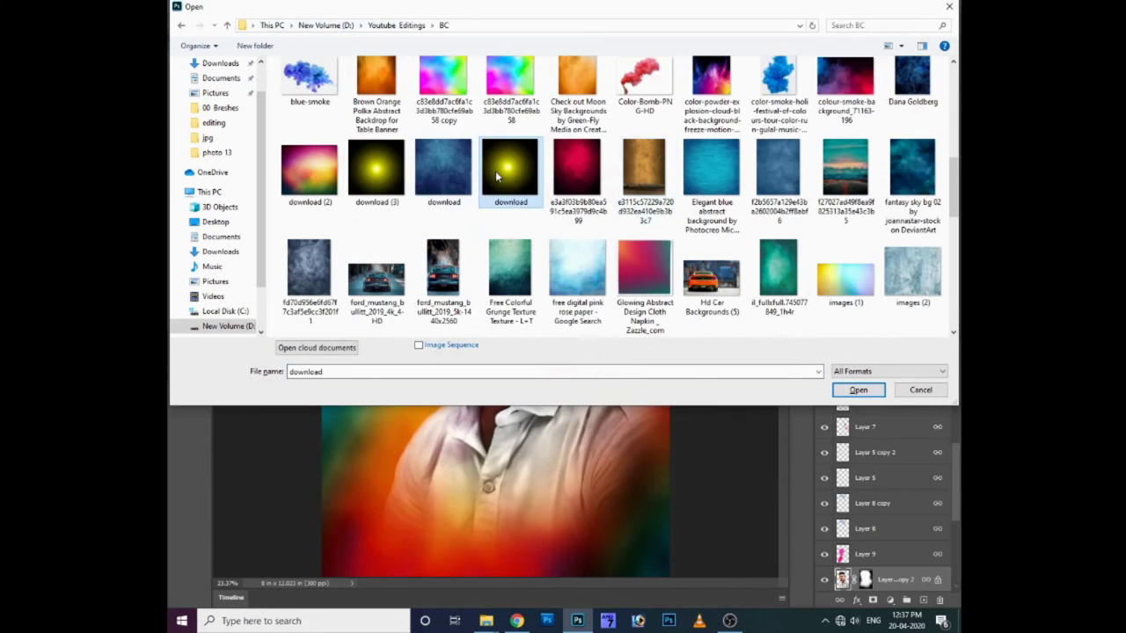
{"action": "scroll", "coordinate": [783, 284], "scroll_direction": "down", "scroll_amount": 5}
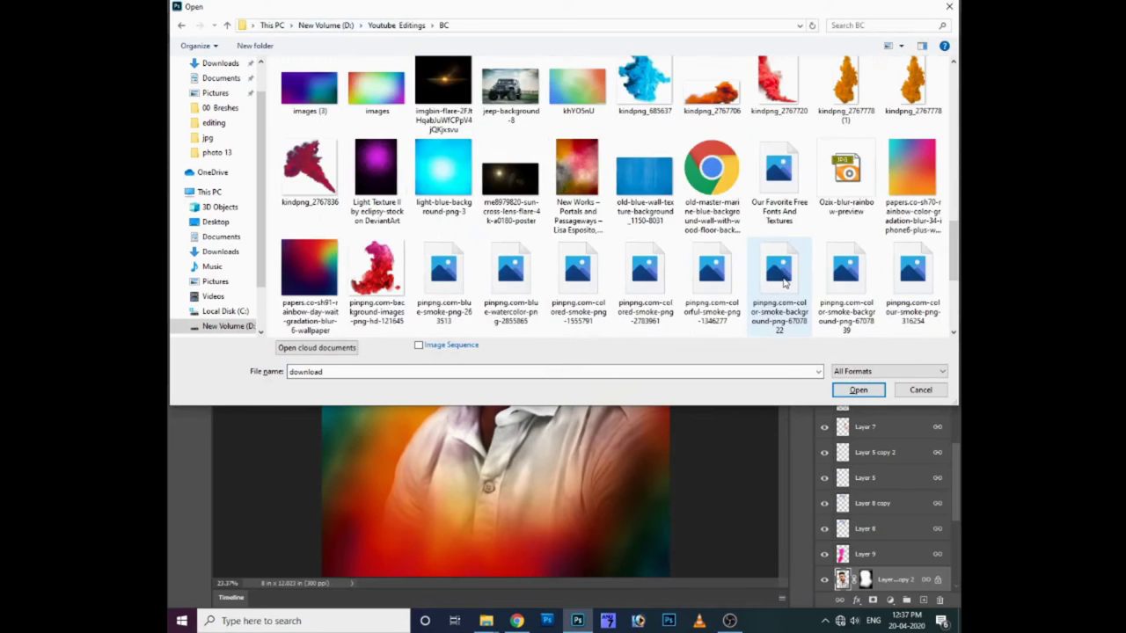
{"action": "scroll", "coordinate": [782, 284], "scroll_direction": "down", "scroll_amount": 5}
{"action": "scroll", "coordinate": [782, 284], "scroll_direction": "up", "scroll_amount": 2}
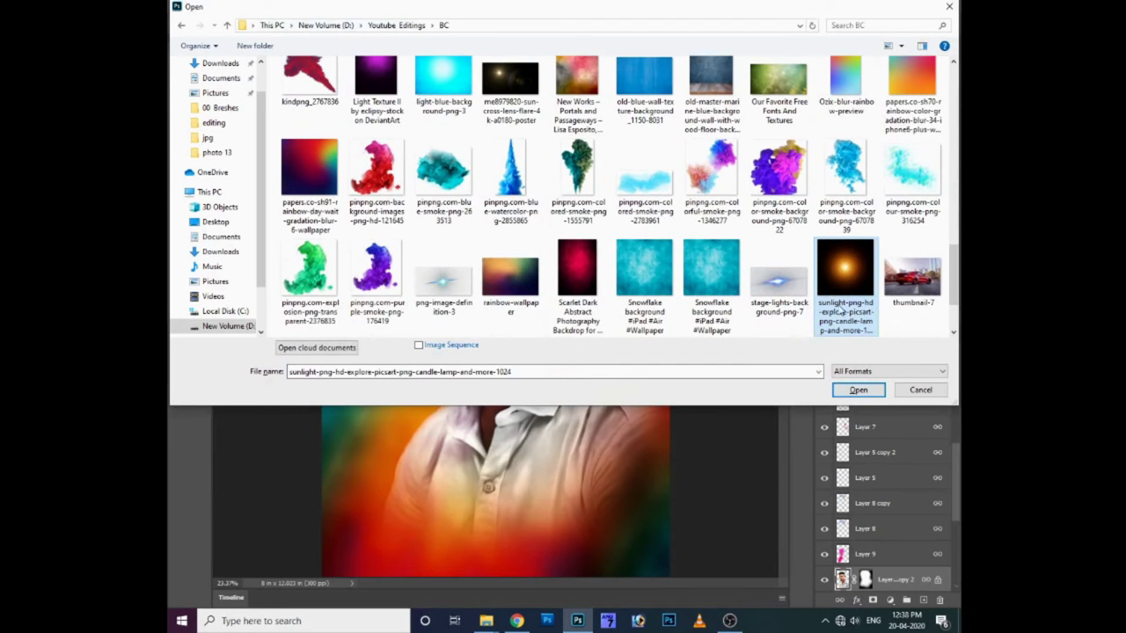
{"action": "double_click", "coordinate": [841, 303]}
Drag the sunlight image into IMG_2039 and scale it over the lower-left corner
{"action": "mouse_move", "coordinate": [307, 53]}
{"action": "left_mouse_down"}
{"action": "mouse_move", "coordinate": [454, 409]}
{"action": "mouse_move", "coordinate": [517, 442]}
{"action": "left_mouse_up"}
{"action": "key", "text": "ctrl+t"}
{"action": "key", "text": "Return"}
Set Layer 10 to Screen blend mode and move the glow beside the face
{"action": "key", "text": "ctrl+plus"}
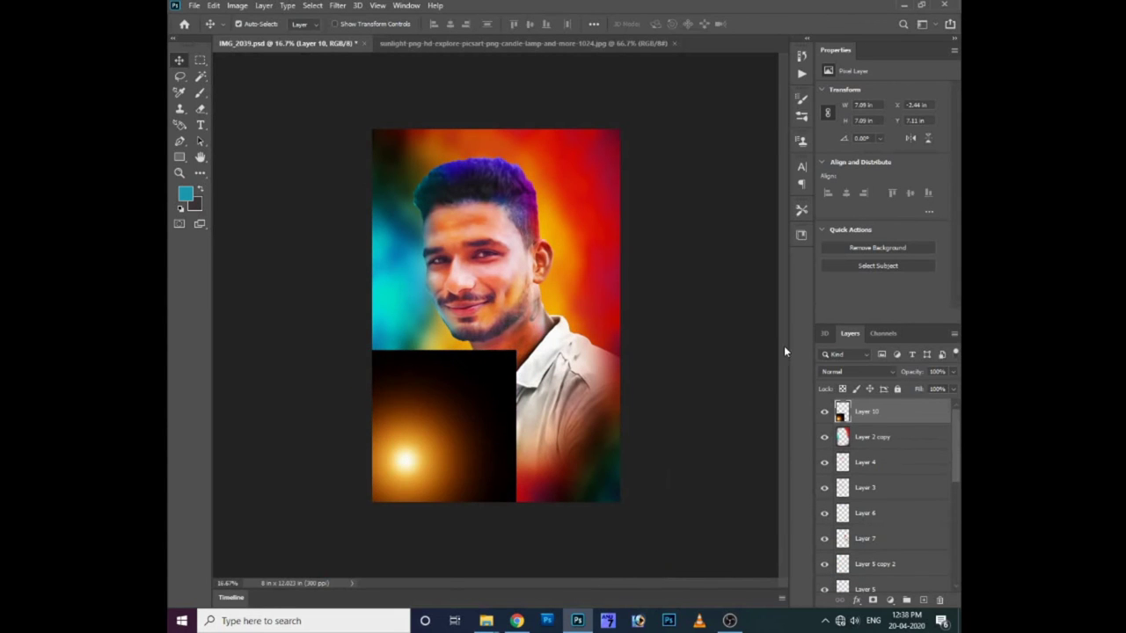
{"action": "left_click", "coordinate": [849, 371]}
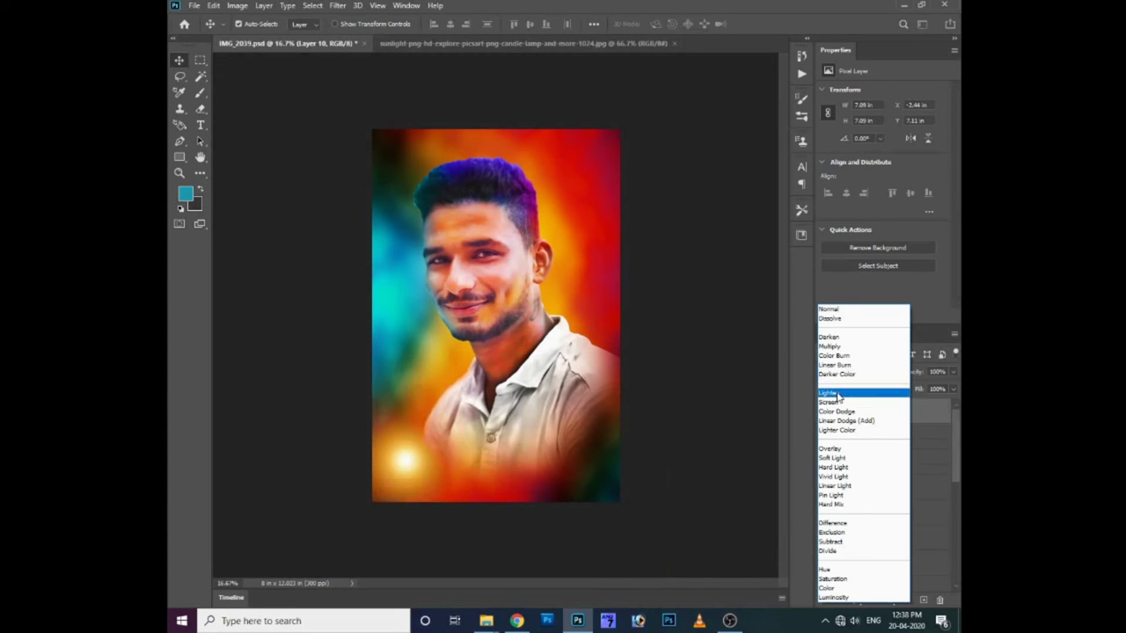
{"action": "left_click", "coordinate": [827, 402]}
{"action": "key", "text": "ctrl+t"}
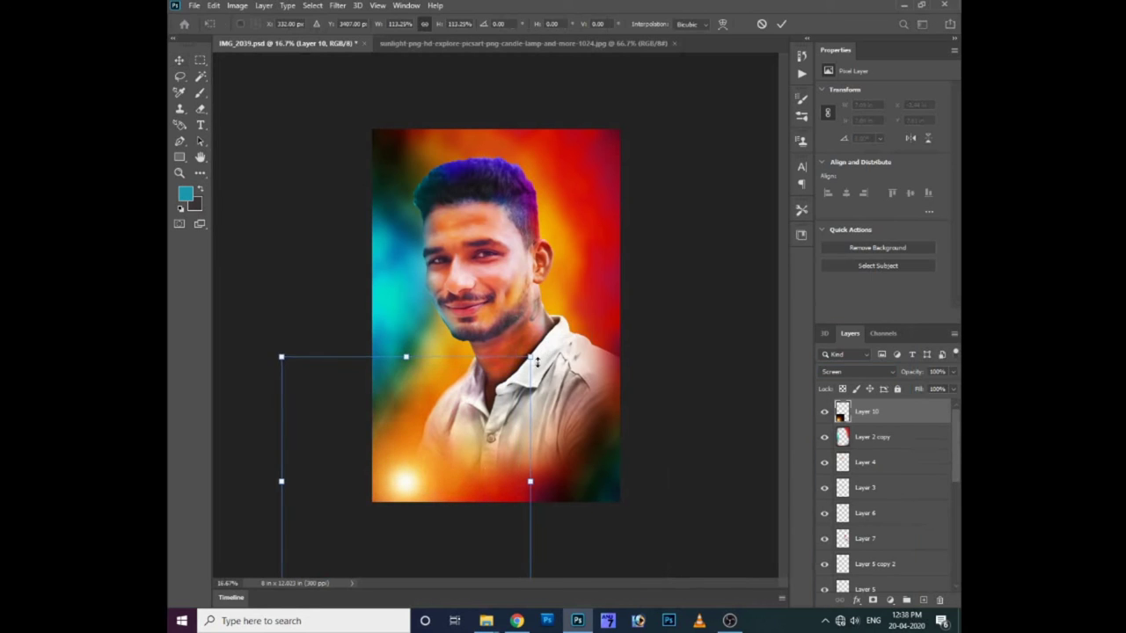
{"action": "key", "text": "Return"}
{"action": "mouse_move", "coordinate": [424, 467]}
{"action": "left_mouse_down"}
{"action": "mouse_move", "coordinate": [614, 275]}
{"action": "mouse_move", "coordinate": [608, 265]}
{"action": "left_mouse_up"}
{"action": "mouse_move", "coordinate": [648, 328]}
{"action": "left_mouse_down"}
{"action": "mouse_move", "coordinate": [380, 457]}
{"action": "mouse_move", "coordinate": [384, 493]}
{"action": "left_mouse_up"}
Shrink a glow copy into the bottom-left corner and hue-shift it to pink
{"action": "key", "text": "ctrl+t"}
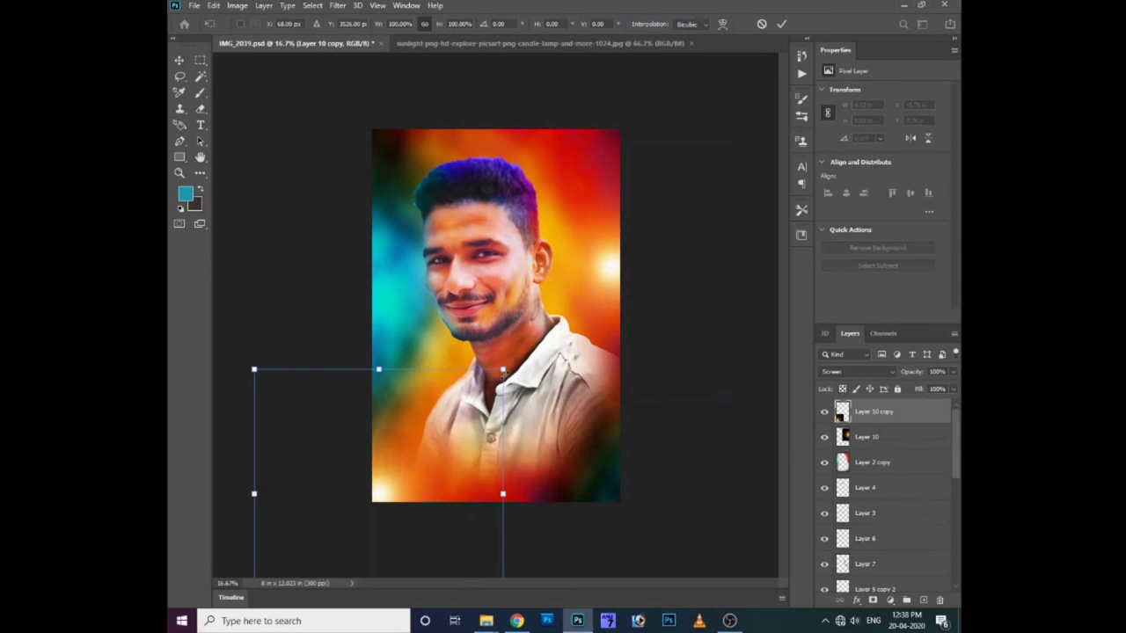
{"action": "left_click_drag", "start_coordinate": [503, 372], "coordinate": [444, 449]}
{"action": "key", "text": "Return"}
{"action": "key", "text": "ctrl+u"}
{"action": "left_click_drag", "start_coordinate": [623, 475], "coordinate": [593, 479]}
{"action": "key", "text": "Return"}
Place an enlarged, blue-tinted glow copy in the bottom-right corner
{"action": "key", "text": "ctrl+0"}
{"action": "key", "text": "ctrl+minus"}
{"action": "left_click_drag", "start_coordinate": [597, 493], "coordinate": [665, 495]}
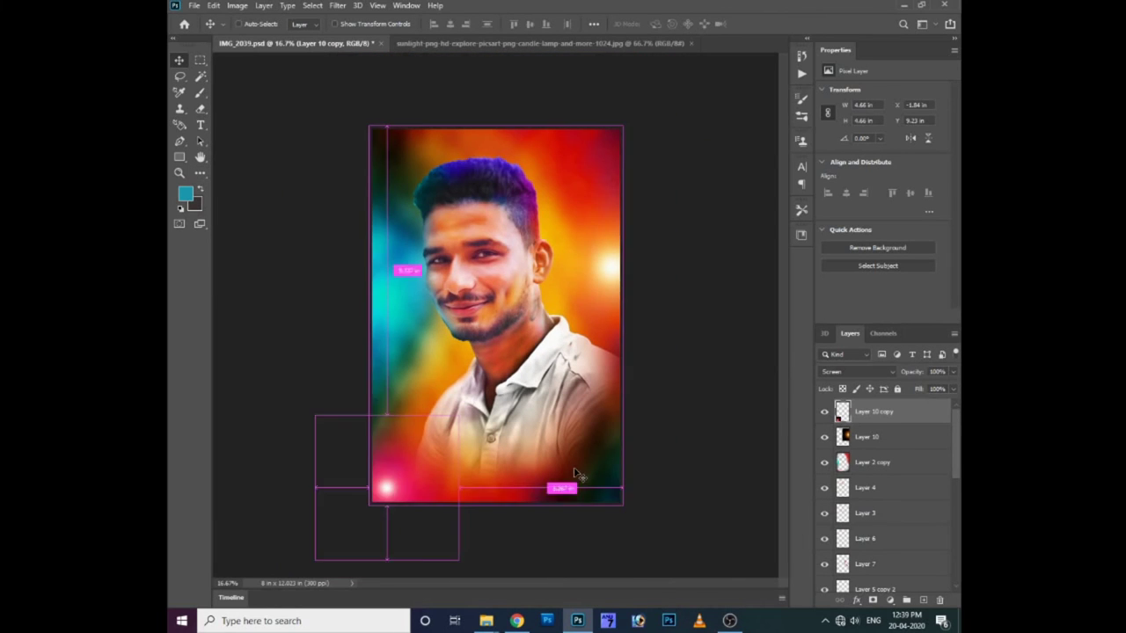
{"action": "key", "text": "ctrl+u"}
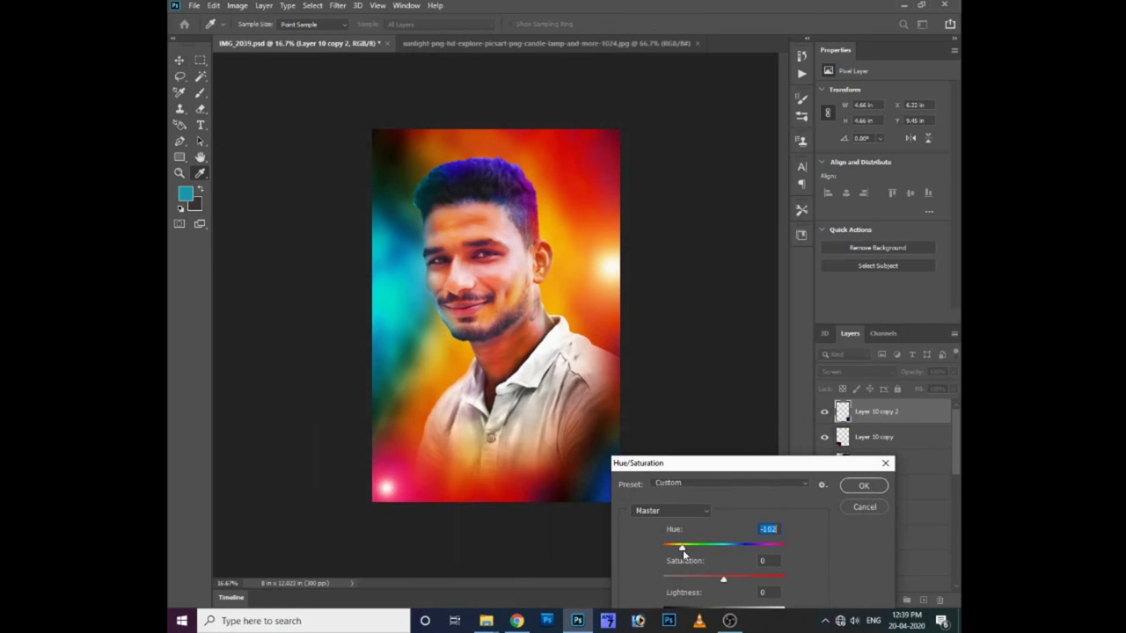
{"action": "key", "text": "Return"}
{"action": "key", "text": "ctrl+t"}
{"action": "left_click_drag", "start_coordinate": [708, 427], "coordinate": [747, 385]}
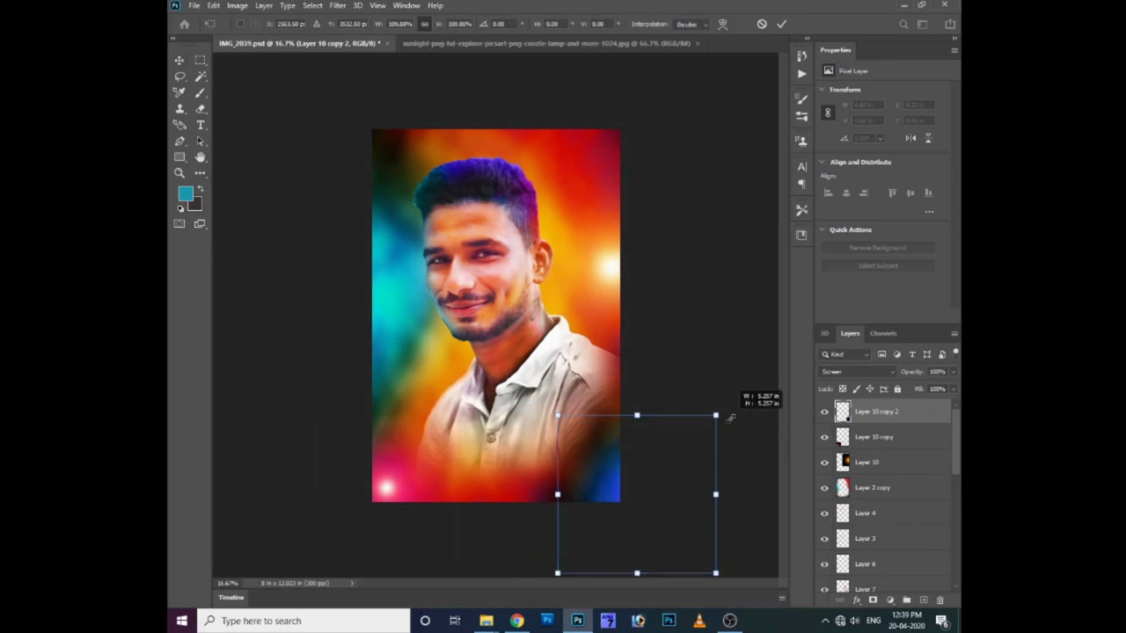
{"action": "key", "text": "Return"}
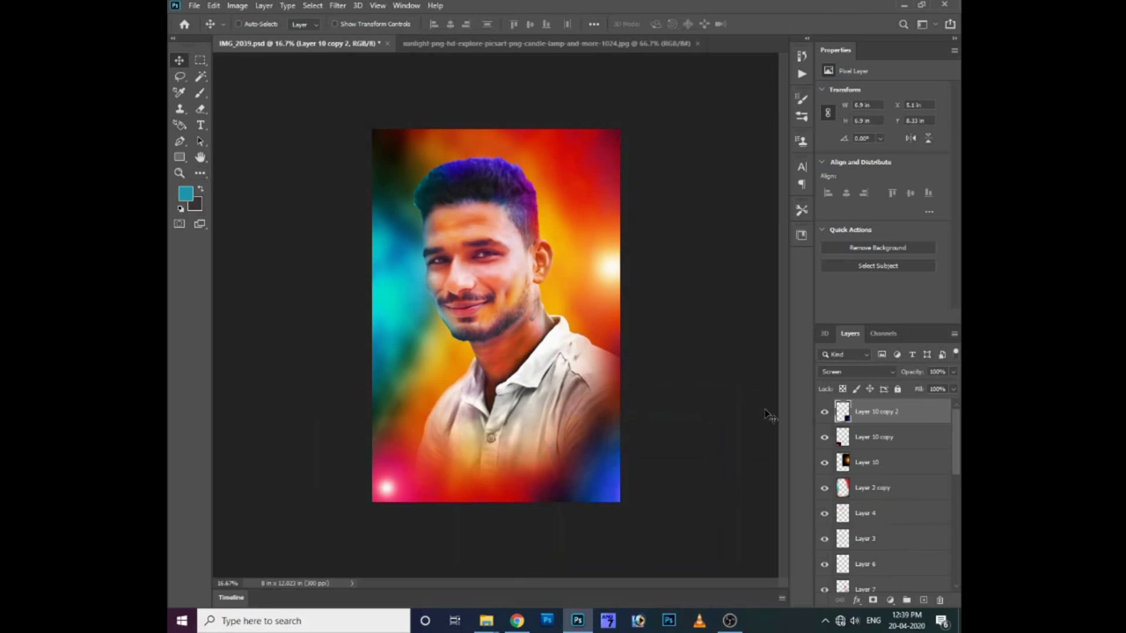
Give the blue glow hue -11, saturation +33, a 115.8 px Gaussian Blur, and shift it left
{"action": "key", "text": "ctrl+u"}
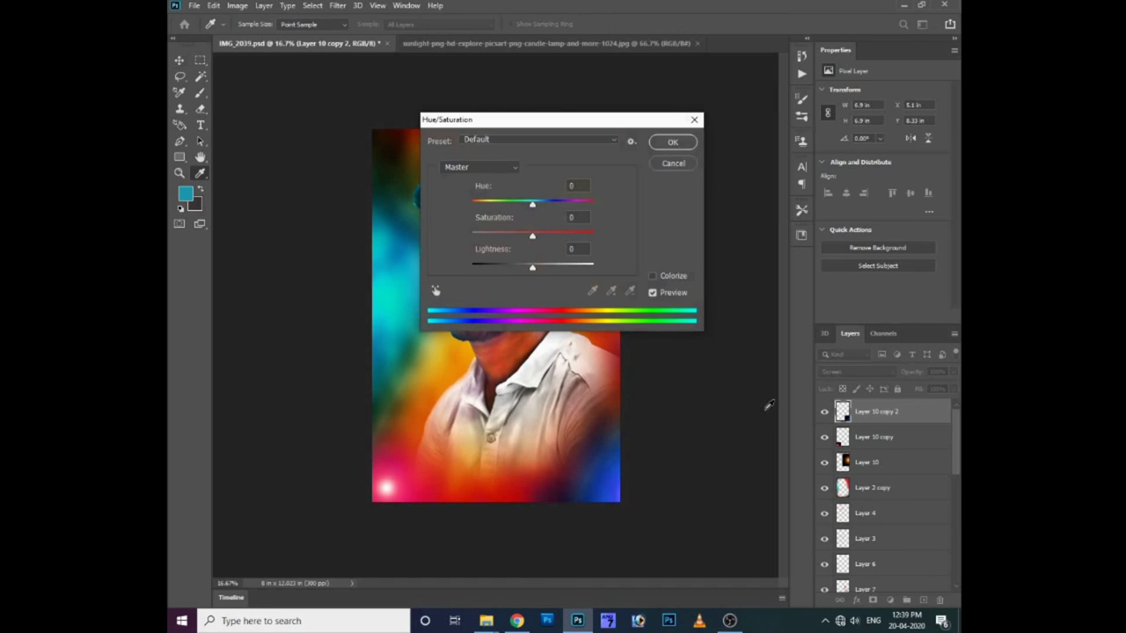
{"action": "mouse_move", "coordinate": [532, 203]}
{"action": "left_mouse_down"}
{"action": "mouse_move", "coordinate": [551, 202]}
{"action": "mouse_move", "coordinate": [515, 203]}
{"action": "mouse_move", "coordinate": [556, 235]}
{"action": "left_mouse_up"}
{"action": "key", "text": "Return"}
{"action": "left_click", "coordinate": [337, 6]}
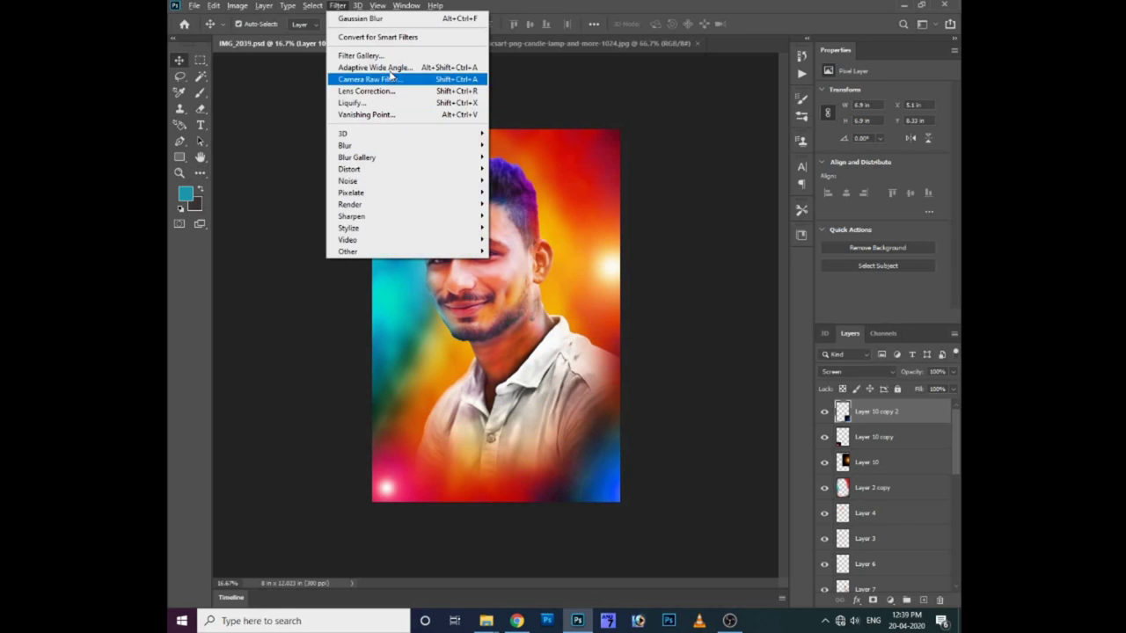
{"action": "left_click", "coordinate": [518, 199]}
{"action": "left_click_drag", "start_coordinate": [657, 379], "coordinate": [671, 382]}
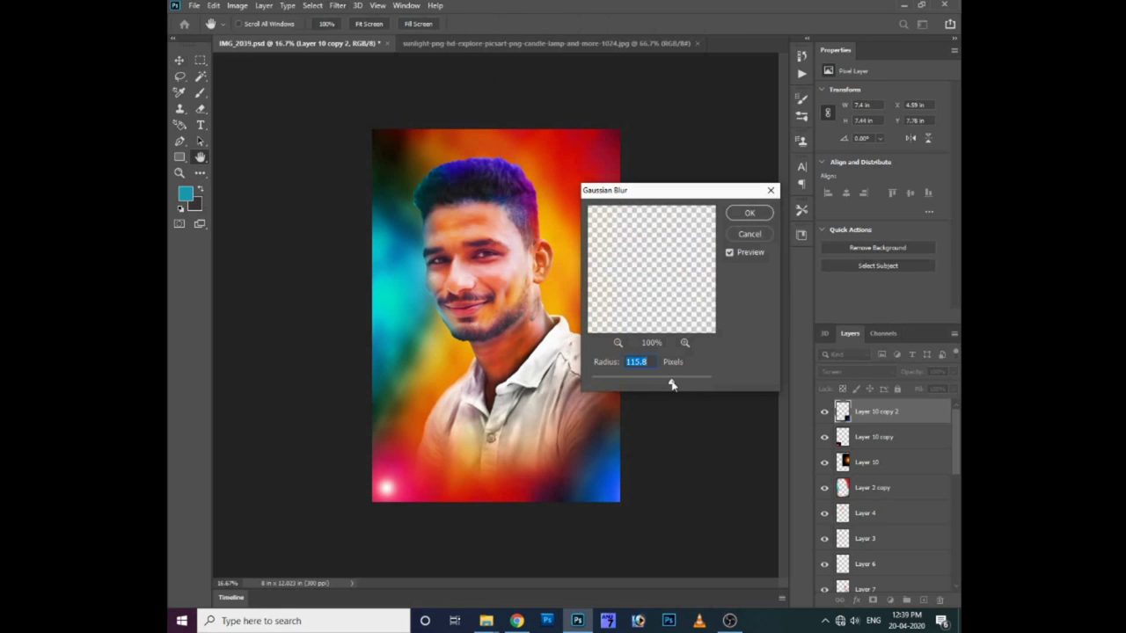
{"action": "key", "text": "Return"}
{"action": "key", "text": "ctrl+0"}
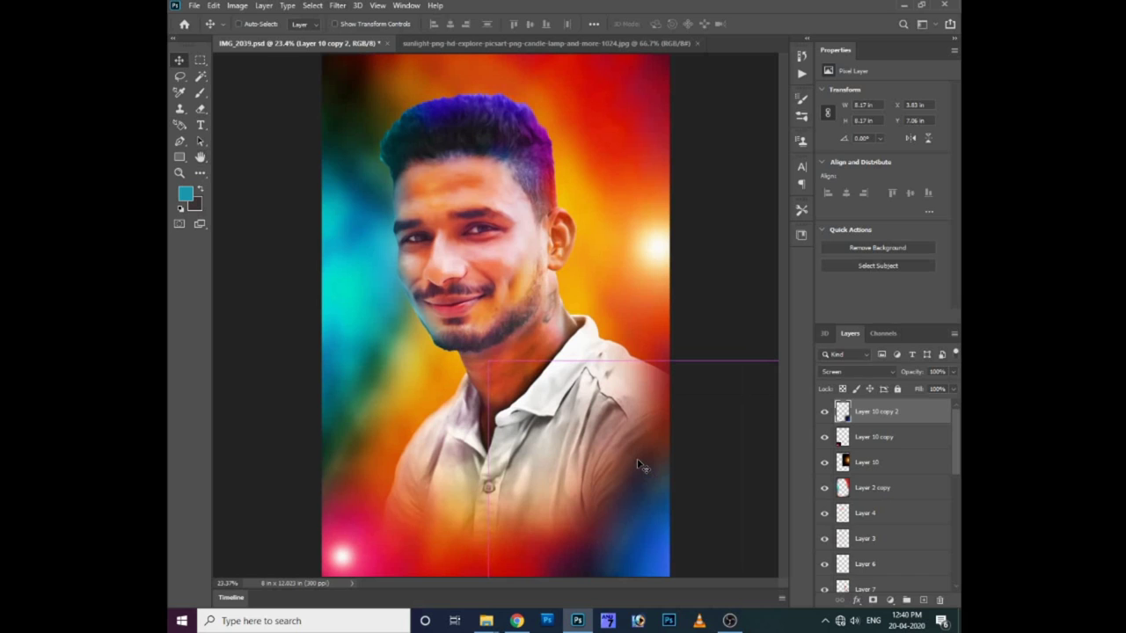
{"action": "left_click_drag", "start_coordinate": [651, 531], "coordinate": [622, 524]}
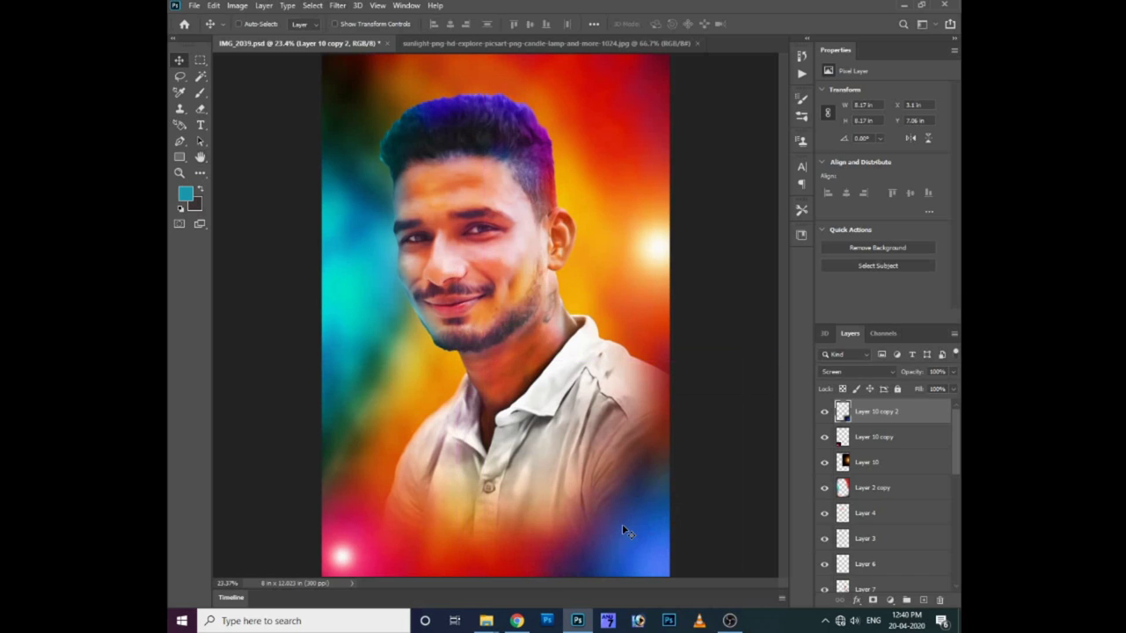